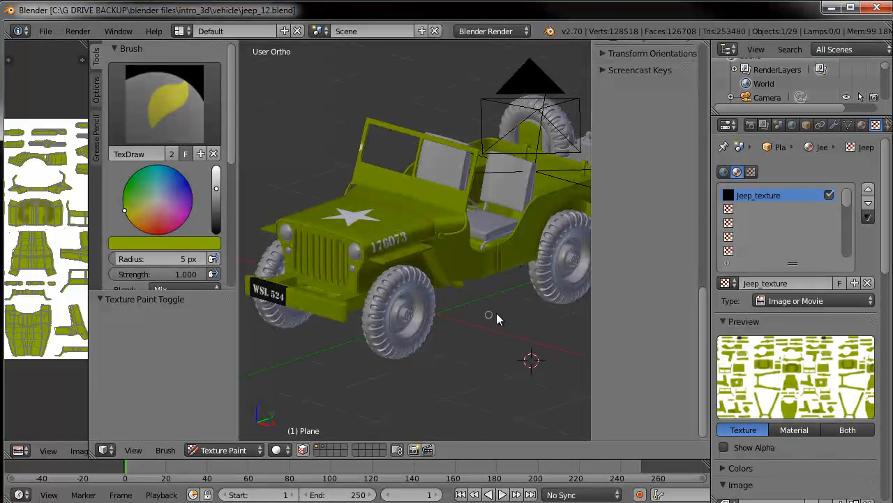
Enable Ambient Occlusion in the World settings
{"action": "mouse_move", "coordinate": [440, 292]}
{"action": "middle_mouse_down"}
{"action": "mouse_move", "coordinate": [461, 308]}
{"action": "mouse_move", "coordinate": [331, 325]}
{"action": "mouse_move", "coordinate": [445, 309]}
{"action": "mouse_move", "coordinate": [455, 355]}
{"action": "mouse_move", "coordinate": [483, 359]}
{"action": "mouse_move", "coordinate": [499, 390]}
{"action": "mouse_move", "coordinate": [478, 384]}
{"action": "mouse_move", "coordinate": [443, 283]}
{"action": "middle_mouse_up"}
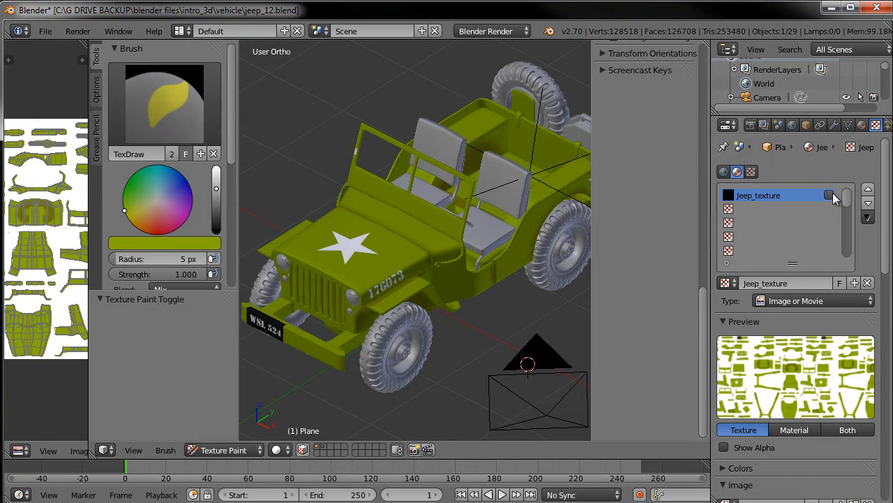
{"action": "left_click", "coordinate": [862, 125]}
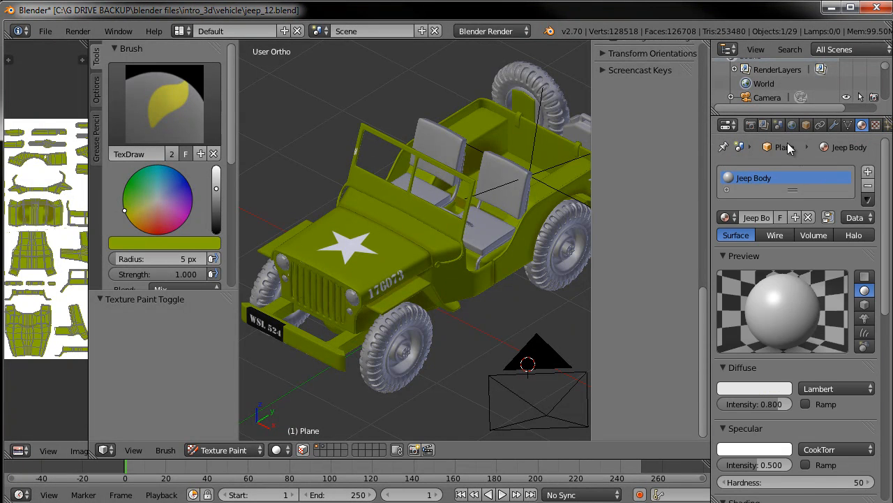
{"action": "left_click", "coordinate": [806, 125]}
{"action": "left_click", "coordinate": [792, 125]}
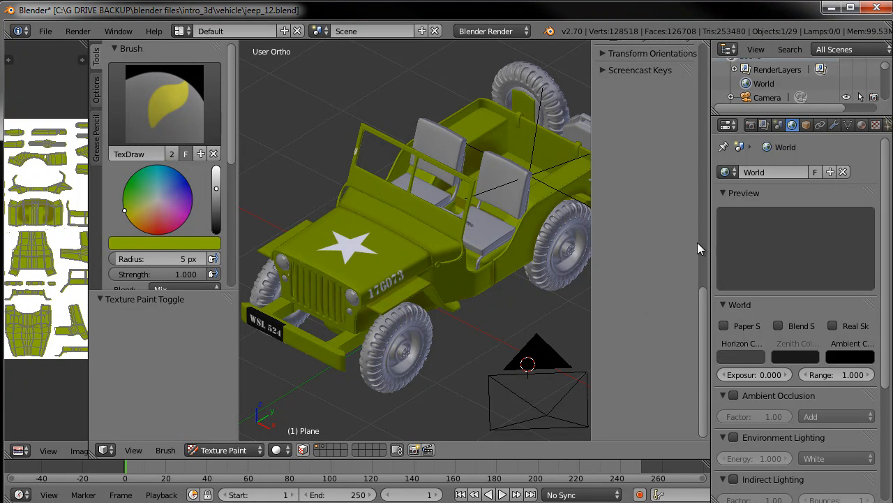
{"action": "left_click", "coordinate": [604, 69]}
{"action": "left_click", "coordinate": [613, 89]}
{"action": "left_click", "coordinate": [603, 71]}
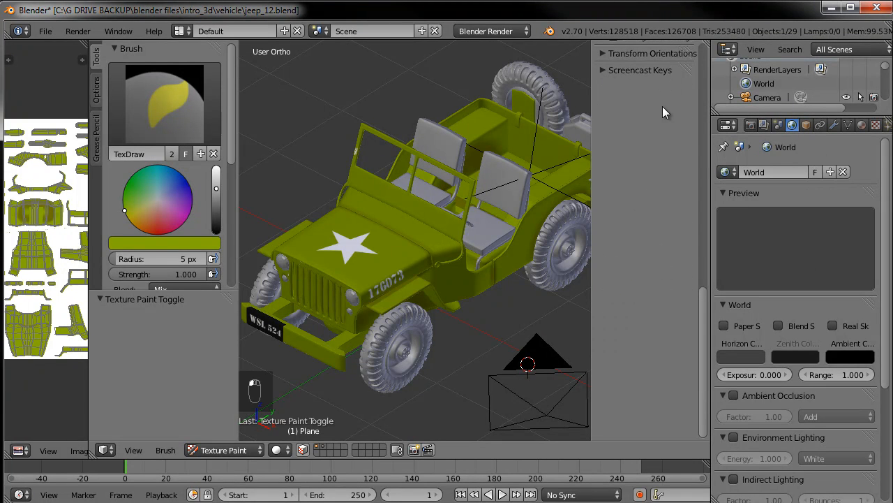
{"action": "left_click", "coordinate": [734, 395]}
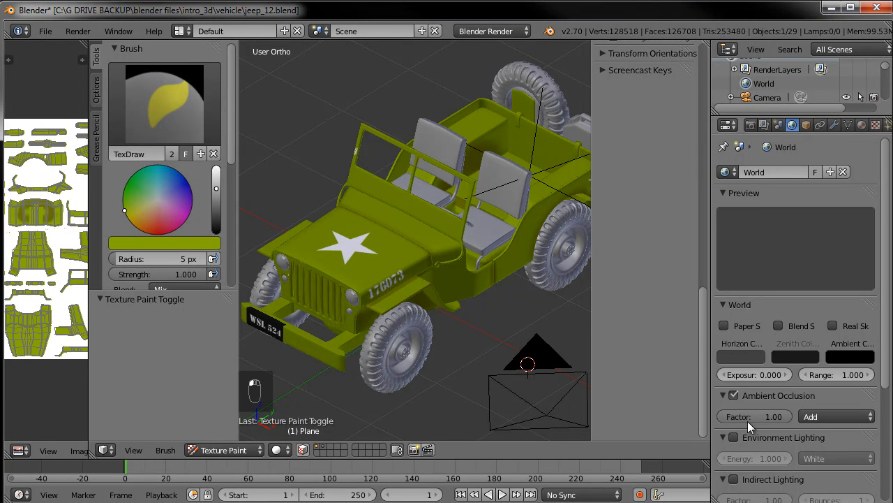
{"action": "scroll", "coordinate": [791, 418], "scroll_direction": "down", "scroll_amount": 2}
{"action": "scroll", "coordinate": [787, 418], "scroll_direction": "down", "scroll_amount": 2}
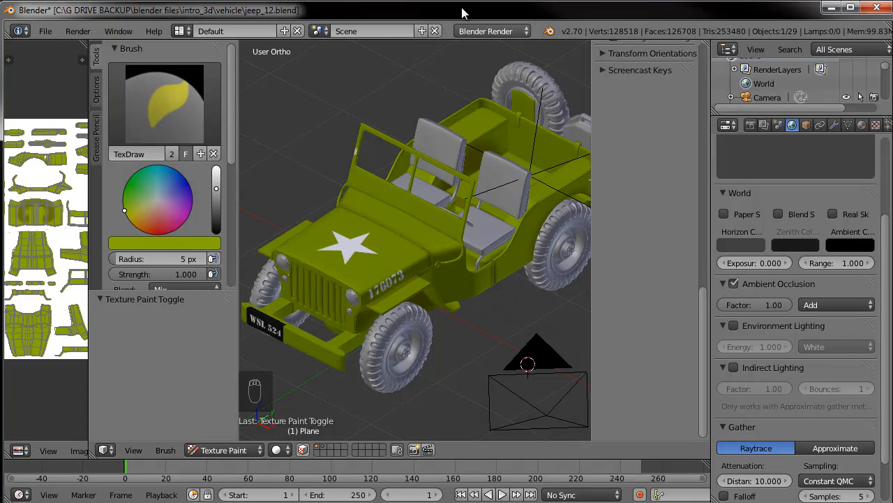
Switch to the camera view in Object Mode and render a preview of the scene
{"action": "middle_click_drag", "start_coordinate": [576, 217], "coordinate": [553, 201]}
{"action": "key", "text": "KP_0"}
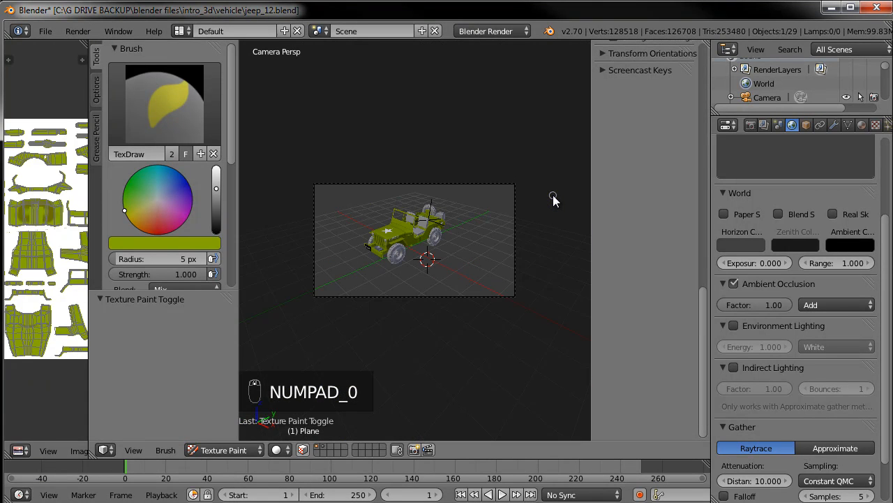
{"action": "scroll", "coordinate": [502, 218], "scroll_direction": "up", "scroll_amount": 3}
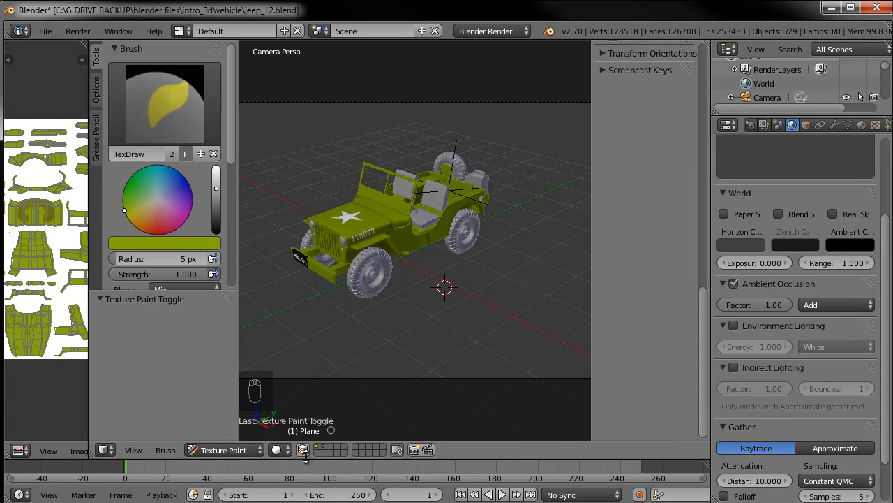
{"action": "left_click", "coordinate": [244, 450]}
{"action": "left_click", "coordinate": [240, 435]}
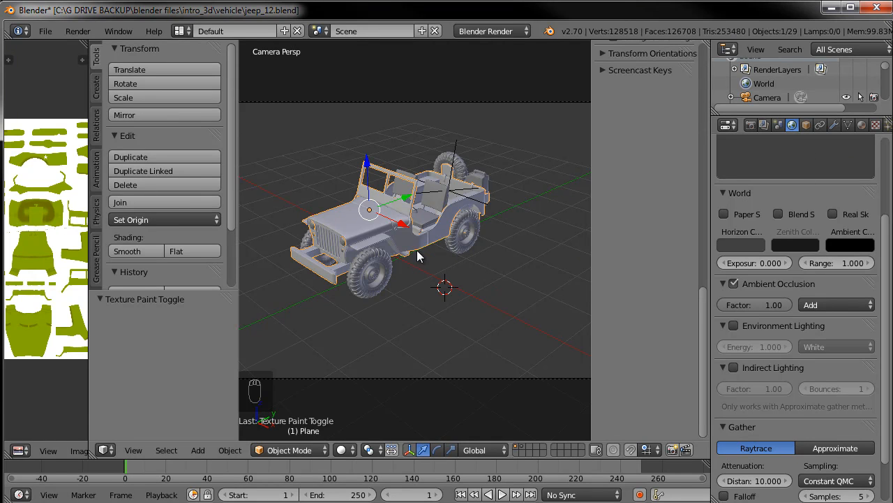
{"action": "key", "text": "F12"}
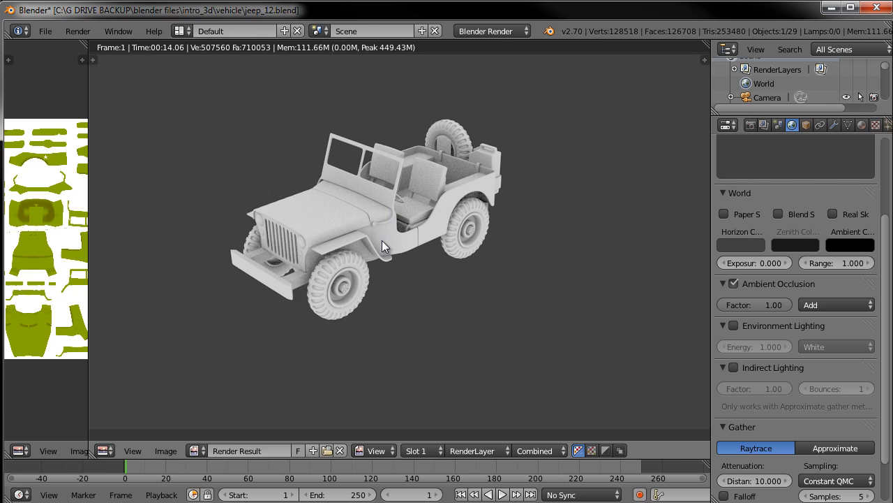
{"action": "key", "text": "Escape"}
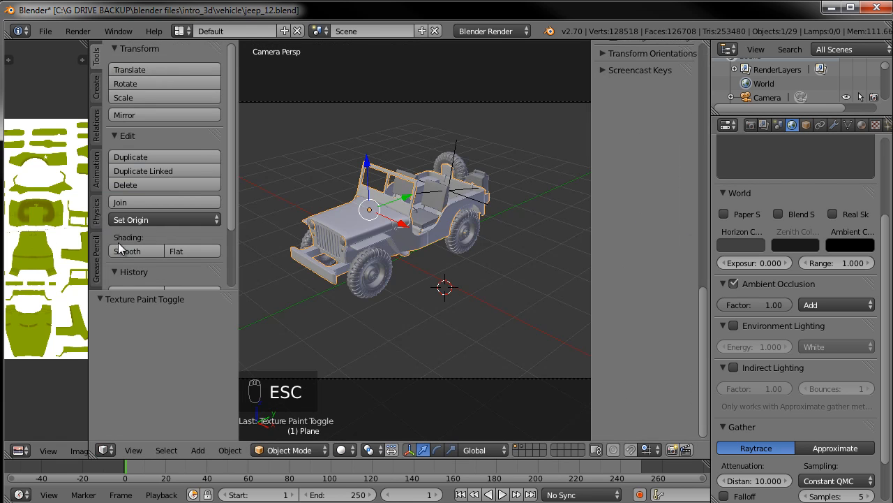
Widen the image editor and create a new blank 1024 x 1024 px image
{"action": "left_click_drag", "start_coordinate": [89, 254], "coordinate": [251, 241]}
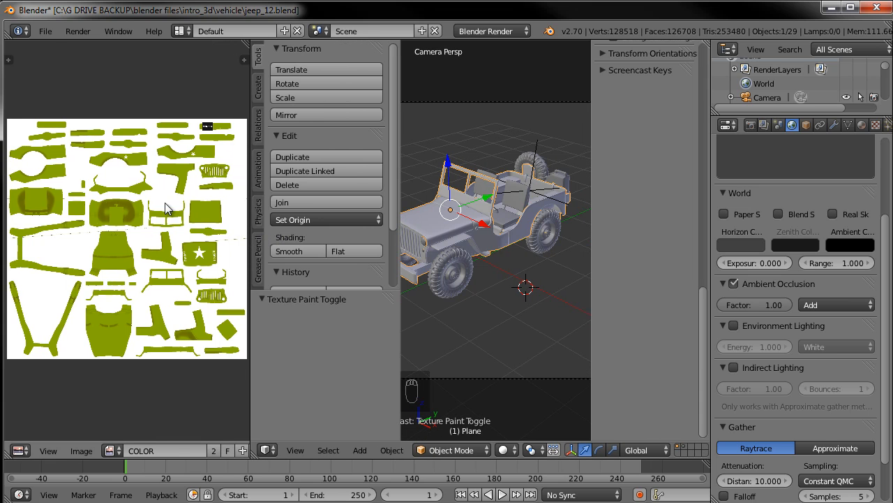
{"action": "left_click", "coordinate": [80, 450]}
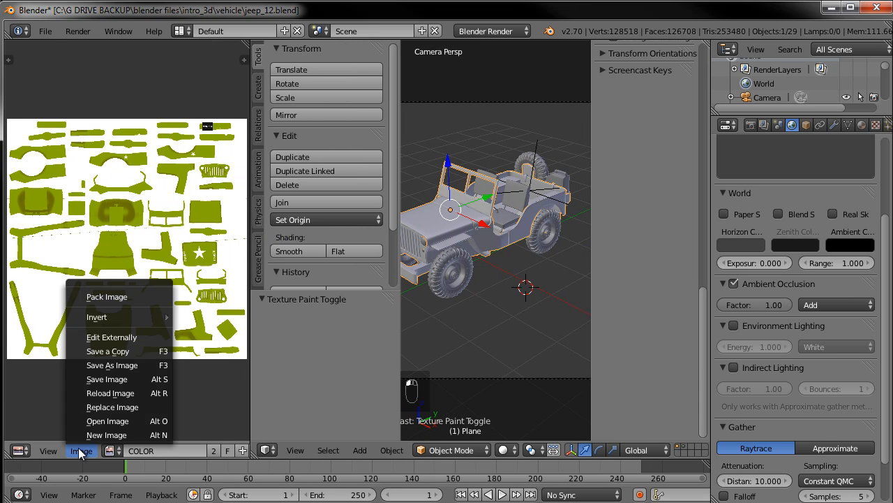
{"action": "left_click", "coordinate": [117, 435]}
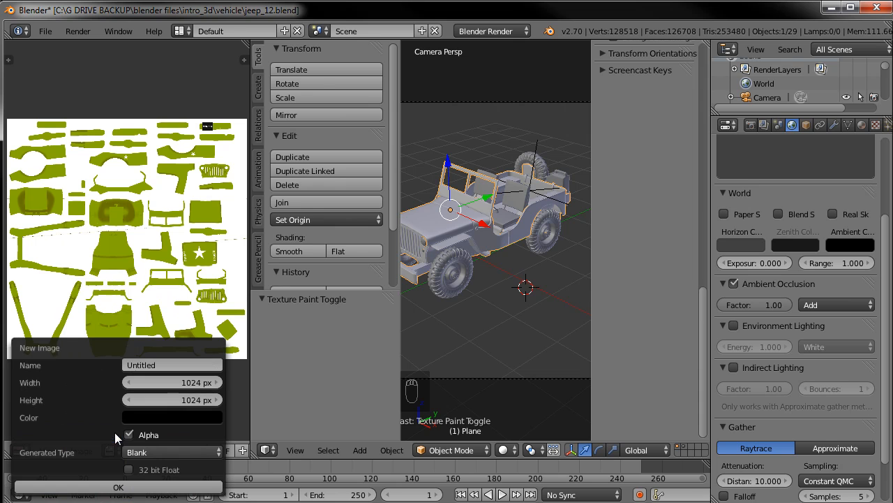
{"action": "left_click", "coordinate": [117, 488]}
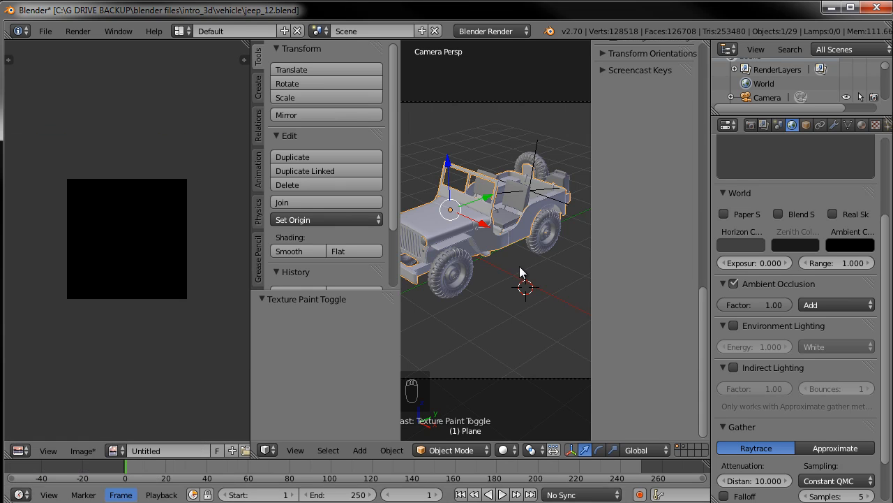
Set the render bake mode to Ambient Occlusion and bake it into the new image
{"action": "left_click", "coordinate": [751, 126]}
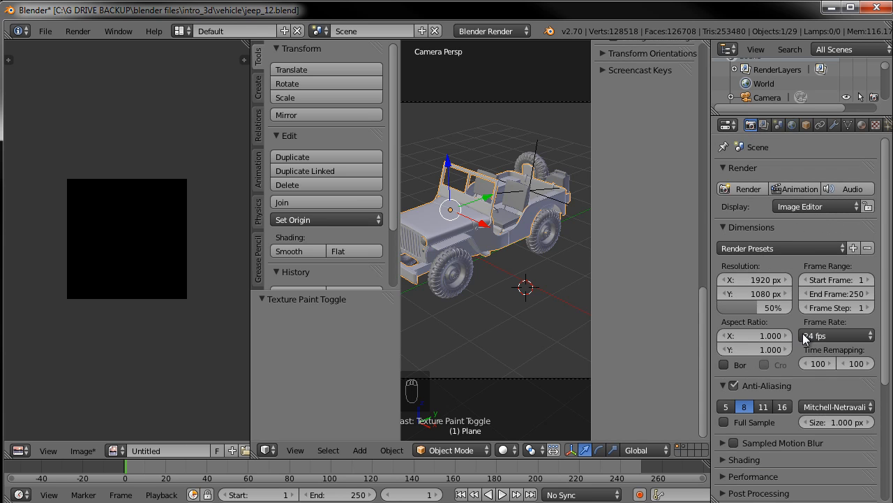
{"action": "scroll", "coordinate": [801, 331], "scroll_direction": "down", "scroll_amount": 6}
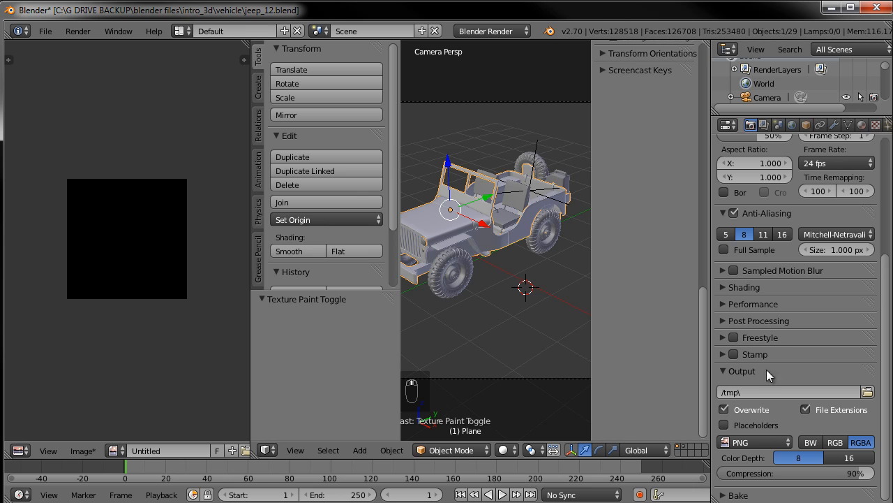
{"action": "left_click", "coordinate": [742, 493]}
{"action": "scroll", "coordinate": [785, 333], "scroll_direction": "down", "scroll_amount": 4}
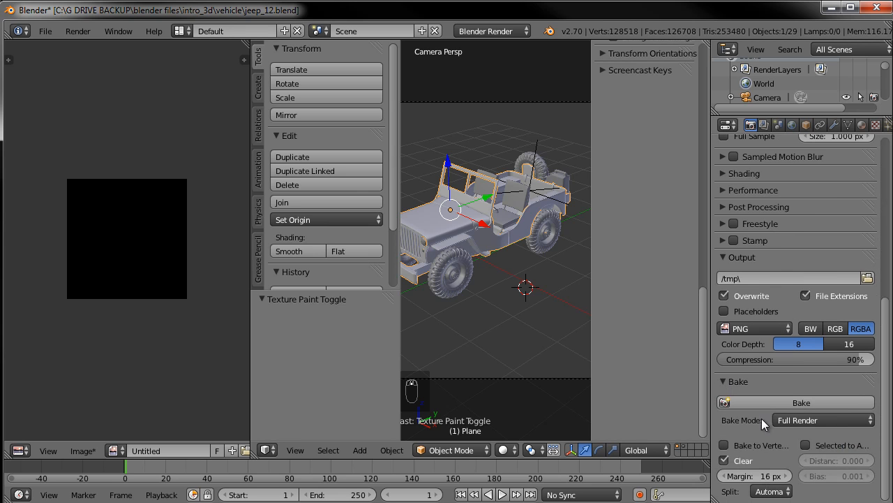
{"action": "left_click", "coordinate": [799, 418]}
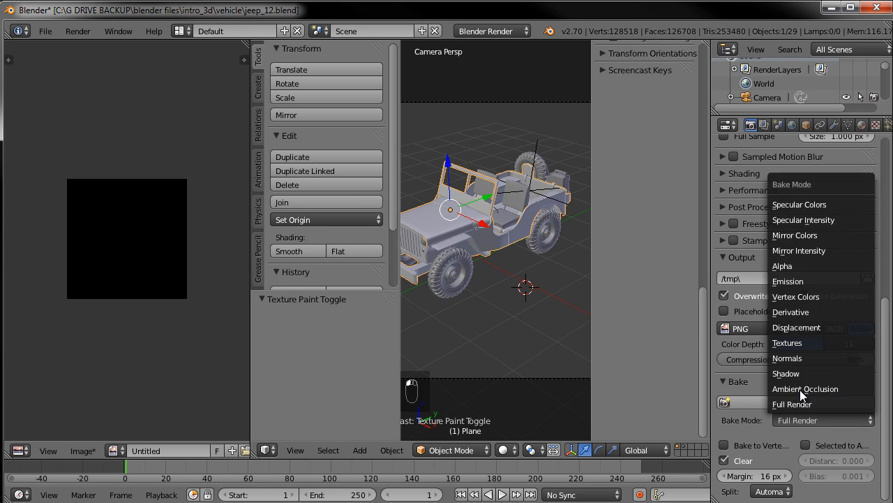
{"action": "left_click", "coordinate": [799, 388]}
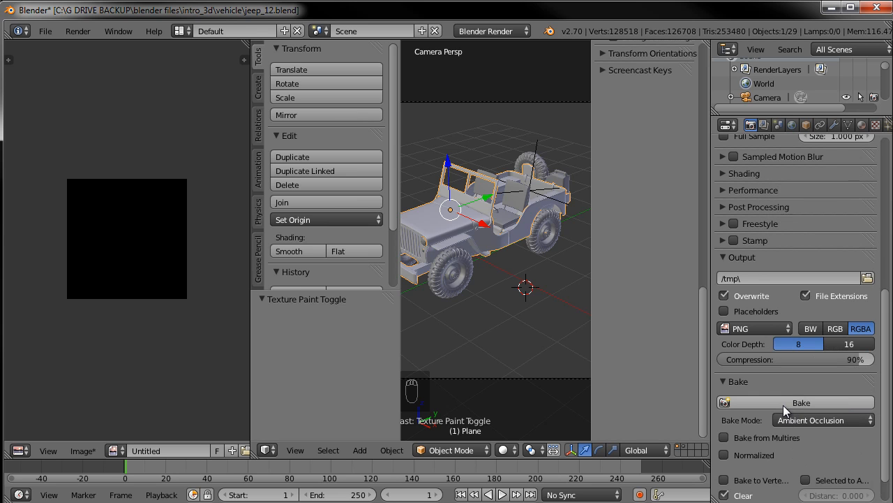
{"action": "left_click", "coordinate": [784, 405]}
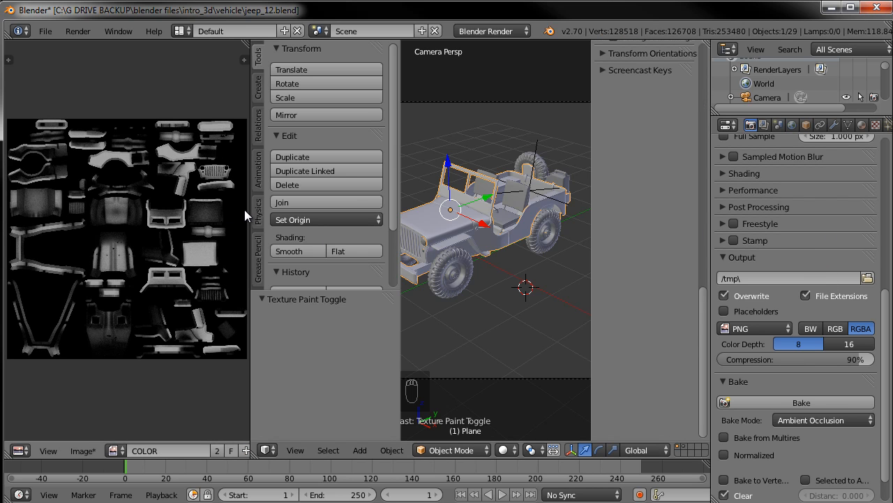
Inspect the baked ambient occlusion map in the enlarged image editor
{"action": "scroll", "coordinate": [110, 243], "scroll_direction": "up", "scroll_amount": 2}
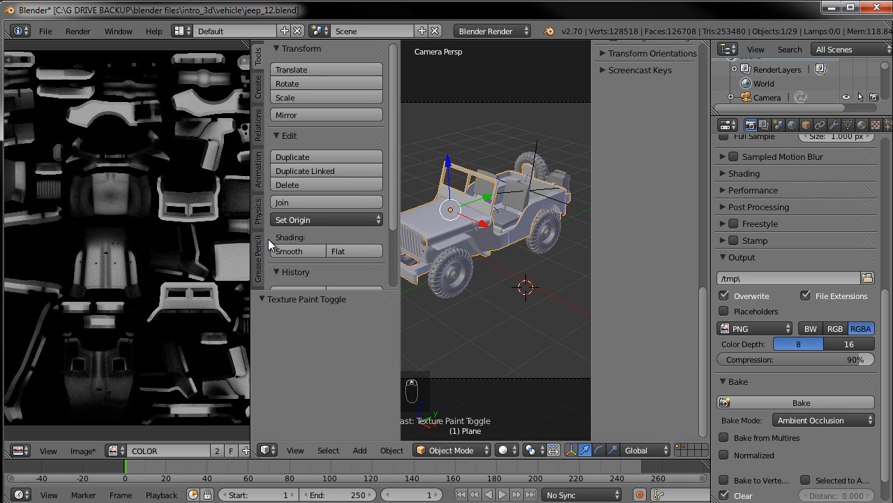
{"action": "left_click_drag", "start_coordinate": [251, 229], "coordinate": [376, 224]}
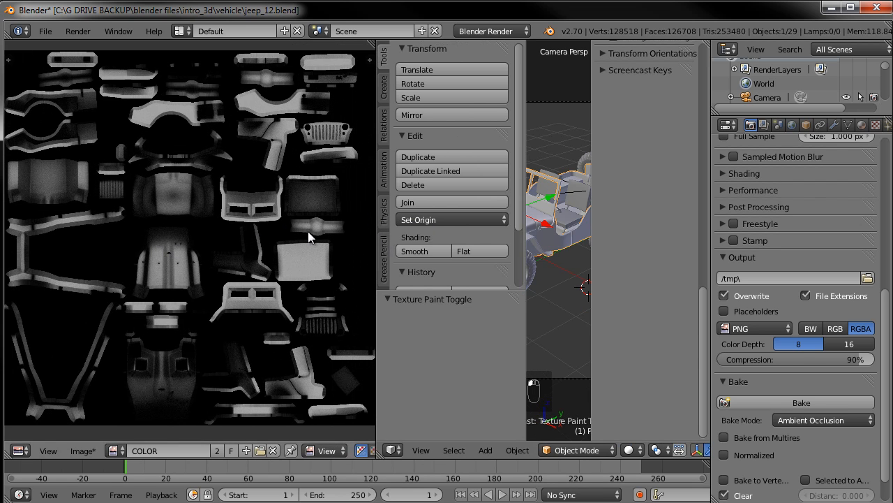
{"action": "scroll", "coordinate": [329, 310], "scroll_direction": "up", "scroll_amount": 3}
{"action": "left_click_drag", "start_coordinate": [246, 225], "coordinate": [106, 197], "text": "alt"}
{"action": "left_click_drag", "start_coordinate": [268, 243], "coordinate": [241, 196], "text": "alt"}
{"action": "scroll", "coordinate": [212, 233], "scroll_direction": "down", "scroll_amount": 4}
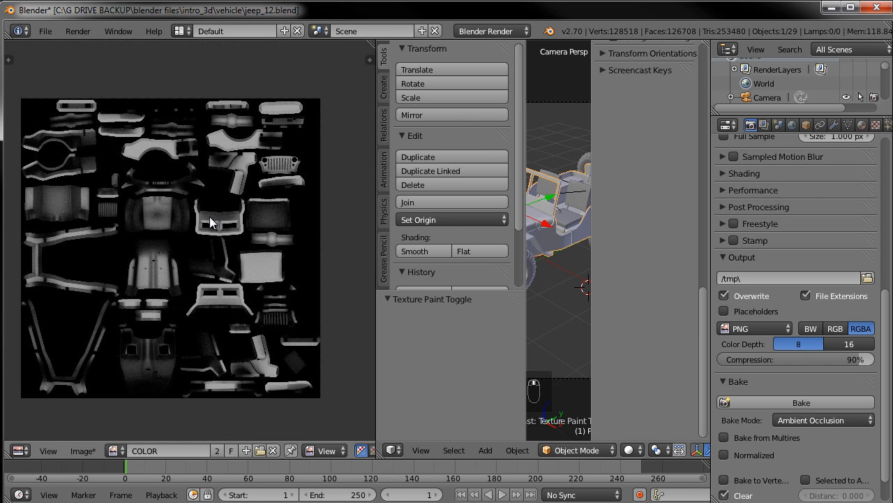
Save the baked image as jeep_AO.jpg in the textures folder, raising the JPEG quality
{"action": "left_click", "coordinate": [82, 450]}
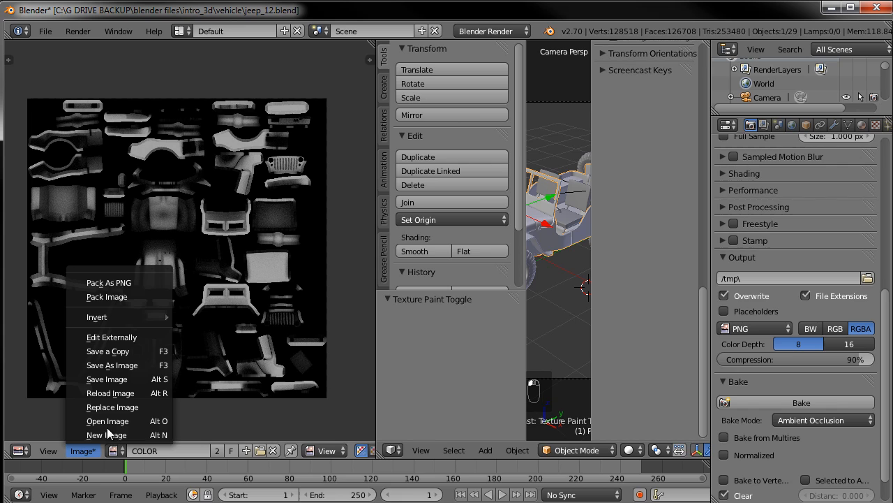
{"action": "left_click", "coordinate": [123, 369]}
{"action": "left_click", "coordinate": [208, 116]}
{"action": "left_click_drag", "start_coordinate": [202, 82], "coordinate": [226, 81]}
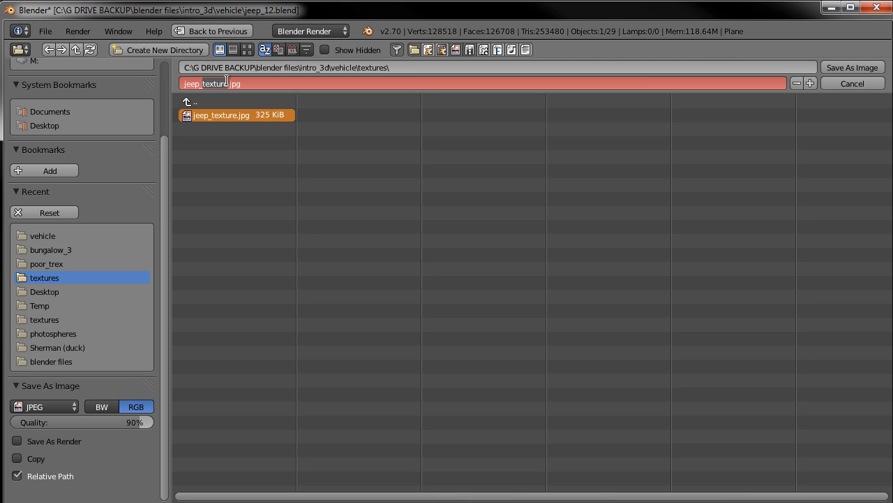
{"action": "type", "text": "AO"}
{"action": "left_click", "coordinate": [133, 426]}
{"action": "left_click_drag", "start_coordinate": [134, 423], "coordinate": [183, 424]}
{"action": "left_click", "coordinate": [843, 67]}
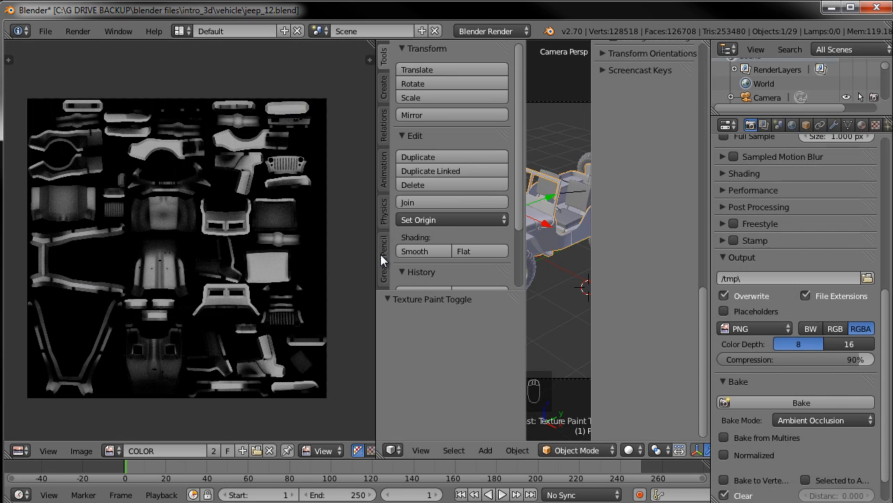
Enable the Jeep_texture slot in the object's texture settings and reload its image
{"action": "left_click_drag", "start_coordinate": [380, 251], "coordinate": [130, 261]}
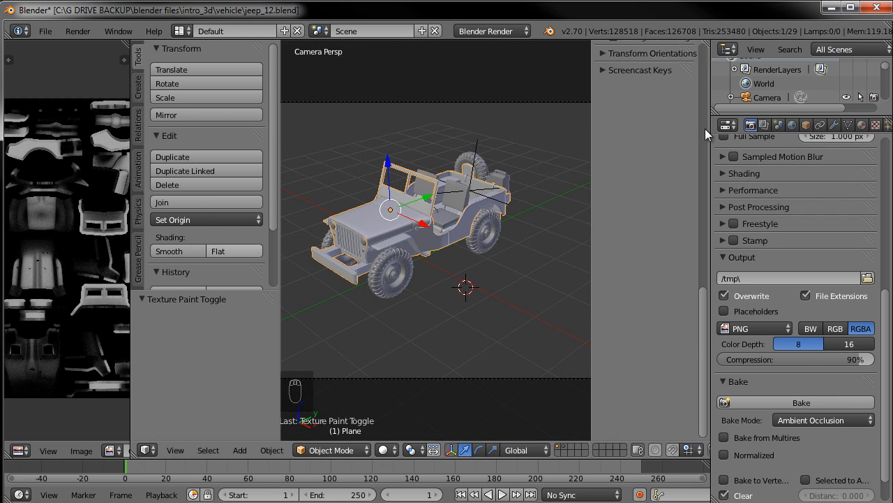
{"action": "left_click", "coordinate": [862, 124]}
{"action": "left_click", "coordinate": [876, 125]}
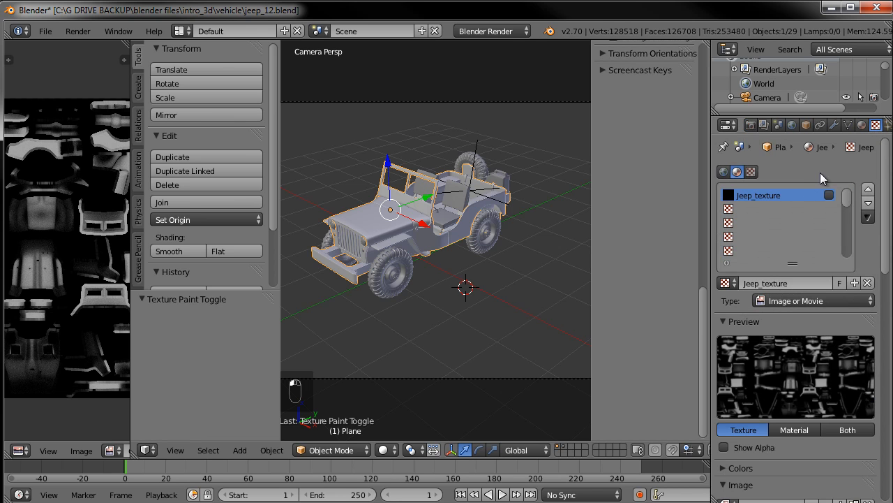
{"action": "left_click", "coordinate": [828, 195]}
{"action": "scroll", "coordinate": [803, 447], "scroll_direction": "down", "scroll_amount": 2}
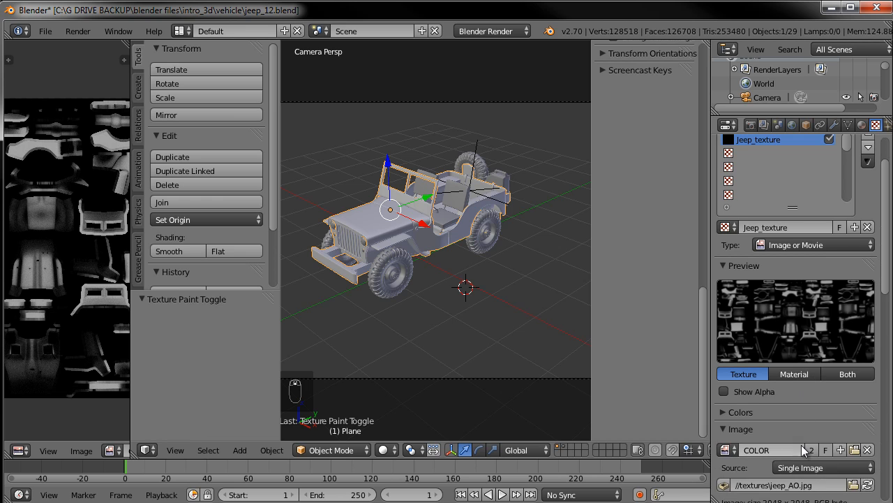
{"action": "left_click", "coordinate": [868, 485]}
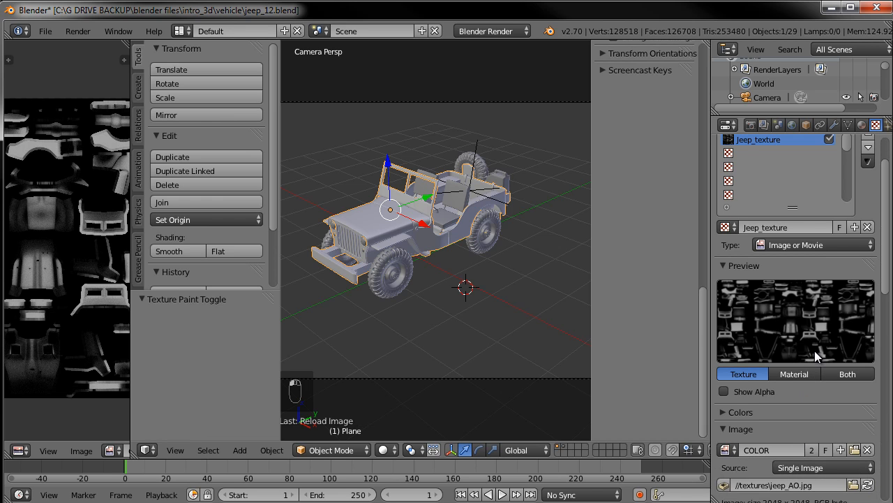
Point the Jeep_texture image back to the jeep_texture.jpg file
{"action": "left_click", "coordinate": [729, 450]}
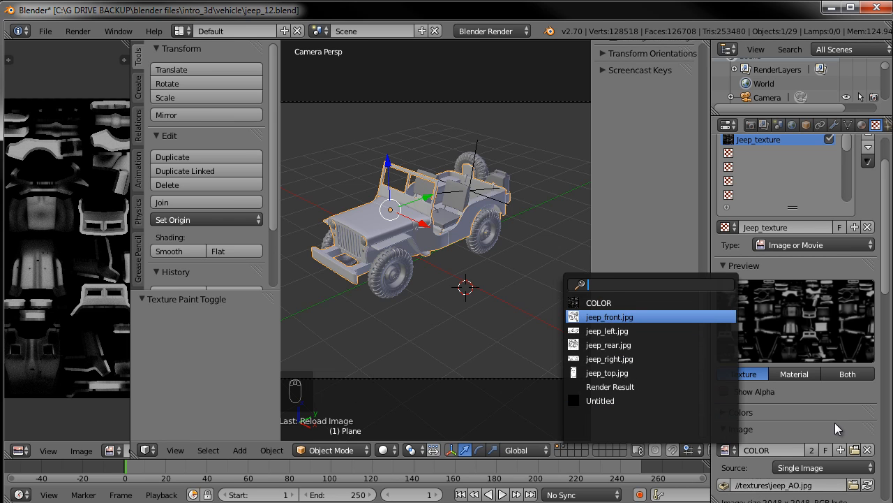
{"action": "left_click", "coordinate": [852, 485]}
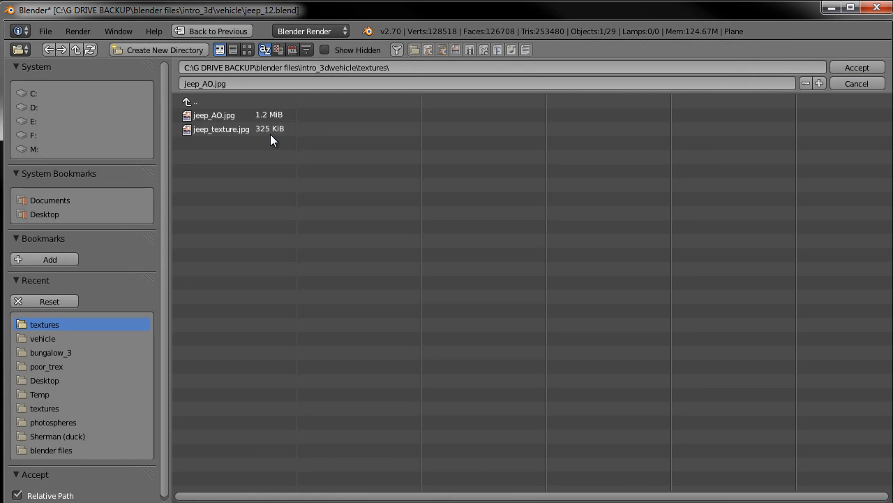
{"action": "double_click", "coordinate": [245, 131]}
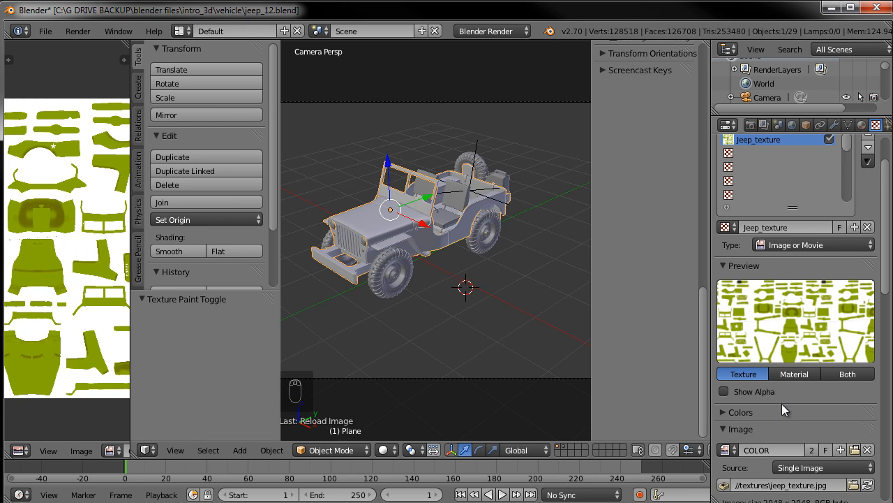
Add a new texture in the next empty texture slot
{"action": "left_click", "coordinate": [753, 151]}
{"action": "left_click", "coordinate": [808, 226]}
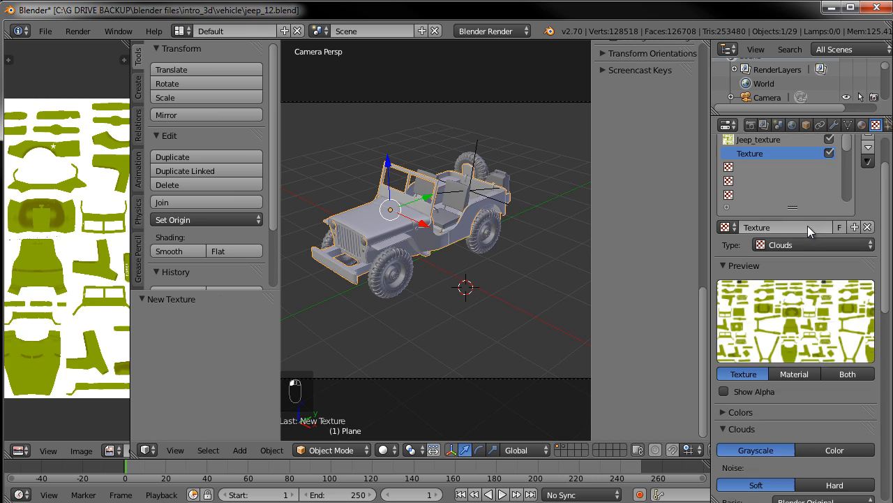
Set the new texture's type to Image or Movie and open jeep_AO.jpg from the textures folder
{"action": "left_click", "coordinate": [790, 245]}
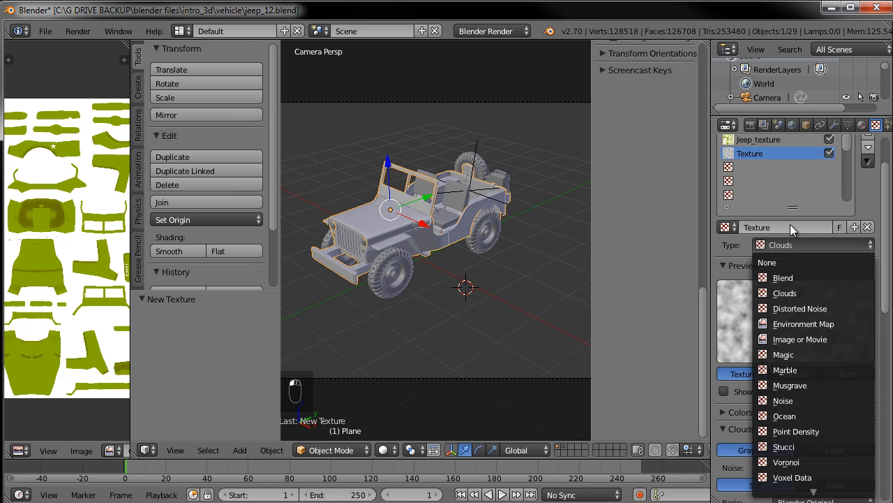
{"action": "left_click", "coordinate": [803, 340]}
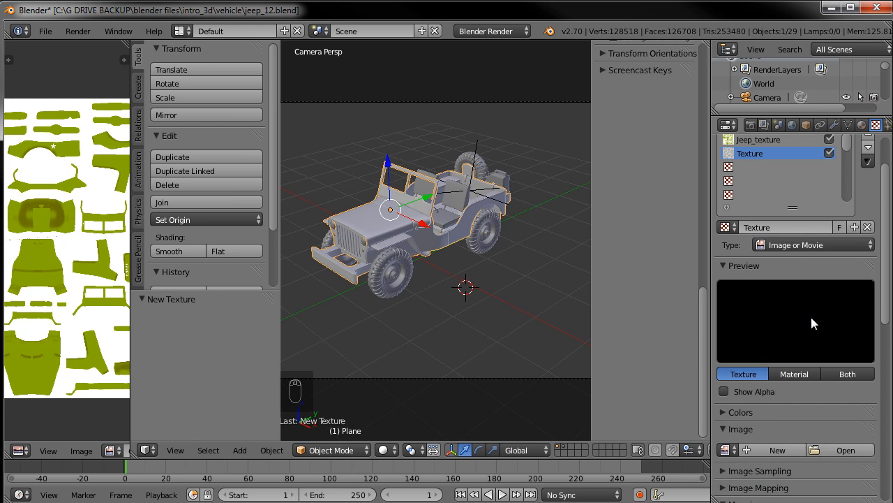
{"action": "left_click", "coordinate": [727, 450]}
{"action": "left_click", "coordinate": [841, 451]}
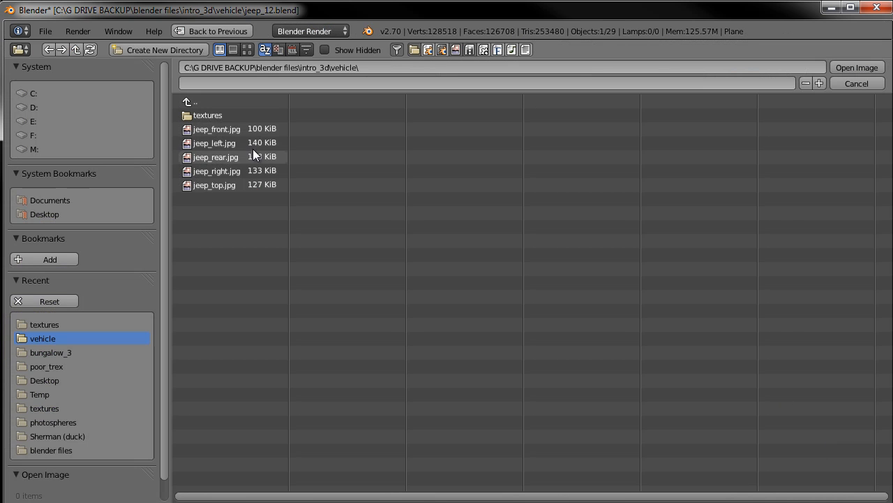
{"action": "left_click", "coordinate": [209, 115]}
{"action": "left_click", "coordinate": [237, 116]}
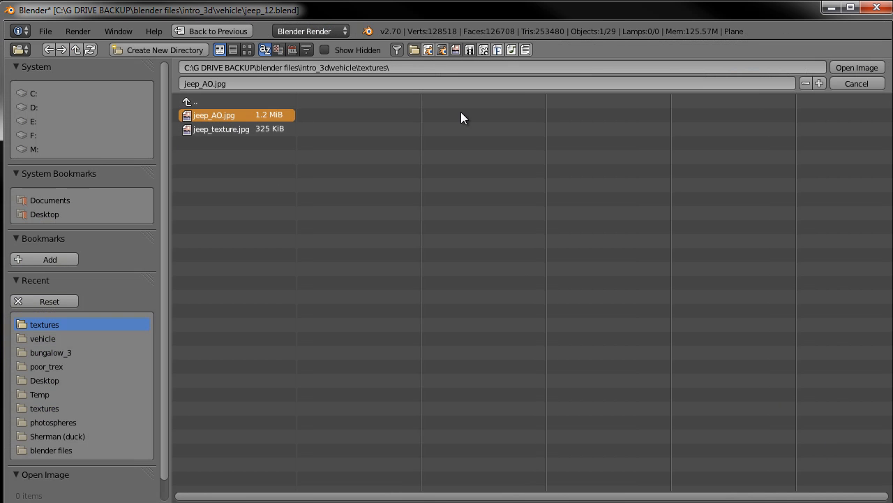
{"action": "left_click", "coordinate": [859, 67]}
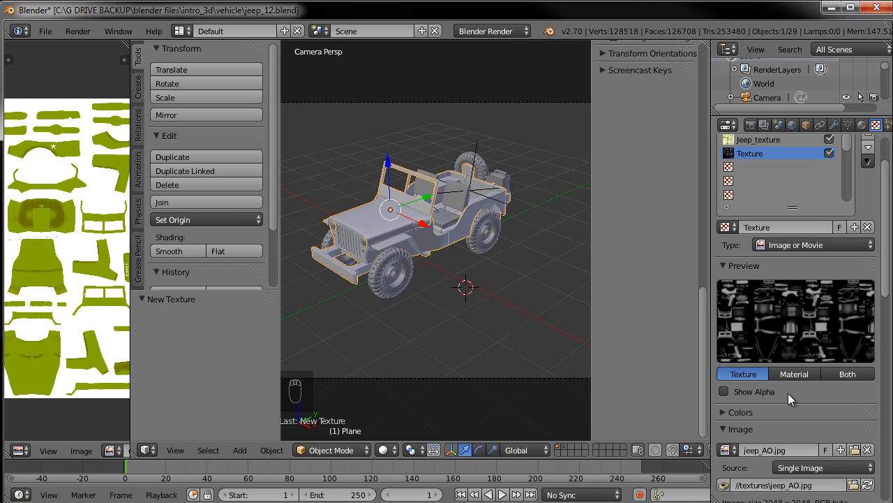
Set the AO texture's mapping coordinates to UV
{"action": "scroll", "coordinate": [788, 393], "scroll_direction": "down", "scroll_amount": 8}
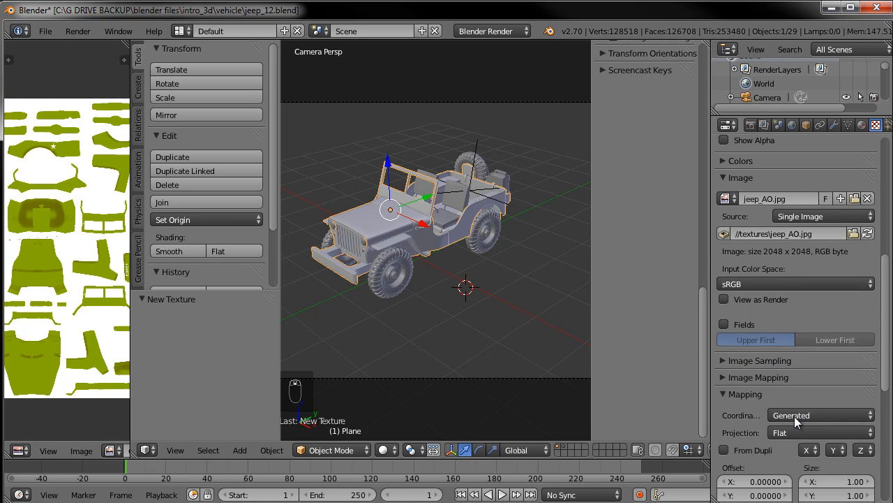
{"action": "left_click", "coordinate": [782, 415]}
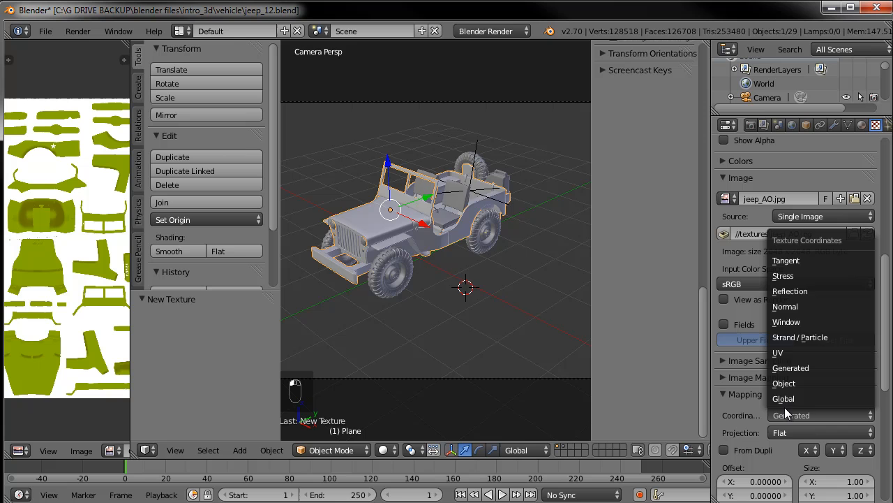
{"action": "left_click", "coordinate": [792, 350]}
Collapse the Image and Mapping panels and switch the texture preview to Material
{"action": "scroll", "coordinate": [794, 280], "scroll_direction": "up", "scroll_amount": 1}
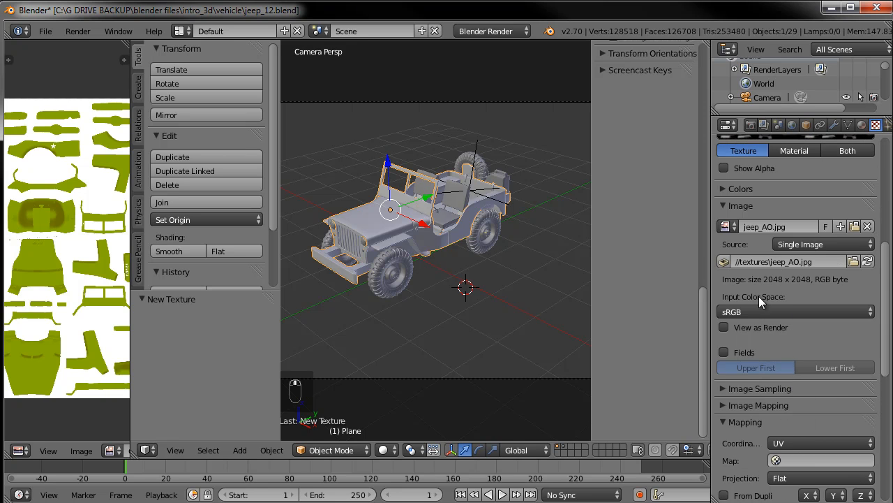
{"action": "left_click", "coordinate": [726, 205]}
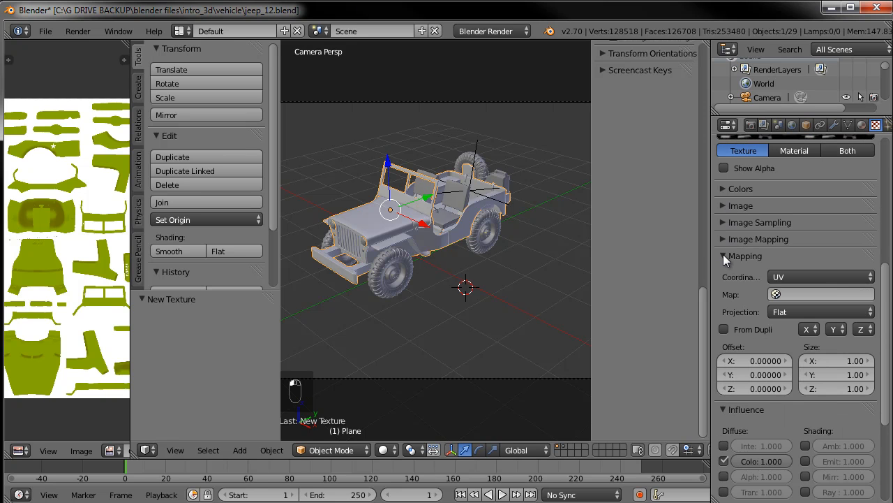
{"action": "left_click", "coordinate": [736, 254]}
{"action": "scroll", "coordinate": [783, 274], "scroll_direction": "up", "scroll_amount": 5}
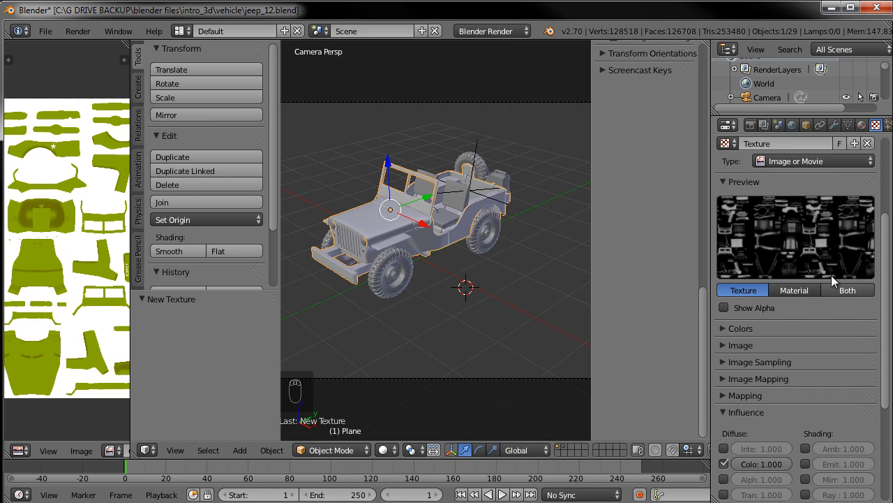
{"action": "left_click", "coordinate": [847, 290]}
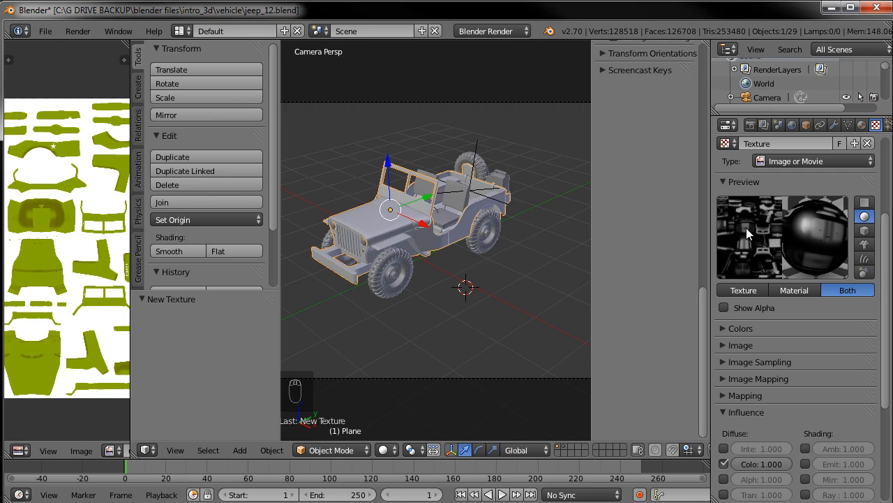
{"action": "left_click", "coordinate": [815, 291]}
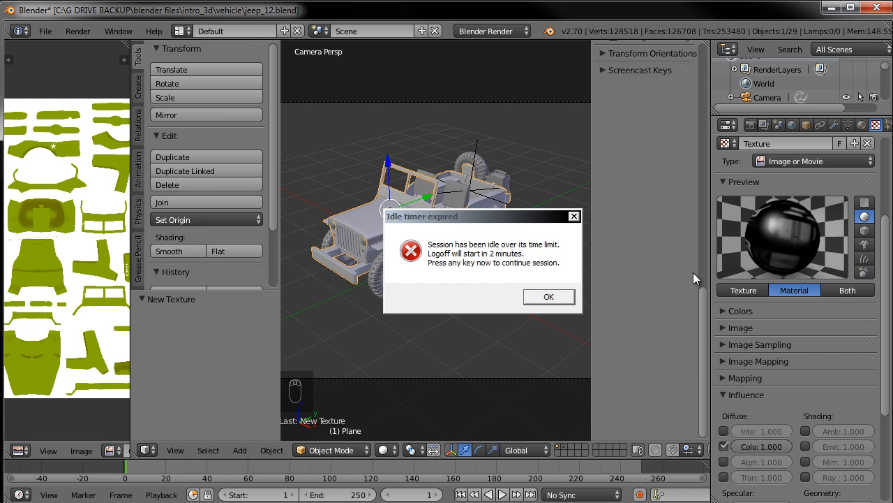
{"action": "left_click", "coordinate": [573, 217]}
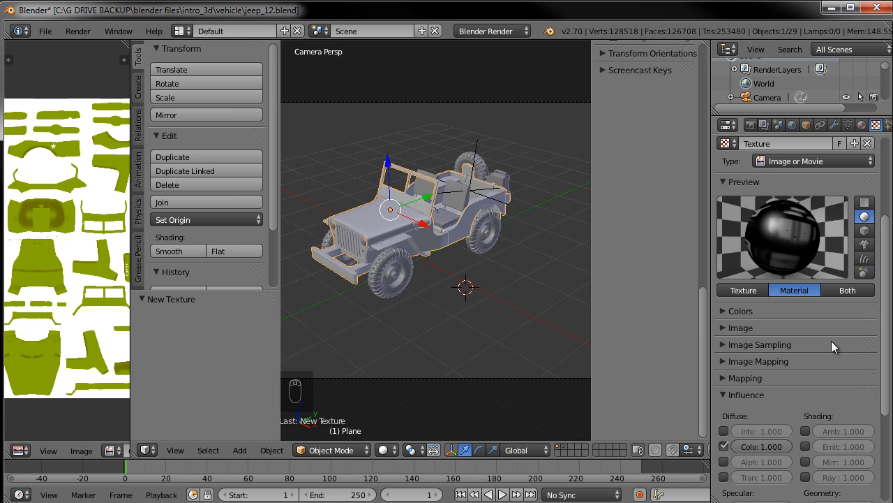
{"action": "scroll", "coordinate": [878, 269], "scroll_direction": "up", "scroll_amount": 4}
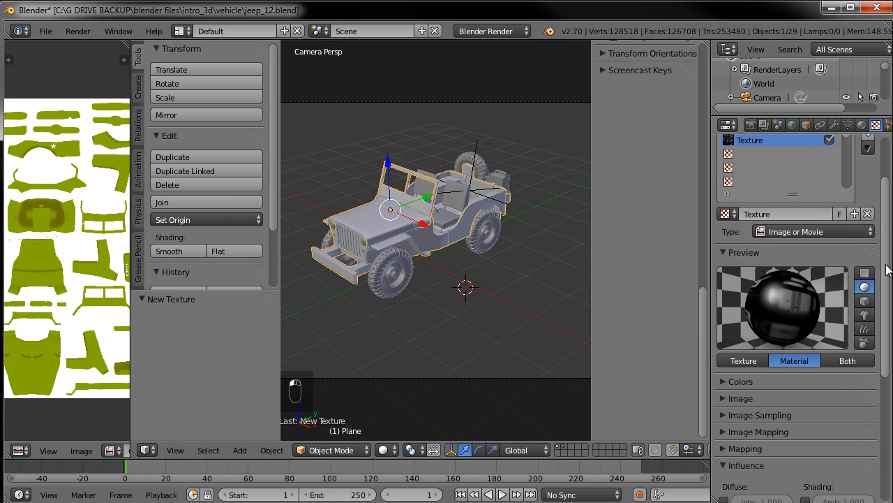
{"action": "scroll", "coordinate": [887, 268], "scroll_direction": "up", "scroll_amount": 4}
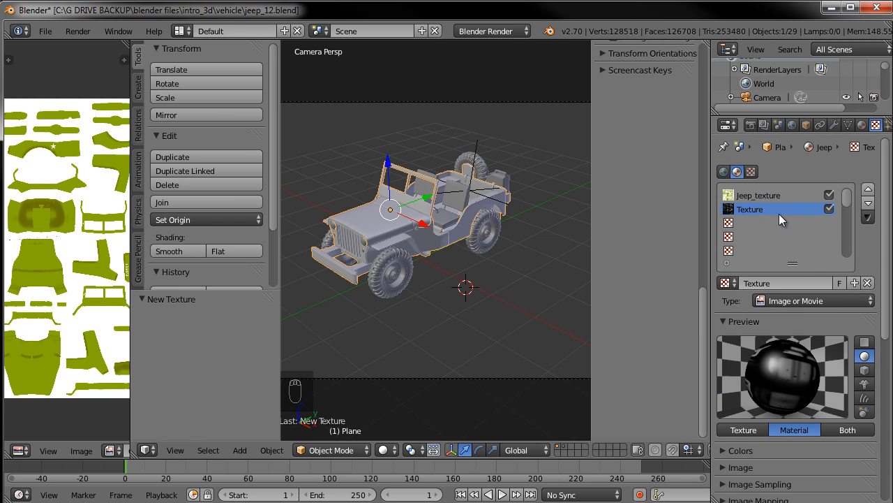
Rename the AO texture to jeep_ao, keeping its type as Image or Movie
{"action": "left_click", "coordinate": [774, 301]}
{"action": "left_click", "coordinate": [781, 282]}
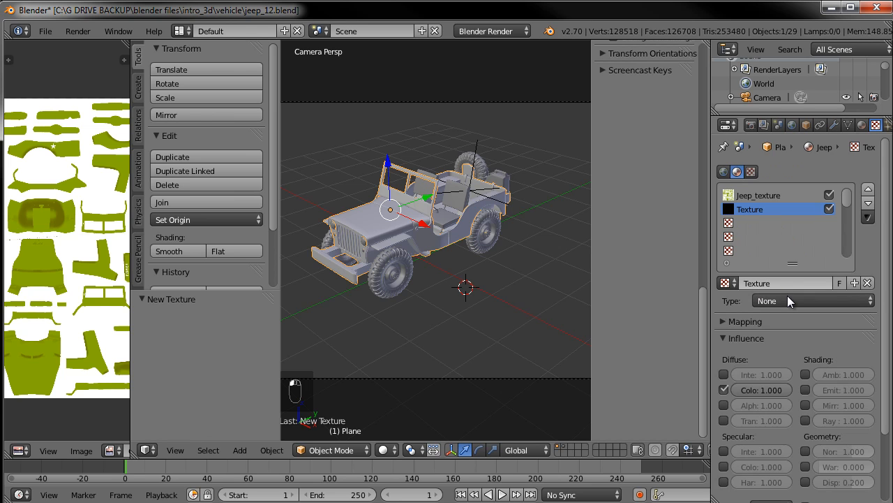
{"action": "left_click", "coordinate": [782, 301]}
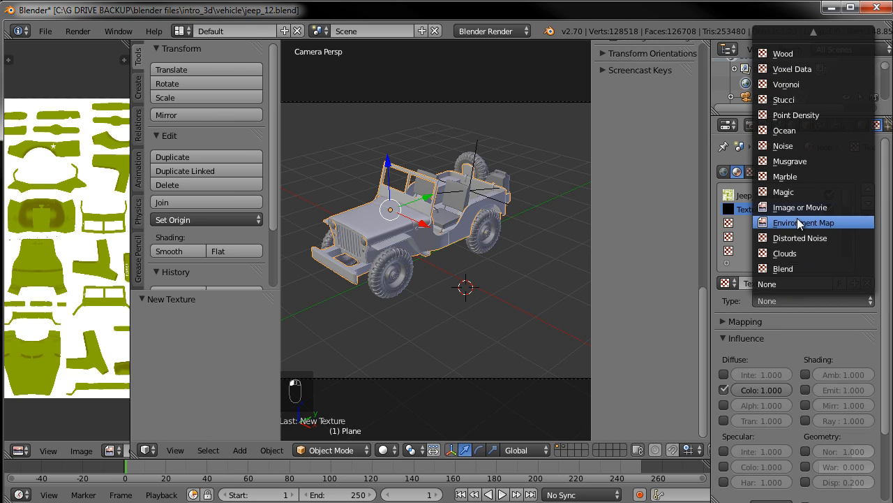
{"action": "left_click", "coordinate": [797, 208]}
{"action": "type", "text": "jeep_ao"}
{"action": "key", "text": "Return"}
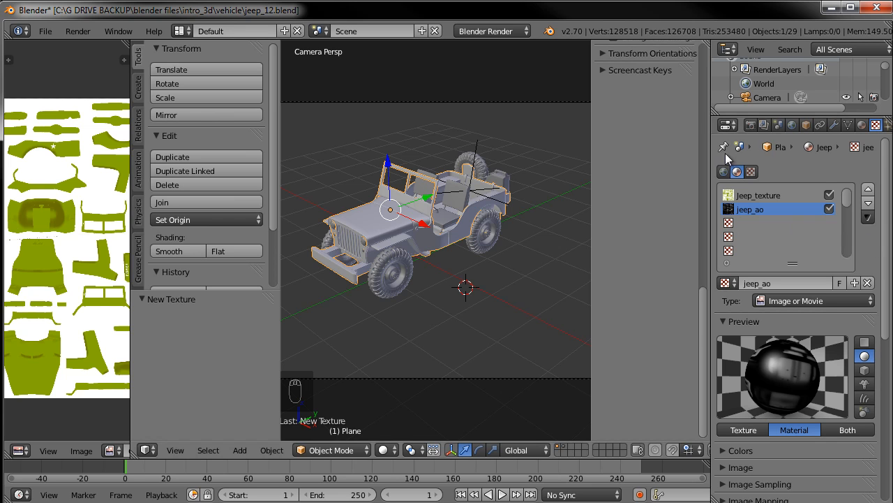
{"action": "left_click", "coordinate": [835, 125]}
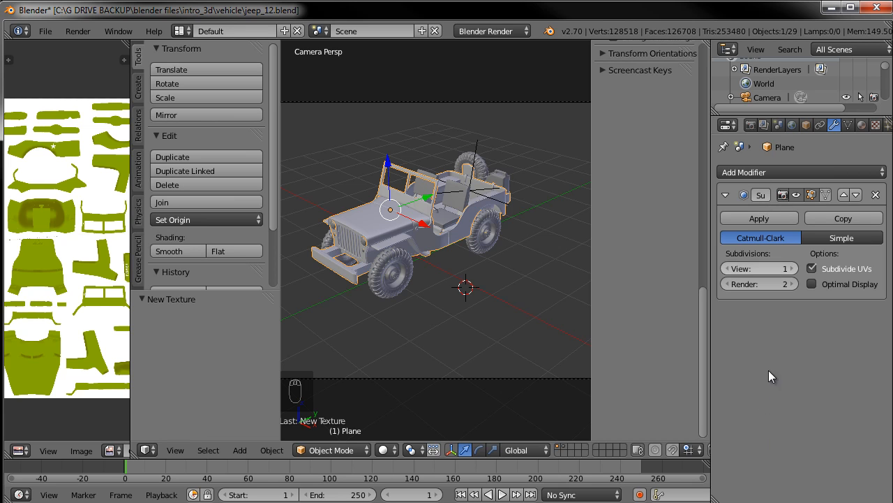
{"action": "left_click", "coordinate": [877, 126]}
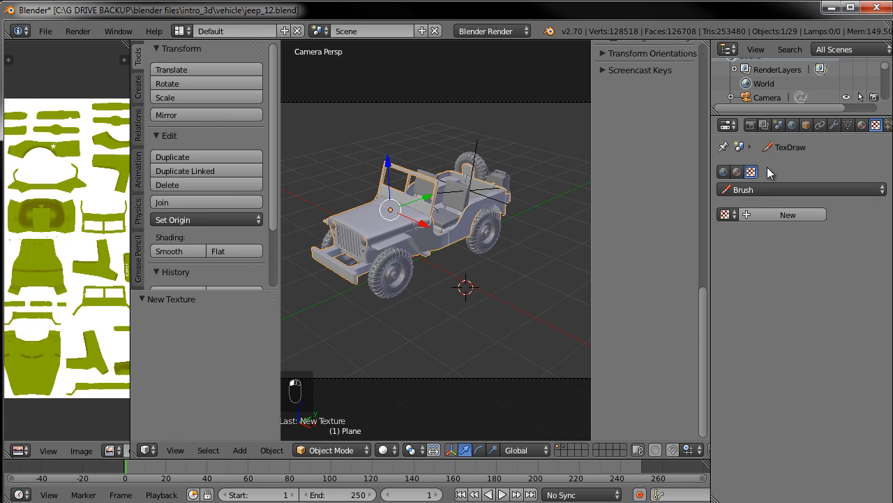
{"action": "left_click", "coordinate": [862, 125]}
{"action": "left_click", "coordinate": [876, 124]}
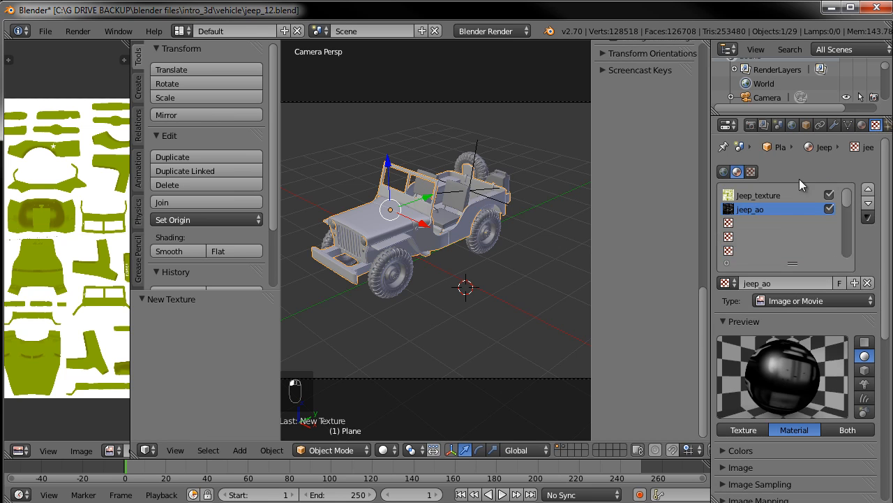
{"action": "left_click", "coordinate": [761, 200]}
{"action": "left_click", "coordinate": [759, 212]}
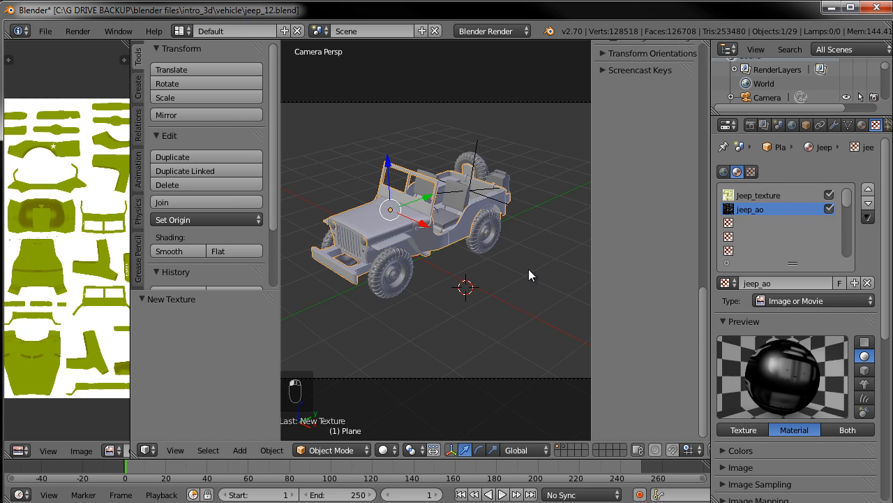
Turn off ambient occlusion in the world settings and render a test frame
{"action": "left_click", "coordinate": [792, 124]}
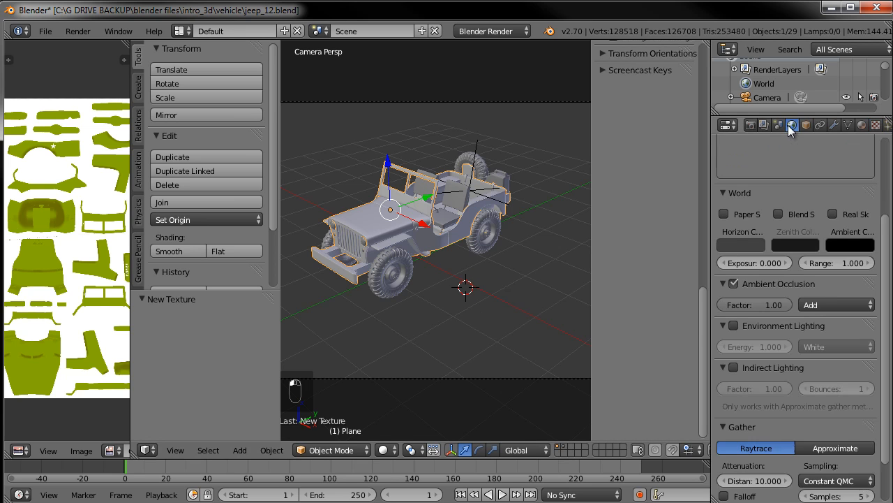
{"action": "left_click", "coordinate": [738, 285]}
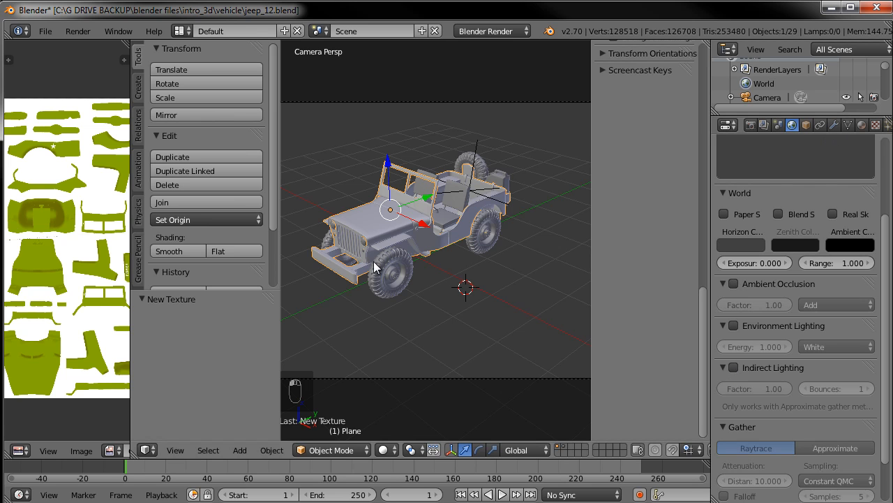
{"action": "key", "text": "F12"}
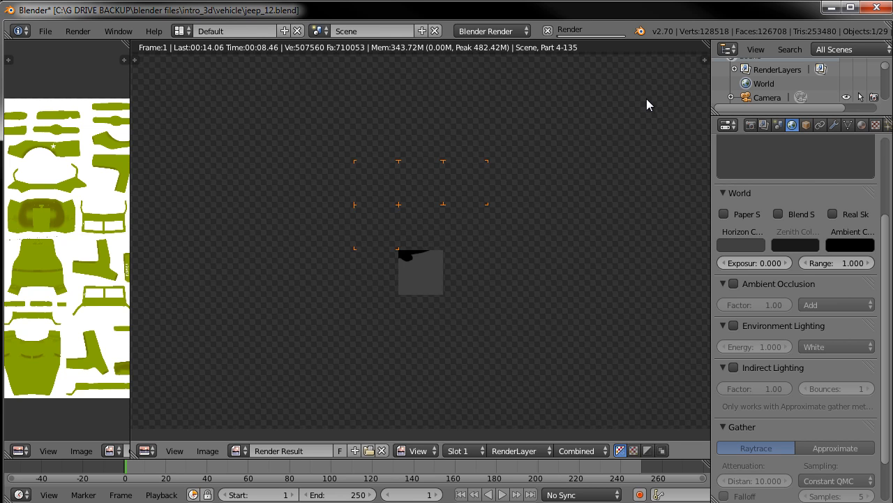
{"action": "key", "text": "Escape"}
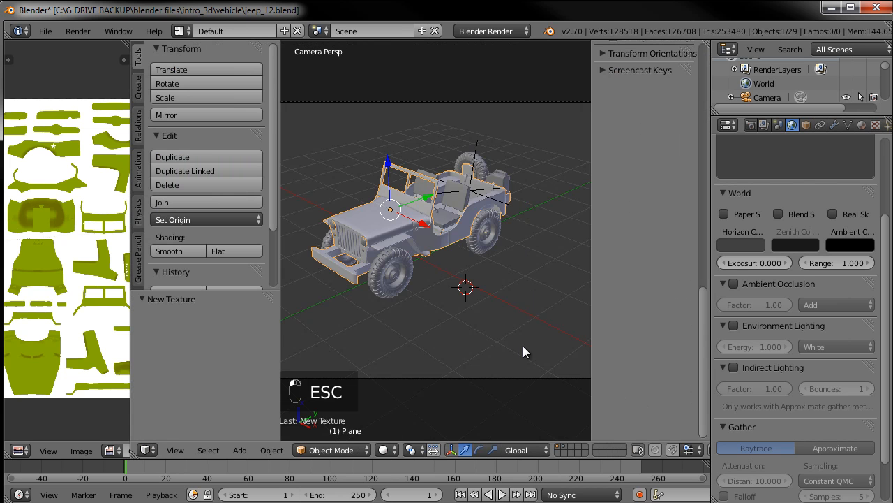
{"action": "middle_click_drag", "start_coordinate": [504, 271], "coordinate": [511, 248]}
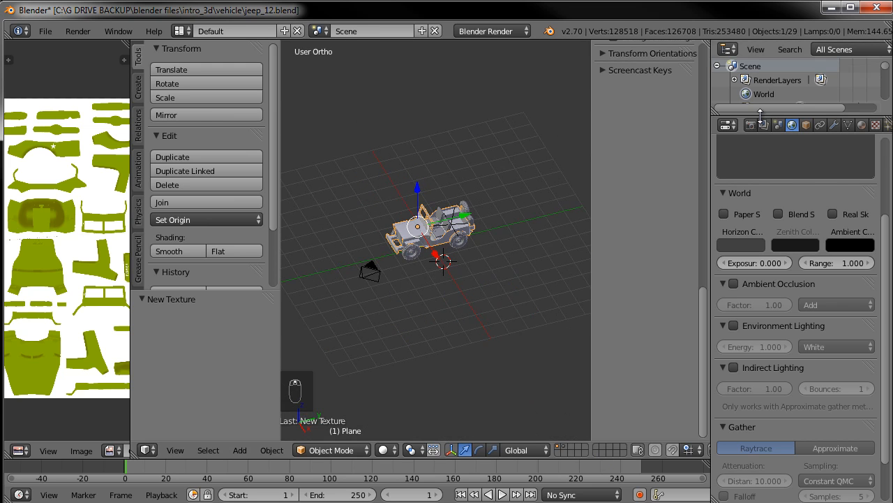
{"action": "left_click_drag", "start_coordinate": [764, 114], "coordinate": [763, 280]}
{"action": "scroll", "coordinate": [780, 196], "scroll_direction": "down", "scroll_amount": 8}
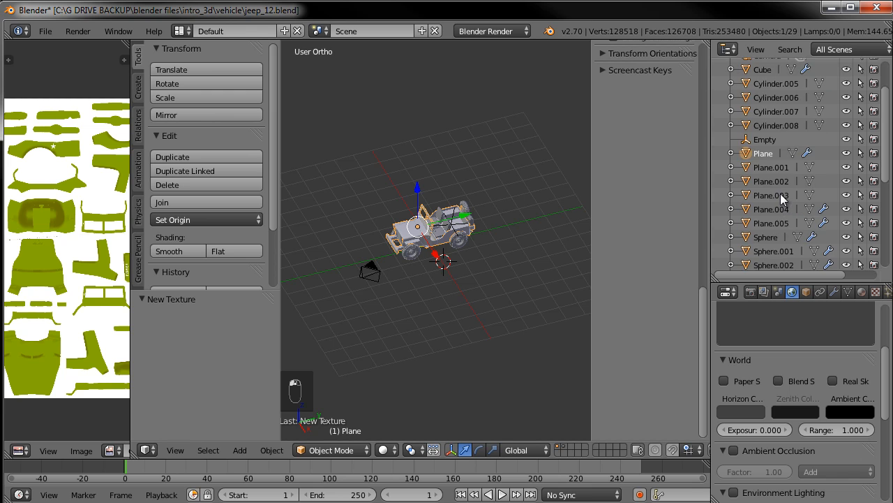
{"action": "scroll", "coordinate": [780, 193], "scroll_direction": "up", "scroll_amount": 5}
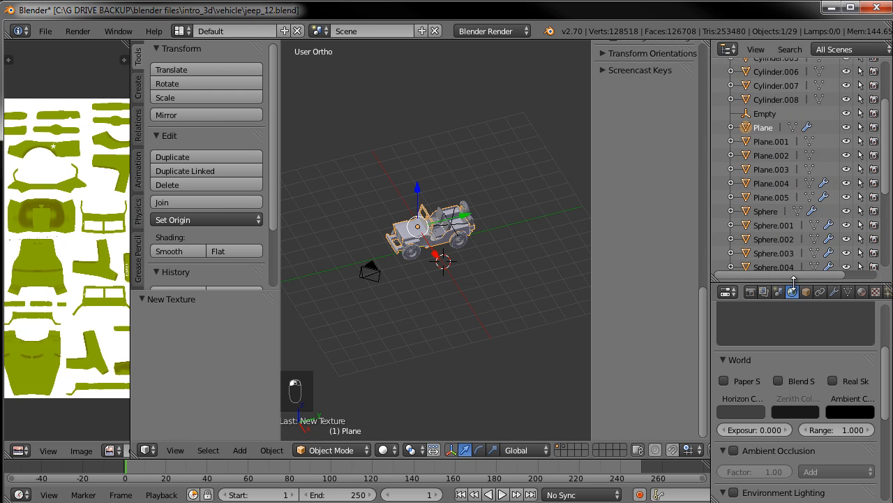
{"action": "left_click_drag", "start_coordinate": [795, 285], "coordinate": [794, 116]}
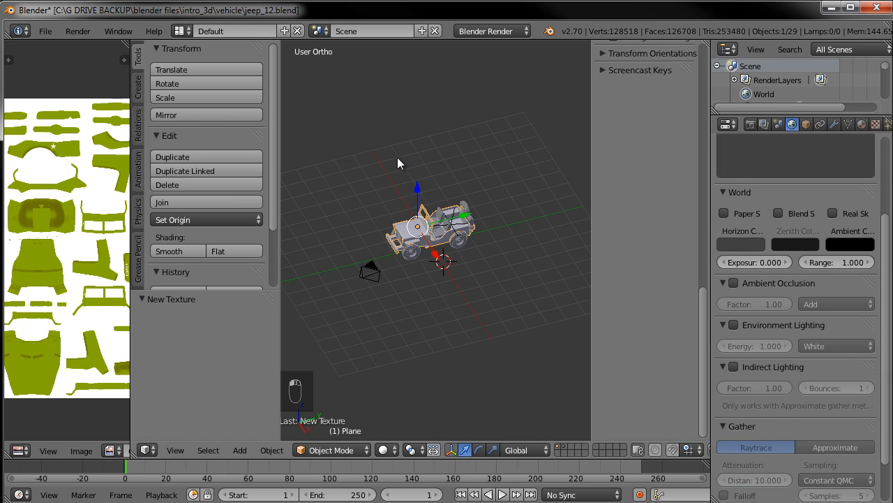
Add a point lamp to the scene
{"action": "key", "text": "shift+a"}
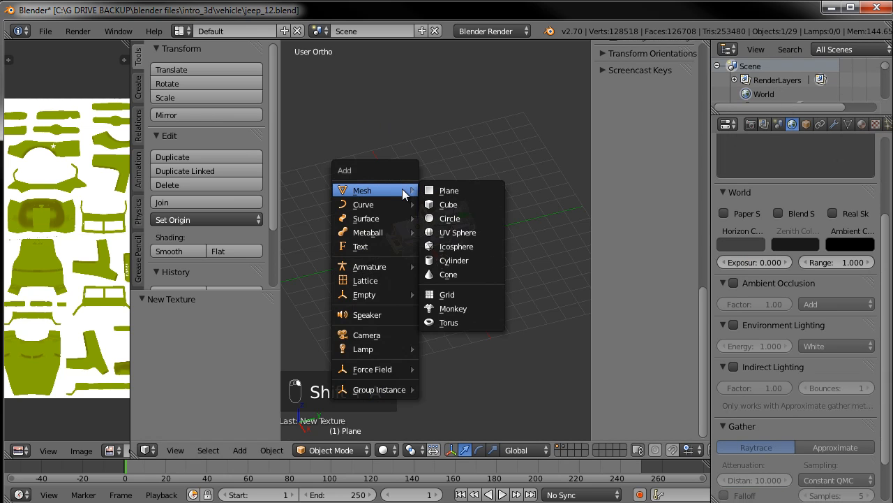
{"action": "mouse_move", "coordinate": [395, 349]}
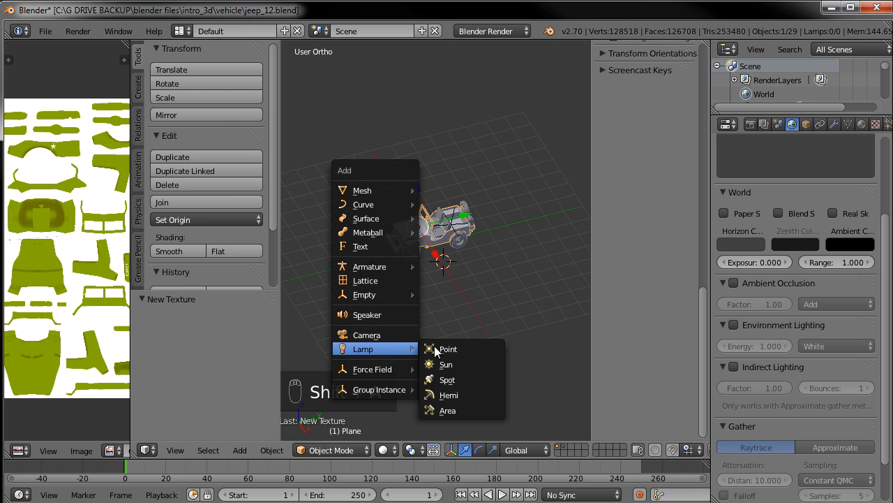
{"action": "left_click", "coordinate": [465, 349]}
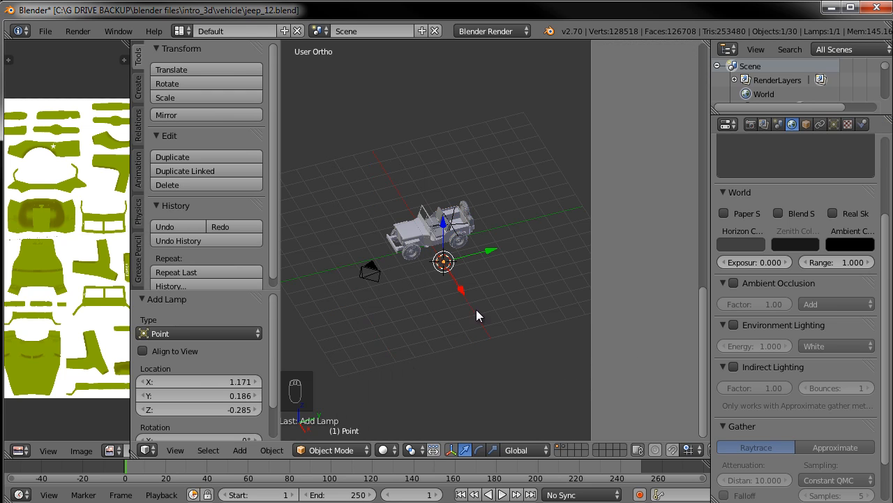
{"action": "middle_click_drag", "start_coordinate": [425, 324], "coordinate": [506, 298]}
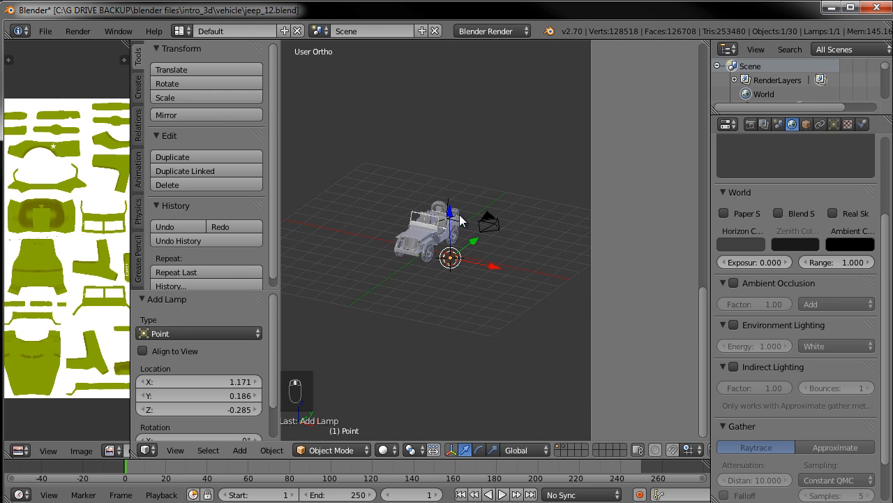
Move the point lamp up along Z, then sideways along X beside the jeep
{"action": "key", "text": "g"}
{"action": "key", "text": "z"}
{"action": "left_click", "coordinate": [449, 157]}
{"action": "key", "text": "g"}
{"action": "key", "text": "x"}
{"action": "left_click_drag", "start_coordinate": [507, 214], "coordinate": [510, 215]}
{"action": "middle_click_drag", "start_coordinate": [510, 215], "coordinate": [476, 227]}
{"action": "left_click_drag", "start_coordinate": [505, 227], "coordinate": [516, 223]}
{"action": "left_click_drag", "start_coordinate": [500, 262], "coordinate": [513, 278]}
Set the lamp's falloff to Inverse Linear
{"action": "left_click", "coordinate": [835, 125]}
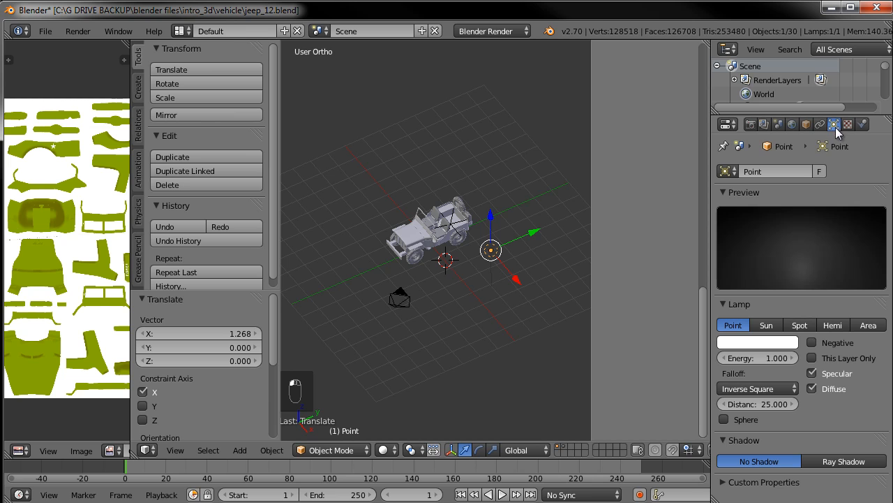
{"action": "left_click", "coordinate": [759, 388]}
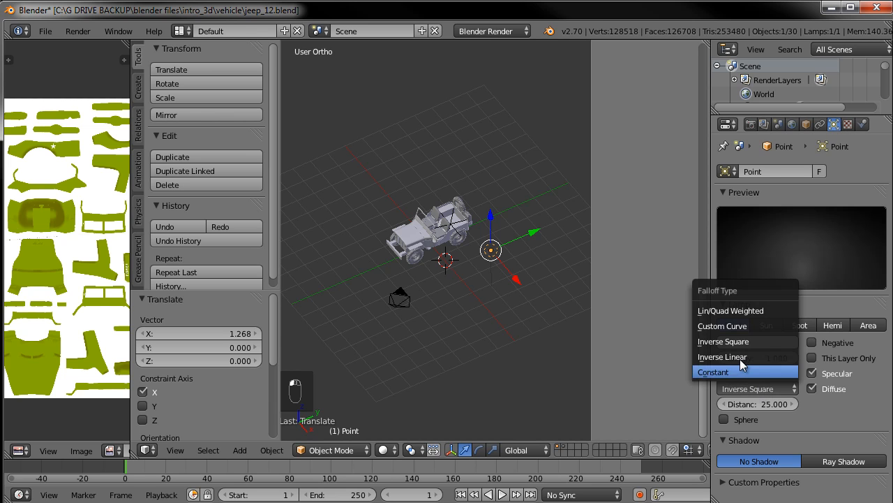
{"action": "left_click", "coordinate": [741, 357]}
Switch the viewport shading to Texture
{"action": "middle_click_drag", "start_coordinate": [453, 298], "coordinate": [483, 259]}
{"action": "scroll", "coordinate": [483, 260], "scroll_direction": "up", "scroll_amount": 2}
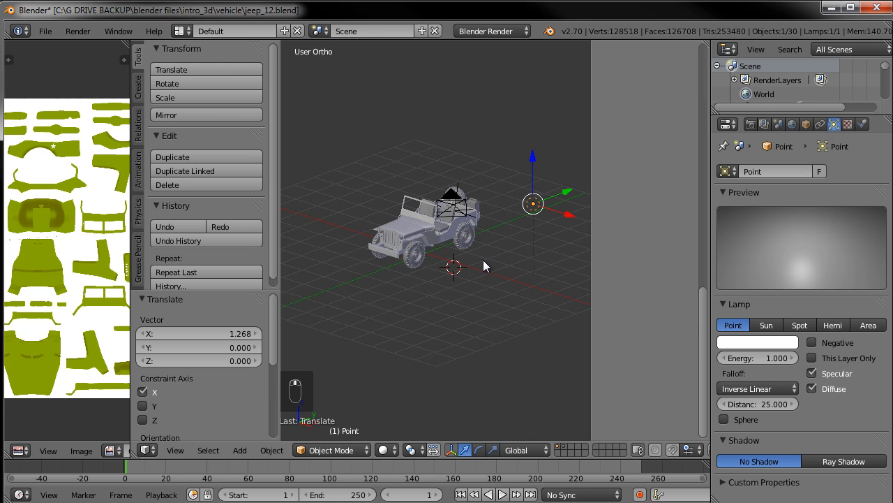
{"action": "left_click", "coordinate": [386, 451]}
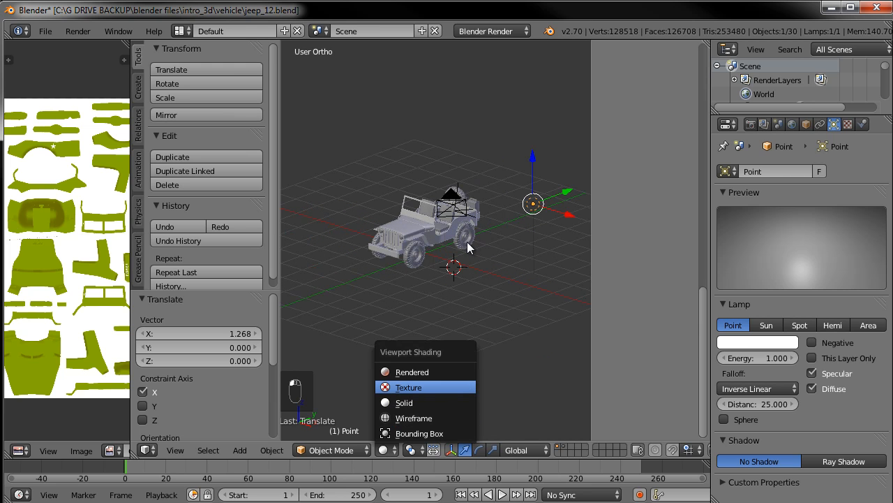
{"action": "scroll", "coordinate": [466, 242], "scroll_direction": "up", "scroll_amount": 3}
{"action": "scroll", "coordinate": [466, 242], "scroll_direction": "down", "scroll_amount": 1}
Raise the lamp along Z and shift it along X next to the jeep
{"action": "key", "text": "g"}
{"action": "key", "text": "z"}
{"action": "left_click", "coordinate": [572, 136]}
{"action": "middle_click_drag", "start_coordinate": [513, 184], "coordinate": [489, 232]}
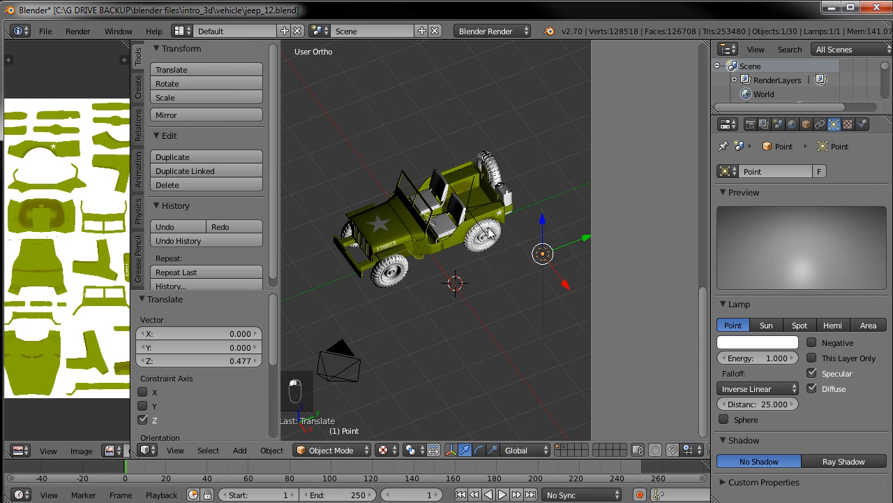
{"action": "key", "text": "g"}
{"action": "key", "text": "x"}
{"action": "left_click", "coordinate": [553, 269]}
{"action": "scroll", "coordinate": [412, 264], "scroll_direction": "up", "scroll_amount": 2}
{"action": "middle_click_drag", "start_coordinate": [420, 255], "coordinate": [430, 266]}
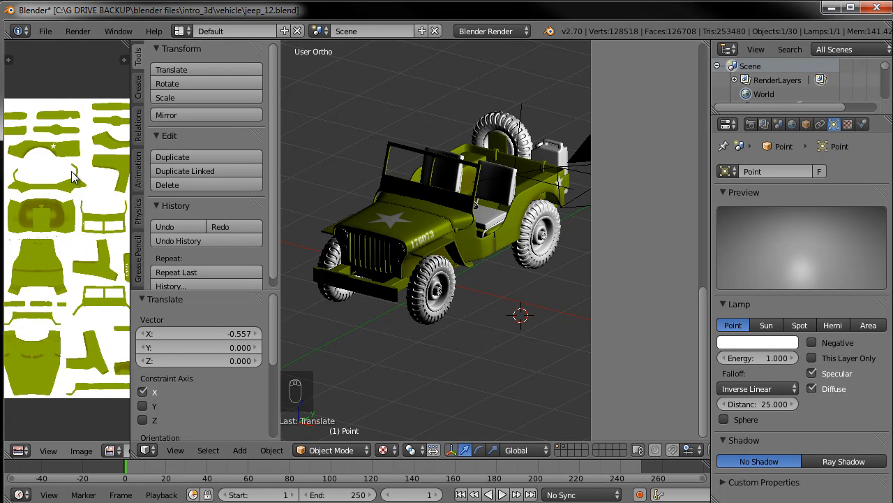
Select the jeep body, select all its faces in edit mode, and assign the jeep_AO.jpg image to them
{"action": "key", "text": "Tab"}
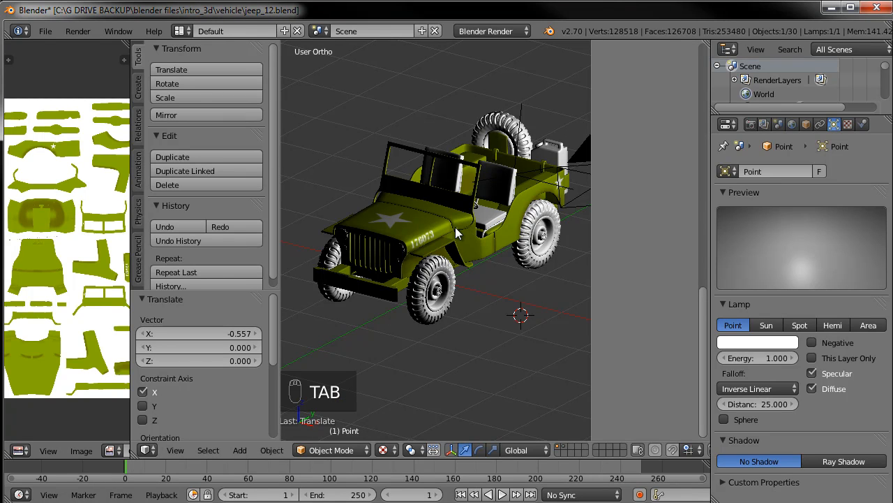
{"action": "right_click", "coordinate": [442, 221]}
{"action": "key", "text": "Tab"}
{"action": "key", "text": "a"}
{"action": "key", "text": "a"}
{"action": "key", "text": "a"}
{"action": "key", "text": "a"}
{"action": "key", "text": "a"}
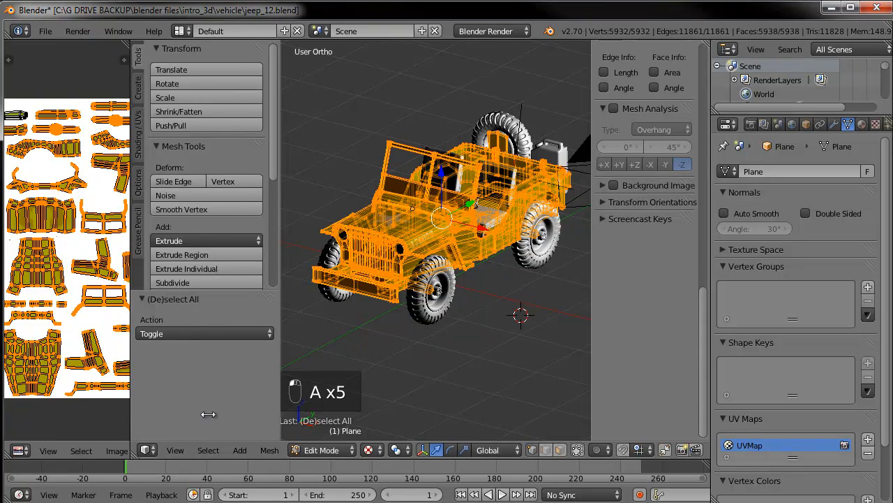
{"action": "left_click_drag", "start_coordinate": [131, 436], "coordinate": [215, 437]}
{"action": "left_click", "coordinate": [175, 451]}
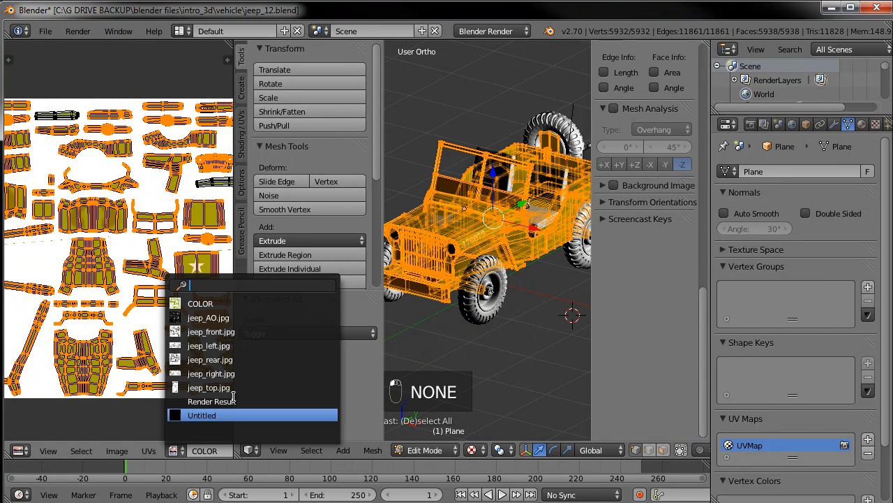
{"action": "left_click", "coordinate": [208, 318]}
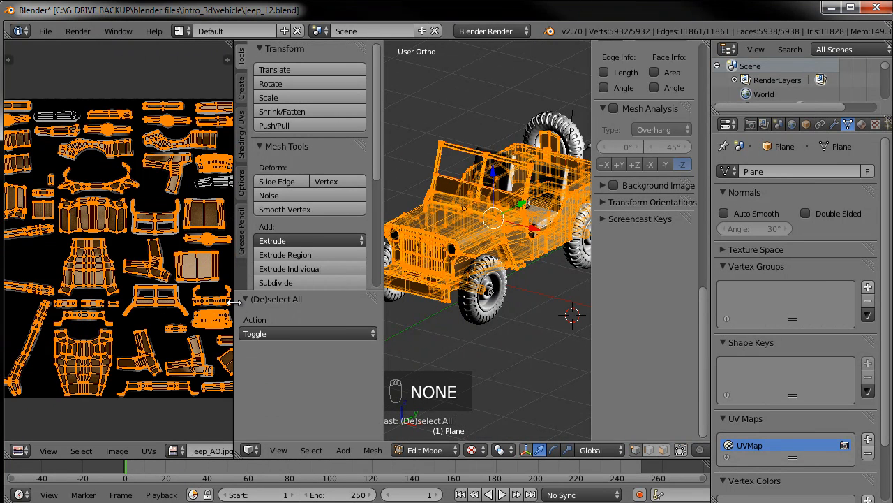
{"action": "left_click_drag", "start_coordinate": [151, 301], "coordinate": [126, 301]}
{"action": "key", "text": "Tab"}
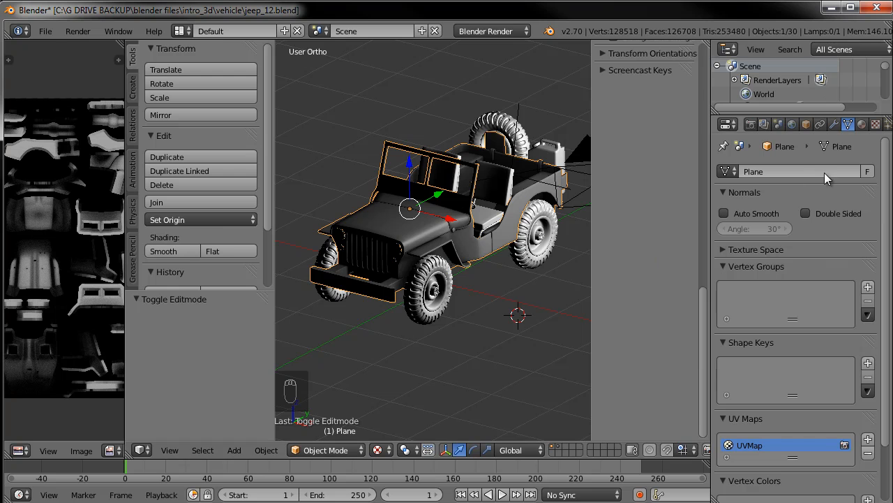
Set the viewport shading material mode to GLSL
{"action": "left_click_drag", "start_coordinate": [703, 315], "coordinate": [704, 243]}
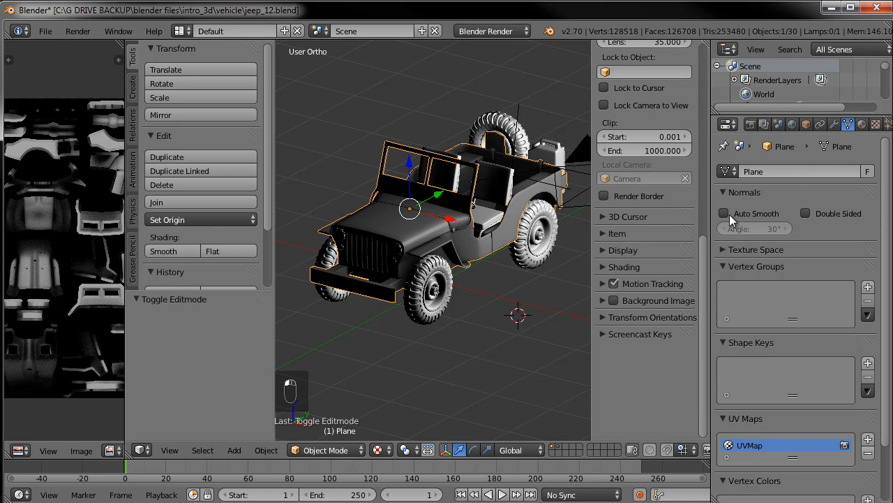
{"action": "left_click", "coordinate": [604, 268]}
{"action": "left_click", "coordinate": [631, 288]}
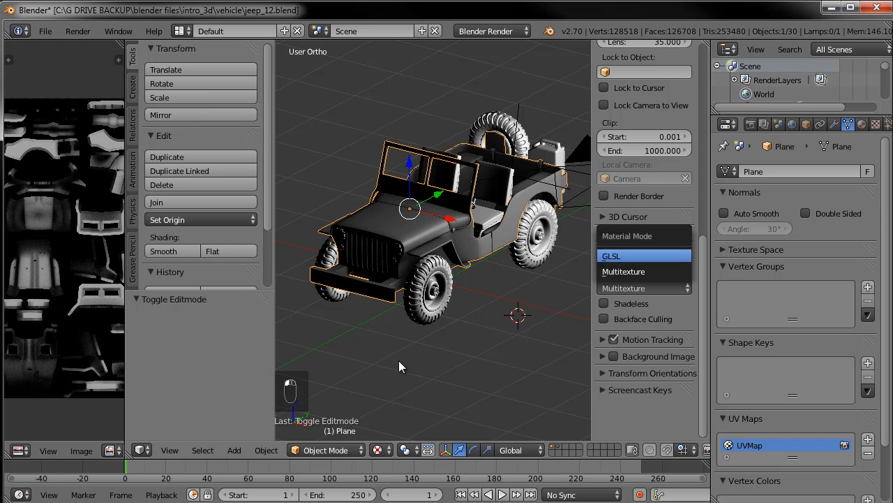
{"action": "key", "text": "Return"}
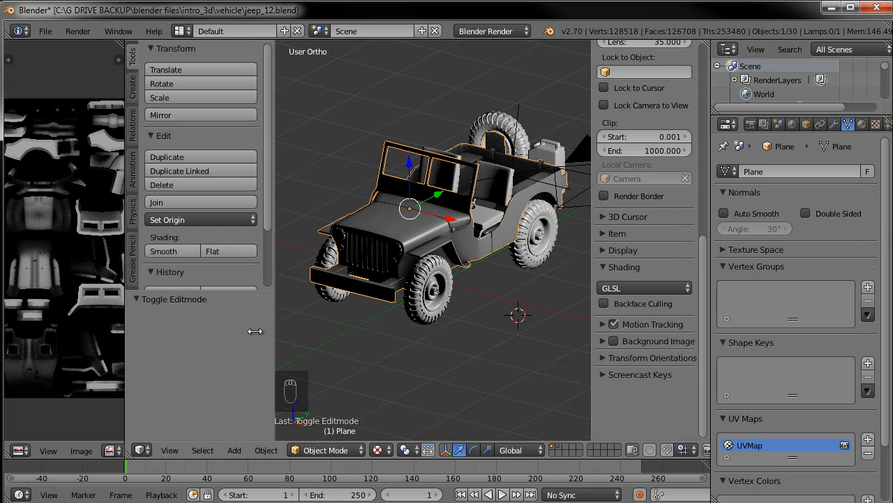
Open the jeep material's textures and toggle the jeep_ao texture off and back on to compare
{"action": "left_click_drag", "start_coordinate": [271, 332], "coordinate": [211, 332]}
{"action": "left_click", "coordinate": [862, 123]}
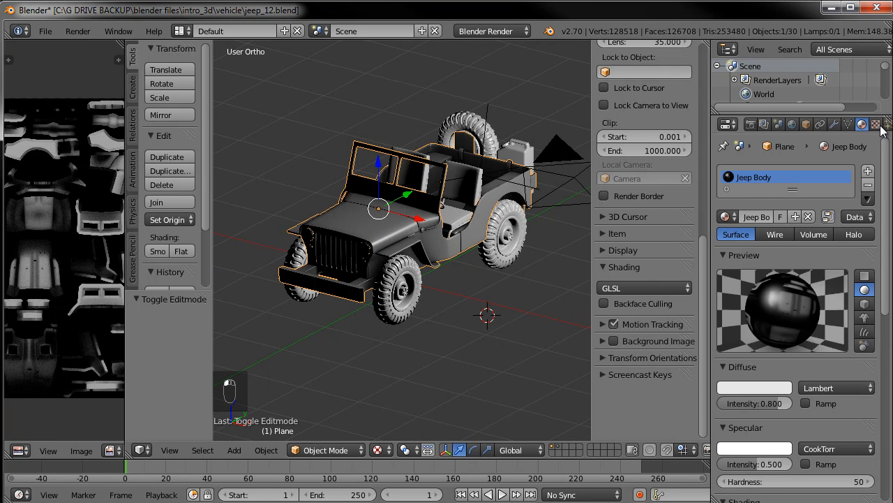
{"action": "left_click", "coordinate": [876, 124]}
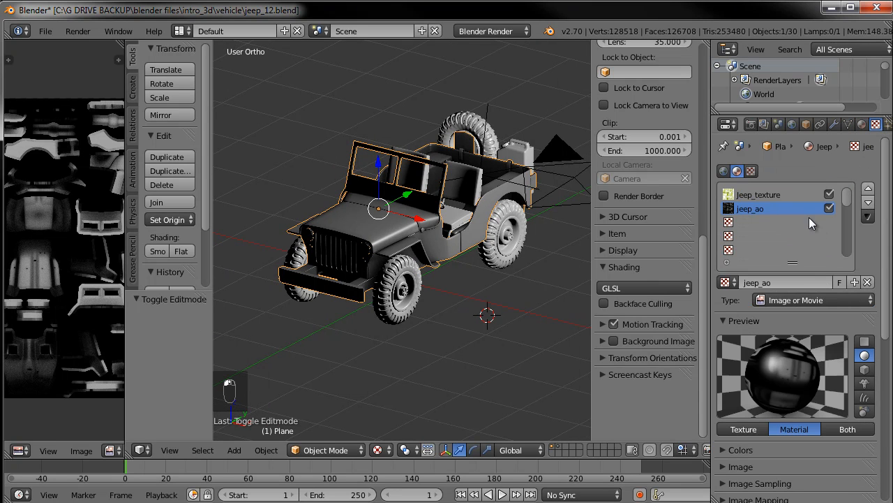
{"action": "left_click", "coordinate": [829, 208]}
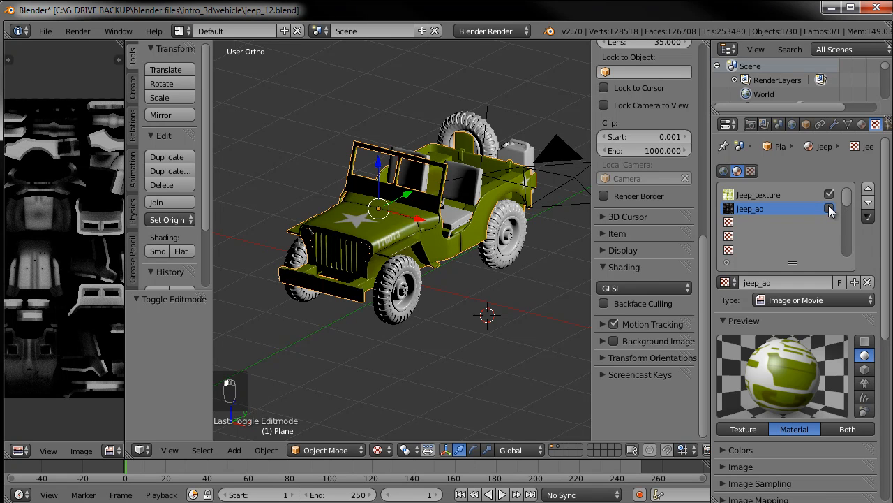
{"action": "left_click", "coordinate": [829, 208]}
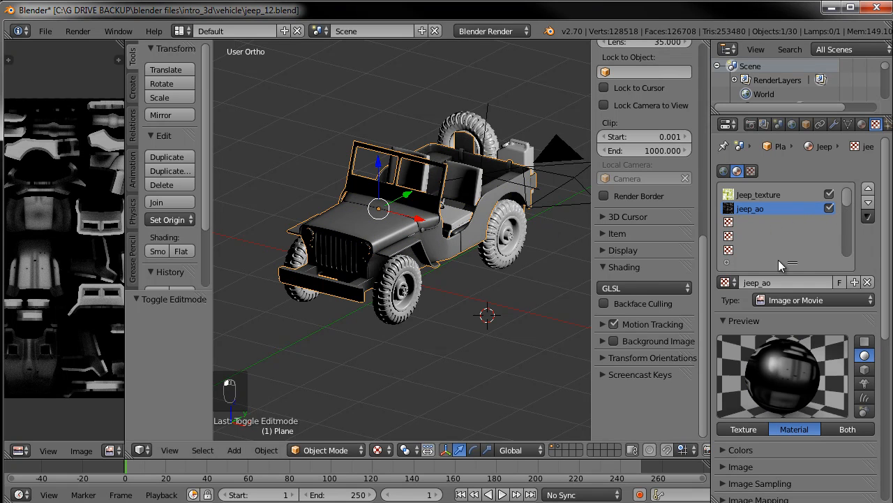
{"action": "scroll", "coordinate": [507, 248], "scroll_direction": "up", "scroll_amount": 1}
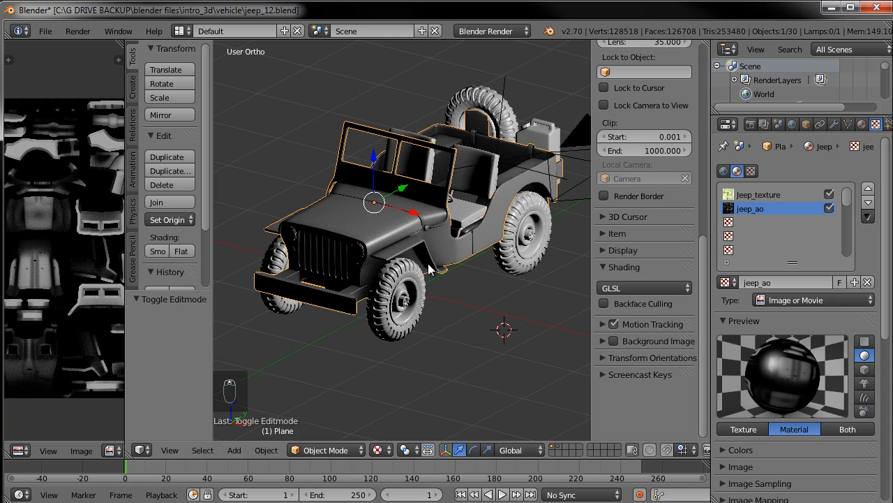
Render a test frame
{"action": "key", "text": "F12"}
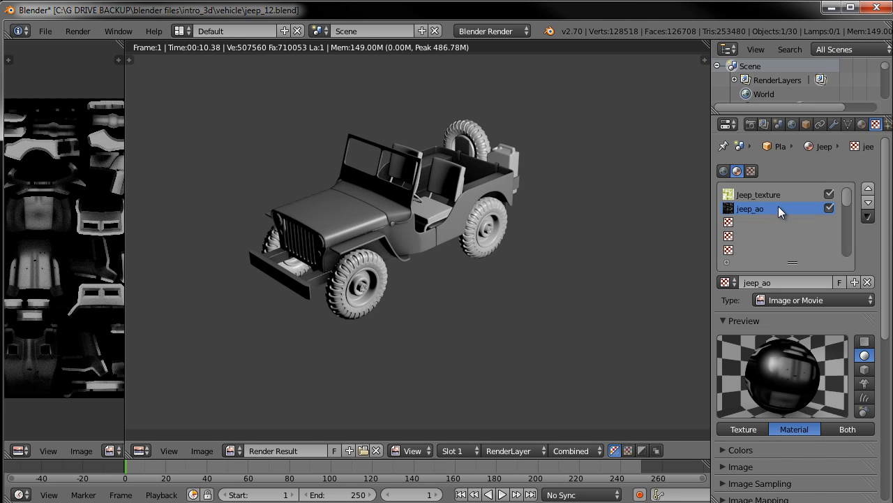
{"action": "scroll", "coordinate": [771, 328], "scroll_direction": "down", "scroll_amount": 5}
{"action": "scroll", "coordinate": [771, 329], "scroll_direction": "up", "scroll_amount": 2}
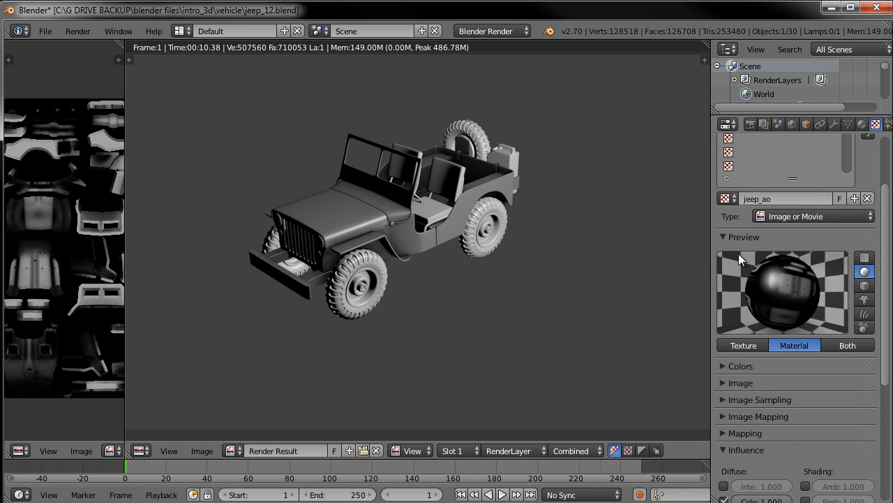
Set the jeep_ao texture's blend mode to Multiply
{"action": "scroll", "coordinate": [773, 305], "scroll_direction": "down", "scroll_amount": 8}
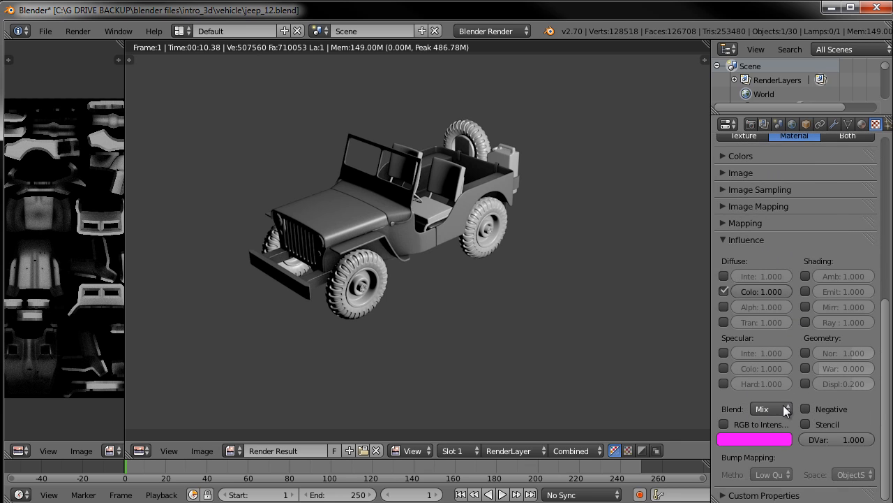
{"action": "left_click", "coordinate": [783, 405]}
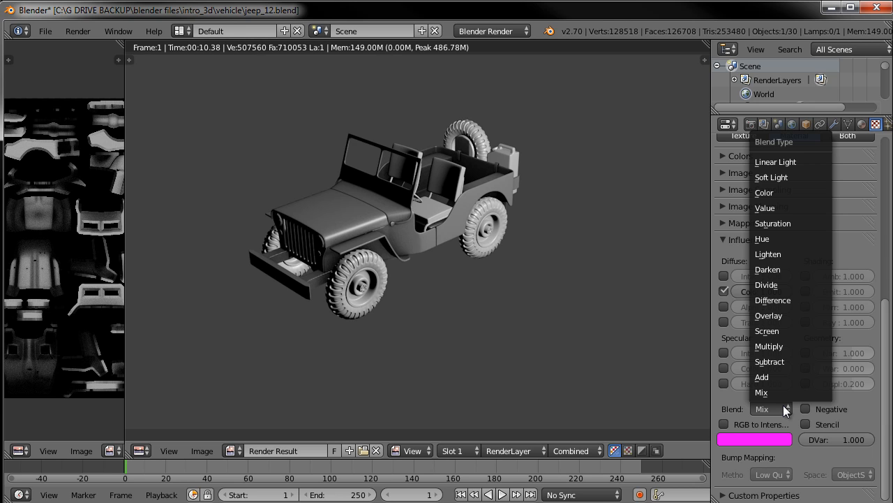
{"action": "left_click", "coordinate": [785, 346]}
{"action": "scroll", "coordinate": [805, 243], "scroll_direction": "up", "scroll_amount": 3}
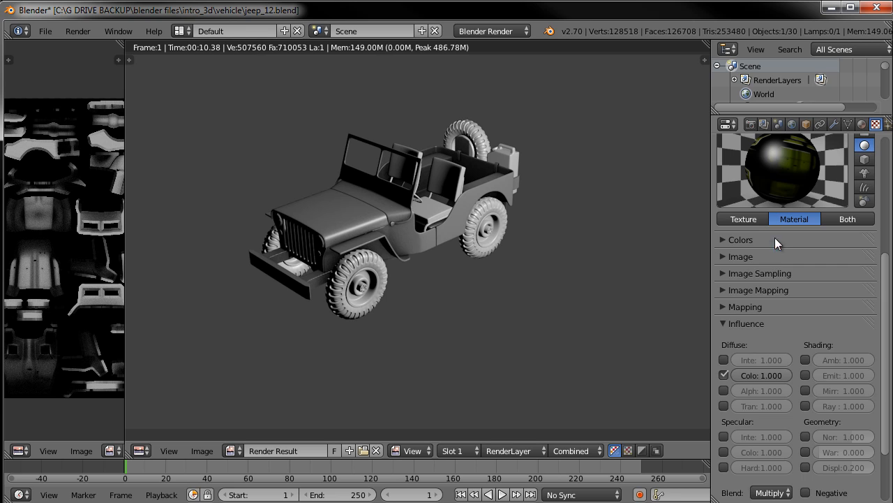
Change the texture preview to Both with a flat plane, then back to Material
{"action": "scroll", "coordinate": [769, 214], "scroll_direction": "up", "scroll_amount": 1}
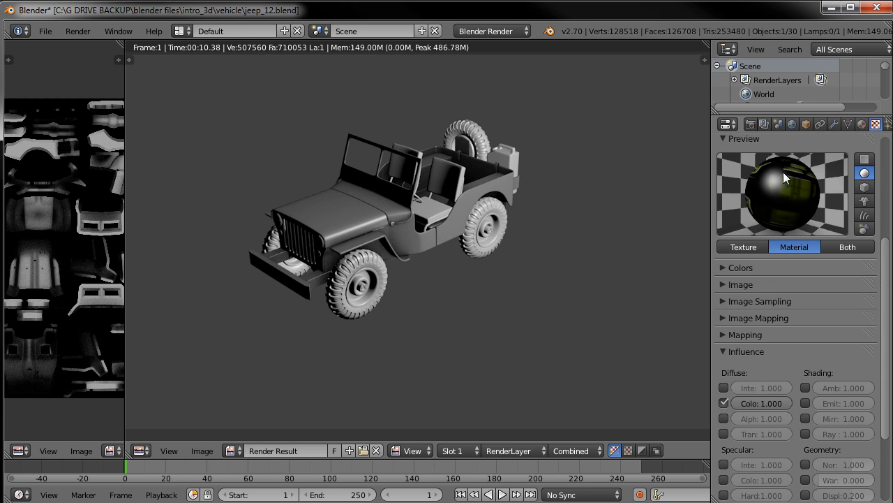
{"action": "left_click", "coordinate": [742, 245]}
{"action": "left_click", "coordinate": [846, 246]}
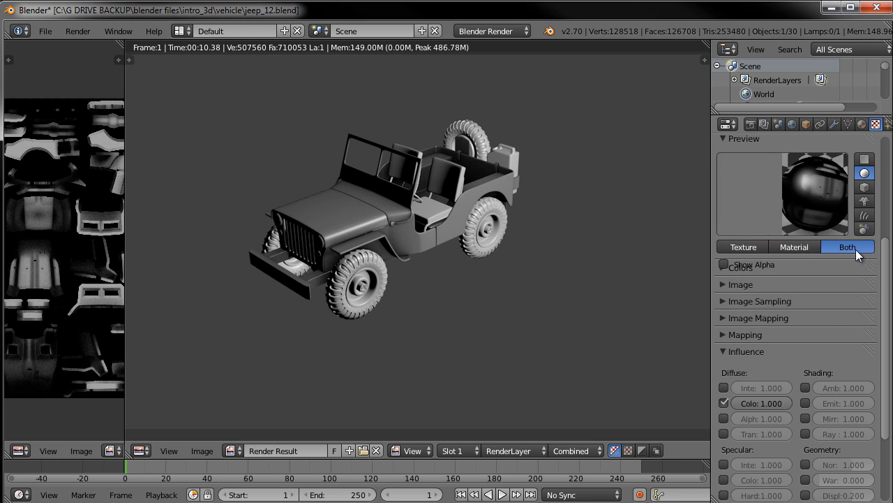
{"action": "left_click", "coordinate": [865, 187]}
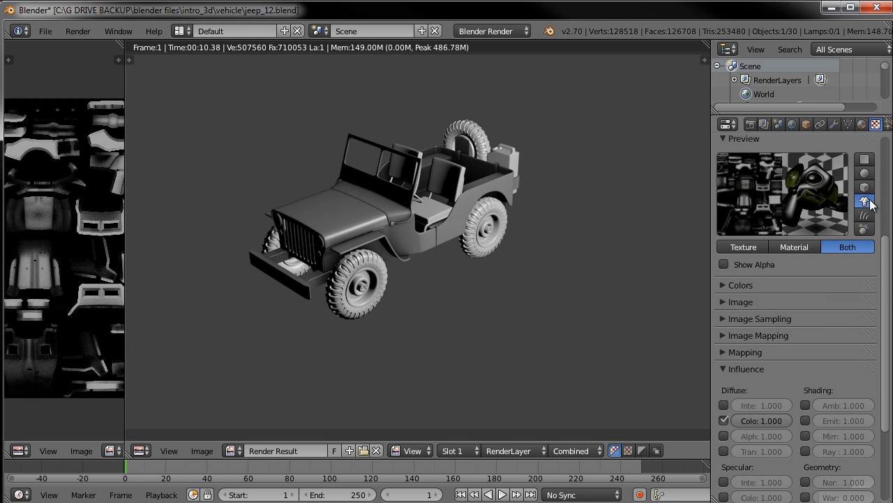
{"action": "left_click", "coordinate": [864, 160]}
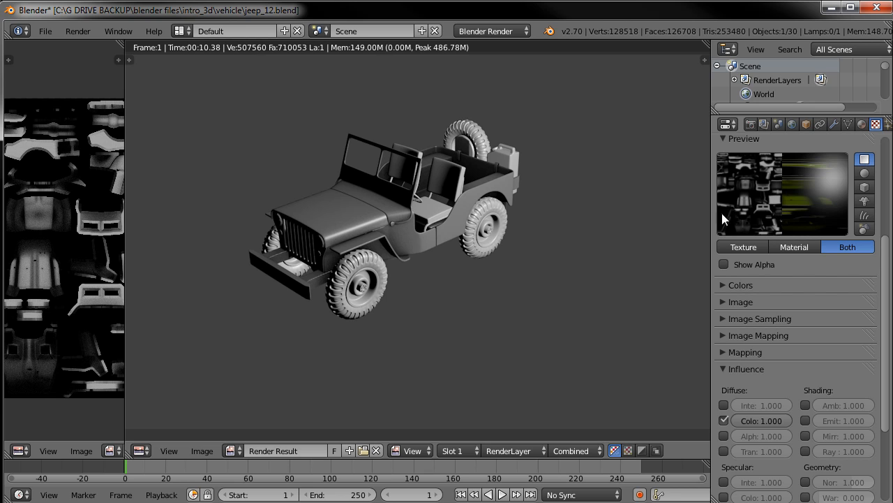
{"action": "left_click", "coordinate": [793, 247]}
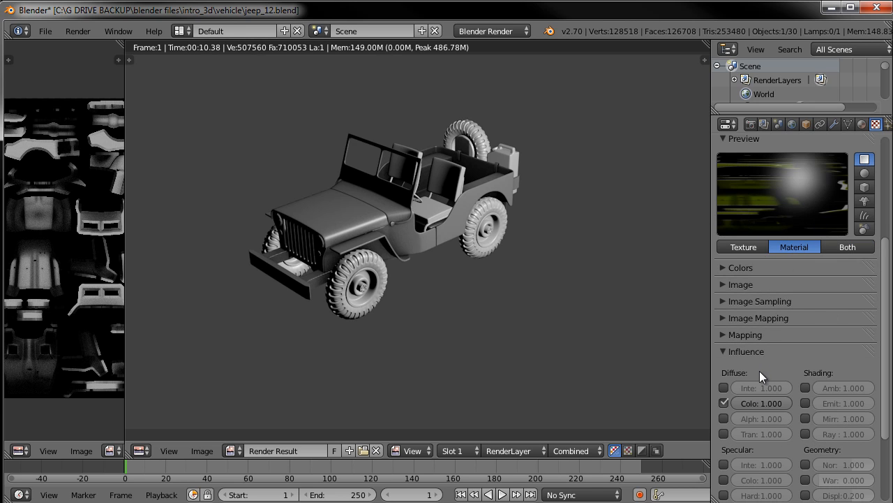
Render the frame again with the multiplied AO texture
{"action": "scroll", "coordinate": [743, 450], "scroll_direction": "down", "scroll_amount": 2}
{"action": "scroll", "coordinate": [766, 422], "scroll_direction": "up", "scroll_amount": 1}
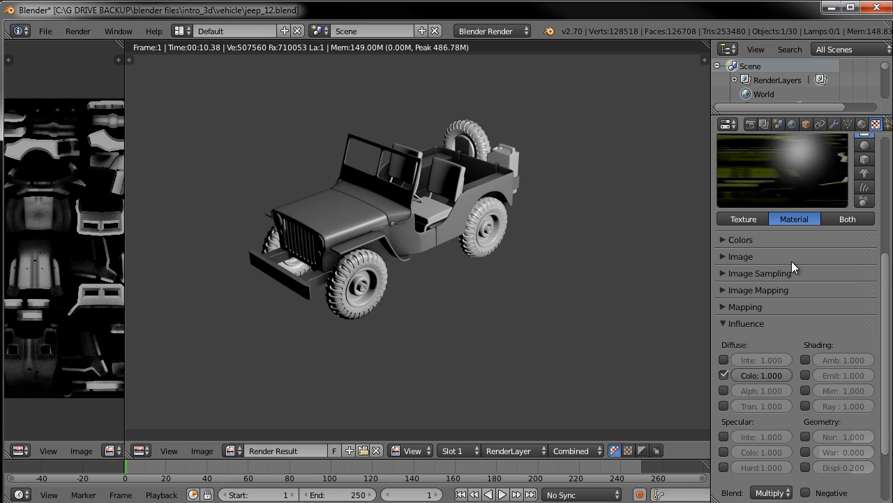
{"action": "scroll", "coordinate": [791, 260], "scroll_direction": "up", "scroll_amount": 3}
{"action": "scroll", "coordinate": [759, 199], "scroll_direction": "up", "scroll_amount": 3}
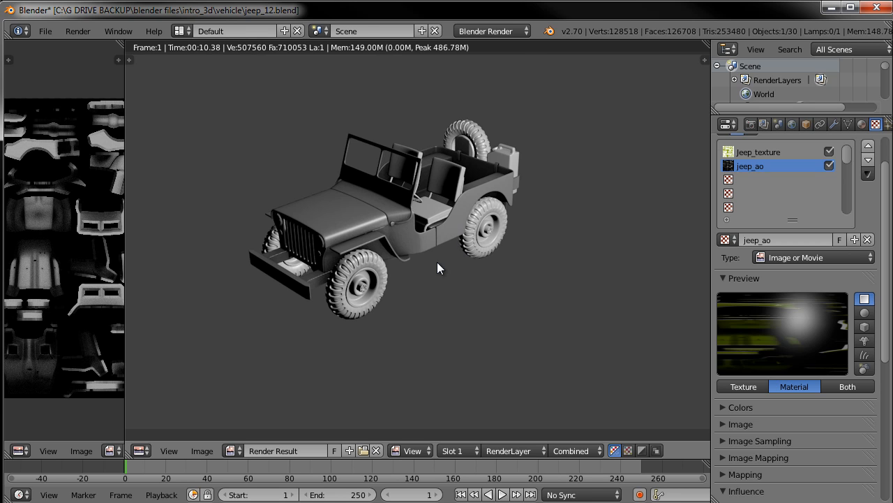
{"action": "key", "text": "F12"}
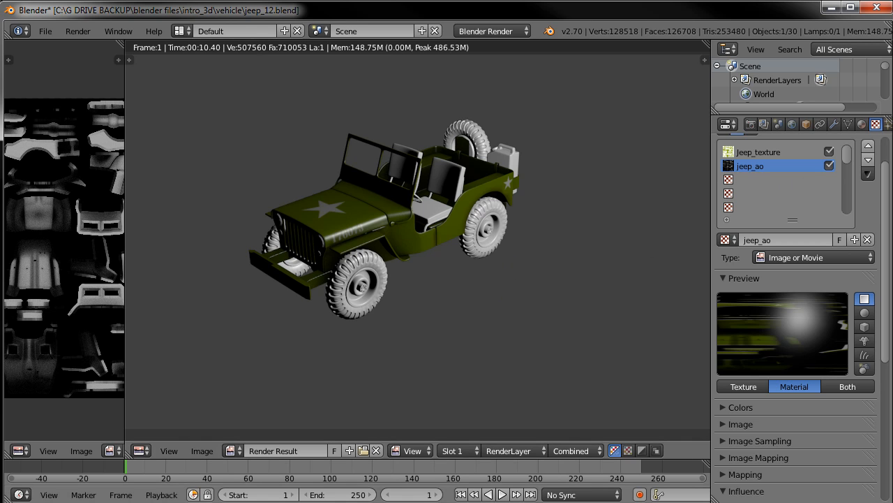
Switch to Photoshop and arrange the jeep_AO.jpg and jeep_texture.jpg documents side by side
{"action": "key", "text": "alt+Tab"}
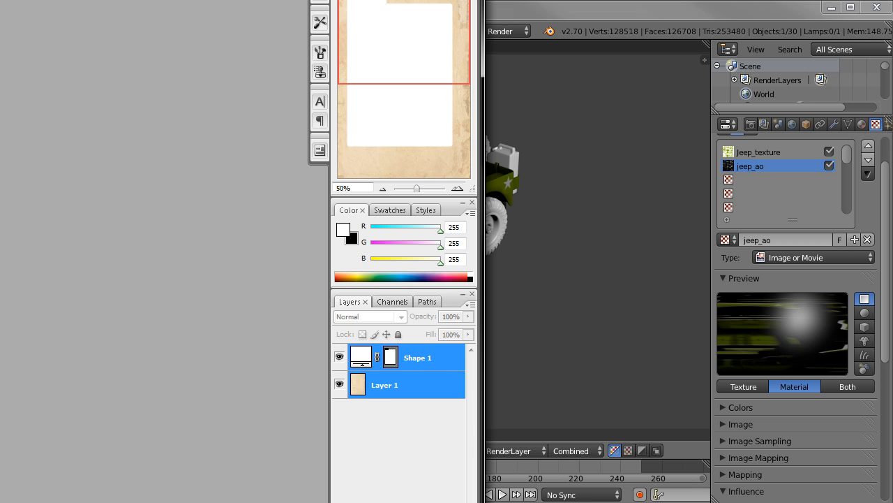
{"action": "left_click_drag", "start_coordinate": [0, 0], "coordinate": [137, 0]}
{"action": "left_click_drag", "start_coordinate": [654, 251], "coordinate": [889, 251]}
{"action": "left_click_drag", "start_coordinate": [780, 1], "coordinate": [669, 0]}
{"action": "left_click", "coordinate": [13, 9]}
{"action": "left_click", "coordinate": [31, 35]}
{"action": "left_click_drag", "start_coordinate": [349, 163], "coordinate": [164, 43]}
{"action": "left_click", "coordinate": [759, 281]}
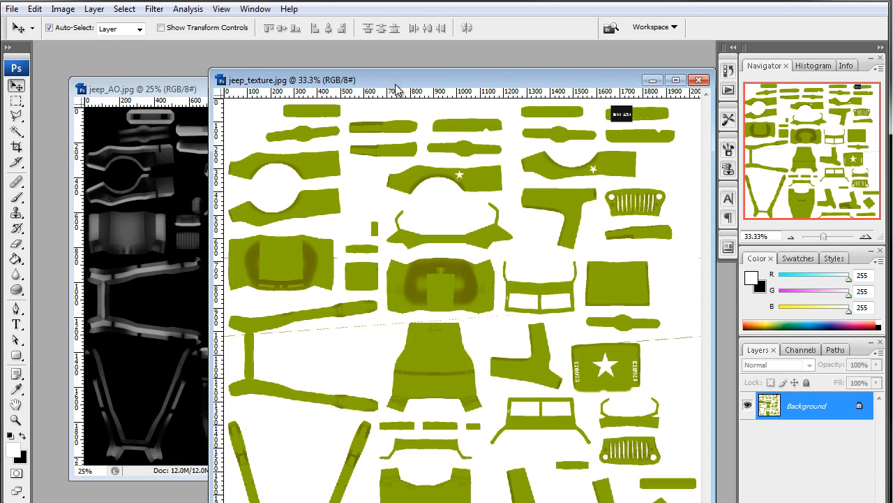
{"action": "left_click_drag", "start_coordinate": [384, 82], "coordinate": [378, 57]}
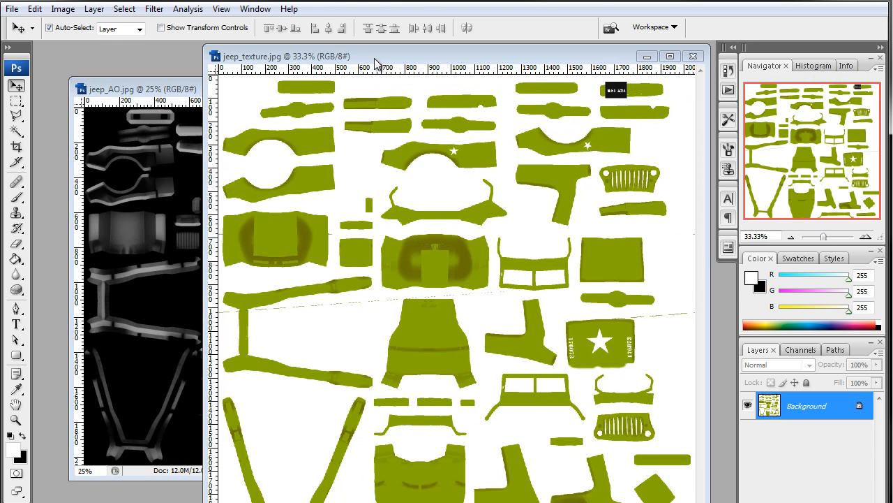
Bring the jeep_AO image into the jeep_texture document as a new layer and position it over the texture
{"action": "left_click", "coordinate": [166, 91]}
{"action": "left_click_drag", "start_coordinate": [389, 133], "coordinate": [516, 172]}
{"action": "left_click_drag", "start_coordinate": [447, 53], "coordinate": [331, 53]}
{"action": "left_click_drag", "start_coordinate": [365, 208], "coordinate": [489, 165]}
{"action": "left_click_drag", "start_coordinate": [592, 151], "coordinate": [714, 145]}
{"action": "left_click_drag", "start_coordinate": [409, 220], "coordinate": [405, 188]}
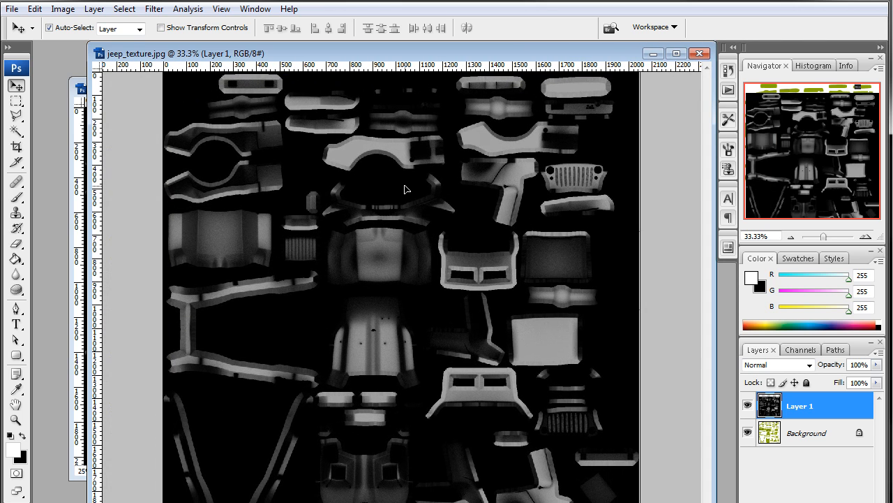
Turn on Snap and nudge the AO layer so it aligns with the texture layout
{"action": "left_click", "coordinate": [222, 9]}
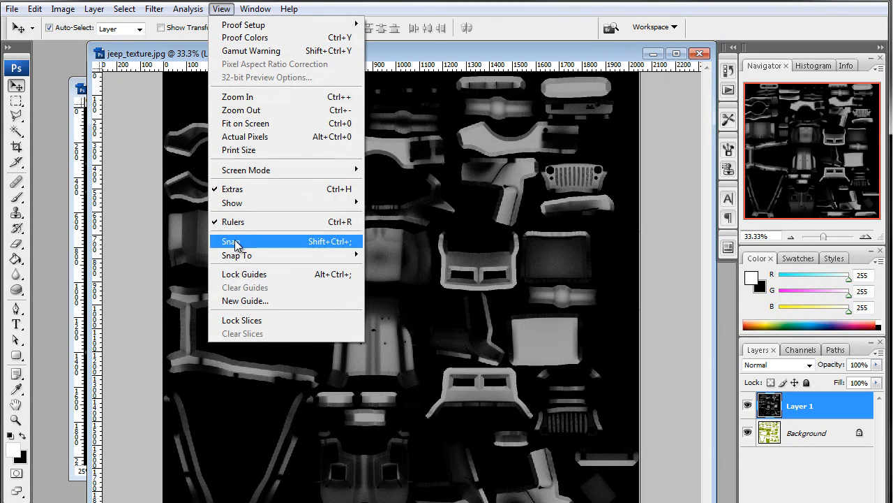
{"action": "left_click", "coordinate": [234, 241]}
{"action": "left_click_drag", "start_coordinate": [366, 208], "coordinate": [368, 207]}
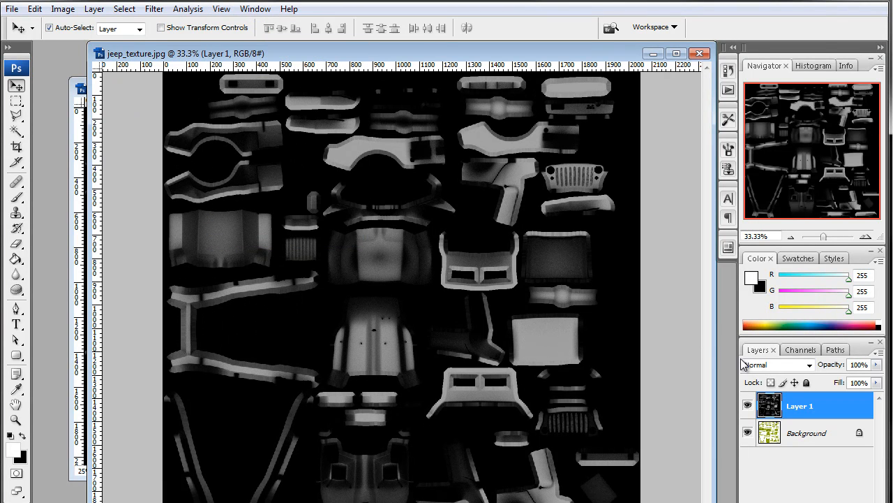
Set the AO layer's blend mode to Multiply
{"action": "left_click", "coordinate": [780, 365]}
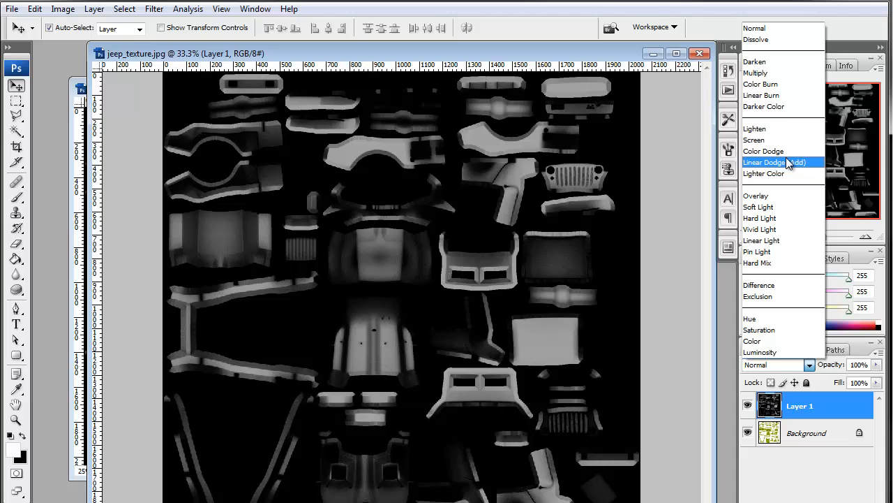
{"action": "left_click", "coordinate": [776, 73]}
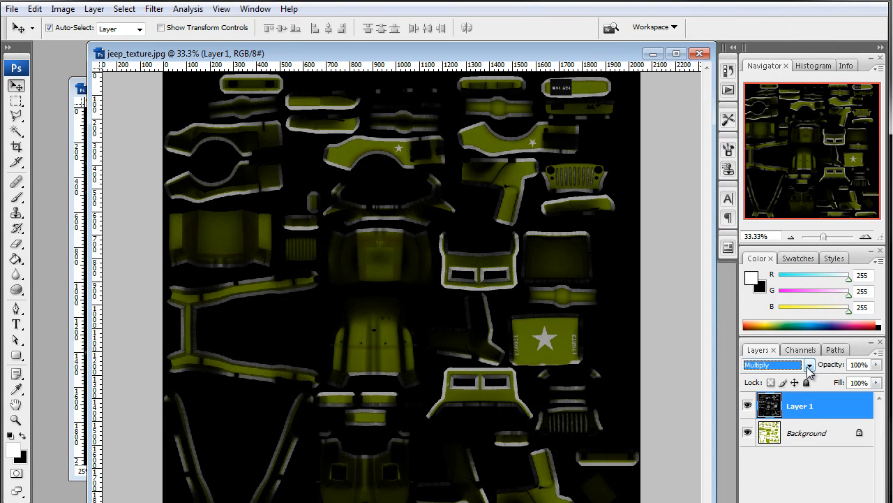
Cycle through the other blend modes on the AO layer to compare them, ending back on Multiply
{"action": "scroll", "coordinate": [777, 368], "scroll_direction": "down", "scroll_amount": 3}
{"action": "scroll", "coordinate": [776, 368], "scroll_direction": "down", "scroll_amount": 4}
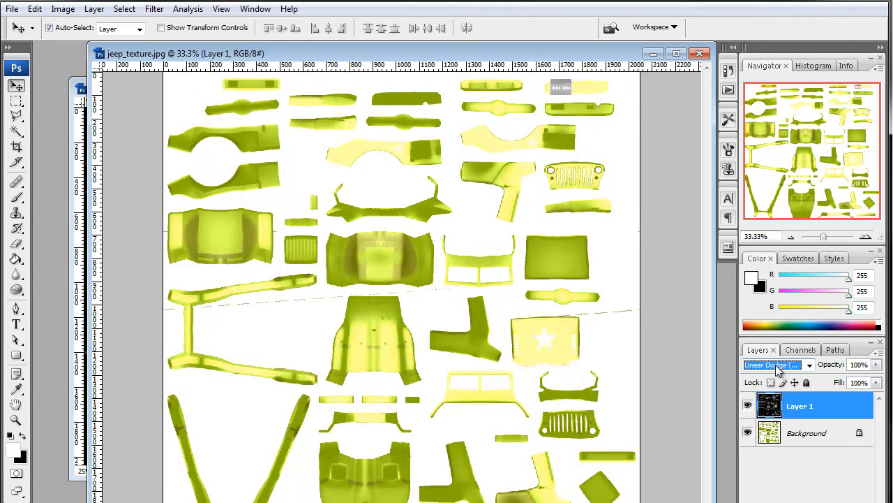
{"action": "scroll", "coordinate": [778, 370], "scroll_direction": "down", "scroll_amount": 2}
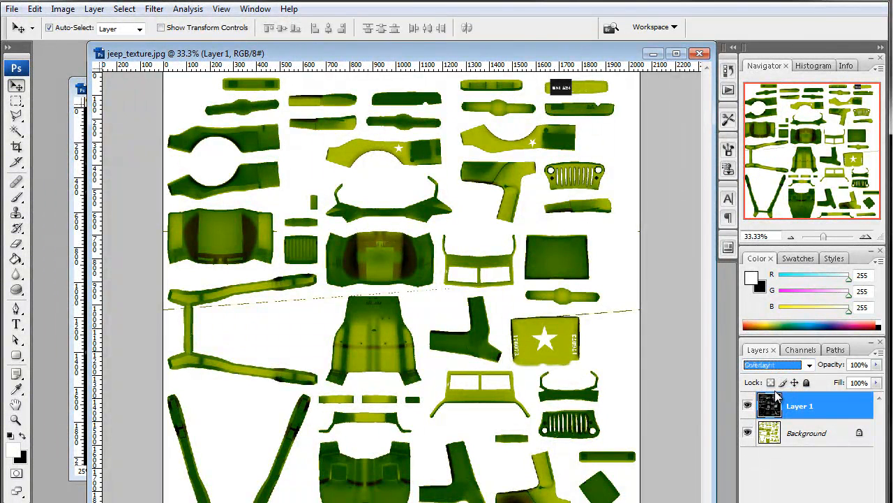
{"action": "scroll", "coordinate": [775, 367], "scroll_direction": "down", "scroll_amount": 1}
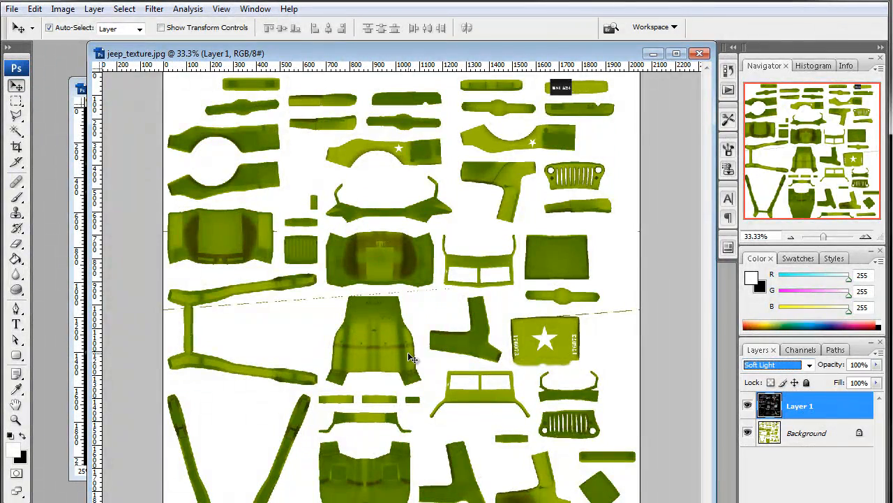
{"action": "key", "text": "Down"}
{"action": "key", "text": "Down"}
{"action": "key", "text": "Down"}
{"action": "key", "text": "Down"}
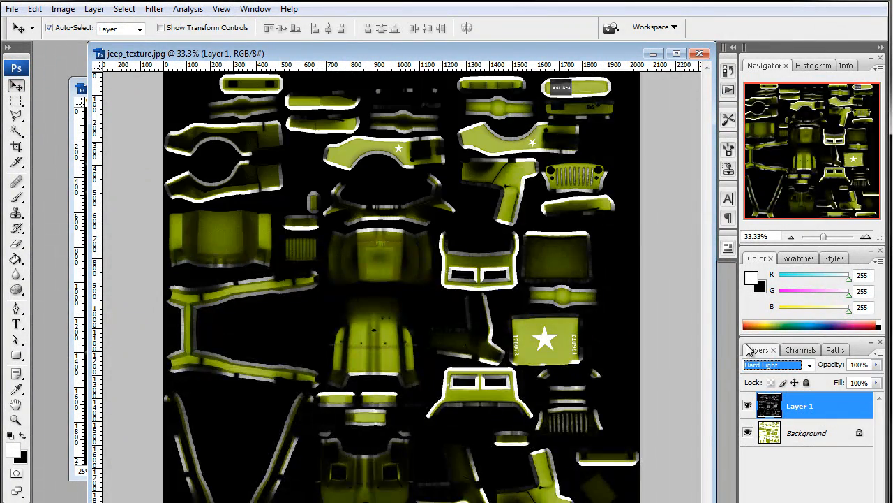
{"action": "key", "text": "Down"}
{"action": "key", "text": "Down"}
{"action": "key", "text": "Down"}
{"action": "key", "text": "Down"}
{"action": "key", "text": "Down"}
{"action": "key", "text": "Down"}
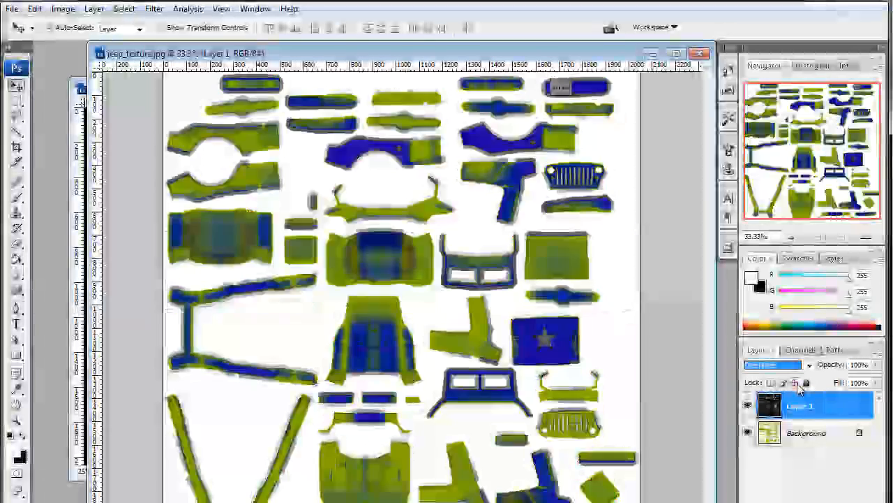
{"action": "key", "text": "Up"}
{"action": "key", "text": "Up"}
{"action": "key", "text": "Up"}
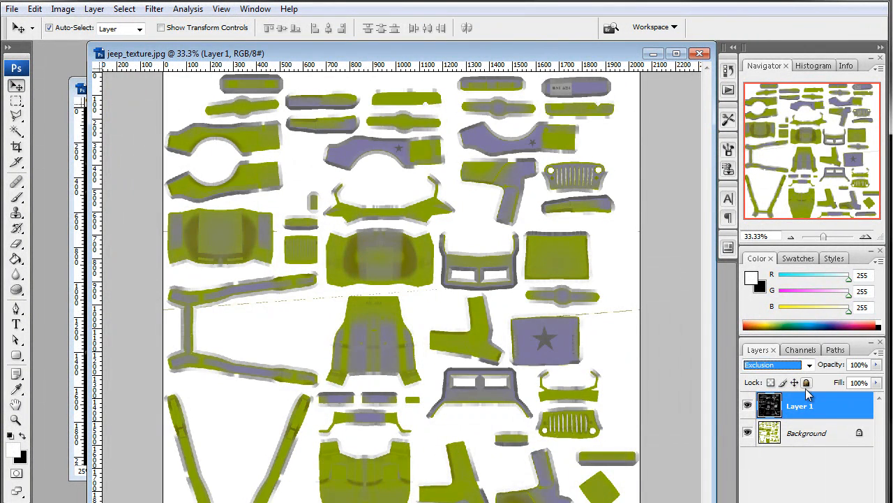
{"action": "key", "text": "Up"}
{"action": "key", "text": "Up"}
{"action": "key", "text": "Up"}
{"action": "key", "text": "Up"}
{"action": "key", "text": "Up"}
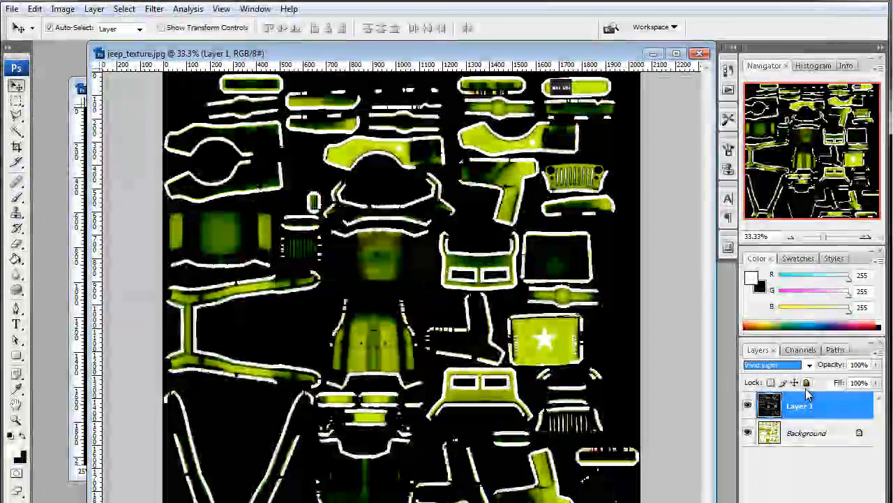
{"action": "key", "text": "Up"}
{"action": "key", "text": "Up"}
{"action": "left_click_drag", "start_coordinate": [875, 389], "coordinate": [837, 399]}
{"action": "left_click", "coordinate": [789, 480]}
{"action": "left_click", "coordinate": [788, 480]}
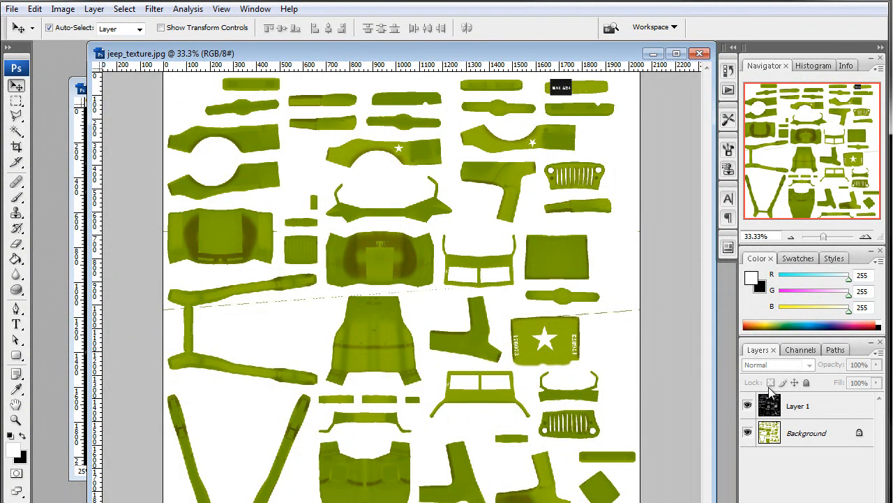
Toggle the AO layer's visibility off and on to compare the texture with and without it
{"action": "left_click", "coordinate": [747, 406]}
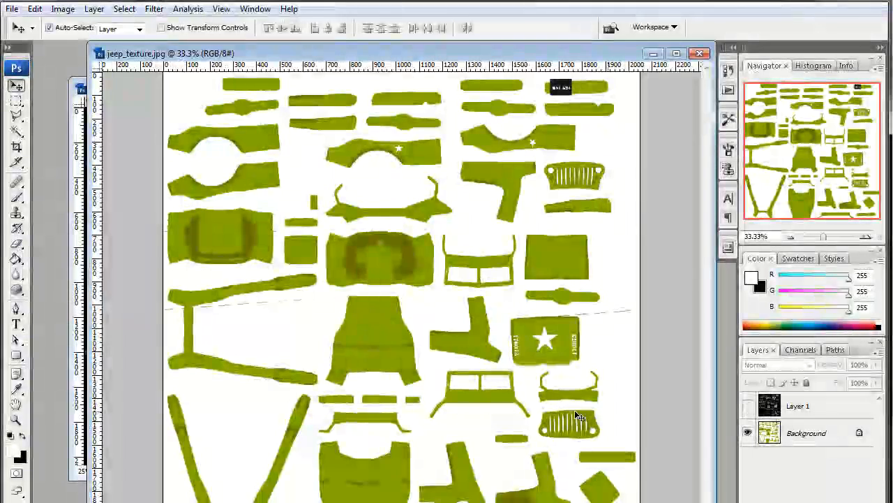
{"action": "left_click", "coordinate": [749, 408]}
{"action": "left_click", "coordinate": [749, 408]}
{"action": "left_click", "coordinate": [749, 407]}
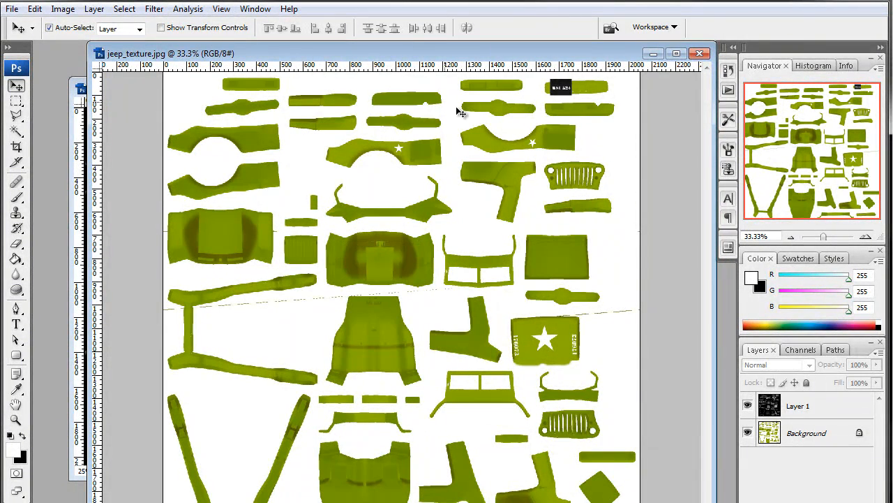
{"action": "left_click_drag", "start_coordinate": [391, 51], "coordinate": [377, 55]}
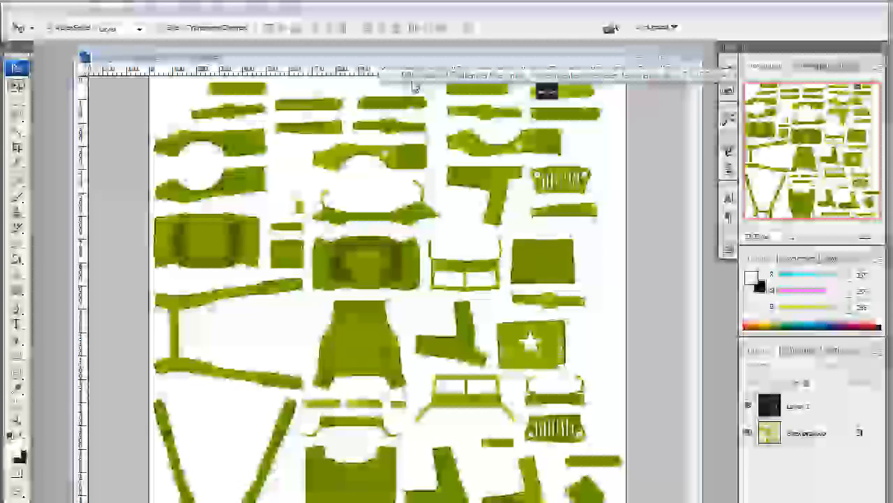
Flatten the image into a single layer
{"action": "key", "text": "ctrl+shift+s"}
{"action": "left_click", "coordinate": [537, 363]}
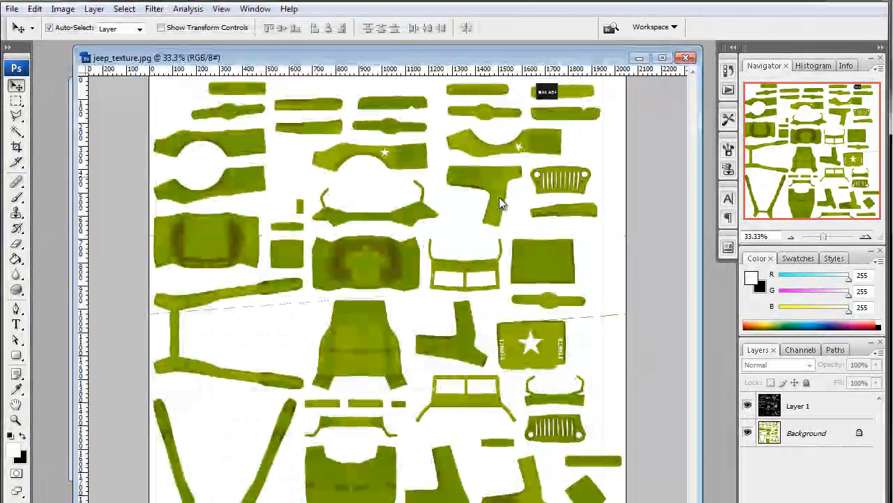
{"action": "left_click", "coordinate": [63, 8]}
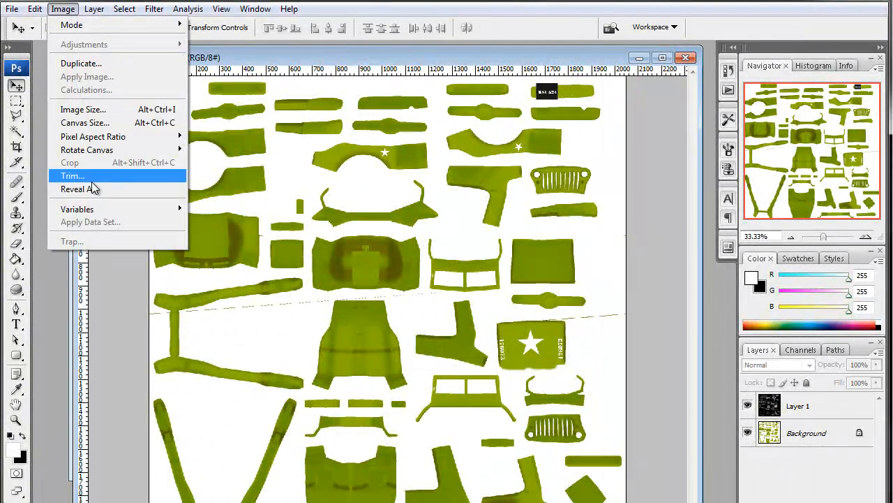
{"action": "mouse_move", "coordinate": [93, 9]}
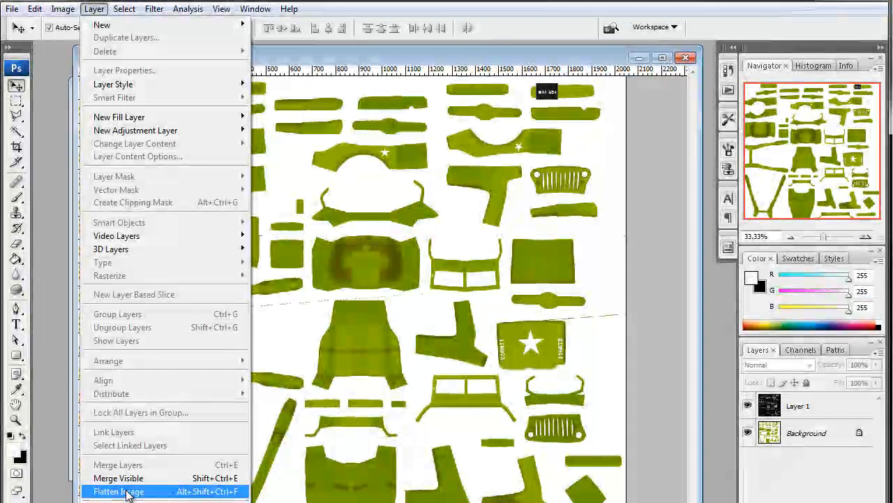
{"action": "left_click", "coordinate": [119, 491]}
Save the flattened image as JPEG jeep_texture2.jpg with Maximum quality 12
{"action": "key", "text": "ctrl+shift+s"}
{"action": "left_click", "coordinate": [248, 157]}
{"action": "left_click", "coordinate": [244, 344]}
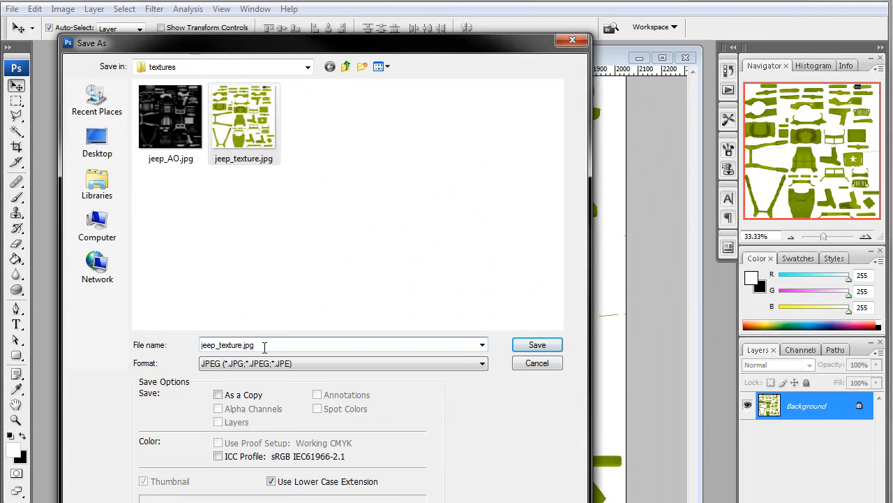
{"action": "left_click", "coordinate": [532, 346]}
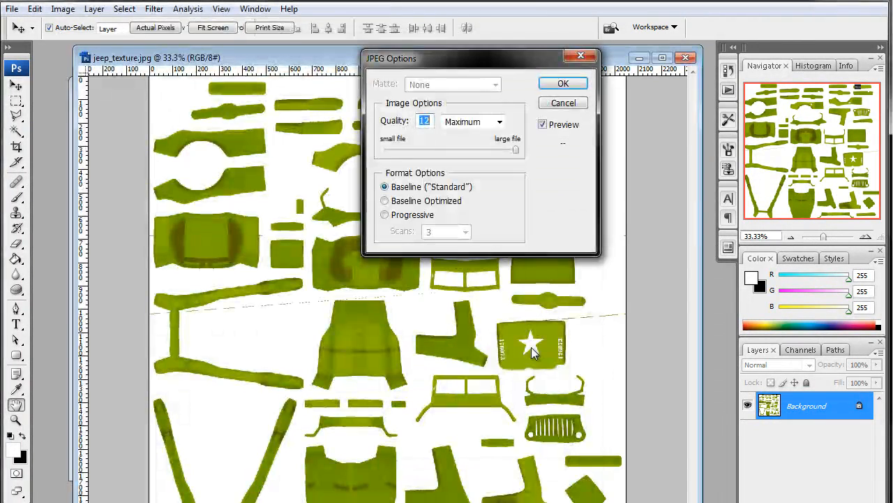
{"action": "left_click", "coordinate": [563, 84]}
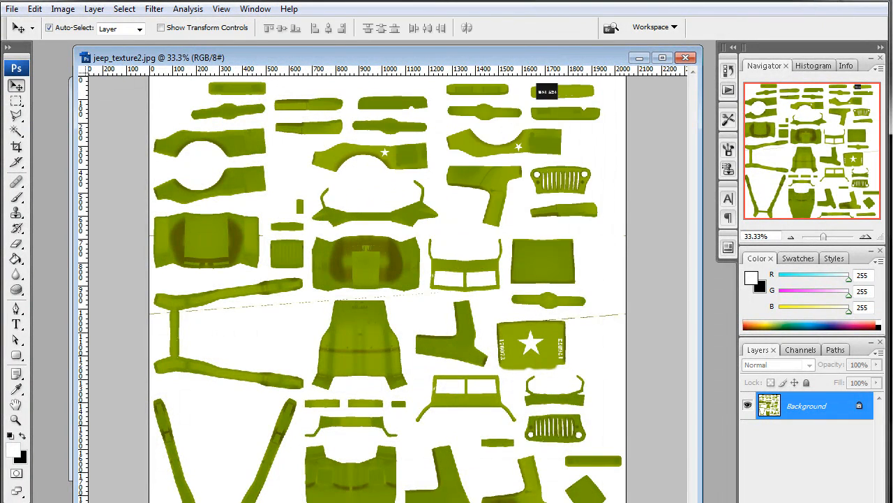
Switch to Blender and disable the jeep_ao texture slot
{"action": "key", "text": "alt+Tab"}
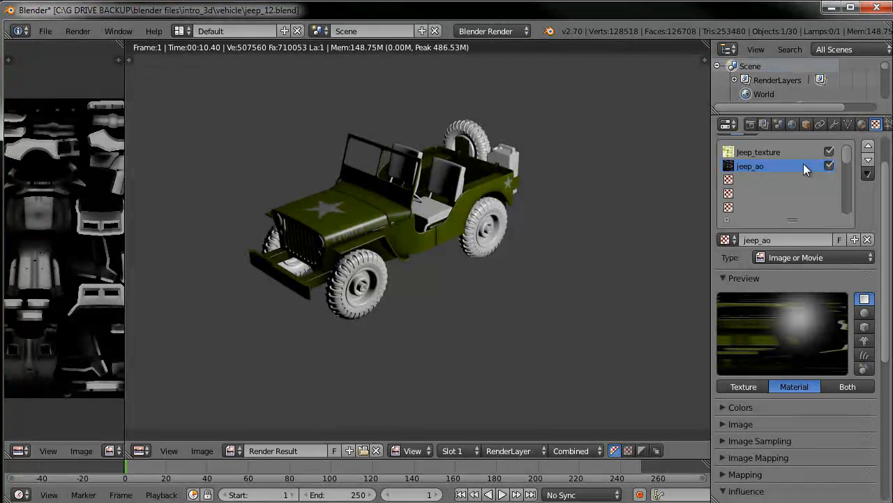
{"action": "left_click", "coordinate": [829, 166]}
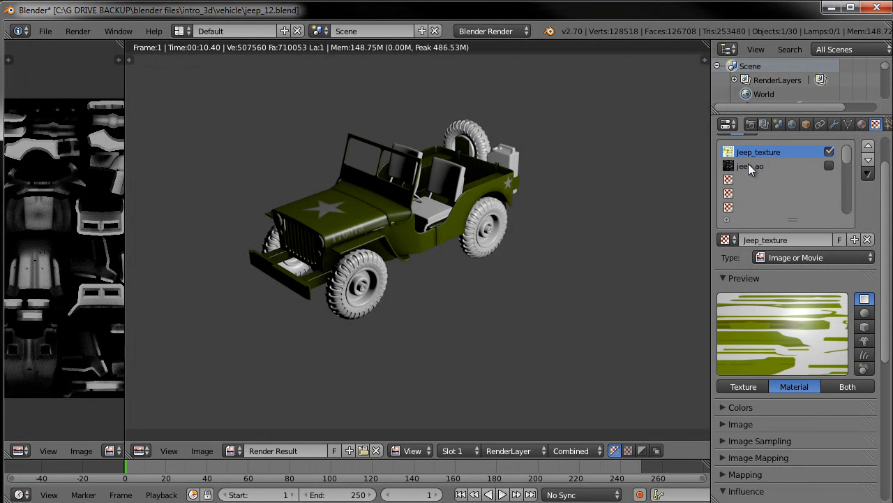
Replace the Jeep_texture image with the file jeep_texture2.jpg from the textures folder
{"action": "left_click", "coordinate": [723, 424]}
{"action": "scroll", "coordinate": [743, 417], "scroll_direction": "down", "scroll_amount": 3}
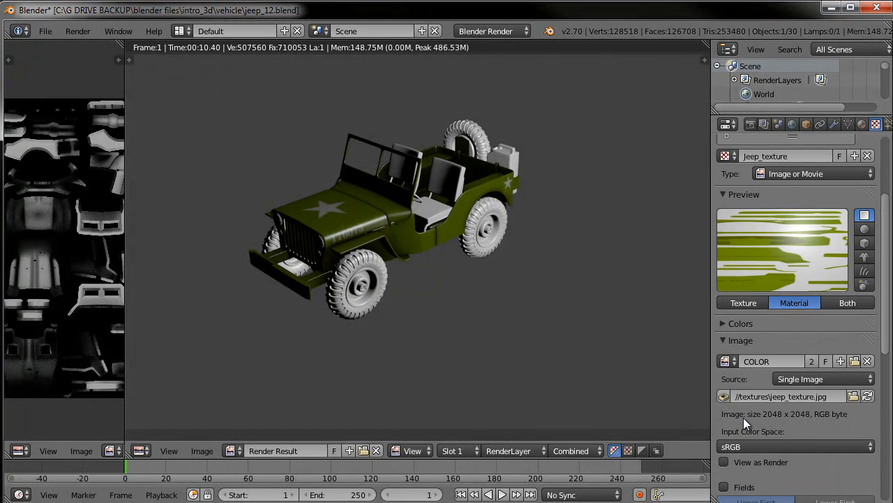
{"action": "left_click", "coordinate": [853, 396]}
{"action": "left_click", "coordinate": [286, 143]}
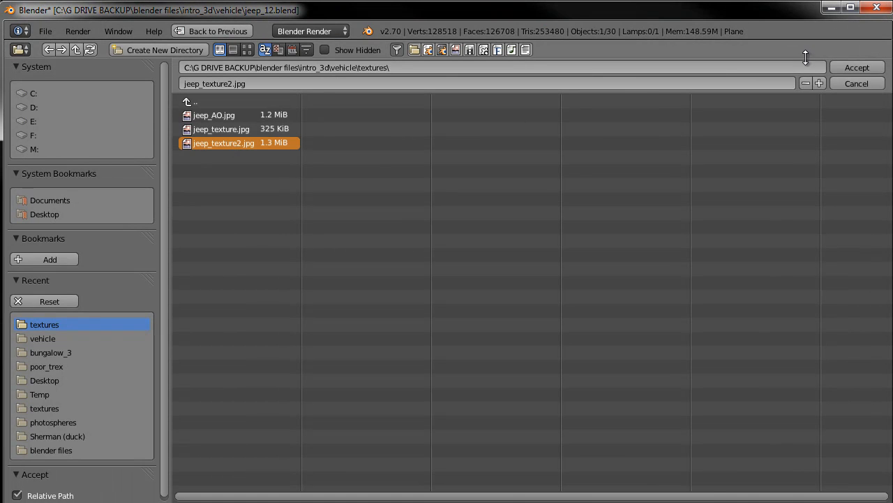
{"action": "left_click", "coordinate": [857, 67]}
{"action": "left_click", "coordinate": [796, 302]}
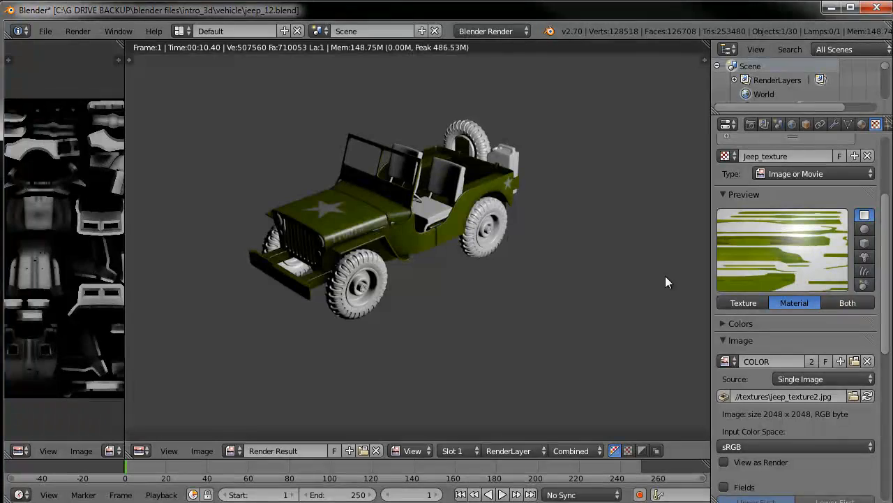
Inspect the retextured jeep in the viewport and render the frame again
{"action": "key", "text": "Escape"}
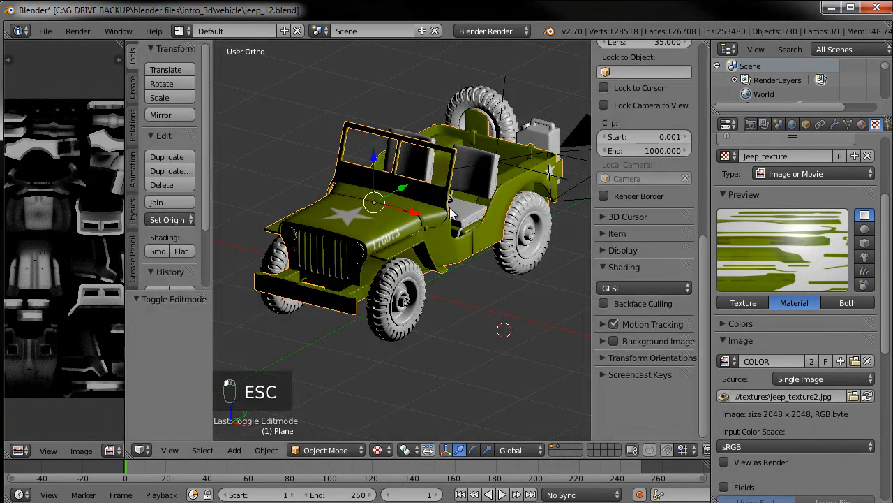
{"action": "middle_click_drag", "start_coordinate": [518, 269], "coordinate": [508, 298]}
{"action": "scroll", "coordinate": [468, 269], "scroll_direction": "up", "scroll_amount": 6}
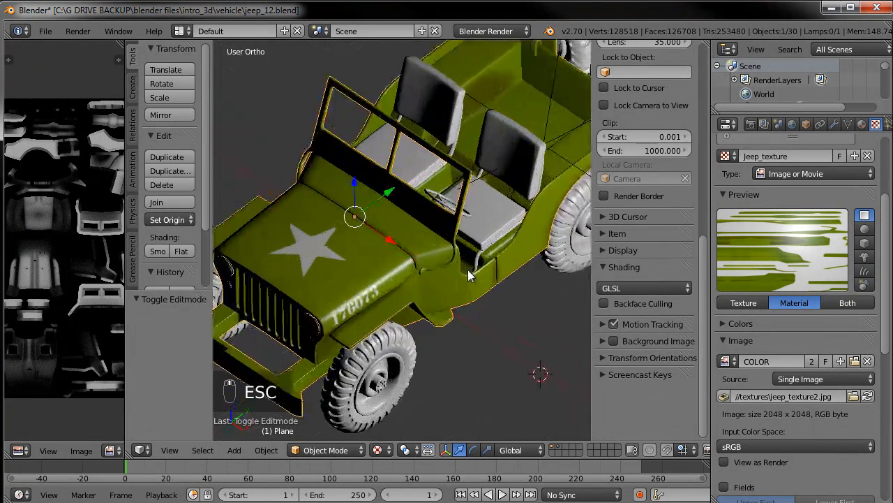
{"action": "middle_click_drag", "start_coordinate": [468, 269], "coordinate": [431, 227]}
{"action": "middle_click_drag", "start_coordinate": [500, 233], "coordinate": [410, 285]}
{"action": "middle_click_drag", "start_coordinate": [405, 307], "coordinate": [474, 259]}
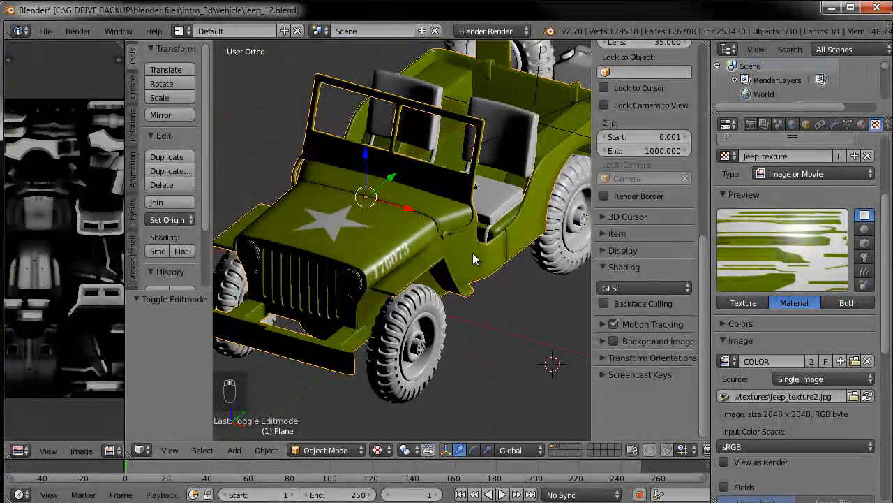
{"action": "key", "text": "F12"}
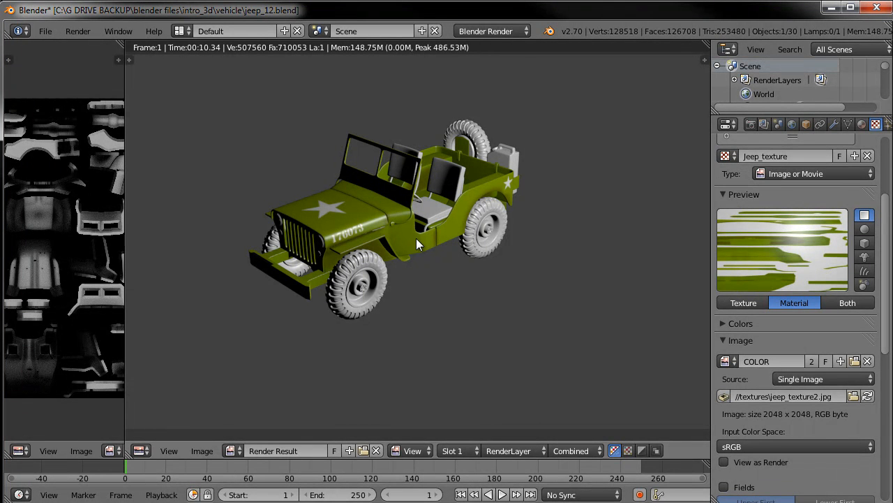
Set the Jeep Body material's specular intensity to 0.15 and hardness to 30, previewing it on a sphere
{"action": "left_click", "coordinate": [862, 124]}
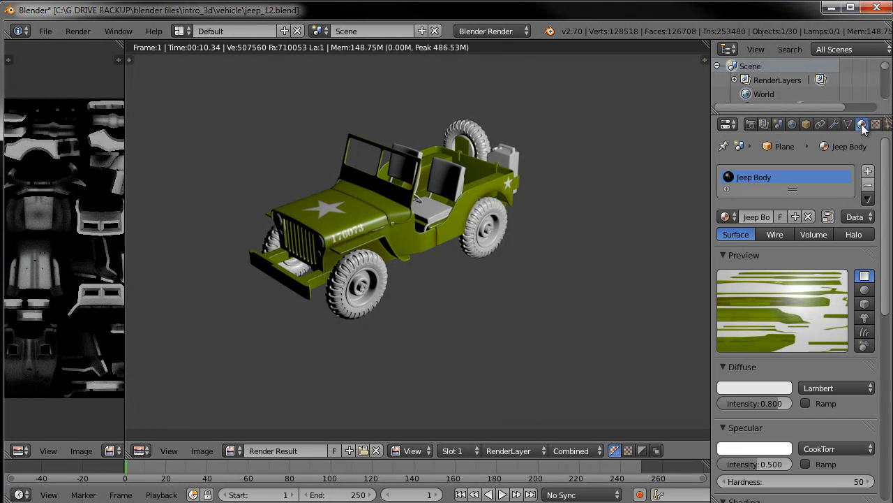
{"action": "left_click", "coordinate": [774, 463]}
{"action": "type", "text": "0.15"}
{"action": "key", "text": "Return"}
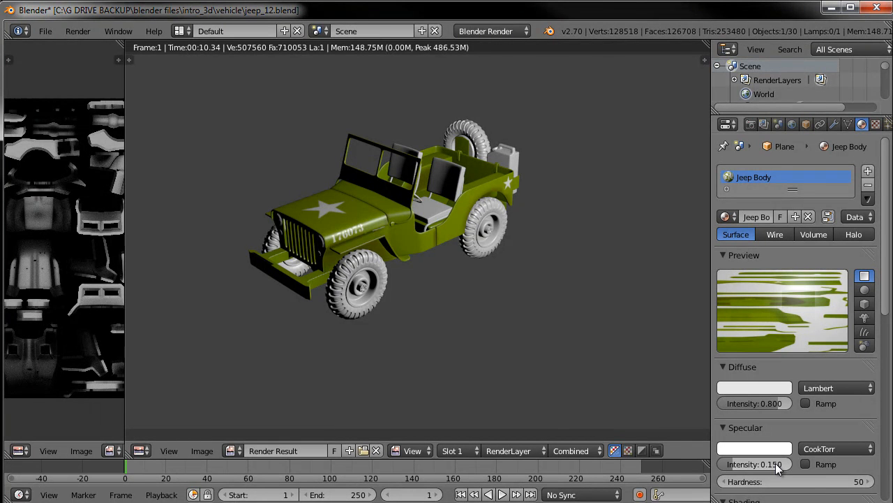
{"action": "left_click", "coordinate": [804, 479]}
{"action": "type", "text": "30"}
{"action": "key", "text": "Return"}
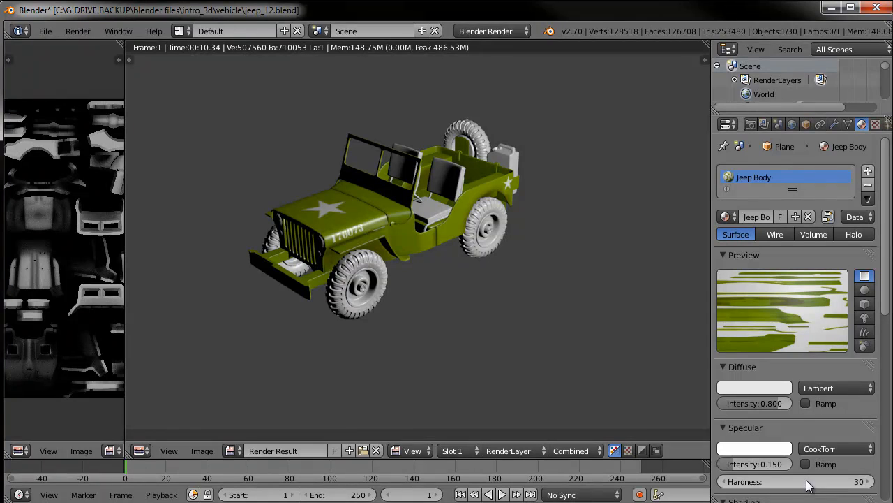
{"action": "left_click", "coordinate": [865, 290]}
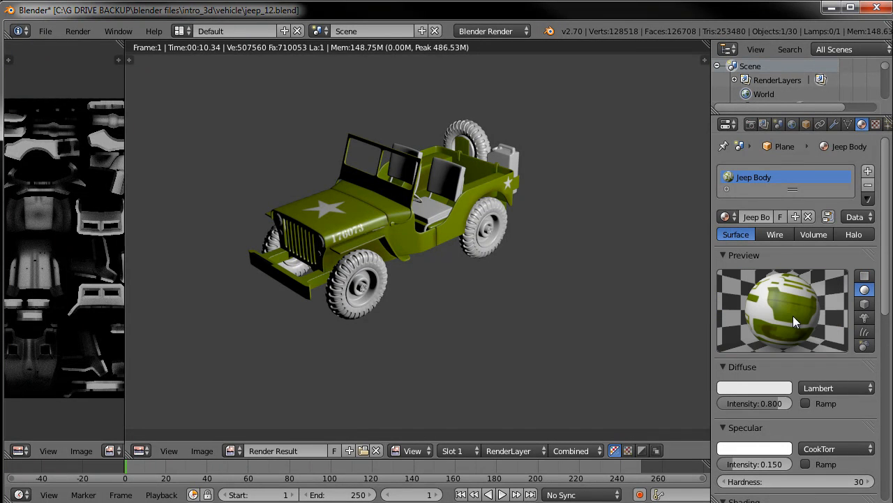
Switch the material preview to the monkey shape and render the frame again
{"action": "left_click", "coordinate": [865, 318]}
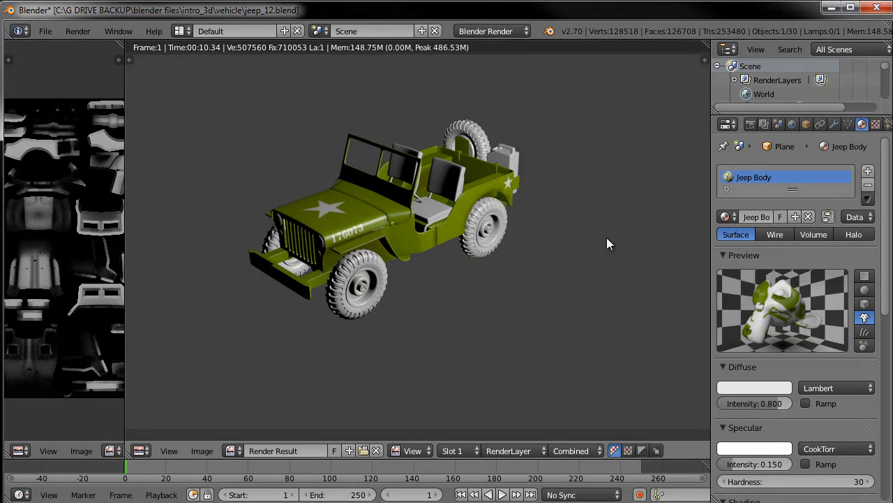
{"action": "key", "text": "F12"}
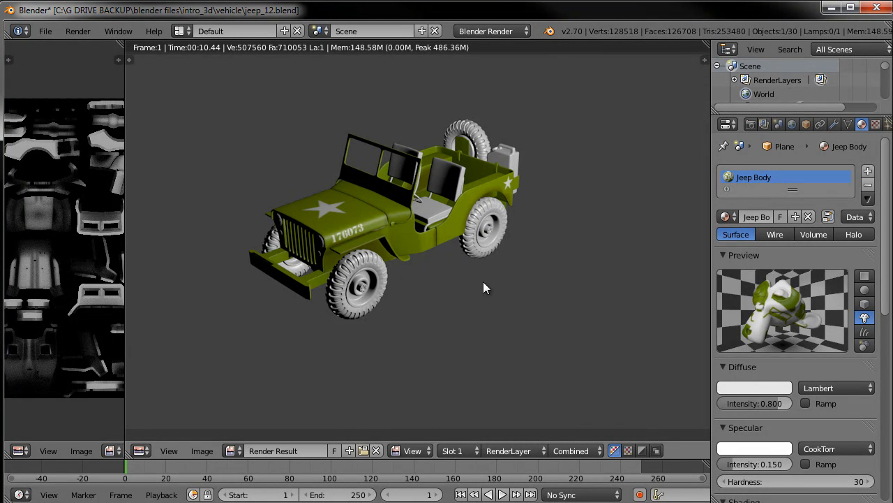
{"action": "key", "text": "Escape"}
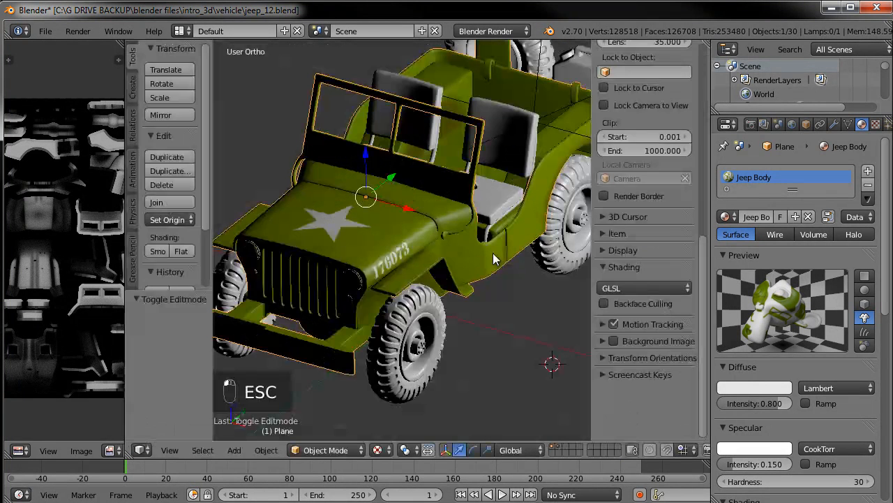
Switch the viewport to Solid shading and select the front tire
{"action": "middle_click_drag", "start_coordinate": [528, 261], "coordinate": [430, 225]}
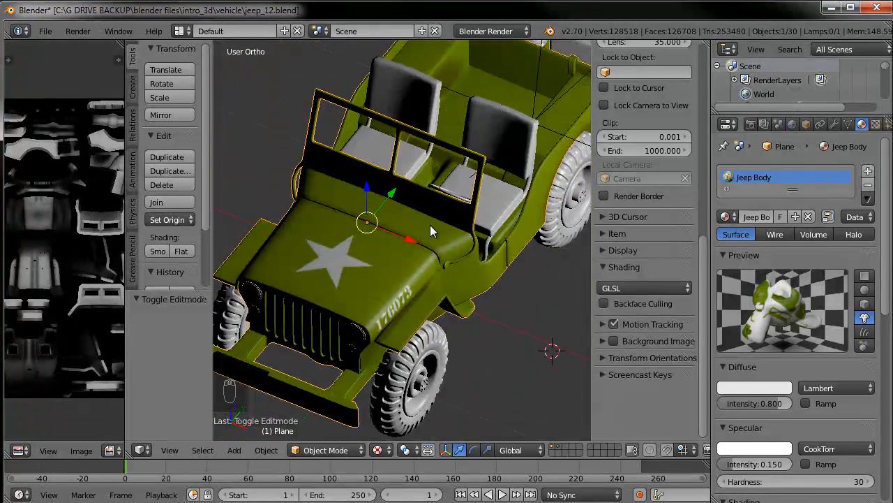
{"action": "middle_click_drag", "start_coordinate": [456, 323], "coordinate": [423, 321]}
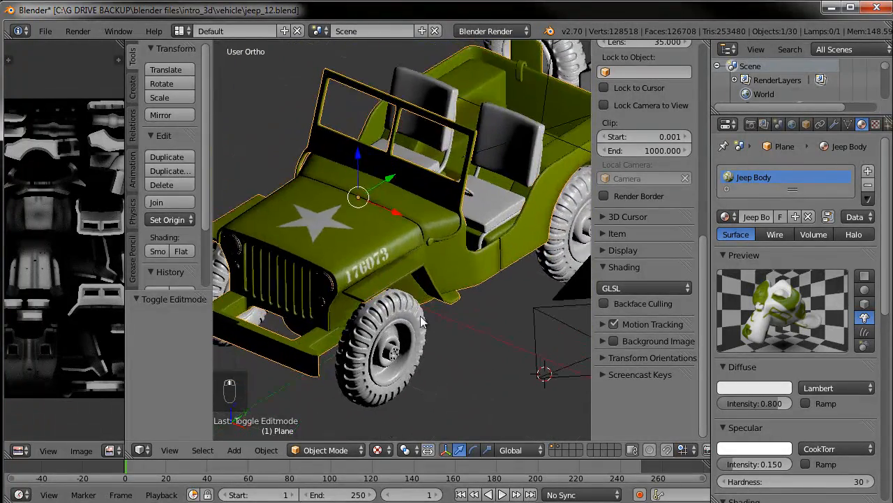
{"action": "left_click", "coordinate": [386, 451]}
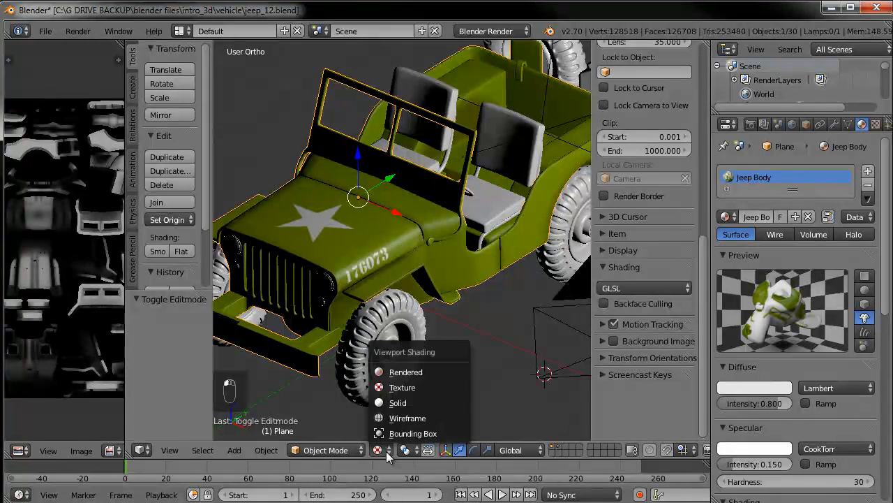
{"action": "left_click", "coordinate": [405, 402]}
{"action": "right_click", "coordinate": [434, 335]}
{"action": "middle_click_drag", "start_coordinate": [459, 346], "coordinate": [454, 319]}
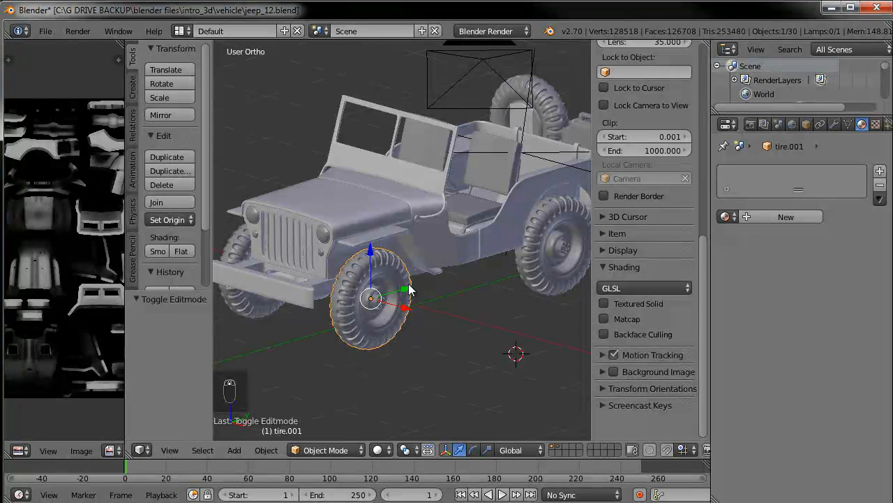
Toggle edit mode on each tire in turn to inspect their UV layouts
{"action": "key", "text": "Tab"}
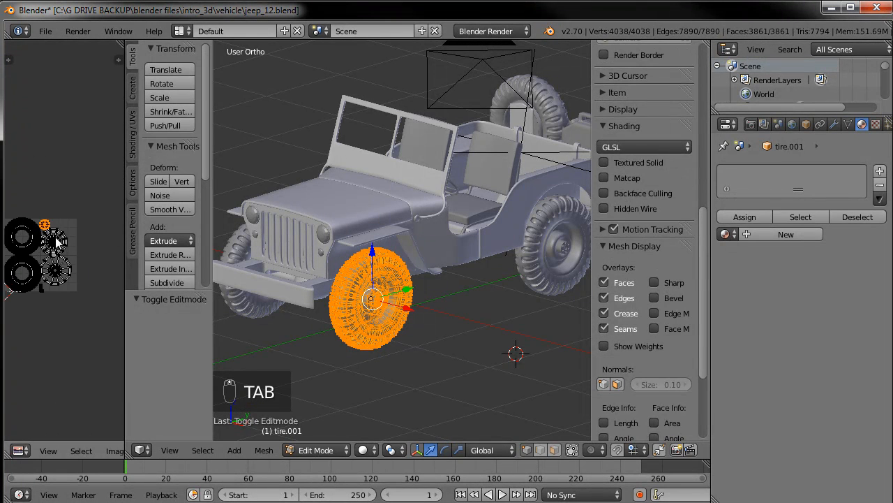
{"action": "key", "text": "Tab"}
{"action": "right_click", "coordinate": [531, 265]}
{"action": "key", "text": "Tab"}
{"action": "key", "text": "Tab"}
{"action": "middle_click_drag", "start_coordinate": [256, 265], "coordinate": [405, 300]}
{"action": "right_click", "coordinate": [406, 305]}
{"action": "key", "text": "Tab"}
{"action": "key", "text": "Tab"}
{"action": "right_click", "coordinate": [277, 256]}
{"action": "key", "text": "Tab"}
{"action": "key", "text": "Tab"}
{"action": "right_click", "coordinate": [253, 80]}
{"action": "key", "text": "Tab"}
{"action": "key", "text": "Tab"}
{"action": "middle_click_drag", "start_coordinate": [490, 220], "coordinate": [457, 224]}
{"action": "right_click", "coordinate": [458, 224]}
Hide everything except the selected tire and zoom in on it
{"action": "scroll", "coordinate": [463, 263], "scroll_direction": "down", "scroll_amount": 3}
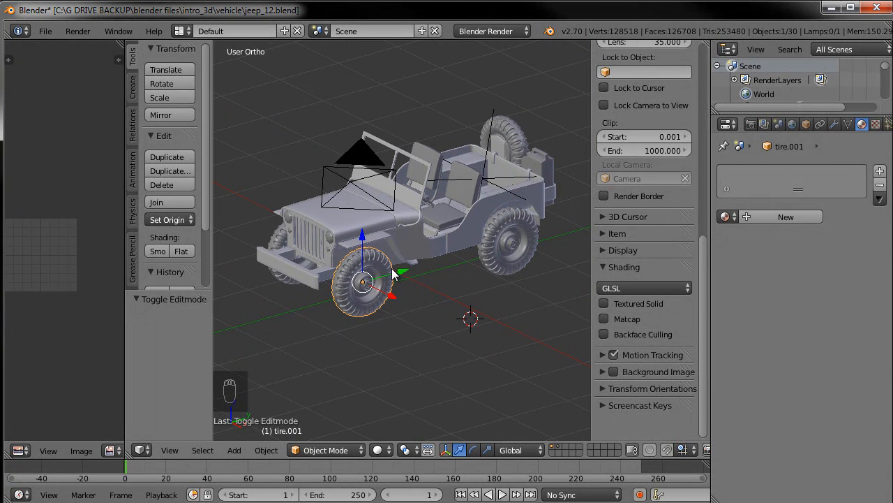
{"action": "key", "text": "shift+h"}
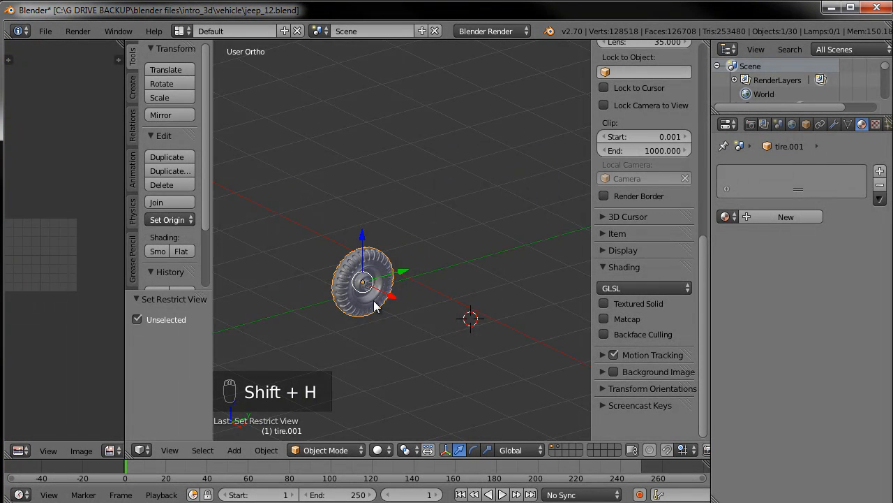
{"action": "scroll", "coordinate": [374, 305], "scroll_direction": "up", "scroll_amount": 2}
{"action": "middle_click_drag", "start_coordinate": [411, 333], "coordinate": [440, 269], "text": "shift"}
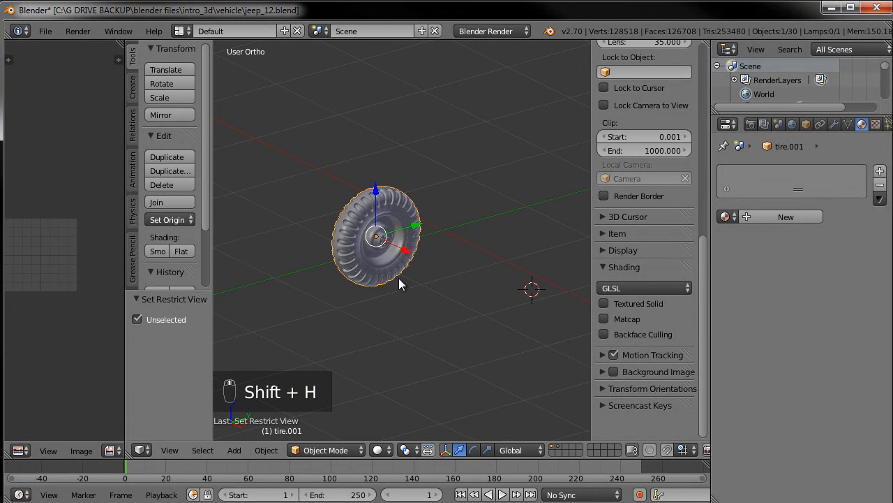
{"action": "middle_click_drag", "start_coordinate": [338, 309], "coordinate": [377, 307]}
Switch the tire to Texture Paint mode and widen the tool shelf
{"action": "left_click", "coordinate": [340, 452]}
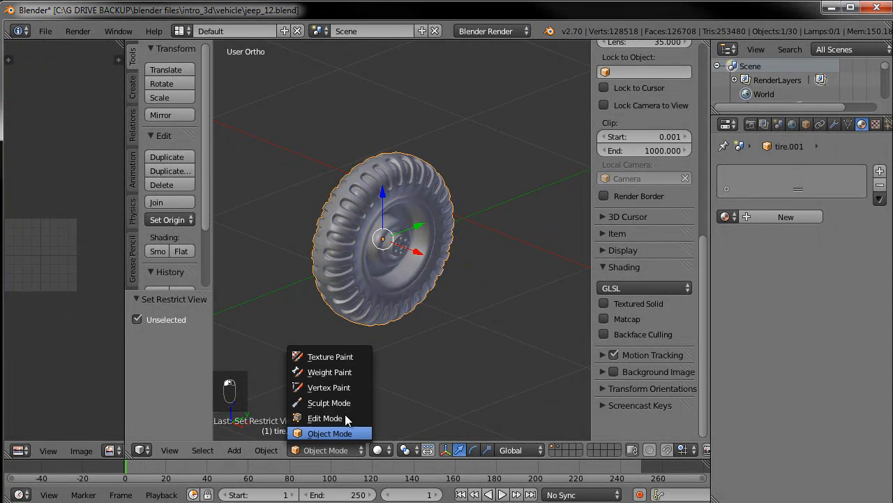
{"action": "left_click", "coordinate": [338, 355]}
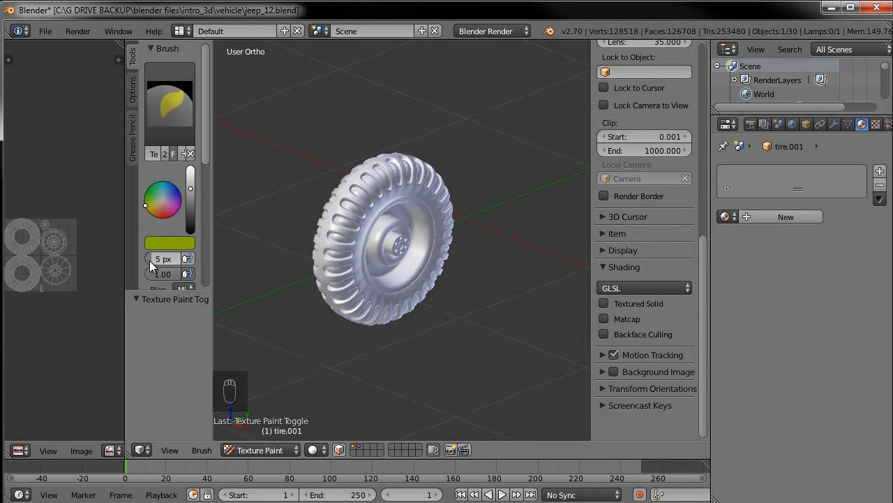
{"action": "left_click_drag", "start_coordinate": [124, 256], "coordinate": [175, 255]}
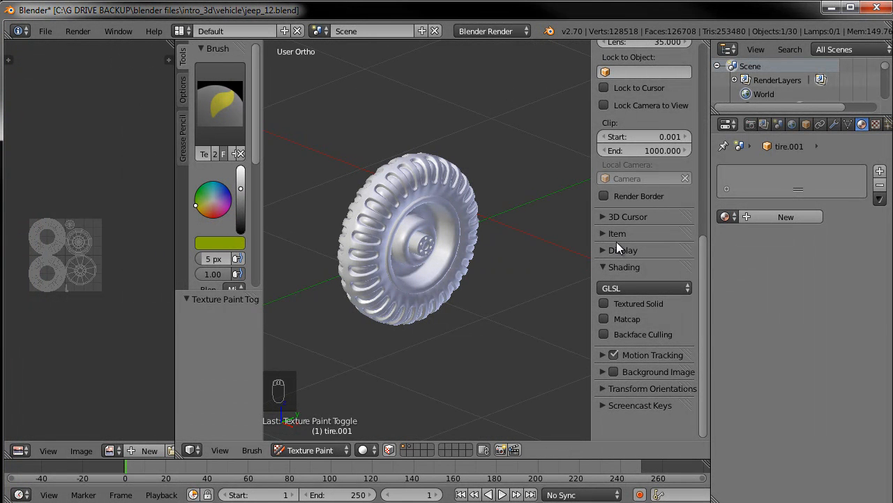
Enable the Paint: Texture Paint Layer Manager add-on in the user preferences, searching for layer
{"action": "left_click", "coordinate": [45, 31]}
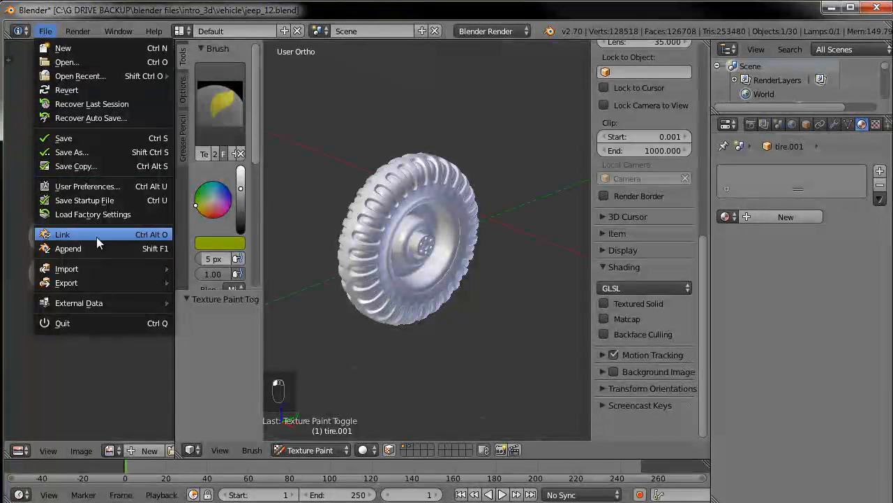
{"action": "left_click", "coordinate": [80, 186]}
{"action": "left_click_drag", "start_coordinate": [85, 34], "coordinate": [339, 63]}
{"action": "left_click", "coordinate": [153, 109]}
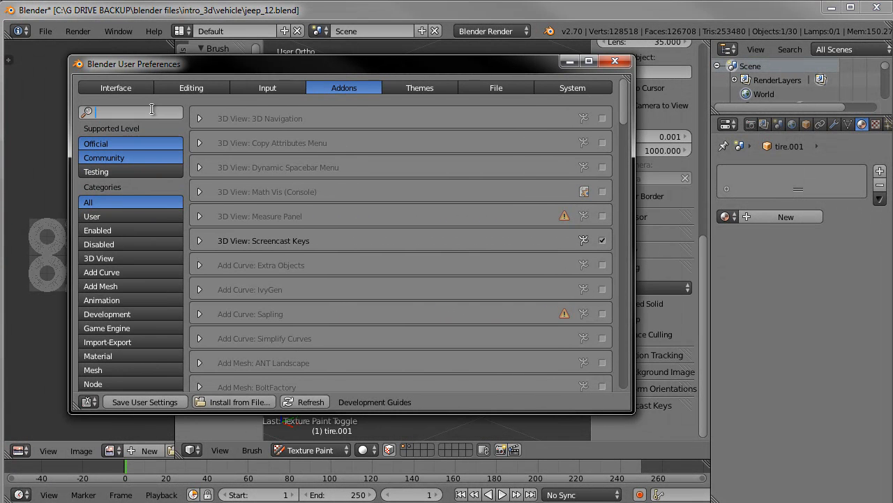
{"action": "type", "text": "layers"}
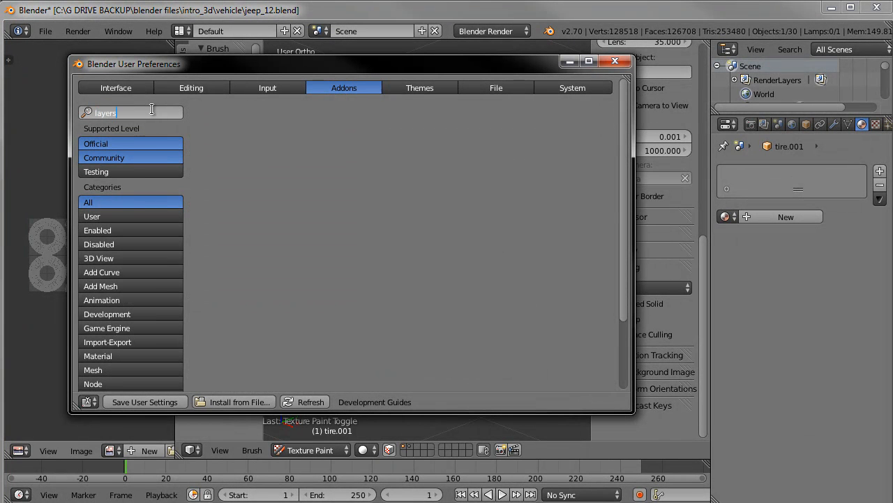
{"action": "key", "text": "BackSpace"}
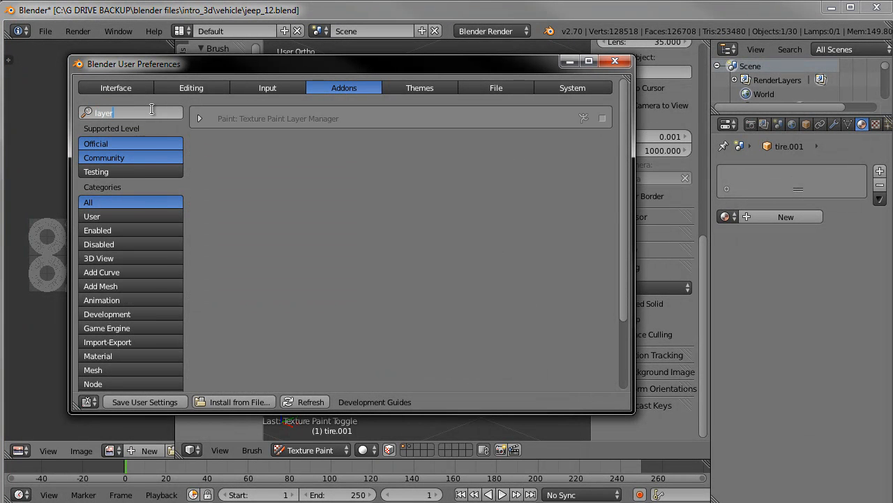
{"action": "left_click", "coordinate": [603, 120]}
{"action": "left_click", "coordinate": [615, 61]}
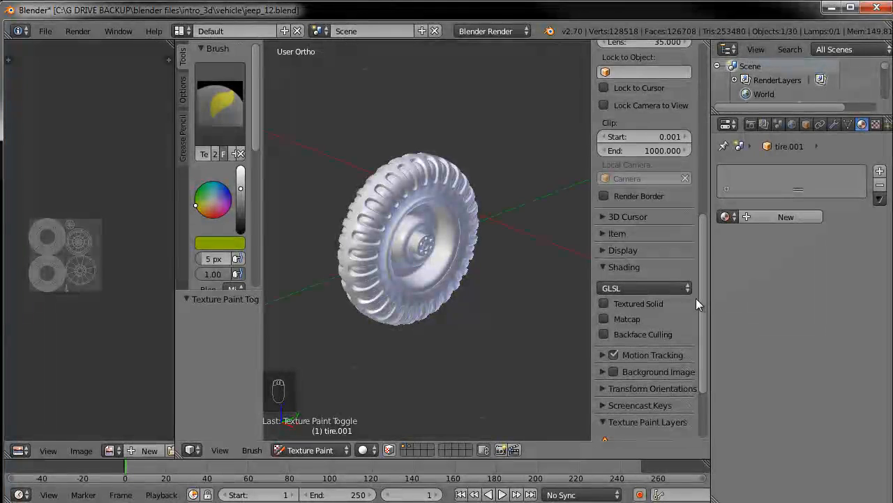
Create a new blank 1024 x 1024 image in the image editor
{"action": "scroll", "coordinate": [702, 296], "scroll_direction": "down", "scroll_amount": 5}
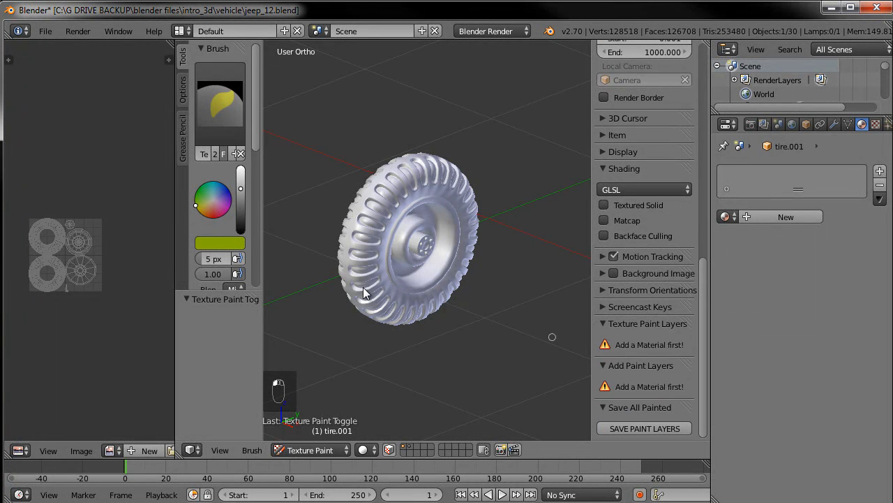
{"action": "left_click", "coordinate": [143, 451]}
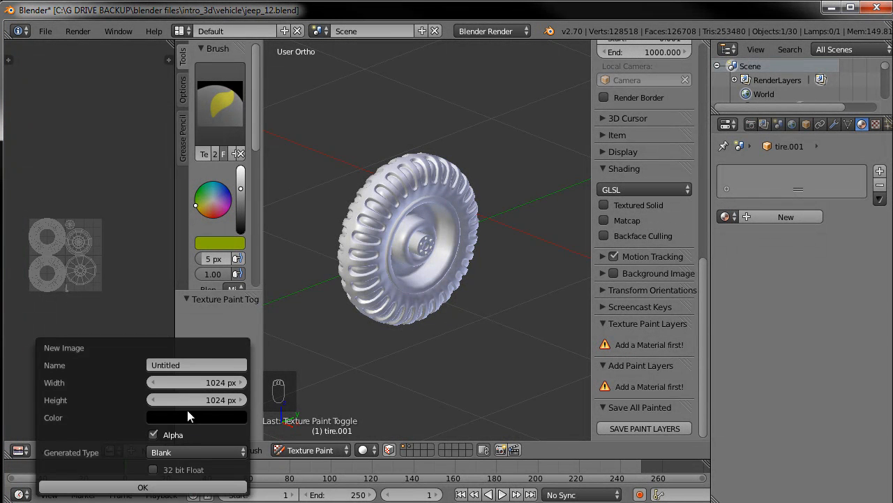
{"action": "left_click", "coordinate": [140, 487]}
Assign the Untitled.001 image to the tire's UVs in edit mode and return to Texture Paint
{"action": "key", "text": "Tab"}
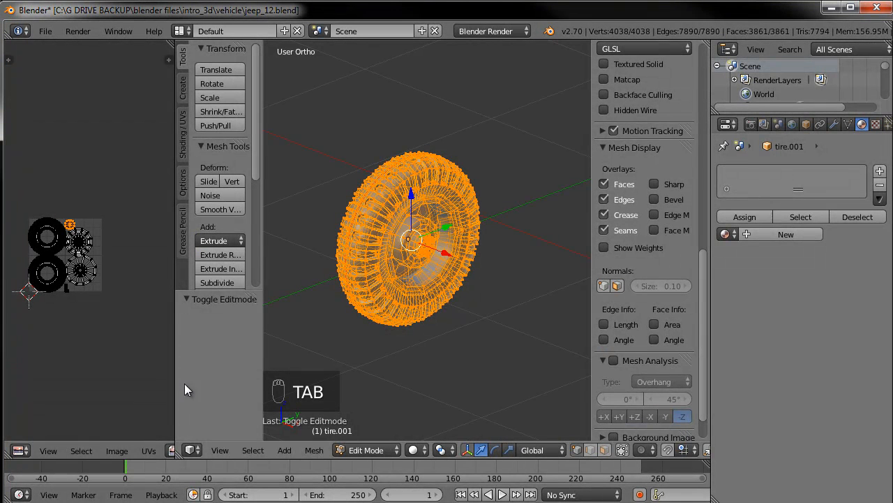
{"action": "left_click_drag", "start_coordinate": [176, 433], "coordinate": [251, 427]}
{"action": "left_click", "coordinate": [173, 450]}
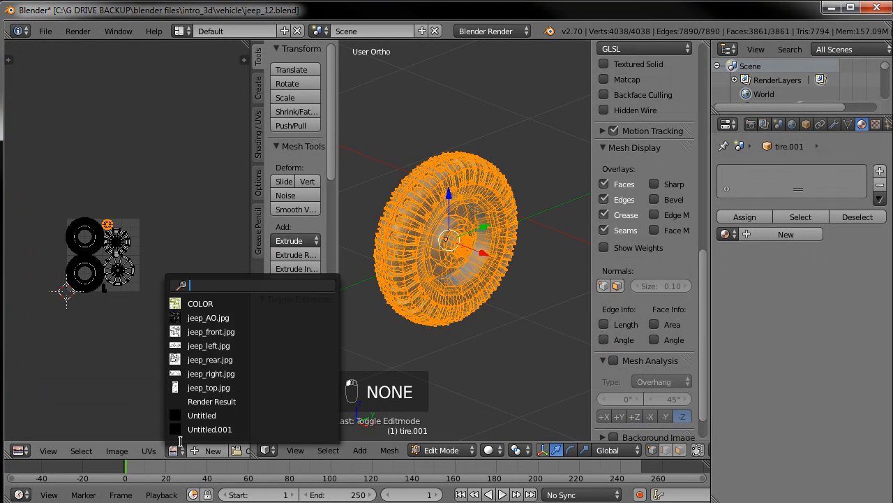
{"action": "left_click", "coordinate": [200, 424]}
{"action": "key", "text": "Tab"}
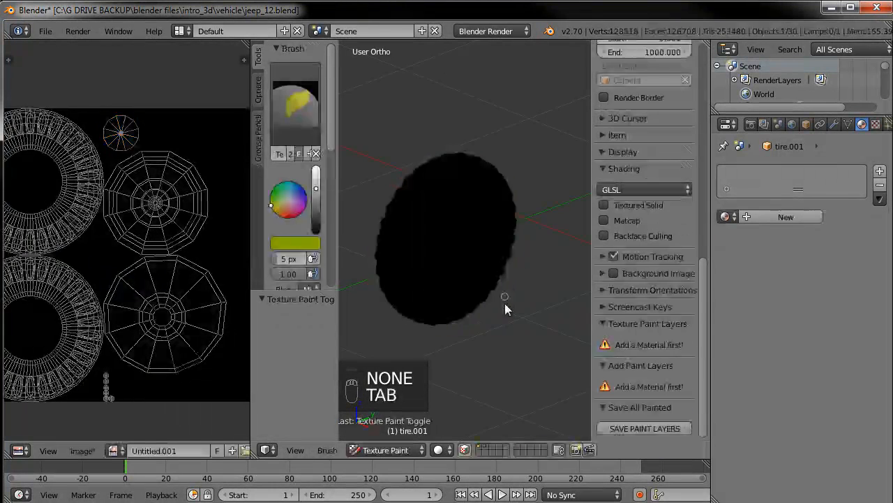
Set the brush color to a dark neutral grey with 0.213 in each RGB channel
{"action": "middle_click_drag", "start_coordinate": [445, 262], "coordinate": [552, 322], "text": "alt"}
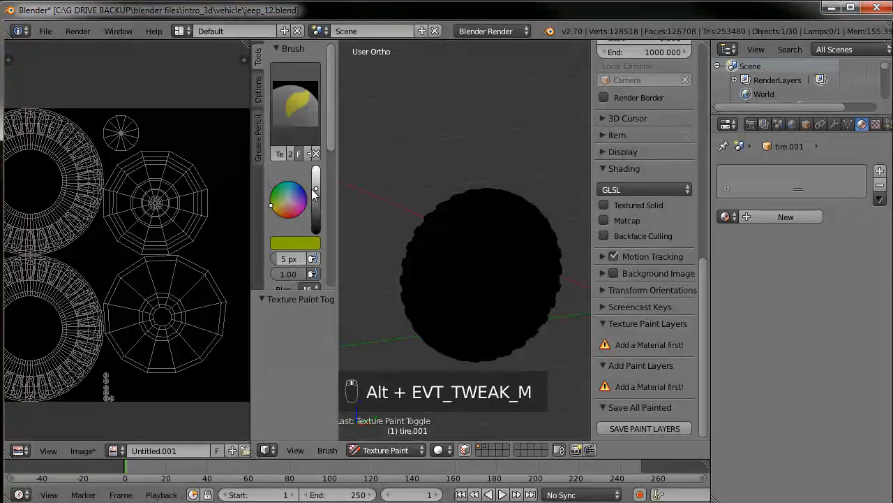
{"action": "left_click_drag", "start_coordinate": [316, 189], "coordinate": [316, 218]}
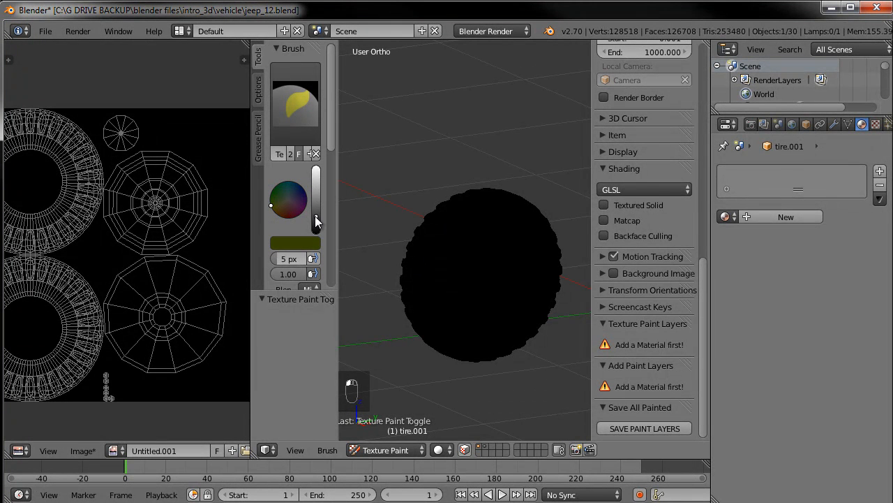
{"action": "left_click", "coordinate": [287, 201]}
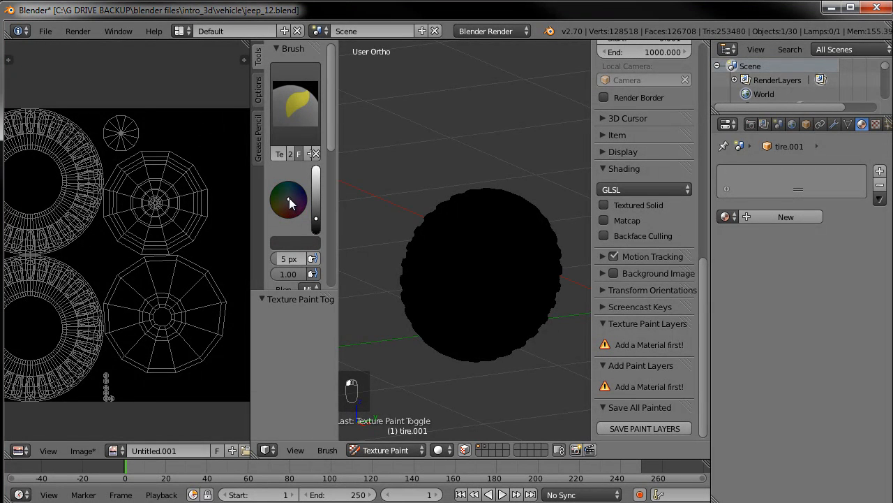
{"action": "left_click", "coordinate": [301, 241]}
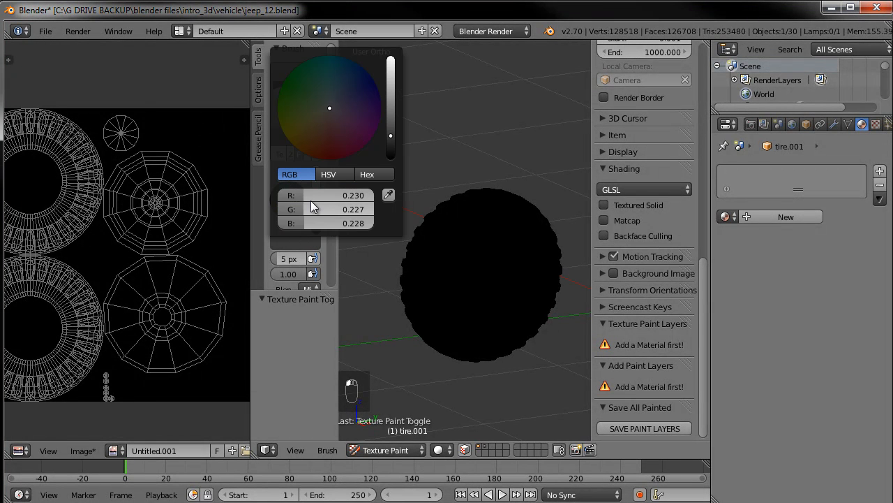
{"action": "left_click_drag", "start_coordinate": [328, 196], "coordinate": [234, 220]}
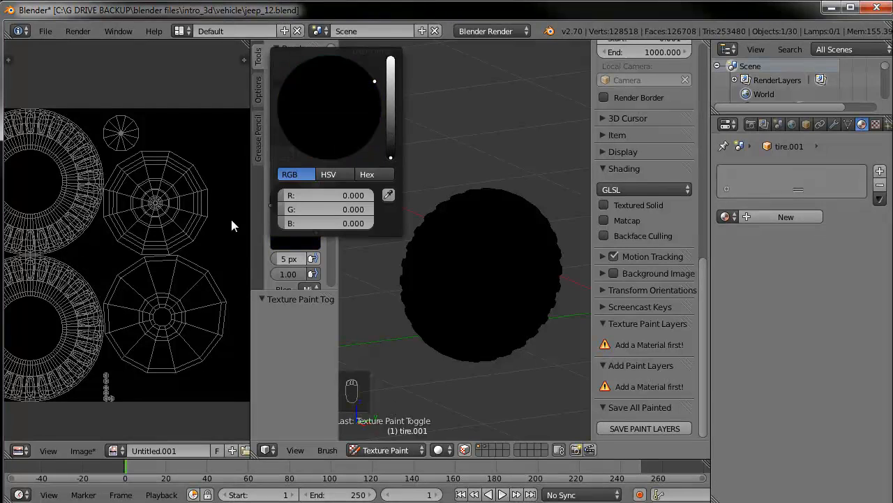
{"action": "left_click_drag", "start_coordinate": [390, 149], "coordinate": [391, 136]}
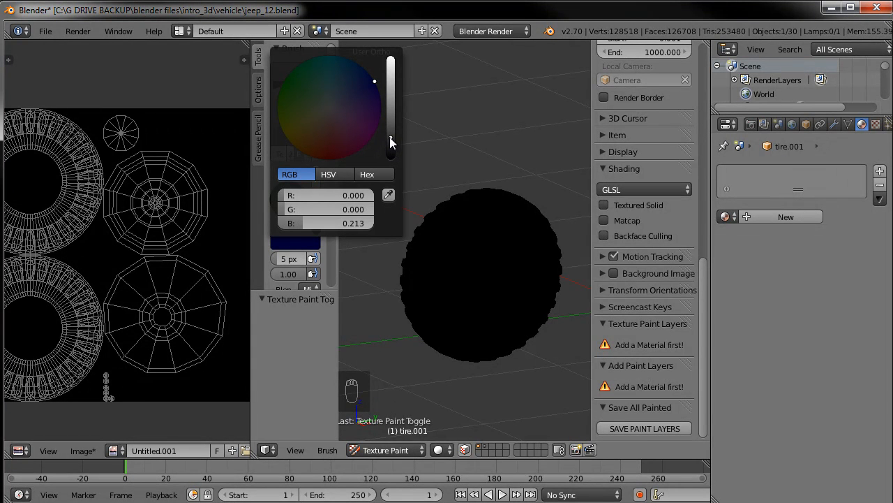
{"action": "left_click", "coordinate": [351, 221]}
{"action": "key", "text": "Return"}
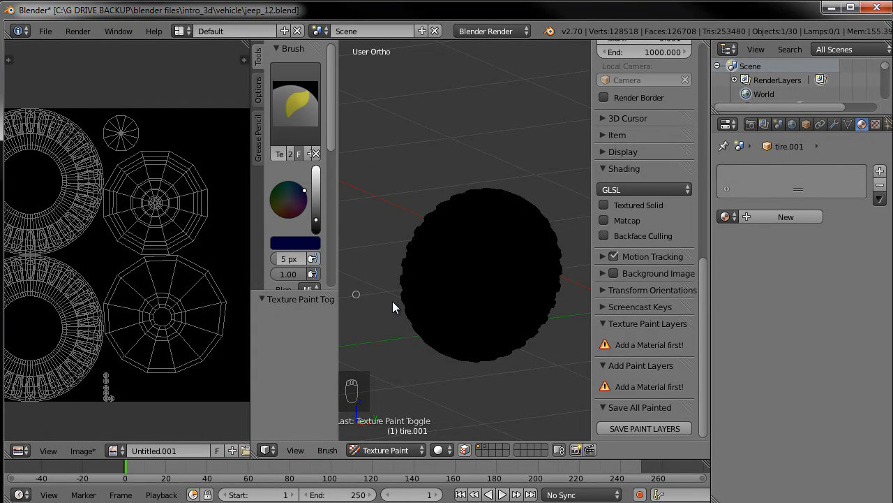
{"action": "left_click", "coordinate": [300, 243]}
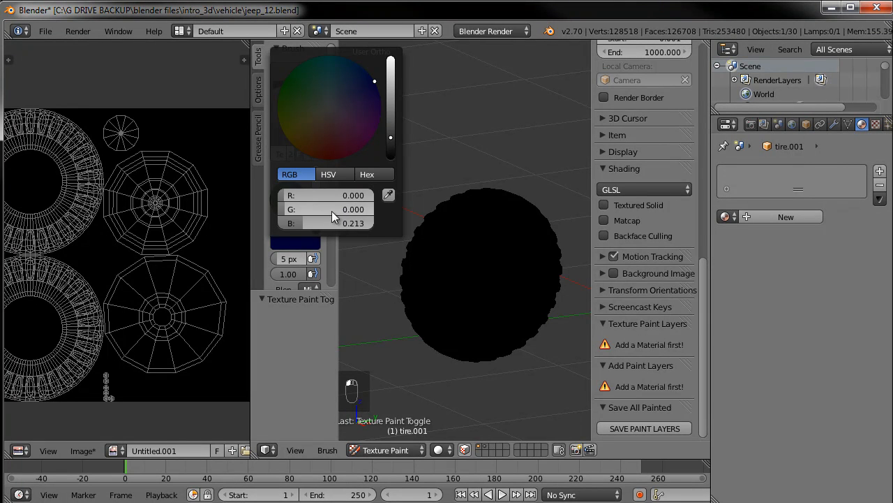
{"action": "key", "text": "ctrl+v"}
{"action": "key", "text": "ctrl+v"}
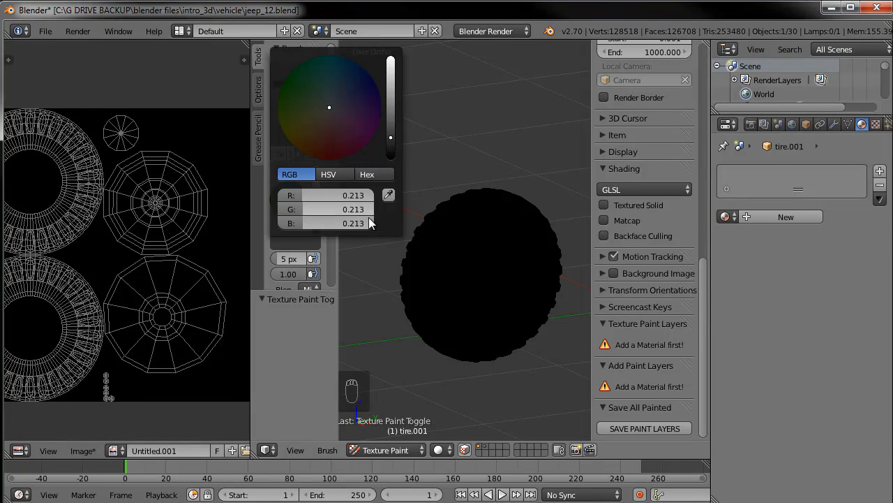
{"action": "left_click_drag", "start_coordinate": [390, 136], "coordinate": [393, 143]}
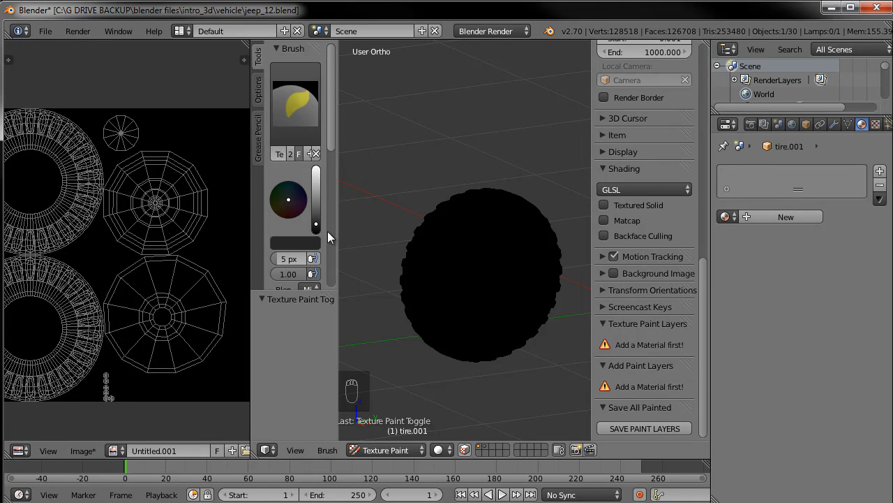
Set the brush radius to 47 px and enlarge the tool shelf and image editor
{"action": "left_click_drag", "start_coordinate": [280, 261], "coordinate": [285, 262]}
{"action": "left_click_drag", "start_coordinate": [337, 242], "coordinate": [385, 242]}
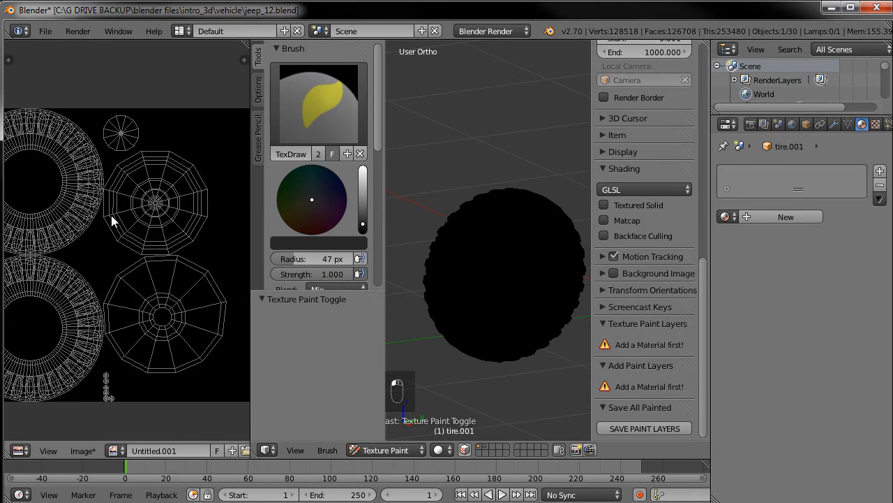
{"action": "left_click_drag", "start_coordinate": [250, 384], "coordinate": [334, 385]}
{"action": "middle_click_drag", "start_coordinate": [290, 404], "coordinate": [268, 369]}
Switch the image editor to Paint mode and paint dark grey over the tire tread UV island
{"action": "left_click", "coordinate": [312, 450]}
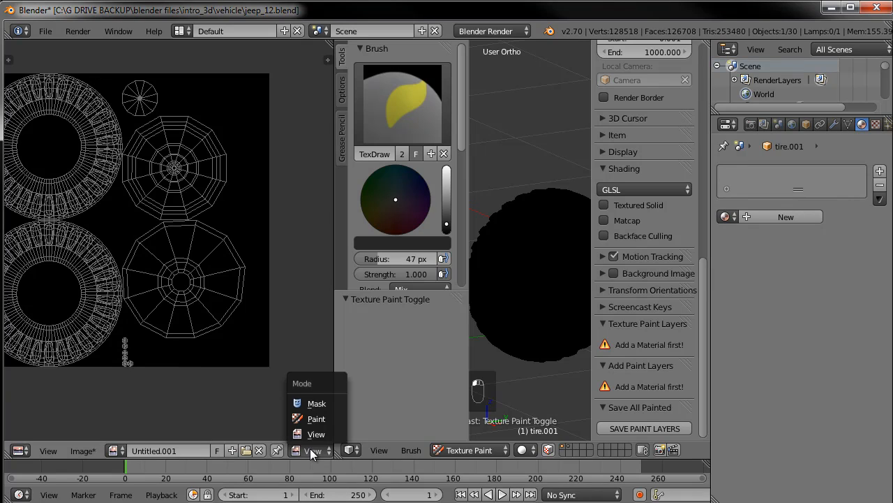
{"action": "left_click", "coordinate": [316, 419]}
{"action": "middle_click_drag", "start_coordinate": [102, 306], "coordinate": [184, 314]}
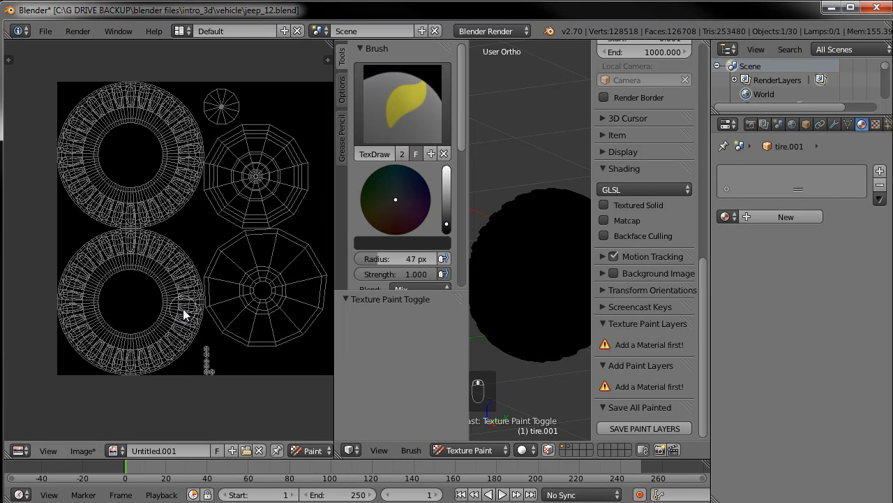
{"action": "mouse_move", "coordinate": [117, 263]}
{"action": "left_mouse_down"}
{"action": "mouse_move", "coordinate": [105, 251]}
{"action": "mouse_move", "coordinate": [70, 282]}
{"action": "mouse_move", "coordinate": [76, 341]}
{"action": "mouse_move", "coordinate": [94, 332]}
{"action": "mouse_move", "coordinate": [133, 363]}
{"action": "left_mouse_up"}
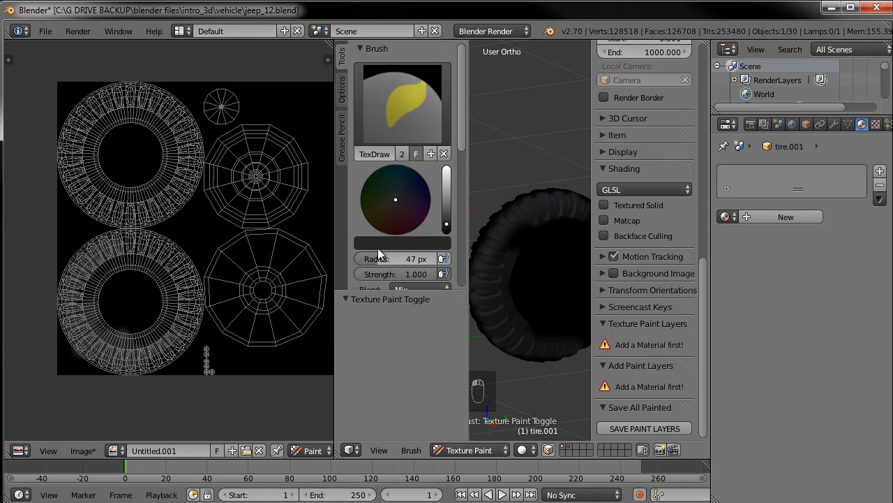
Set the brush radius to 89 px and paint grey across the remaining tire UV islands
{"action": "left_click_drag", "start_coordinate": [381, 261], "coordinate": [399, 259]}
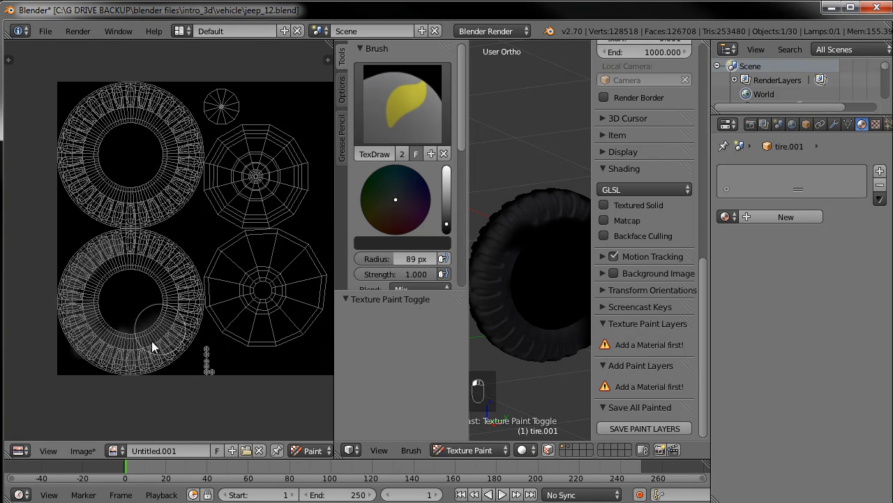
{"action": "mouse_move", "coordinate": [182, 322]}
{"action": "left_mouse_down"}
{"action": "mouse_move", "coordinate": [179, 281]}
{"action": "mouse_move", "coordinate": [75, 283]}
{"action": "mouse_move", "coordinate": [129, 338]}
{"action": "mouse_move", "coordinate": [94, 317]}
{"action": "mouse_move", "coordinate": [174, 313]}
{"action": "mouse_move", "coordinate": [177, 330]}
{"action": "mouse_move", "coordinate": [74, 296]}
{"action": "mouse_move", "coordinate": [66, 280]}
{"action": "mouse_move", "coordinate": [252, 341]}
{"action": "left_mouse_up"}
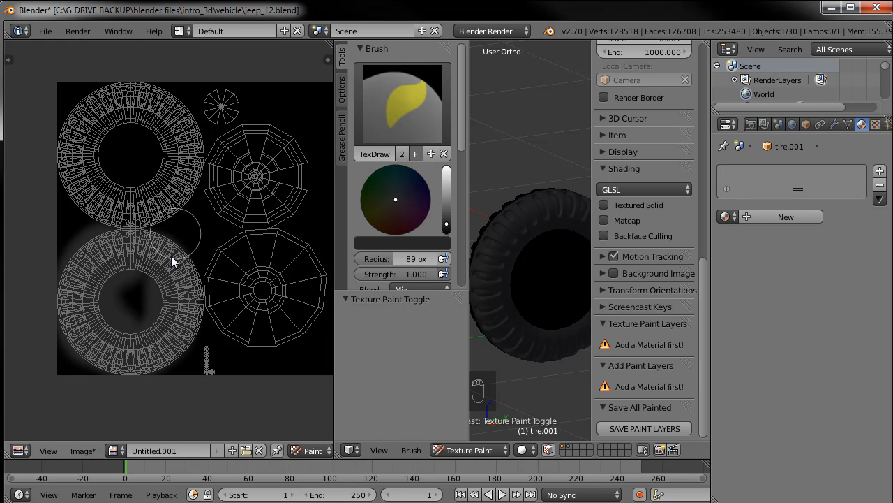
{"action": "mouse_move", "coordinate": [143, 186]}
{"action": "left_mouse_down"}
{"action": "mouse_move", "coordinate": [141, 206]}
{"action": "mouse_move", "coordinate": [159, 197]}
{"action": "mouse_move", "coordinate": [120, 111]}
{"action": "mouse_move", "coordinate": [81, 124]}
{"action": "mouse_move", "coordinate": [81, 155]}
{"action": "mouse_move", "coordinate": [78, 144]}
{"action": "mouse_move", "coordinate": [115, 113]}
{"action": "mouse_move", "coordinate": [97, 210]}
{"action": "mouse_move", "coordinate": [102, 199]}
{"action": "mouse_move", "coordinate": [70, 108]}
{"action": "mouse_move", "coordinate": [166, 177]}
{"action": "left_mouse_up"}
{"action": "mouse_move", "coordinate": [133, 82]}
{"action": "left_mouse_down"}
{"action": "mouse_move", "coordinate": [156, 205]}
{"action": "mouse_move", "coordinate": [169, 110]}
{"action": "mouse_move", "coordinate": [164, 214]}
{"action": "mouse_move", "coordinate": [185, 139]}
{"action": "mouse_move", "coordinate": [129, 225]}
{"action": "left_mouse_up"}
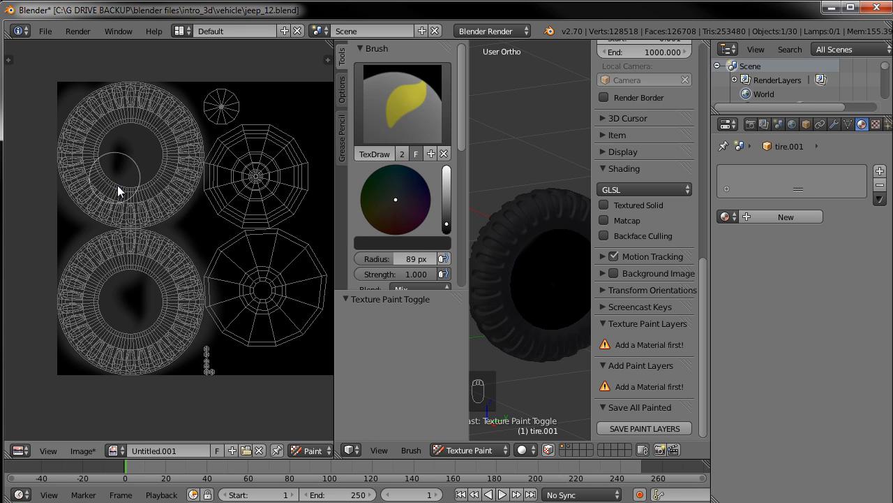
Pick an olive green brush color matching the jeep reference photo
{"action": "middle_click_drag", "start_coordinate": [259, 187], "coordinate": [181, 176]}
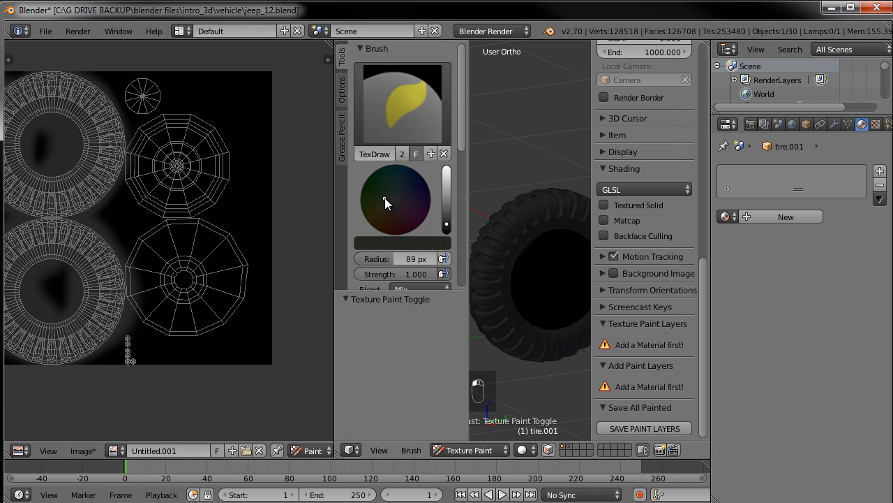
{"action": "left_click_drag", "start_coordinate": [447, 216], "coordinate": [446, 209]}
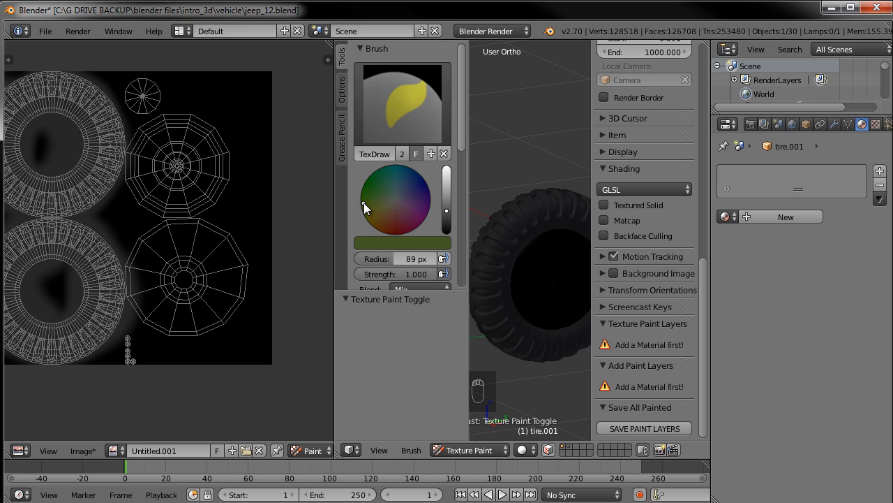
{"action": "left_click_drag", "start_coordinate": [364, 203], "coordinate": [361, 201]}
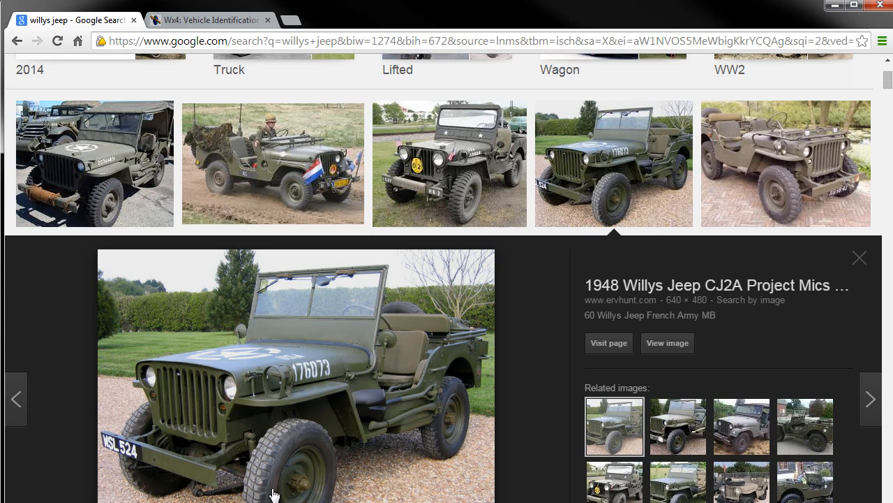
{"action": "left_click", "coordinate": [835, 5]}
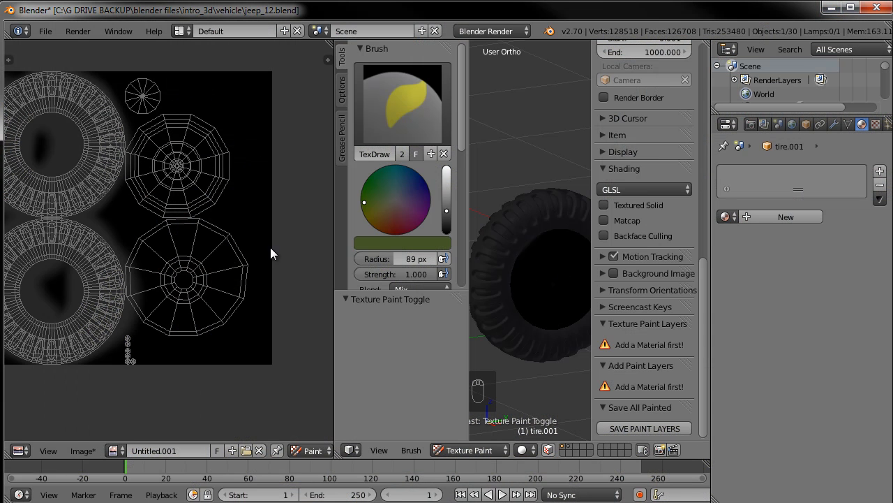
Paint the wheel hub UV islands olive green with the soft brush
{"action": "mouse_move", "coordinate": [188, 153]}
{"action": "left_mouse_down"}
{"action": "mouse_move", "coordinate": [201, 177]}
{"action": "mouse_move", "coordinate": [182, 146]}
{"action": "left_mouse_up"}
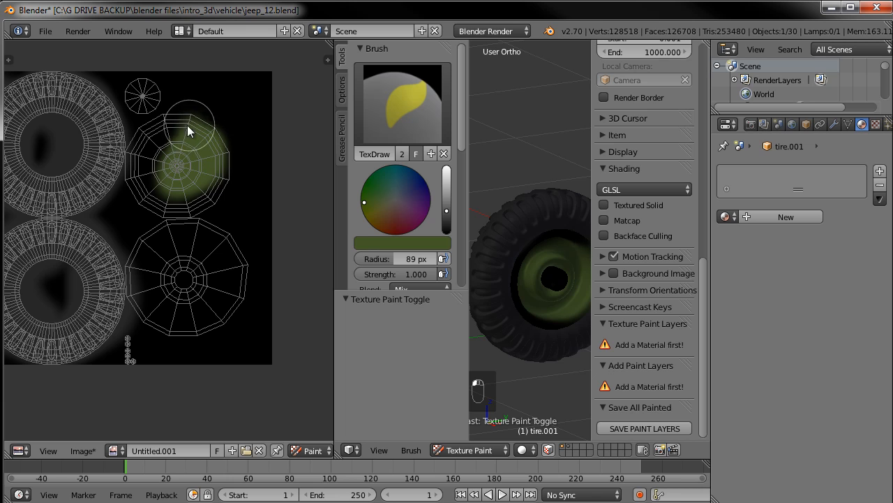
{"action": "mouse_move", "coordinate": [156, 100]}
{"action": "left_mouse_down"}
{"action": "mouse_move", "coordinate": [136, 84]}
{"action": "mouse_move", "coordinate": [143, 97]}
{"action": "left_mouse_up"}
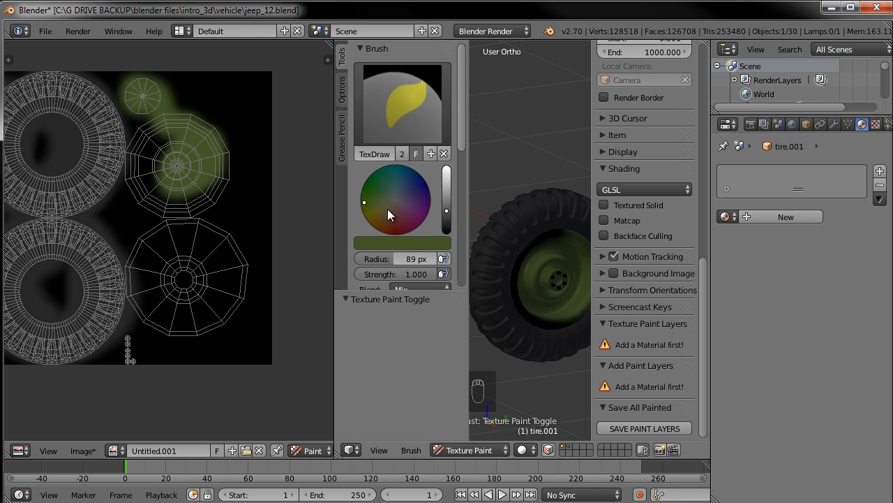
{"action": "scroll", "coordinate": [395, 212], "scroll_direction": "down", "scroll_amount": 2}
{"action": "scroll", "coordinate": [395, 212], "scroll_direction": "down", "scroll_amount": 5}
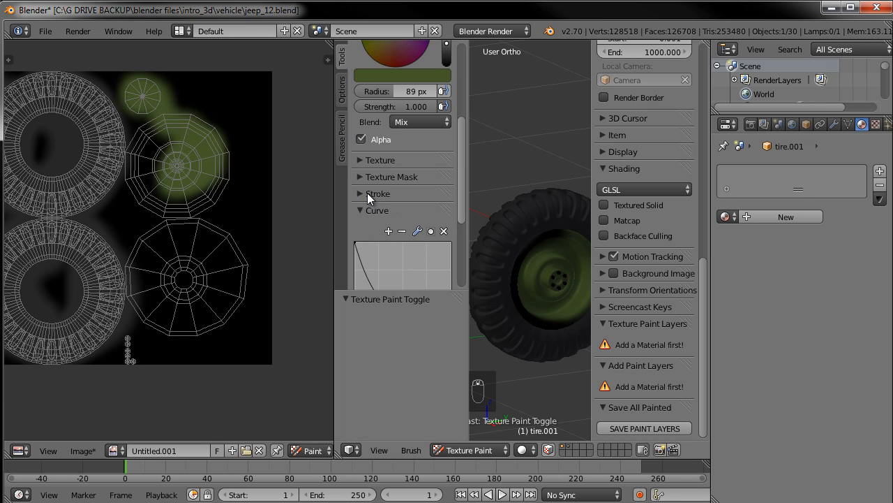
{"action": "scroll", "coordinate": [369, 197], "scroll_direction": "down", "scroll_amount": 3}
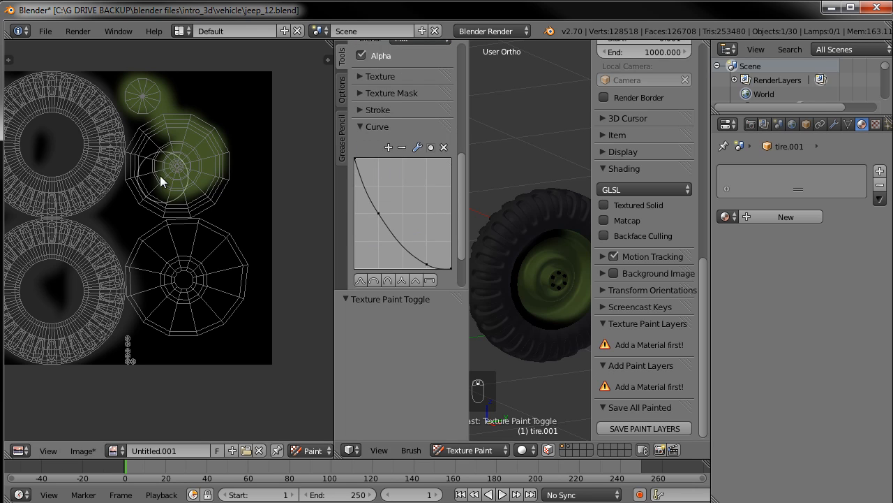
{"action": "left_click", "coordinate": [152, 215]}
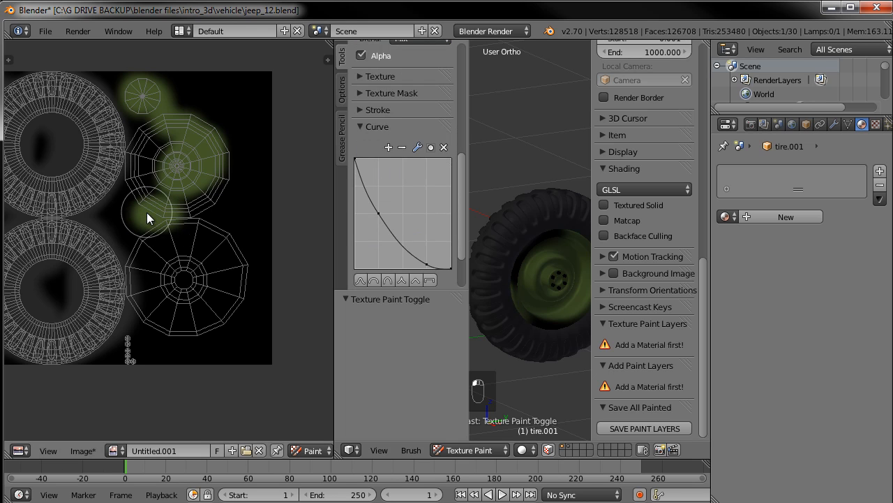
Switch the brush falloff curve to the constant preset and paint hard-edged green over the hub
{"action": "left_click", "coordinate": [430, 281]}
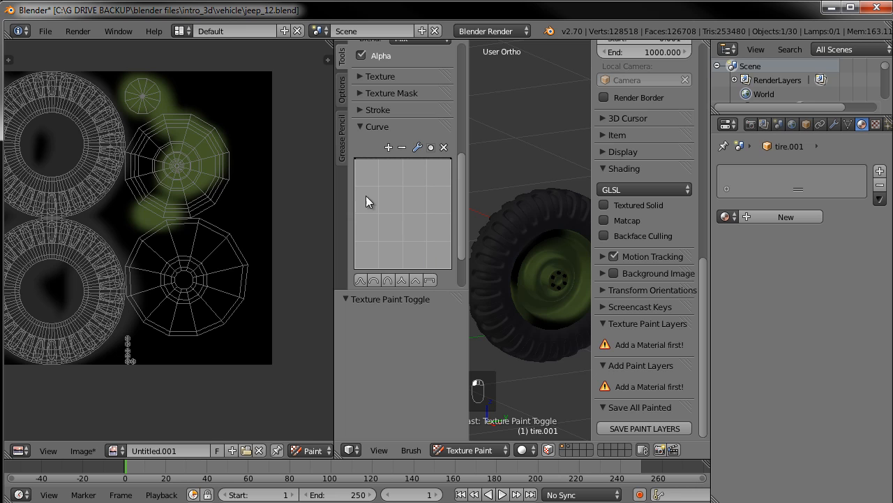
{"action": "mouse_move", "coordinate": [235, 204]}
{"action": "left_mouse_down"}
{"action": "mouse_move", "coordinate": [233, 244]}
{"action": "mouse_move", "coordinate": [248, 199]}
{"action": "mouse_move", "coordinate": [237, 256]}
{"action": "left_mouse_up"}
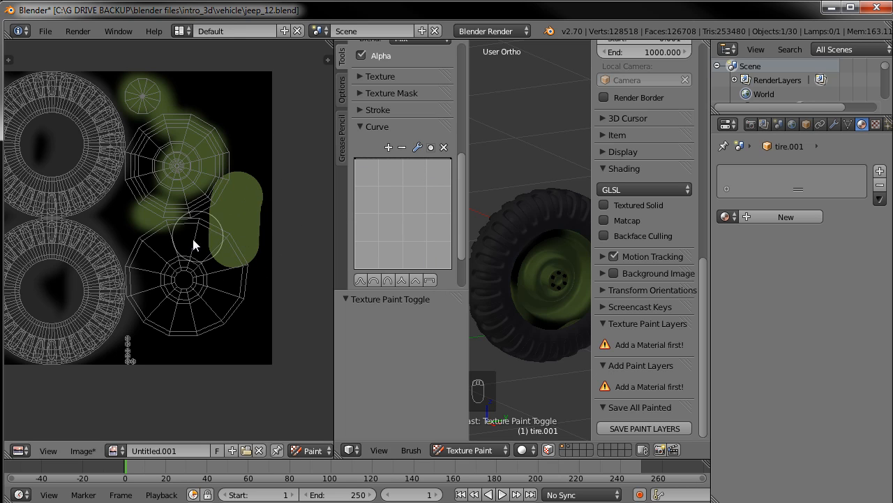
{"action": "left_click", "coordinate": [149, 258]}
Fill the hub and rim UV islands with solid olive green
{"action": "scroll", "coordinate": [160, 300], "scroll_direction": "up", "scroll_amount": 4}
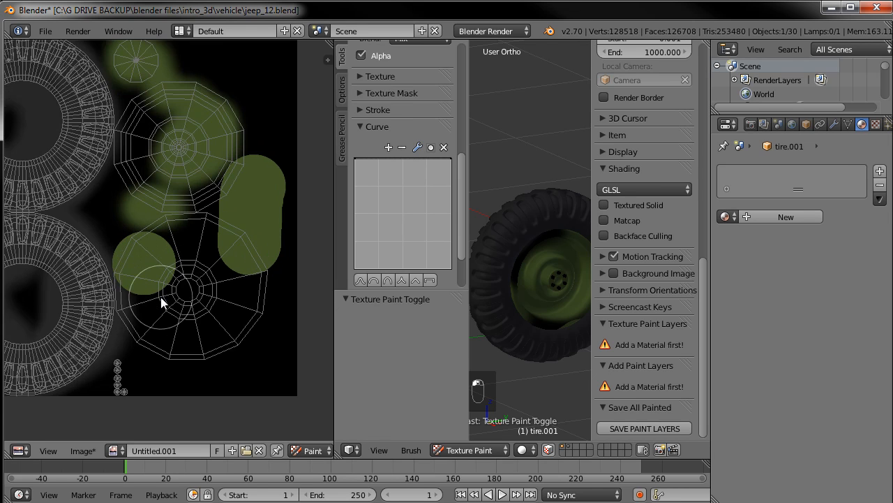
{"action": "middle_click_drag", "start_coordinate": [147, 334], "coordinate": [211, 221]}
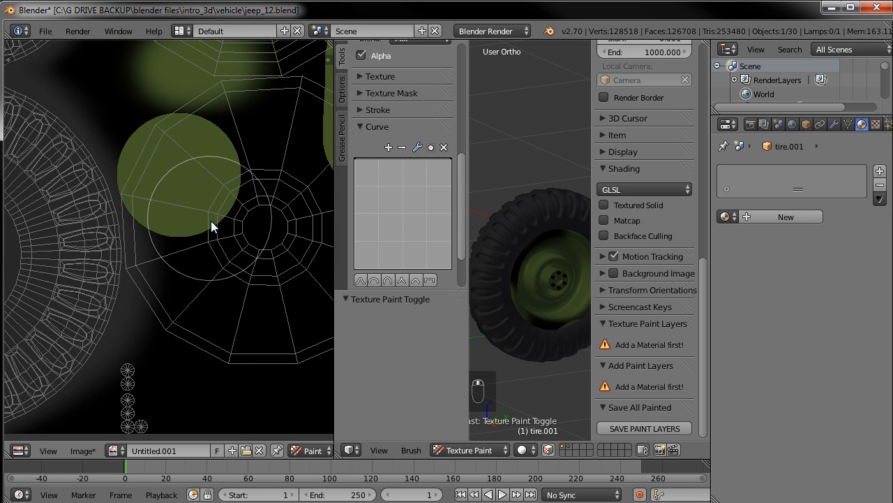
{"action": "left_click", "coordinate": [182, 192]}
{"action": "mouse_move", "coordinate": [181, 204]}
{"action": "left_mouse_down"}
{"action": "mouse_move", "coordinate": [189, 265]}
{"action": "mouse_move", "coordinate": [238, 323]}
{"action": "left_mouse_up"}
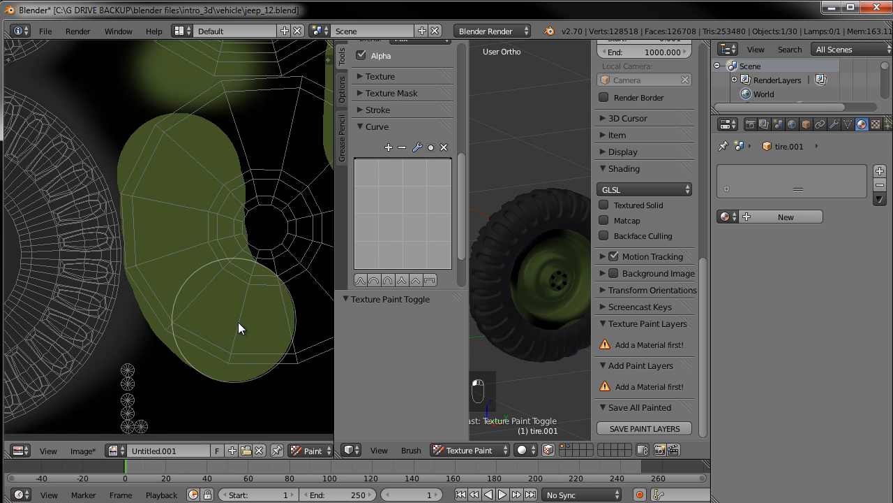
{"action": "key", "text": "space"}
{"action": "middle_click_drag", "start_coordinate": [249, 256], "coordinate": [163, 252]}
{"action": "mouse_move", "coordinate": [186, 310]}
{"action": "left_mouse_down"}
{"action": "mouse_move", "coordinate": [315, 198]}
{"action": "mouse_move", "coordinate": [165, 88]}
{"action": "mouse_move", "coordinate": [203, 163]}
{"action": "mouse_move", "coordinate": [121, 136]}
{"action": "mouse_move", "coordinate": [180, 139]}
{"action": "left_mouse_up"}
{"action": "mouse_move", "coordinate": [179, 140]}
{"action": "middle_mouse_down"}
{"action": "mouse_move", "coordinate": [193, 328]}
{"action": "mouse_move", "coordinate": [208, 369]}
{"action": "middle_mouse_up"}
{"action": "mouse_move", "coordinate": [167, 229]}
{"action": "left_mouse_down"}
{"action": "mouse_move", "coordinate": [125, 199]}
{"action": "mouse_move", "coordinate": [112, 171]}
{"action": "mouse_move", "coordinate": [116, 119]}
{"action": "left_mouse_up"}
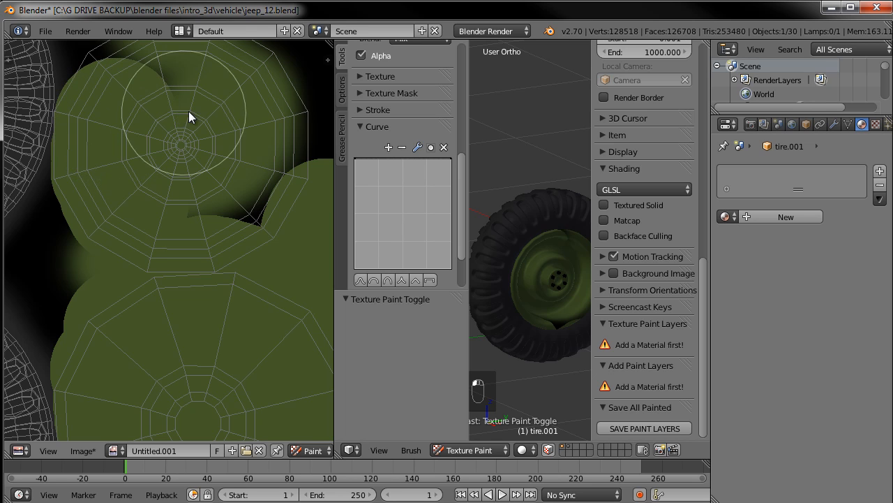
{"action": "middle_click_drag", "start_coordinate": [189, 111], "coordinate": [190, 187]}
{"action": "mouse_move", "coordinate": [124, 154]}
{"action": "left_mouse_down"}
{"action": "mouse_move", "coordinate": [154, 137]}
{"action": "mouse_move", "coordinate": [259, 175]}
{"action": "mouse_move", "coordinate": [214, 275]}
{"action": "mouse_move", "coordinate": [201, 183]}
{"action": "left_mouse_up"}
{"action": "mouse_move", "coordinate": [200, 183]}
{"action": "middle_mouse_down"}
{"action": "mouse_move", "coordinate": [244, 296]}
{"action": "mouse_move", "coordinate": [203, 171]}
{"action": "middle_mouse_up"}
{"action": "left_click", "coordinate": [150, 171]}
Continue painting olive green over the remaining rim and small bolt UV islands
{"action": "middle_click_drag", "start_coordinate": [246, 412], "coordinate": [244, 105]}
{"action": "middle_click_drag", "start_coordinate": [261, 398], "coordinate": [266, 139]}
{"action": "left_click_drag", "start_coordinate": [127, 320], "coordinate": [119, 334]}
{"action": "middle_click_drag", "start_coordinate": [190, 209], "coordinate": [299, 237]}
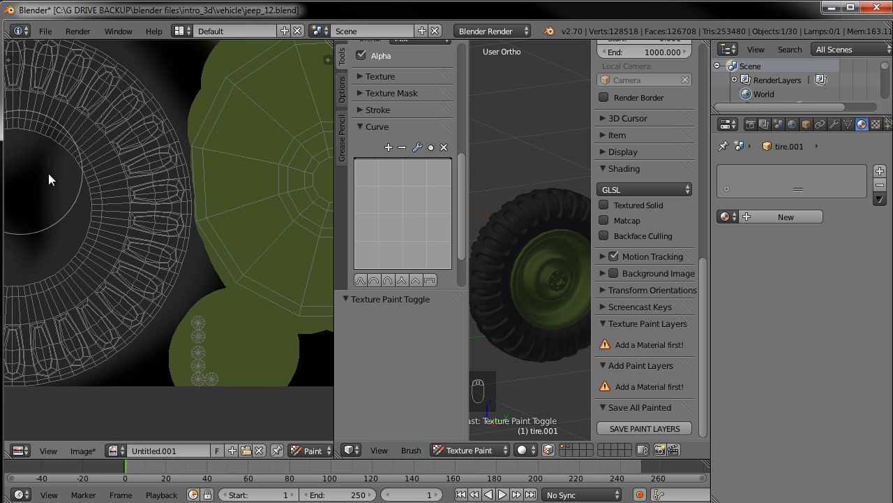
{"action": "middle_click_drag", "start_coordinate": [242, 197], "coordinate": [184, 208]}
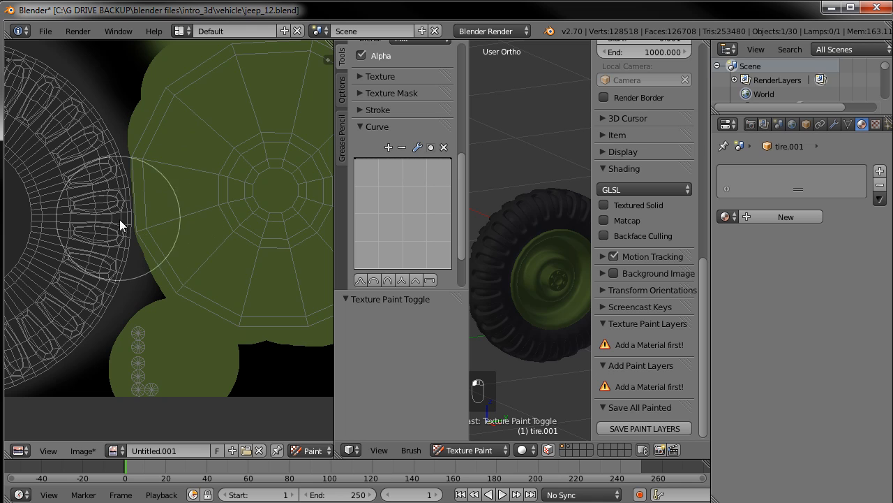
{"action": "middle_click_drag", "start_coordinate": [243, 190], "coordinate": [140, 333]}
{"action": "left_click", "coordinate": [186, 158]}
{"action": "mouse_move", "coordinate": [223, 263]}
{"action": "middle_mouse_down"}
{"action": "mouse_move", "coordinate": [163, 221]}
{"action": "mouse_move", "coordinate": [157, 202]}
{"action": "middle_mouse_up"}
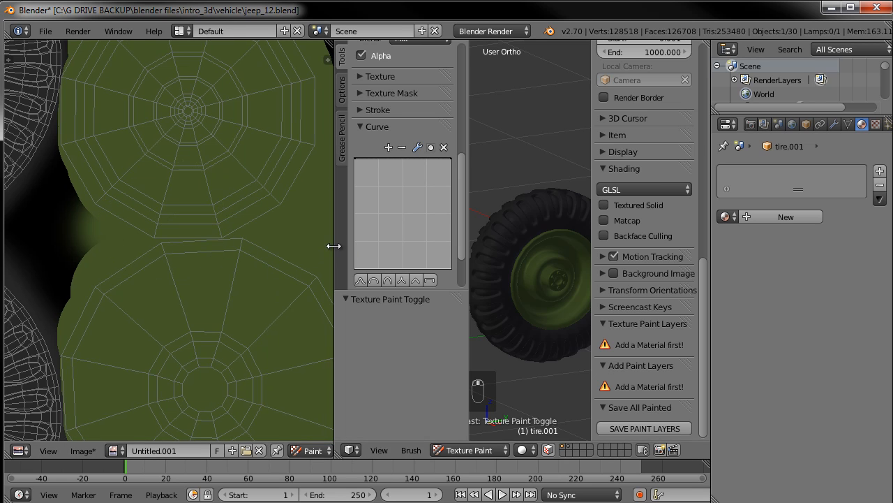
Resize the image editor and tool shelf to enlarge the 3D viewport
{"action": "left_click_drag", "start_coordinate": [334, 246], "coordinate": [154, 246]}
{"action": "middle_click_drag", "start_coordinate": [453, 228], "coordinate": [407, 225]}
{"action": "scroll", "coordinate": [407, 224], "scroll_direction": "up", "scroll_amount": 5}
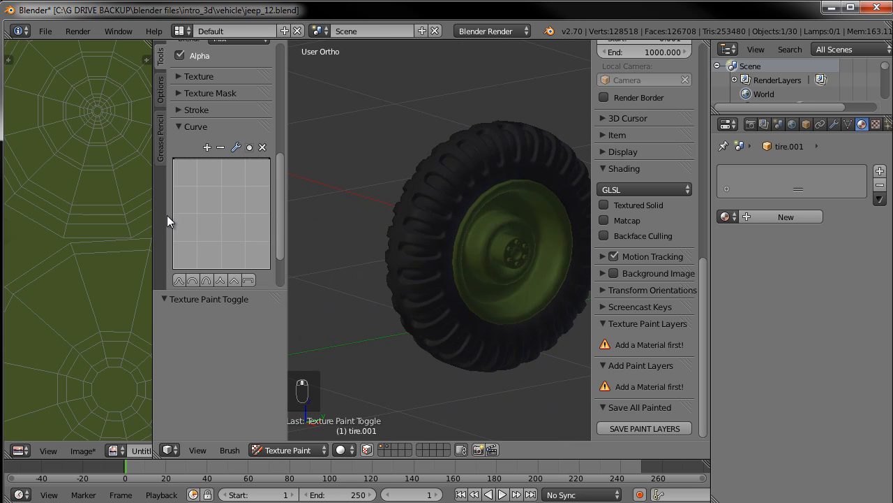
{"action": "left_click_drag", "start_coordinate": [154, 215], "coordinate": [217, 212]}
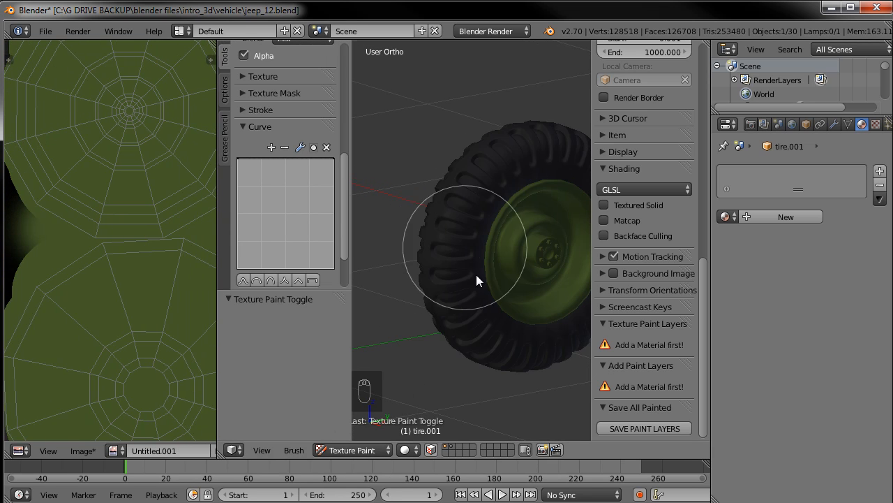
Save the painted image as wheel-tire_texture.jpg in JPEG format at 100% quality in the textures folder
{"action": "left_click", "coordinate": [82, 450]}
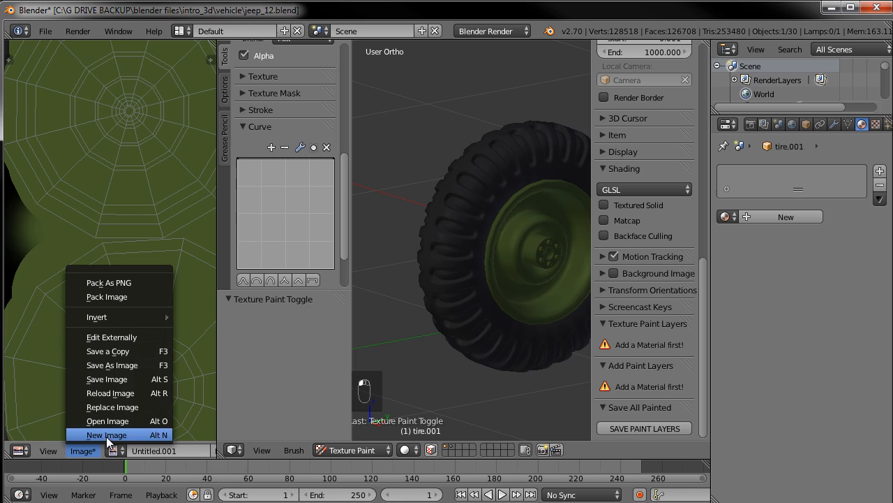
{"action": "left_click", "coordinate": [123, 368]}
{"action": "left_click", "coordinate": [230, 84]}
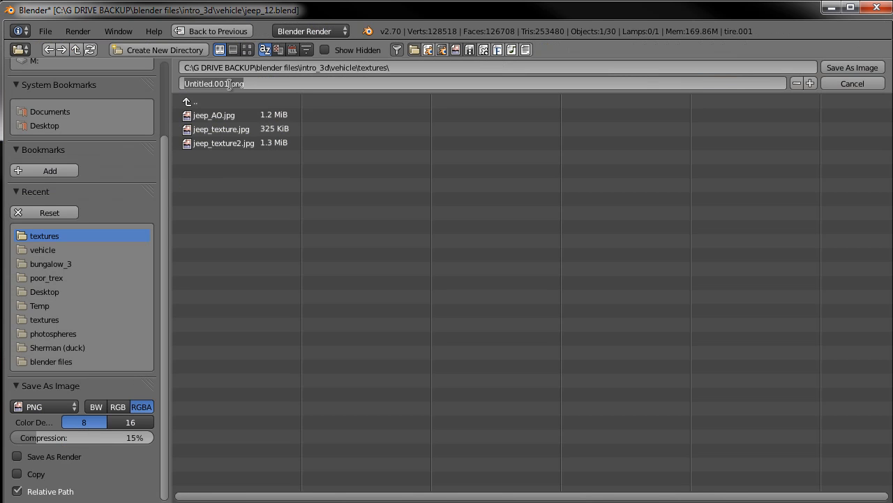
{"action": "type", "text": "wheel-tire_texture"}
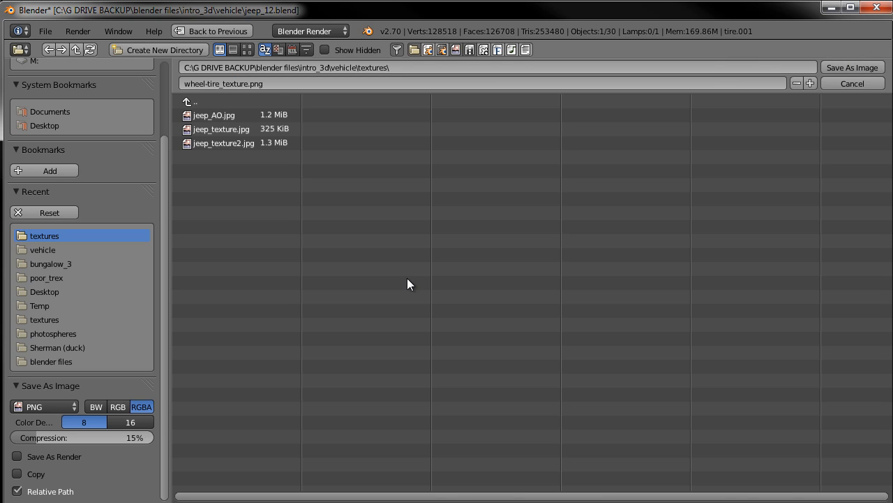
{"action": "left_click", "coordinate": [41, 406]}
{"action": "left_click", "coordinate": [46, 344]}
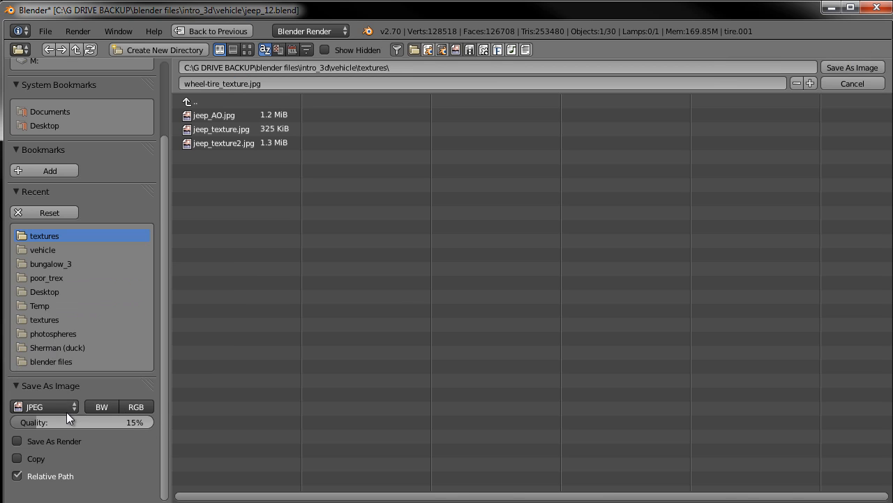
{"action": "left_click_drag", "start_coordinate": [48, 423], "coordinate": [233, 424]}
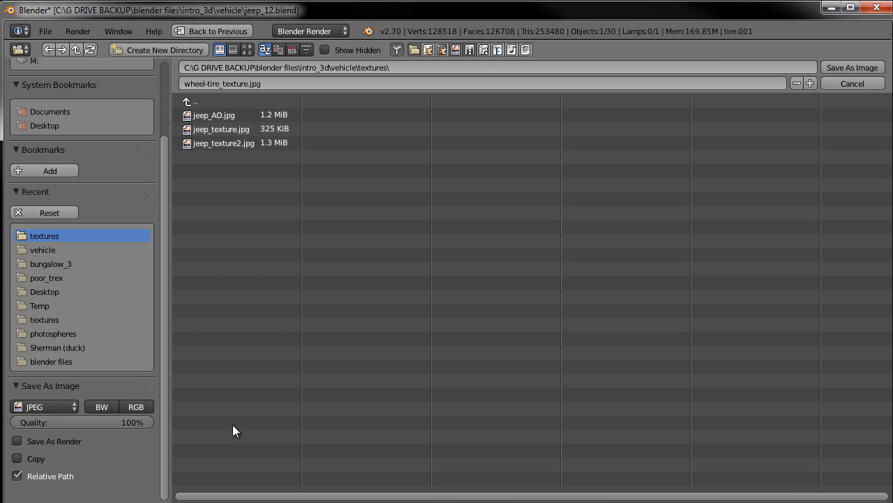
{"action": "left_click", "coordinate": [850, 68]}
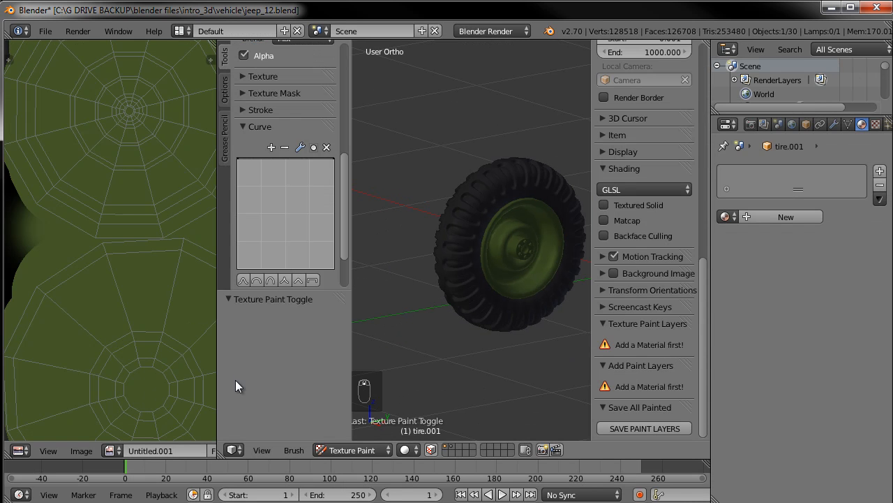
Create another new blank 1024 x 1024 image
{"action": "left_click", "coordinate": [81, 451]}
{"action": "left_click", "coordinate": [94, 434]}
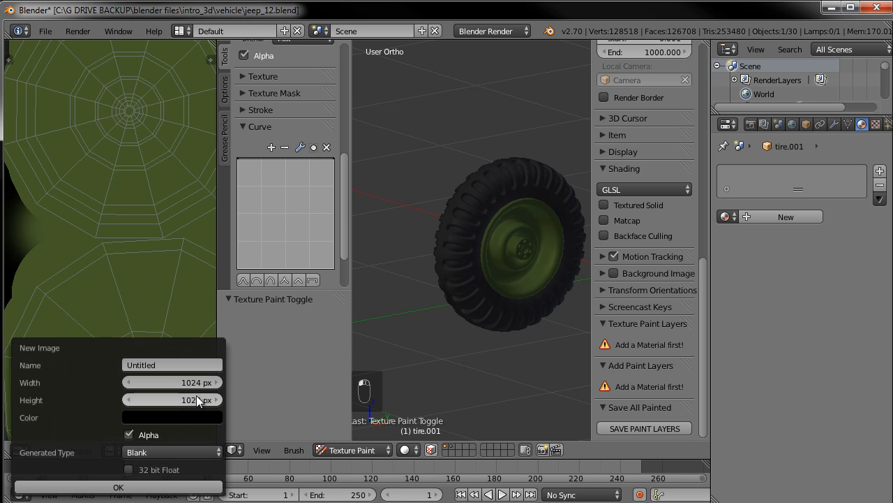
{"action": "left_click", "coordinate": [117, 486]}
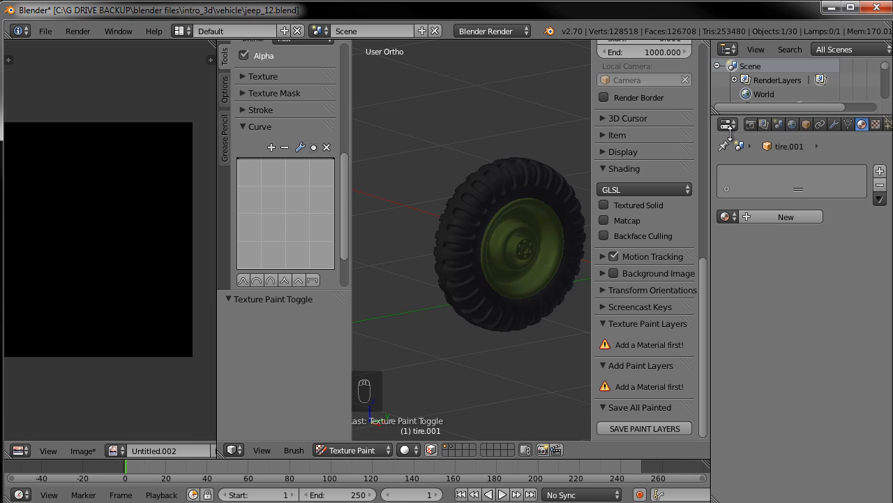
Bake ambient occlusion for the tire into the new blank image from the render settings
{"action": "left_click", "coordinate": [751, 124]}
{"action": "scroll", "coordinate": [768, 433], "scroll_direction": "down", "scroll_amount": 2}
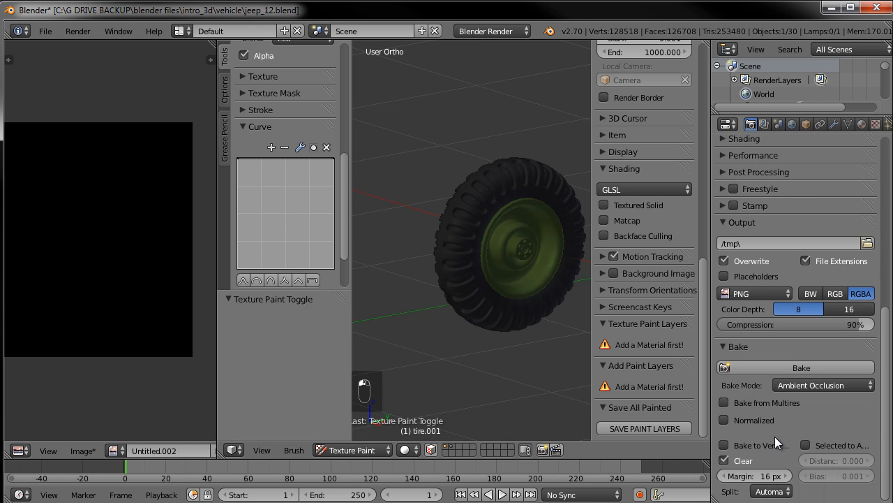
{"action": "left_click", "coordinate": [819, 368]}
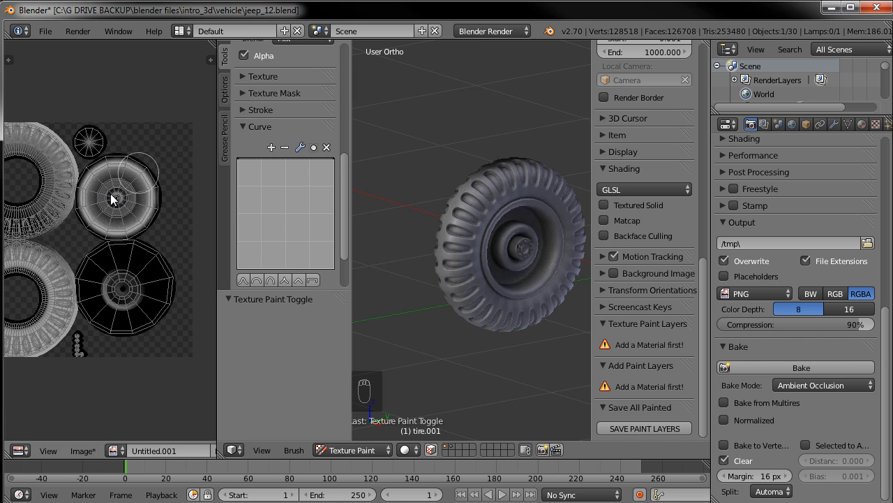
Switch to Object Mode, move the tire to its own layer and display only that layer
{"action": "middle_click_drag", "start_coordinate": [130, 224], "coordinate": [201, 207]}
{"action": "middle_click_drag", "start_coordinate": [440, 180], "coordinate": [506, 331]}
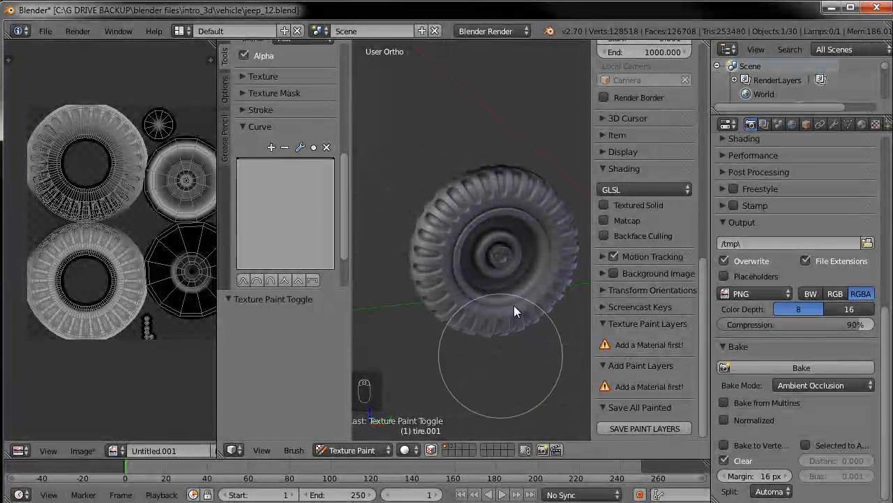
{"action": "left_click", "coordinate": [359, 449]}
{"action": "left_click", "coordinate": [371, 432]}
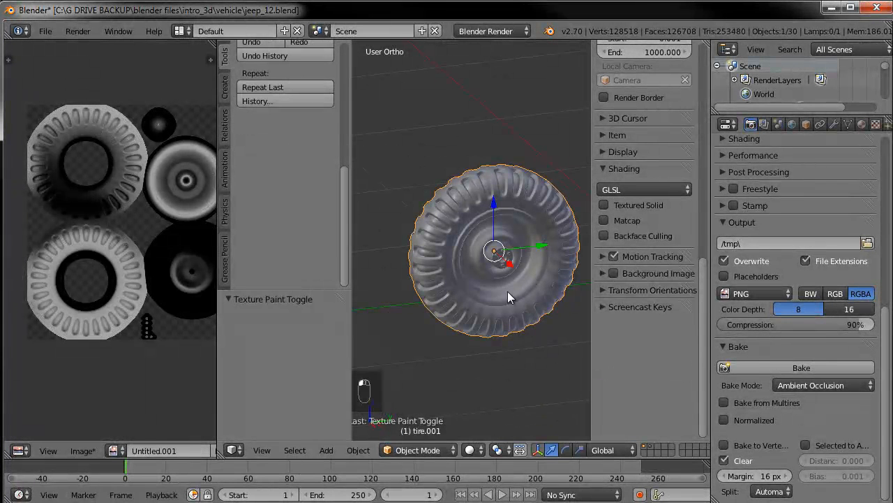
{"action": "key", "text": "m"}
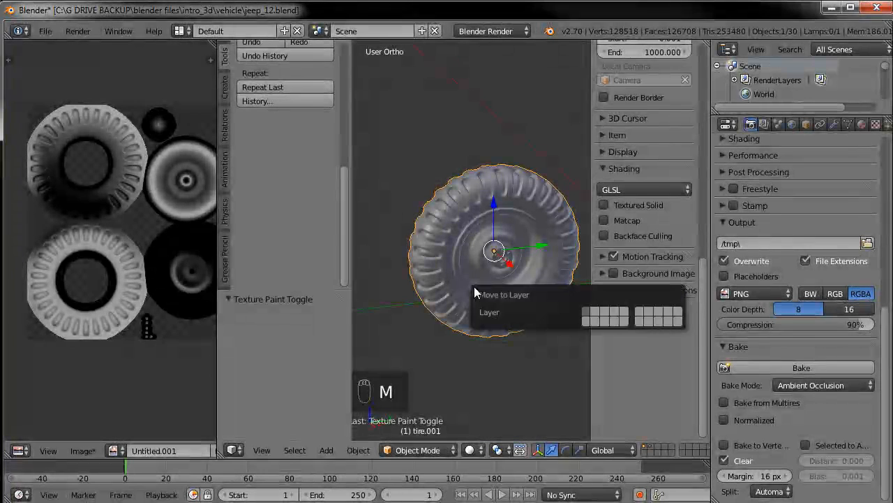
{"action": "left_click", "coordinate": [597, 316]}
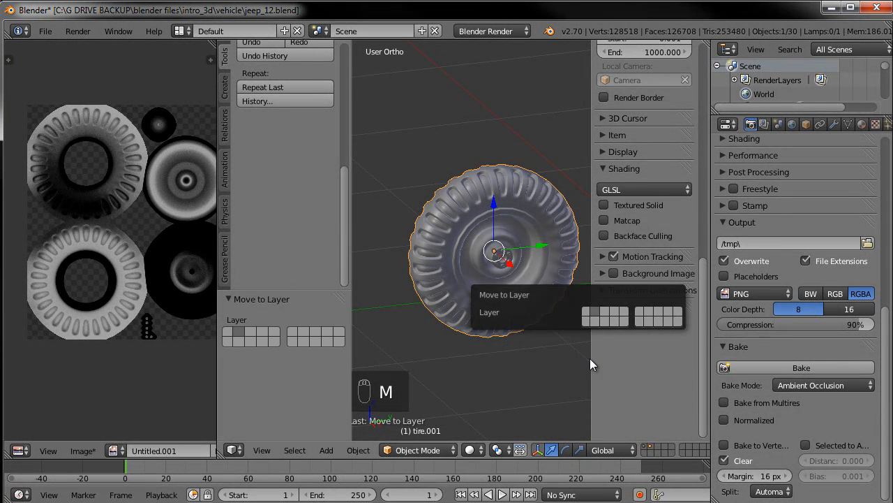
{"action": "left_click", "coordinate": [648, 448]}
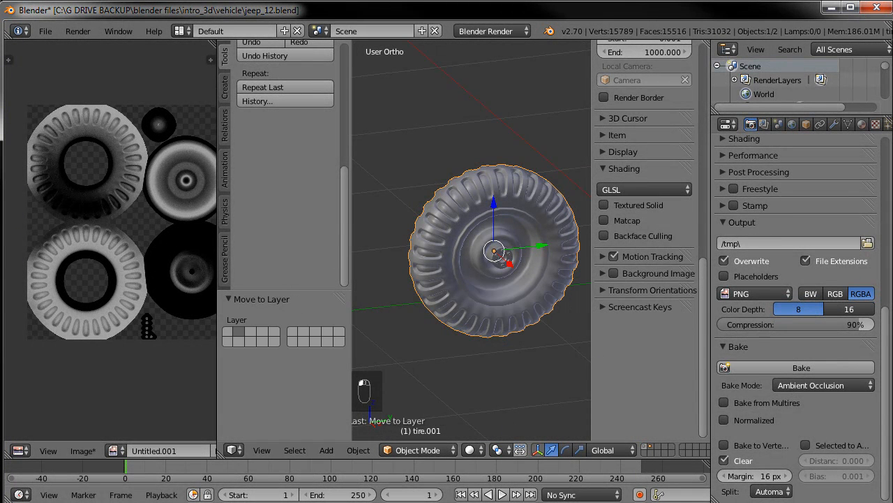
Re-bake ambient occlusion for the isolated tire and change the viewport shading mode
{"action": "left_click", "coordinate": [779, 367]}
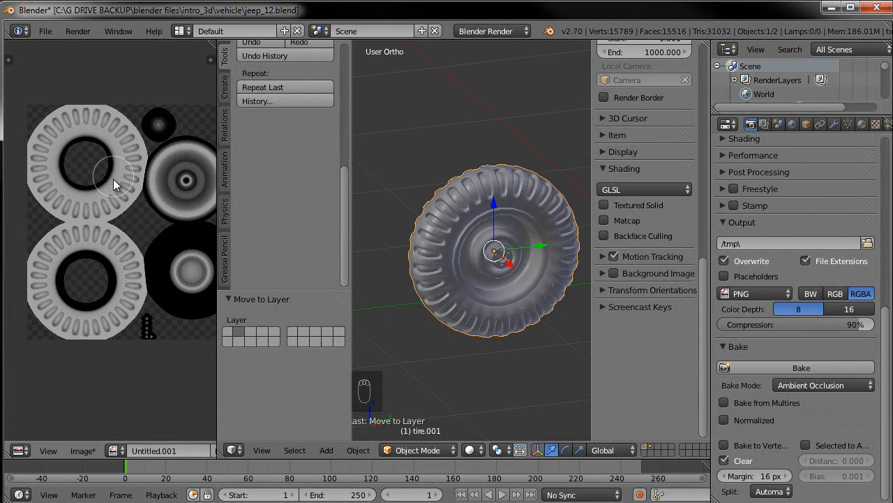
{"action": "middle_click_drag", "start_coordinate": [169, 245], "coordinate": [148, 236]}
{"action": "scroll", "coordinate": [150, 313], "scroll_direction": "up", "scroll_amount": 1}
{"action": "scroll", "coordinate": [150, 314], "scroll_direction": "up", "scroll_amount": 2}
{"action": "scroll", "coordinate": [149, 312], "scroll_direction": "down", "scroll_amount": 2}
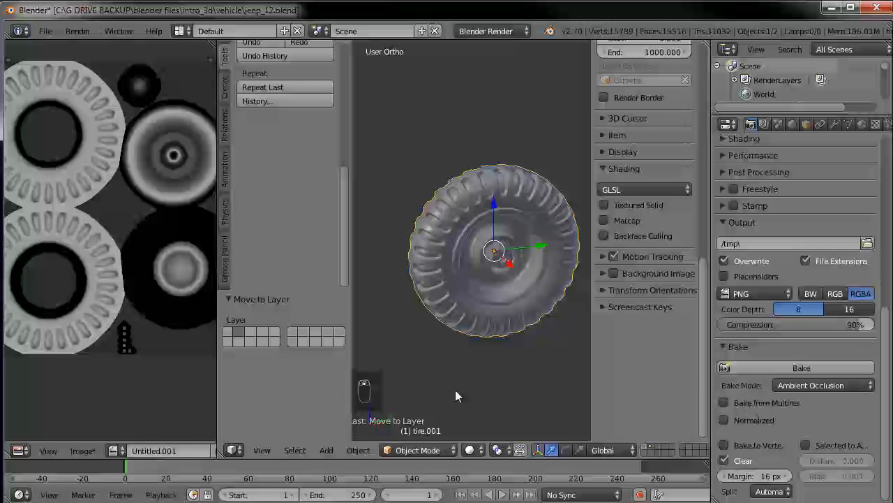
{"action": "left_click", "coordinate": [470, 449]}
{"action": "left_click", "coordinate": [500, 388]}
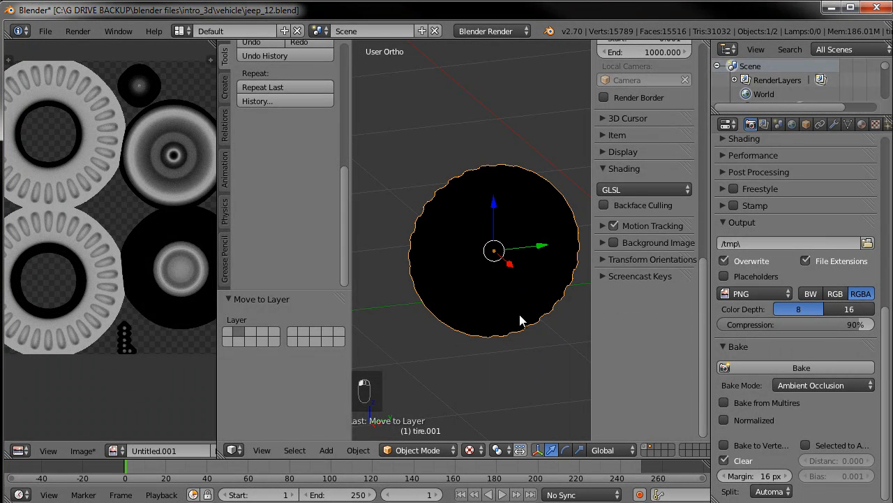
Save the baked image as wheel-tire_AO.jpg in the textures folder
{"action": "left_click", "coordinate": [84, 451]}
{"action": "left_click", "coordinate": [129, 364]}
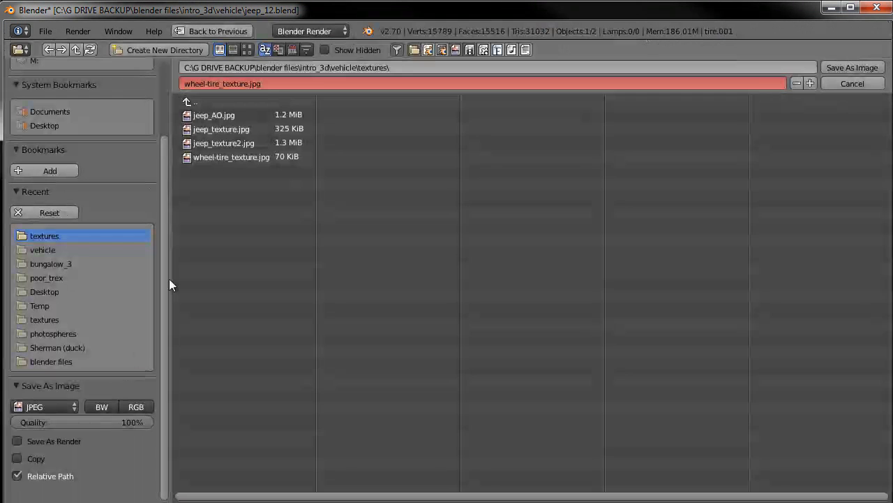
{"action": "left_click", "coordinate": [213, 157]}
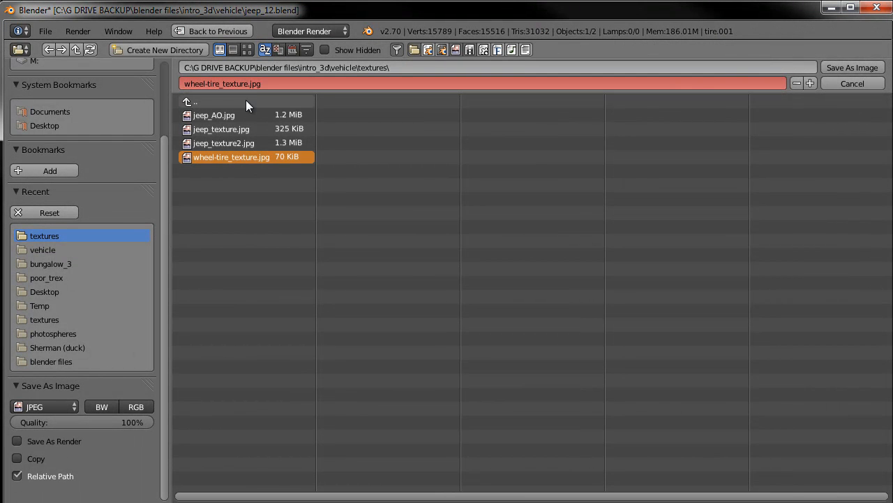
{"action": "type", "text": "A"}
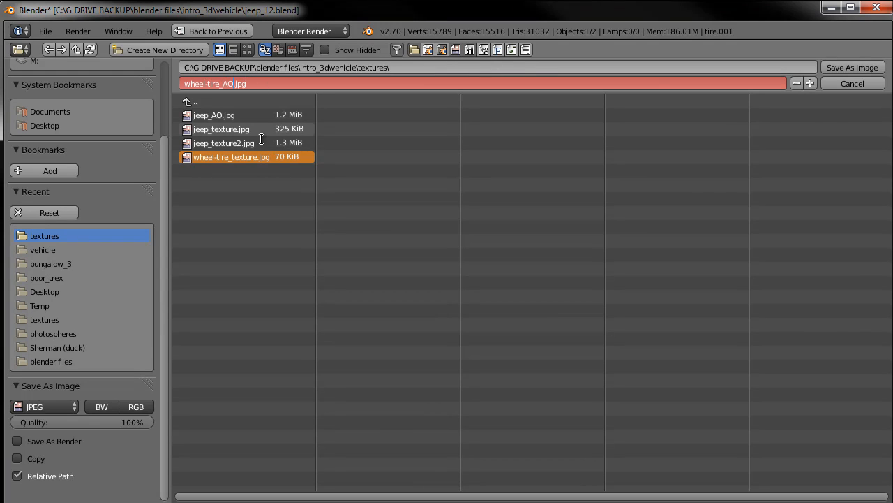
{"action": "type", "text": "O"}
{"action": "key", "text": "Return"}
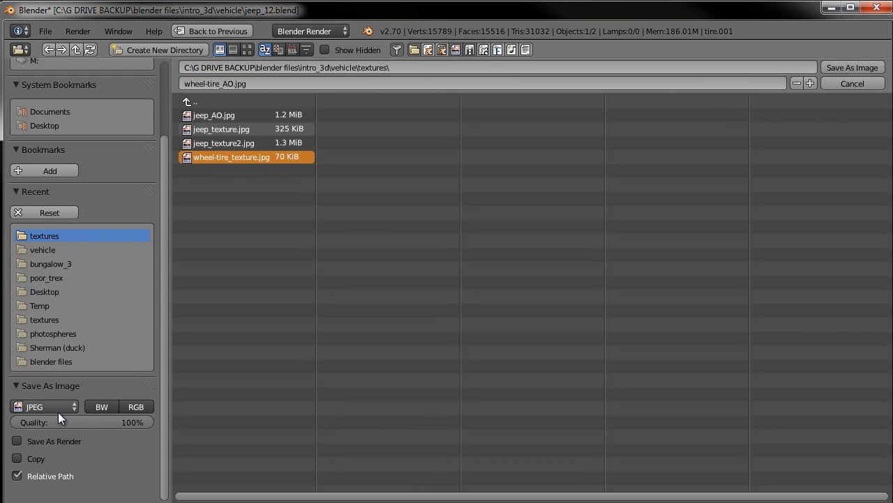
{"action": "left_click", "coordinate": [864, 69]}
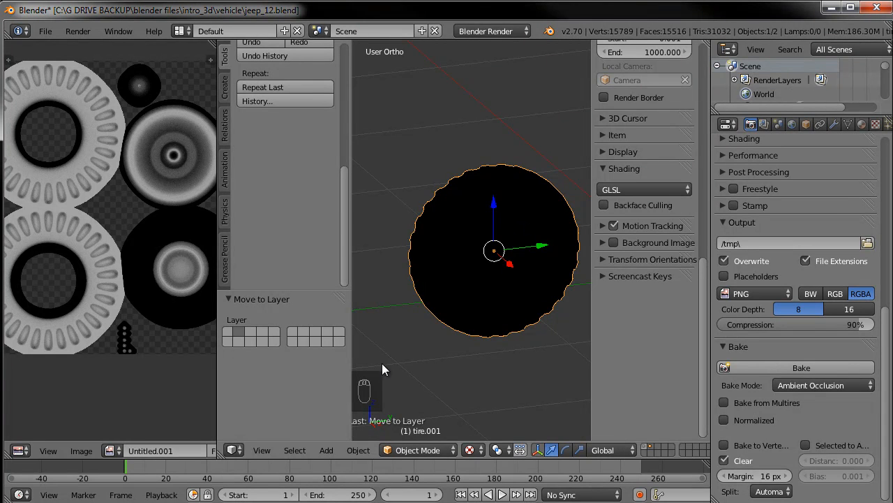
Switch to Photoshop and open wheel-tire_AO.jpg alongside wheel-tire_texture.jpg
{"action": "left_click", "coordinate": [377, 501]}
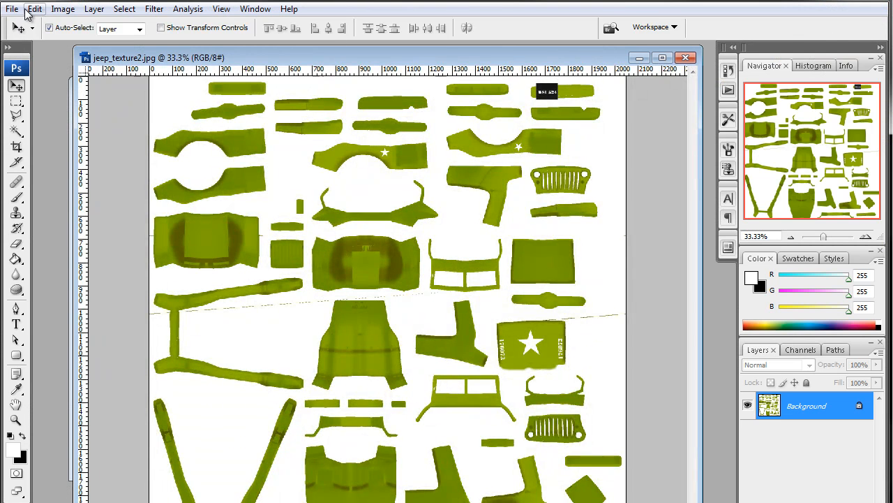
{"action": "left_click", "coordinate": [12, 9]}
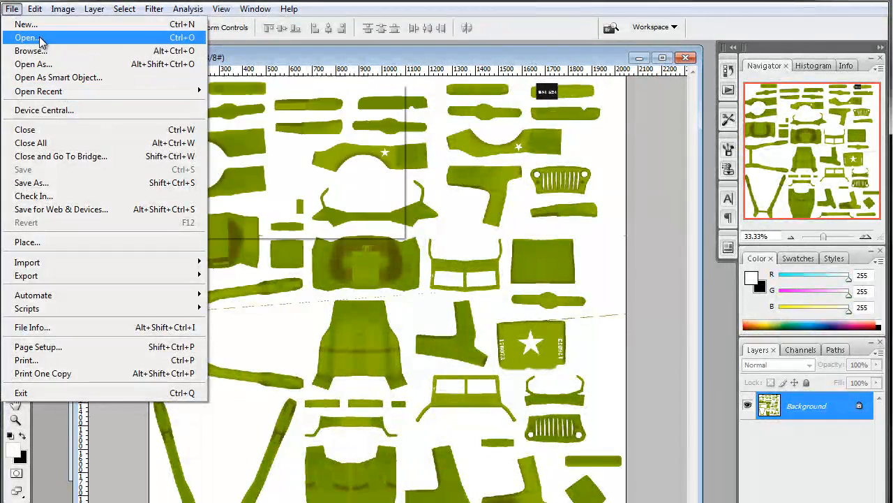
{"action": "left_click", "coordinate": [28, 38]}
{"action": "left_click_drag", "start_coordinate": [432, 180], "coordinate": [540, 102]}
{"action": "left_click", "coordinate": [744, 282]}
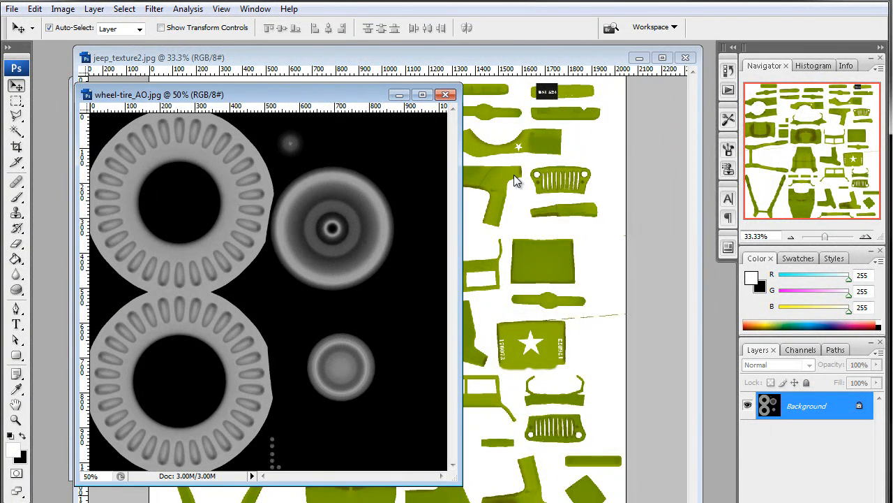
{"action": "left_click_drag", "start_coordinate": [331, 101], "coordinate": [506, 105]}
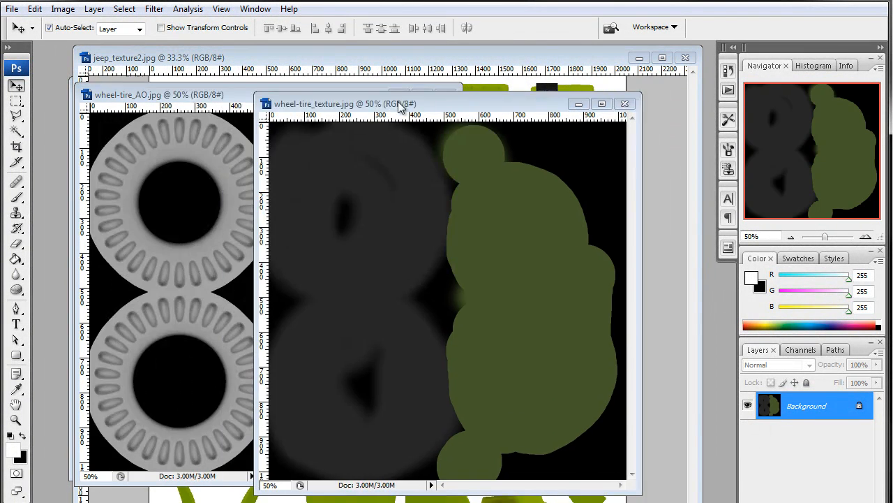
Copy the AO image as a new layer onto wheel-tire_texture.jpg and align it over the painted texture
{"action": "left_click", "coordinate": [361, 211]}
{"action": "left_click_drag", "start_coordinate": [505, 212], "coordinate": [537, 208]}
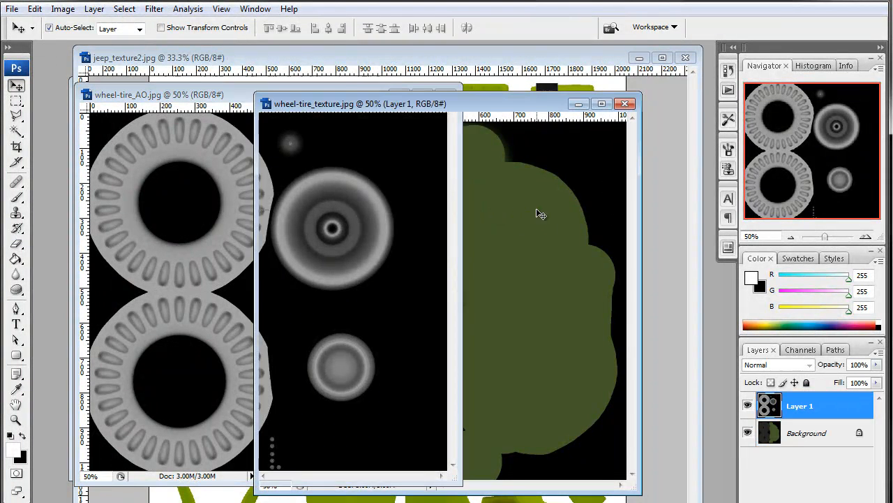
{"action": "left_click_drag", "start_coordinate": [639, 493], "coordinate": [680, 502]}
{"action": "mouse_move", "coordinate": [377, 288]}
{"action": "left_mouse_down"}
{"action": "mouse_move", "coordinate": [392, 300]}
{"action": "mouse_move", "coordinate": [377, 288]}
{"action": "left_mouse_up"}
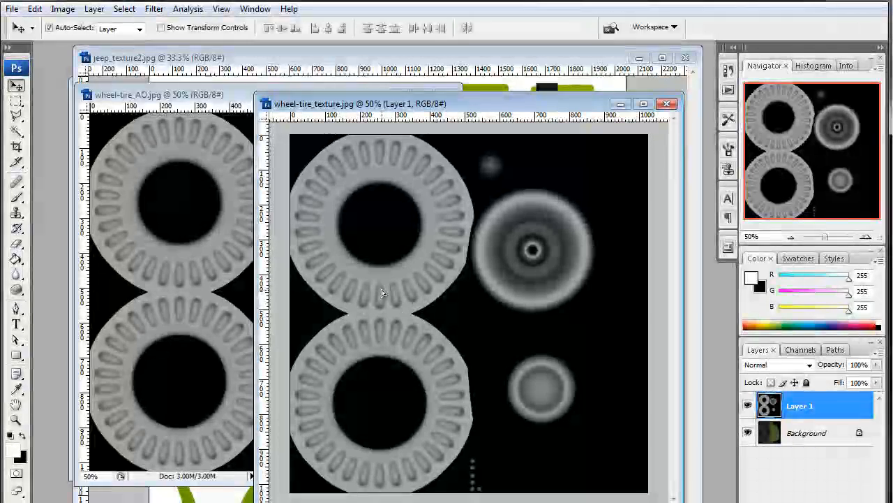
{"action": "left_click_drag", "start_coordinate": [393, 102], "coordinate": [260, 62]}
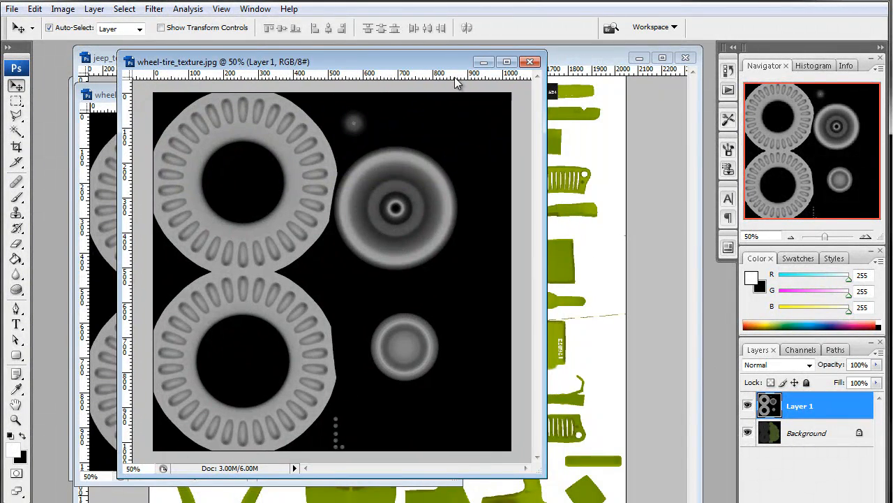
{"action": "left_click_drag", "start_coordinate": [439, 62], "coordinate": [363, 83]}
Undo the last change in jeep_texture2.jpg and move its window aside behind the wheel texture
{"action": "left_click", "coordinate": [564, 59]}
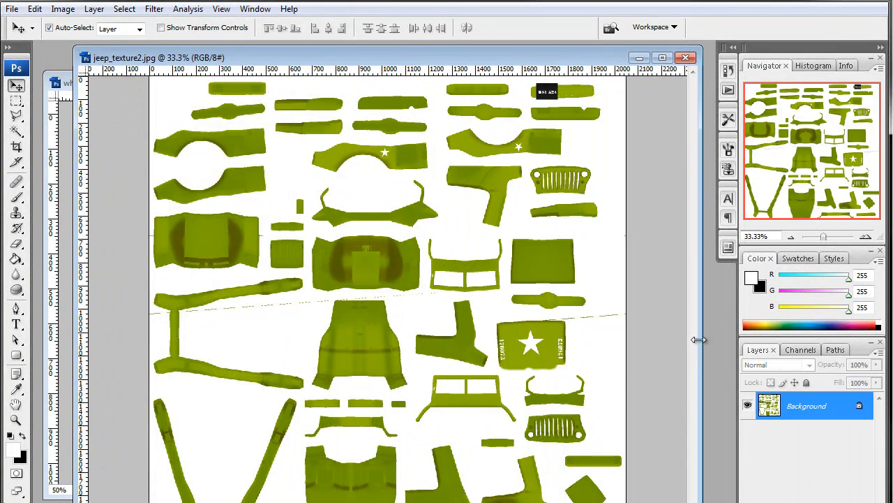
{"action": "key", "text": "ctrl+z"}
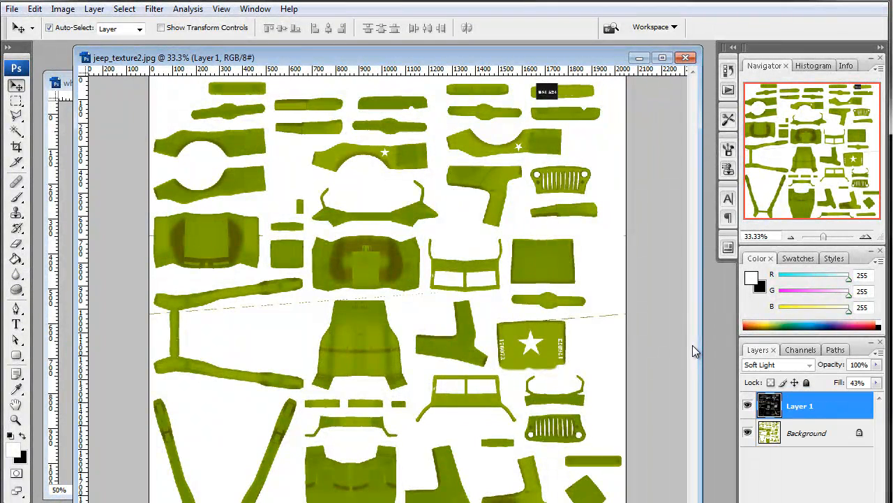
{"action": "left_click_drag", "start_coordinate": [123, 57], "coordinate": [213, 60]}
{"action": "left_click", "coordinate": [120, 83]}
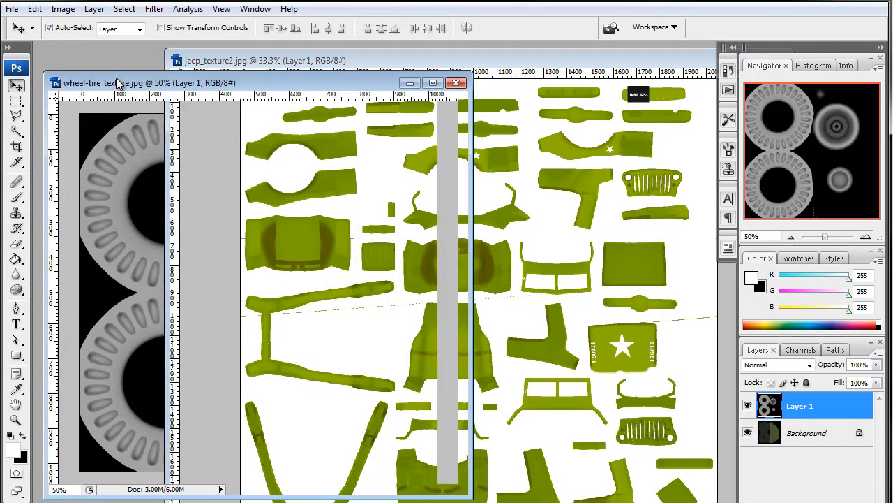
Set the AO layer's blend mode to Soft Light and its fill to 50%
{"action": "left_click", "coordinate": [784, 364]}
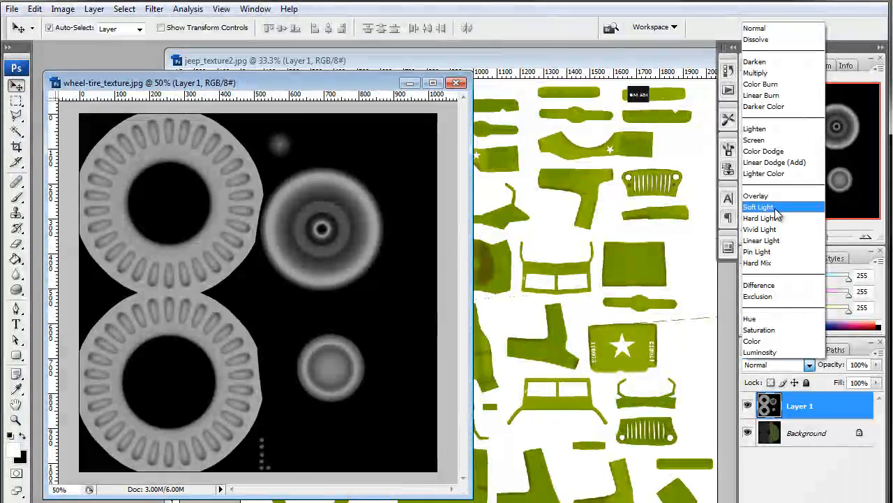
{"action": "left_click", "coordinate": [776, 215]}
{"action": "left_click_drag", "start_coordinate": [251, 84], "coordinate": [265, 84]}
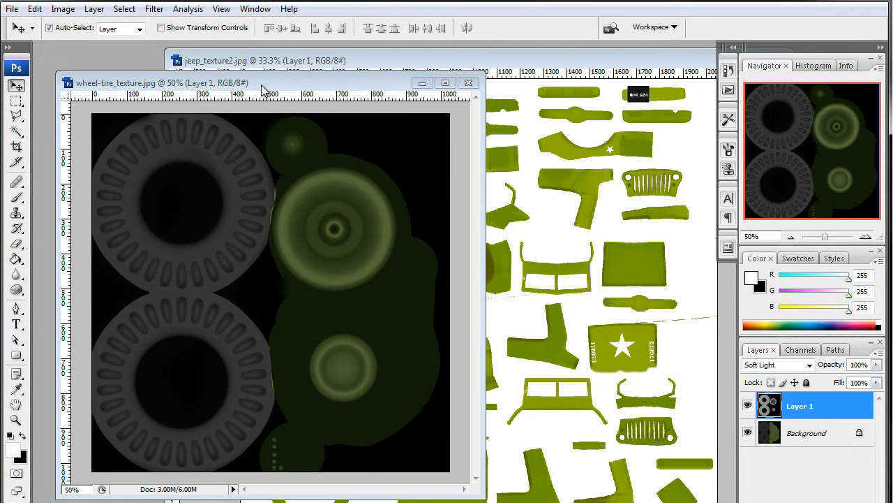
{"action": "left_click_drag", "start_coordinate": [876, 382], "coordinate": [792, 403]}
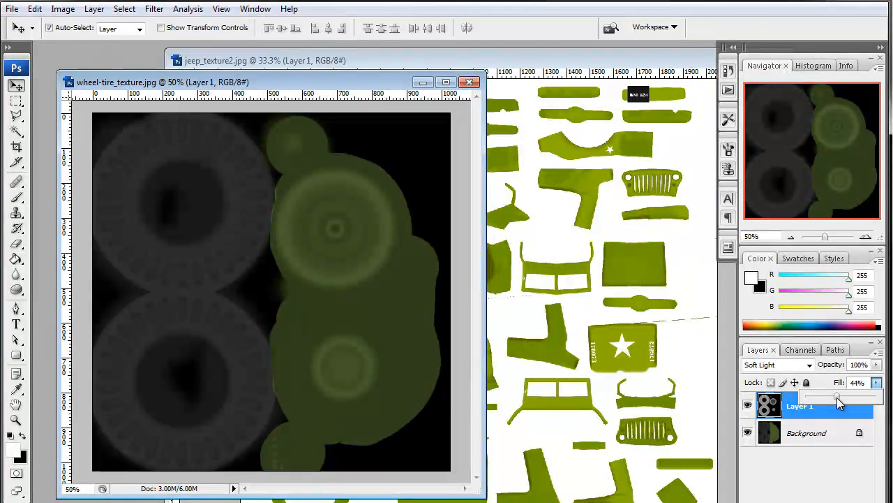
{"action": "left_click_drag", "start_coordinate": [837, 397], "coordinate": [842, 398]}
Merge the AO layer into the wheel texture's background layer
{"action": "left_click", "coordinate": [299, 86]}
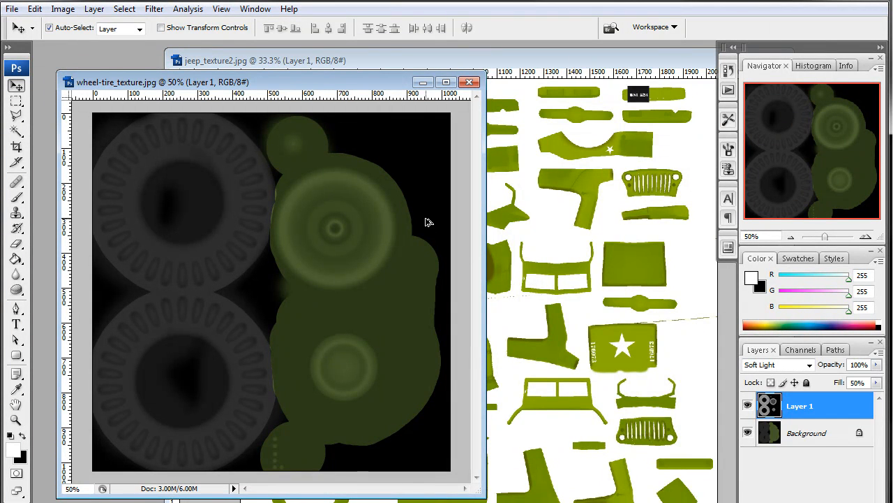
{"action": "key", "text": "ctrl+e"}
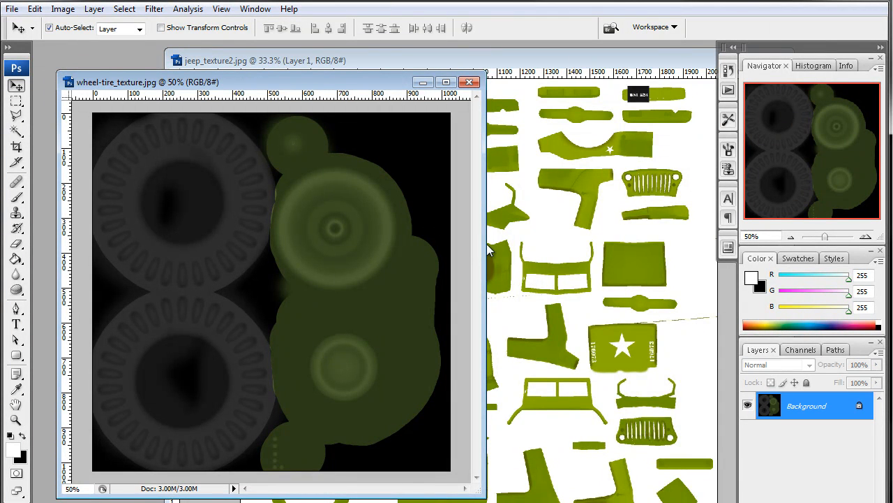
{"action": "key", "text": "ctrl+z"}
{"action": "right_click", "coordinate": [825, 409]}
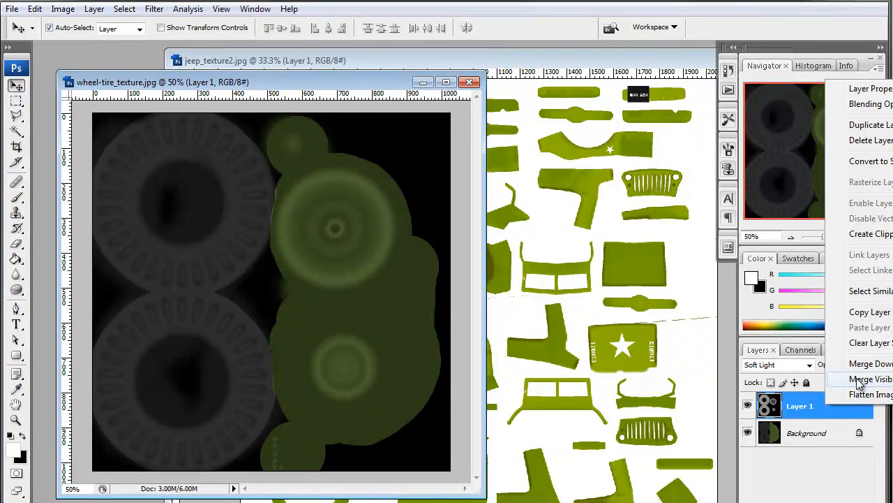
{"action": "left_click", "coordinate": [855, 395]}
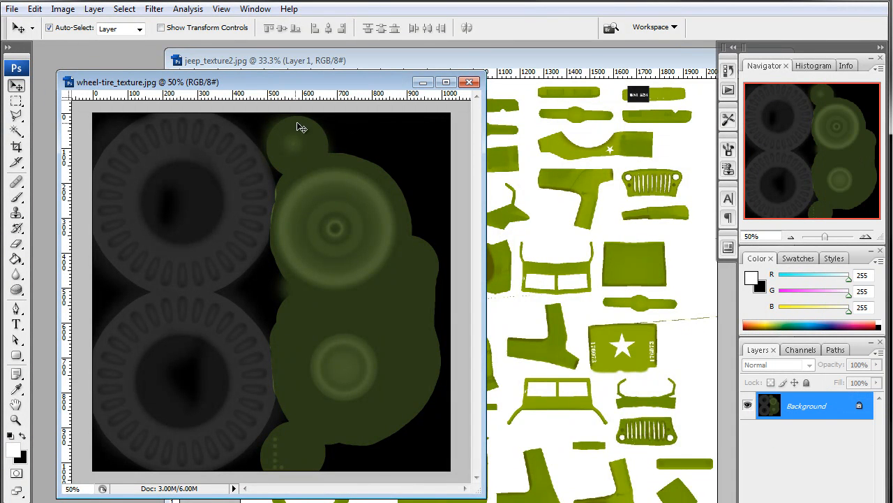
{"action": "left_click", "coordinate": [94, 8]}
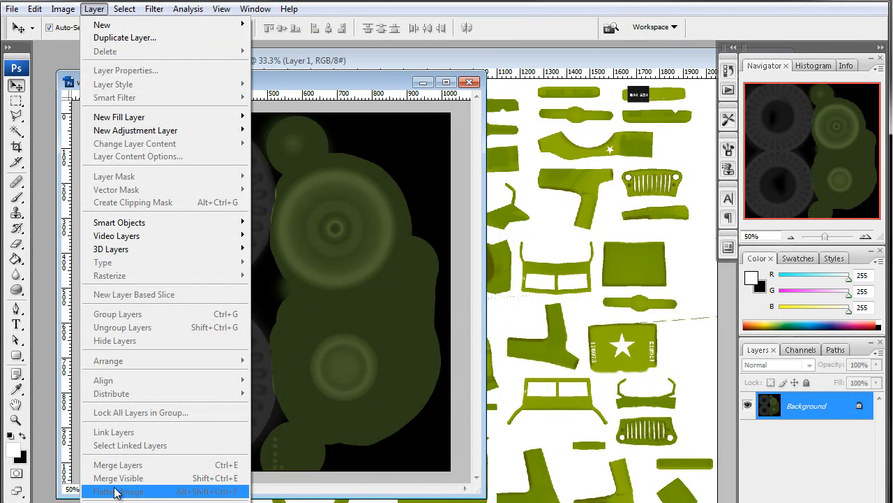
{"action": "left_click", "coordinate": [356, 82]}
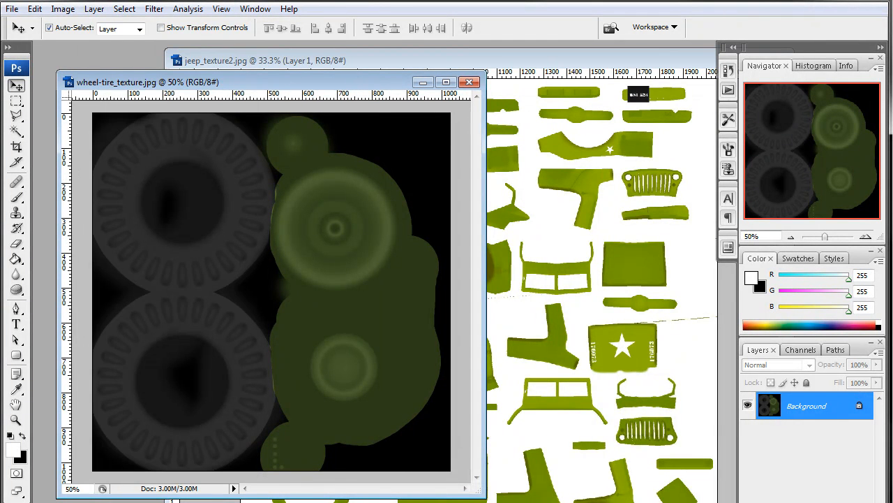
{"action": "left_click", "coordinate": [98, 10]}
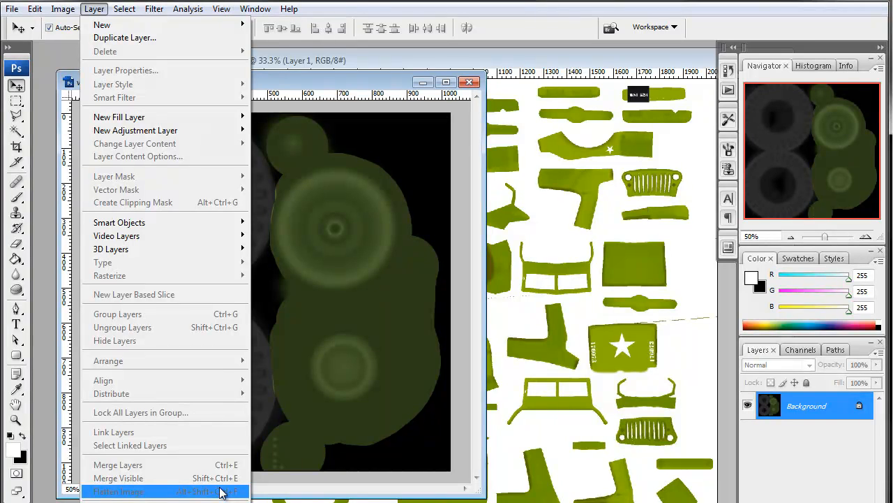
Save the merged wheel texture as a JPEG named wheel-tire_texture2.jpg in the textures folder with quality 12
{"action": "left_click", "coordinate": [356, 85]}
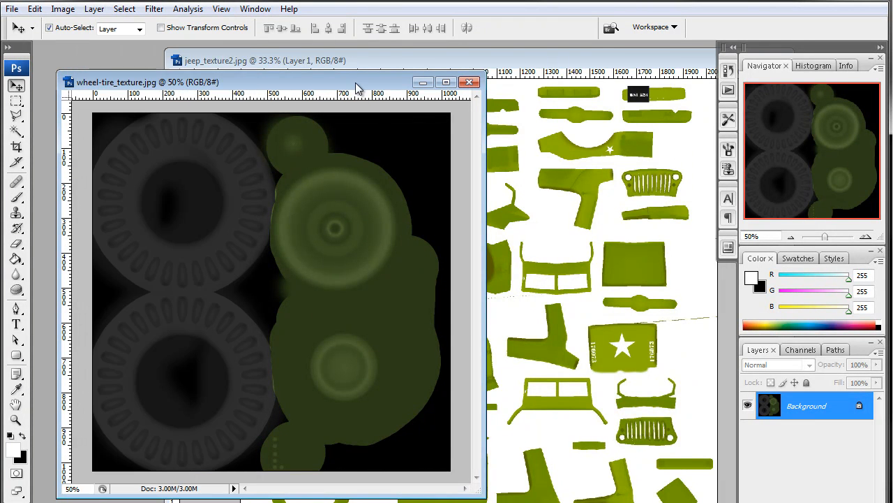
{"action": "left_click_drag", "start_coordinate": [356, 87], "coordinate": [384, 83]}
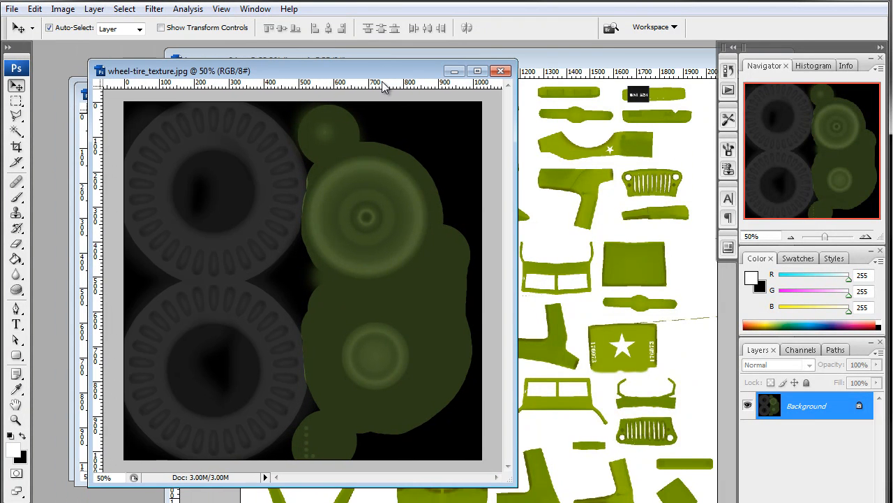
{"action": "key", "text": "ctrl+shift+s"}
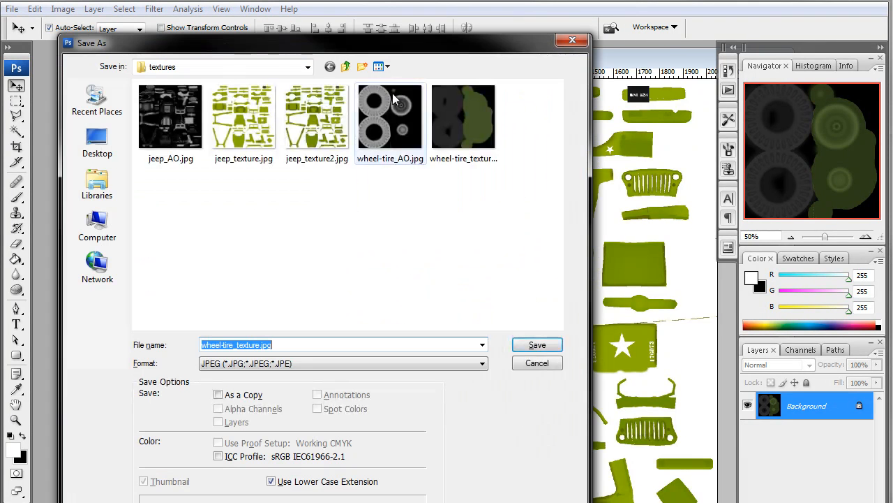
{"action": "left_click", "coordinate": [463, 123]}
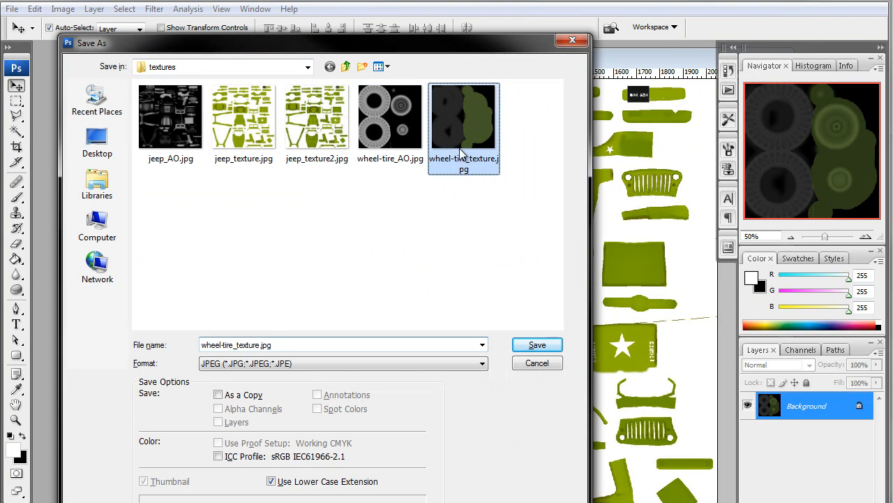
{"action": "left_click", "coordinate": [260, 344]}
{"action": "left_click", "coordinate": [260, 344]}
{"action": "type", "text": "2"}
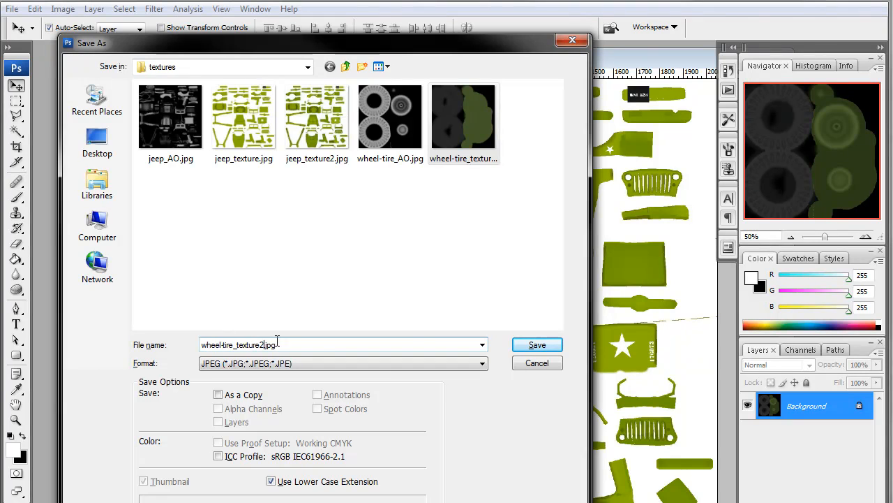
{"action": "left_click", "coordinate": [550, 347]}
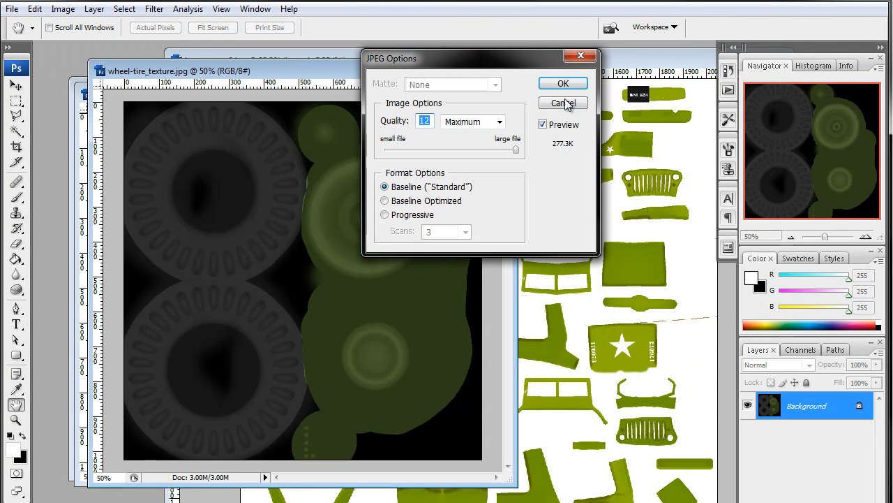
{"action": "left_click", "coordinate": [563, 84]}
Switch to Blender and add a new material named wheel tire to the selected tire object
{"action": "left_click", "coordinate": [829, 6]}
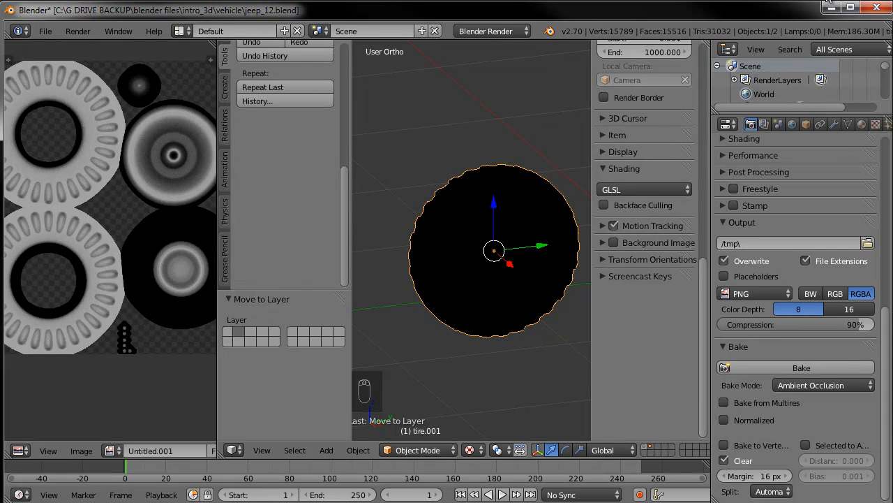
{"action": "left_click", "coordinate": [862, 124]}
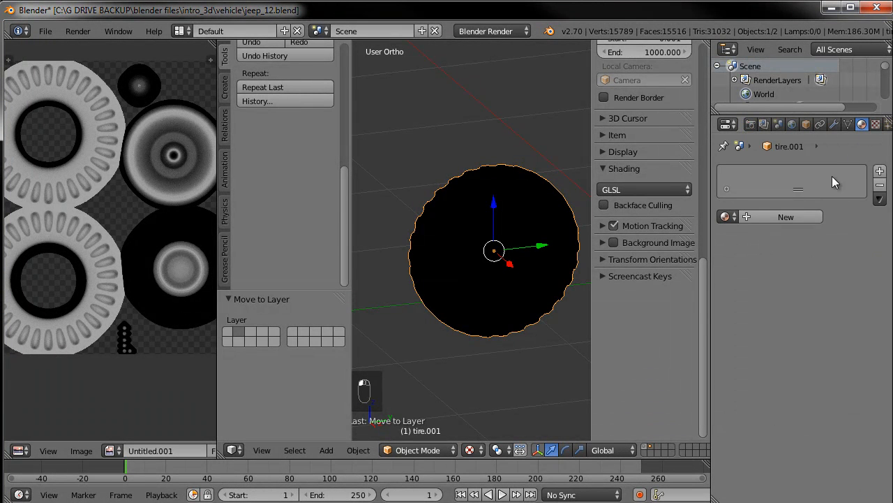
{"action": "left_click", "coordinate": [773, 216]}
{"action": "left_click", "coordinate": [756, 216]}
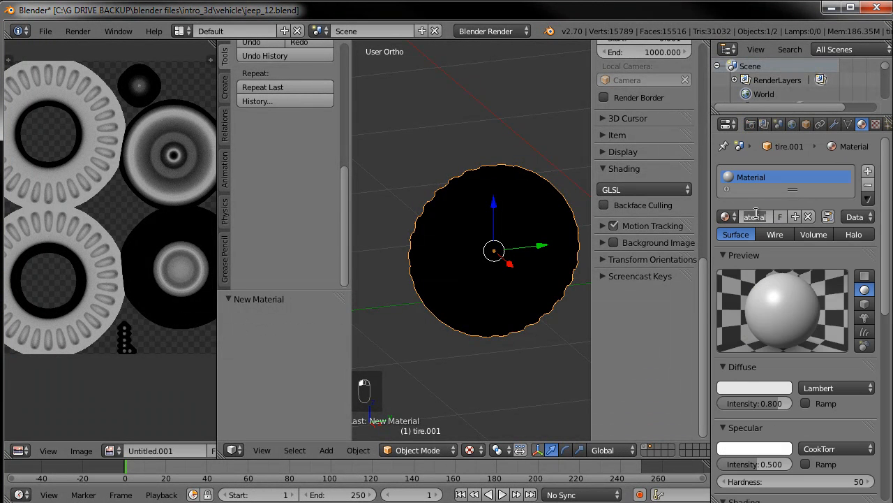
{"action": "type", "text": "wheel tire"}
{"action": "key", "text": "Return"}
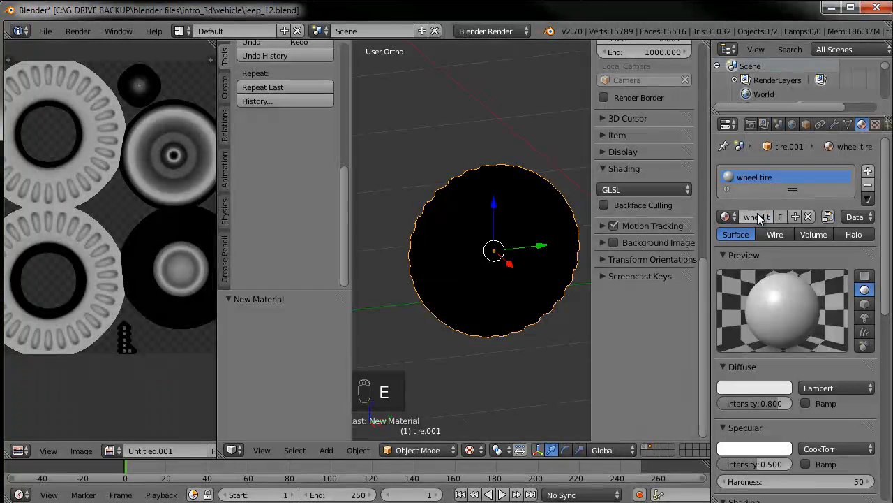
Add a new texture to the wheel tire material and set its type to Image or Movie
{"action": "left_click", "coordinate": [876, 126]}
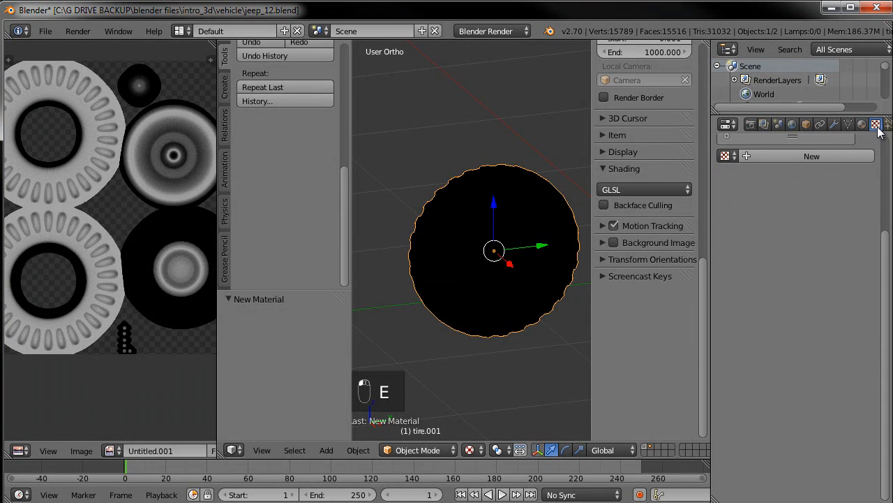
{"action": "left_click", "coordinate": [769, 285]}
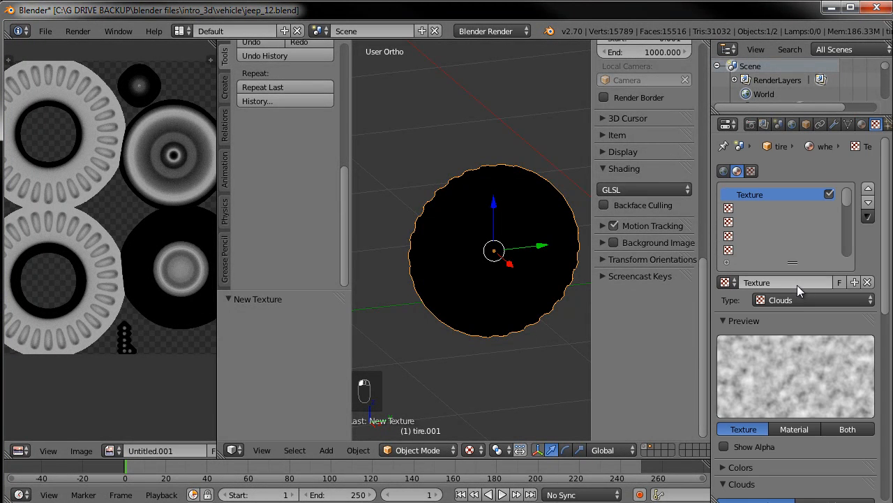
{"action": "left_click", "coordinate": [800, 299]}
{"action": "left_click", "coordinate": [804, 203]}
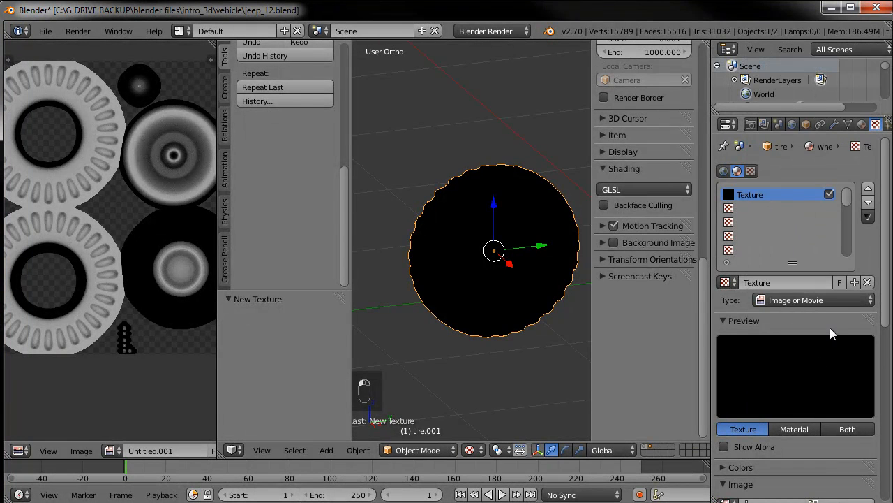
Load wheel-tire_texture2.jpg from the textures folder as the texture's image
{"action": "scroll", "coordinate": [793, 432], "scroll_direction": "down", "scroll_amount": 5}
{"action": "left_click", "coordinate": [841, 423]}
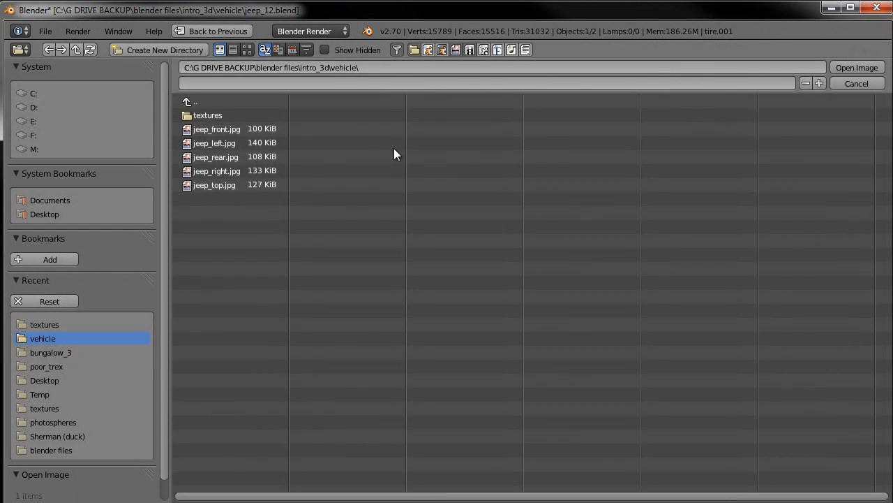
{"action": "left_click", "coordinate": [213, 115]}
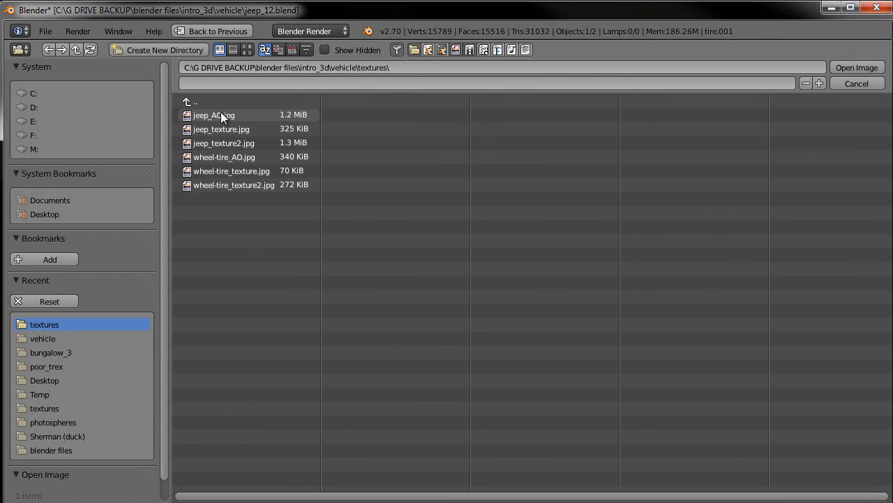
{"action": "left_click", "coordinate": [244, 185]}
{"action": "left_click", "coordinate": [848, 73]}
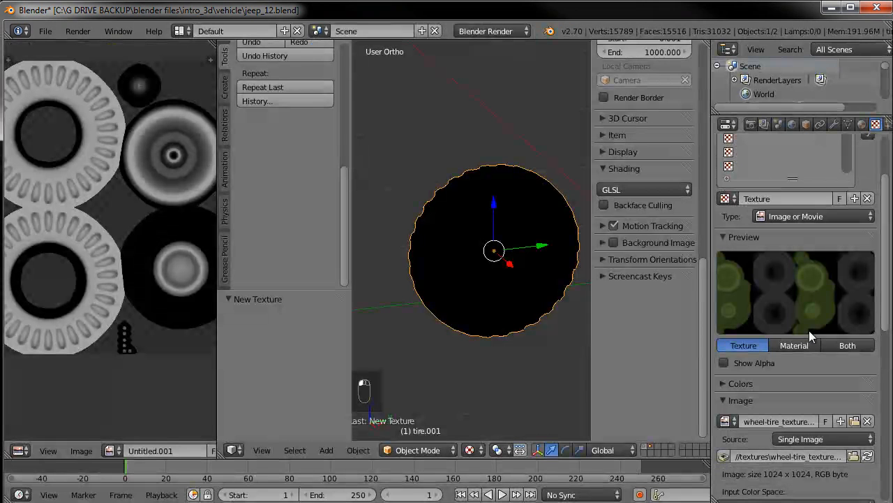
Set the texture's mapping coordinates to UV
{"action": "scroll", "coordinate": [807, 371], "scroll_direction": "down", "scroll_amount": 8}
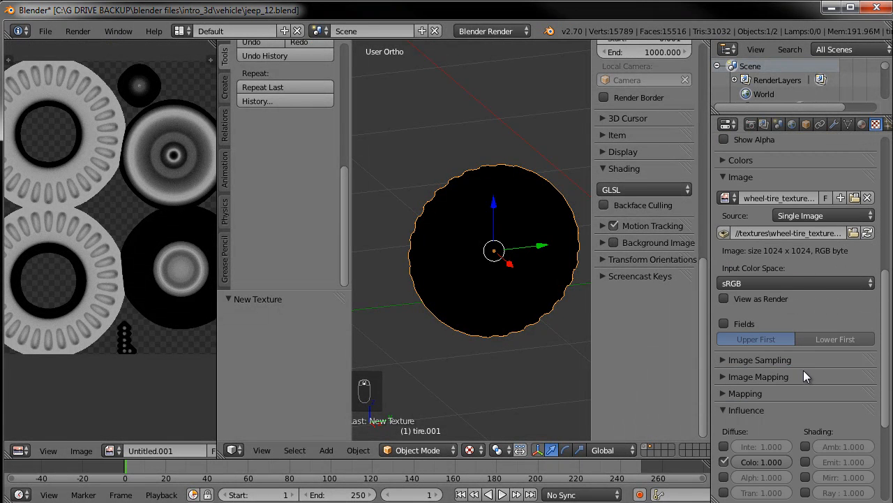
{"action": "left_click", "coordinate": [744, 392]}
{"action": "left_click", "coordinate": [798, 414]}
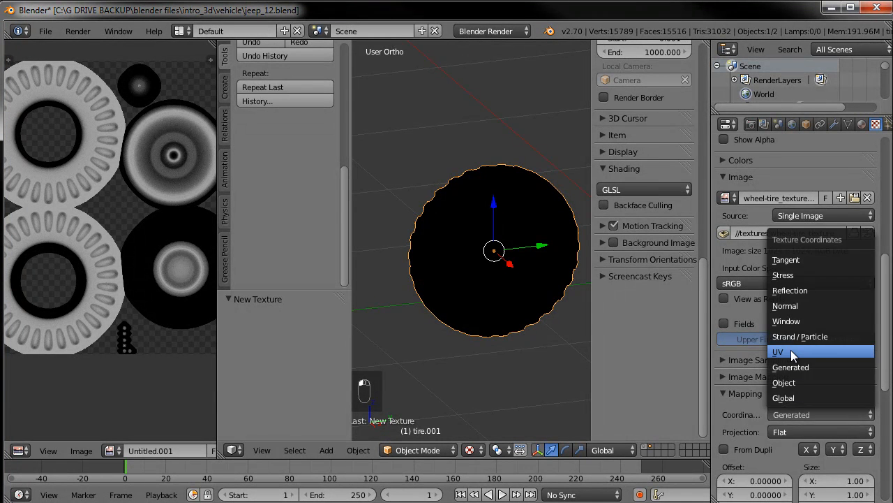
{"action": "left_click", "coordinate": [791, 351]}
{"action": "left_click", "coordinate": [721, 393]}
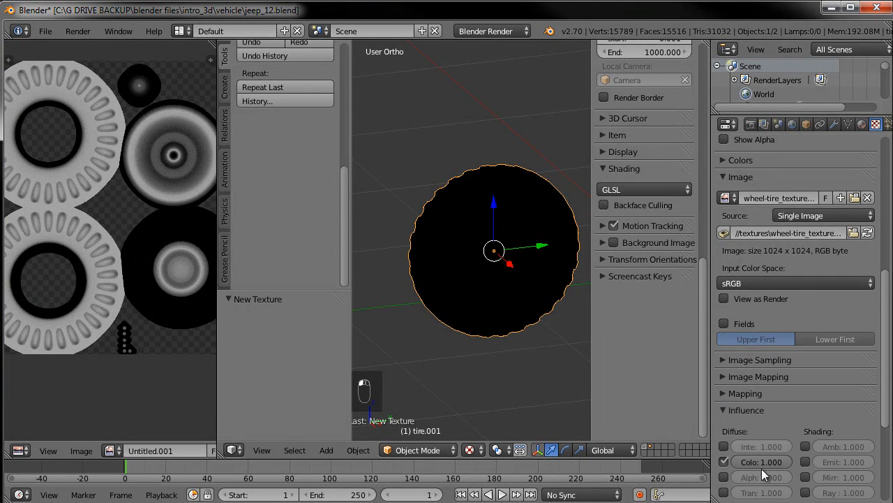
Switch the viewport to textured shading and widen the 3D view area
{"action": "left_click", "coordinate": [473, 450]}
{"action": "left_click", "coordinate": [489, 388]}
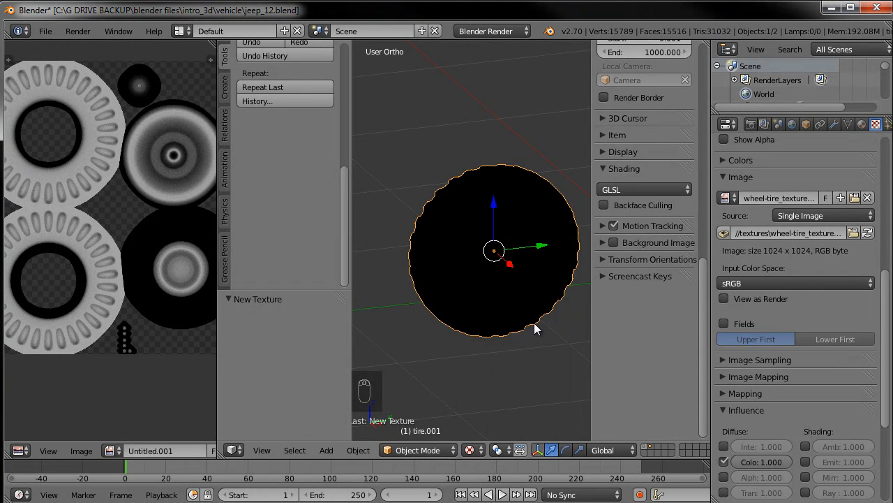
{"action": "middle_click_drag", "start_coordinate": [468, 351], "coordinate": [357, 349]}
{"action": "left_click_drag", "start_coordinate": [220, 334], "coordinate": [87, 327]}
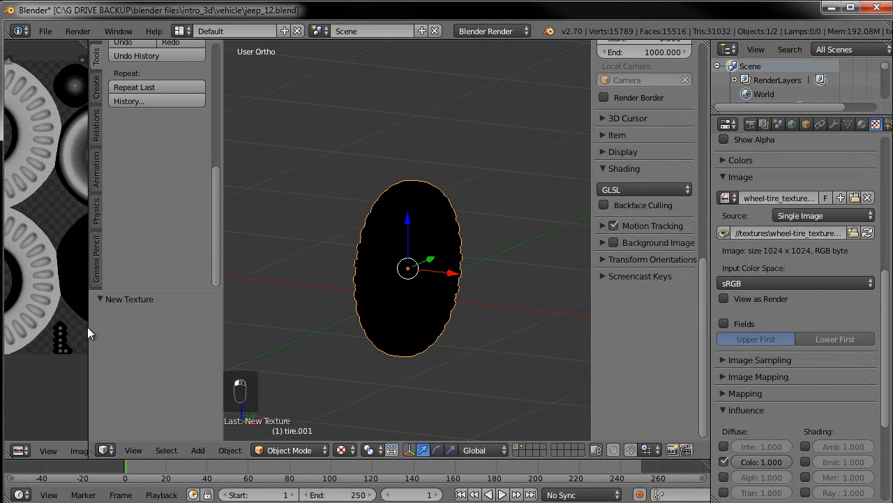
Show the scene layer with the whole wheel and orbit around the textured tire
{"action": "left_click", "coordinate": [516, 447], "text": "shift"}
{"action": "middle_click_drag", "start_coordinate": [477, 236], "coordinate": [425, 250]}
{"action": "scroll", "coordinate": [424, 250], "scroll_direction": "up", "scroll_amount": 6}
{"action": "middle_click_drag", "start_coordinate": [448, 290], "coordinate": [374, 301]}
{"action": "scroll", "coordinate": [441, 302], "scroll_direction": "down", "scroll_amount": 4}
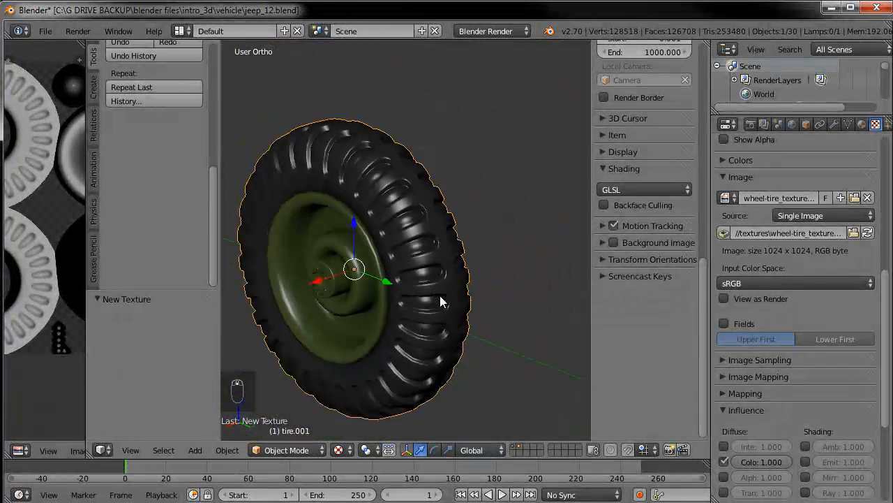
{"action": "scroll", "coordinate": [440, 301], "scroll_direction": "up", "scroll_amount": 2}
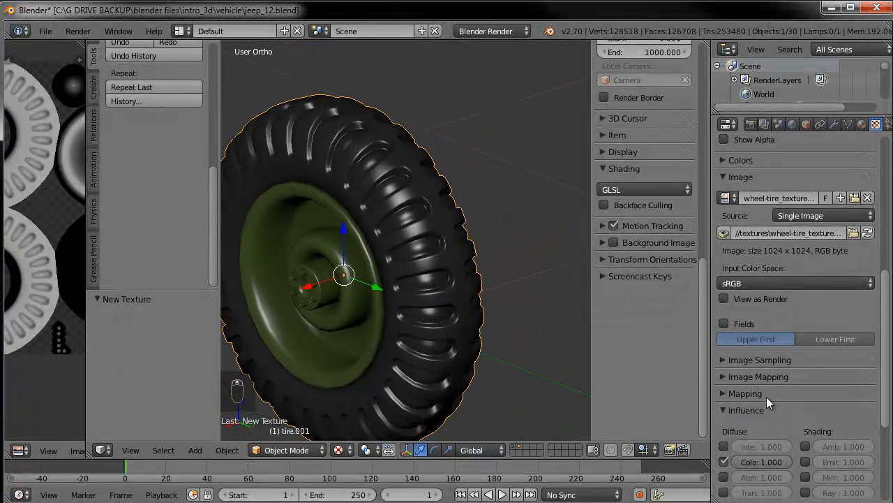
Set the wheel tire material's specular intensity to 0.15 and its hardness to 30
{"action": "left_click", "coordinate": [862, 124]}
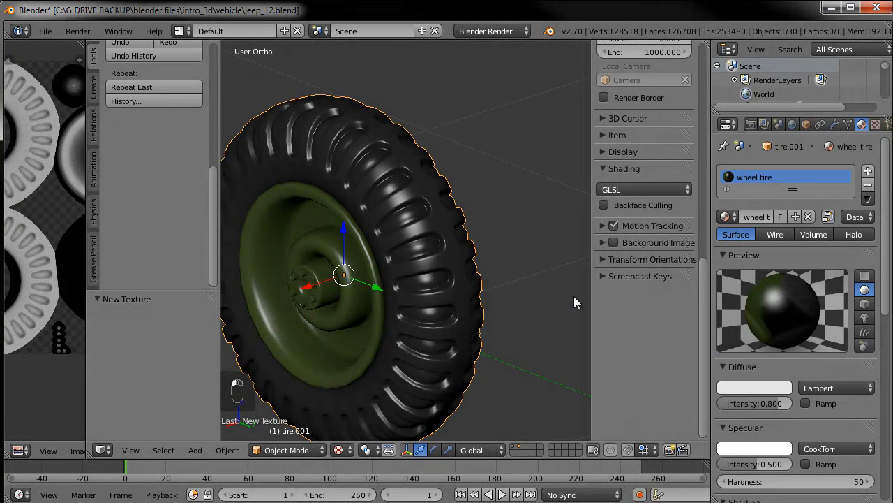
{"action": "left_click", "coordinate": [751, 464]}
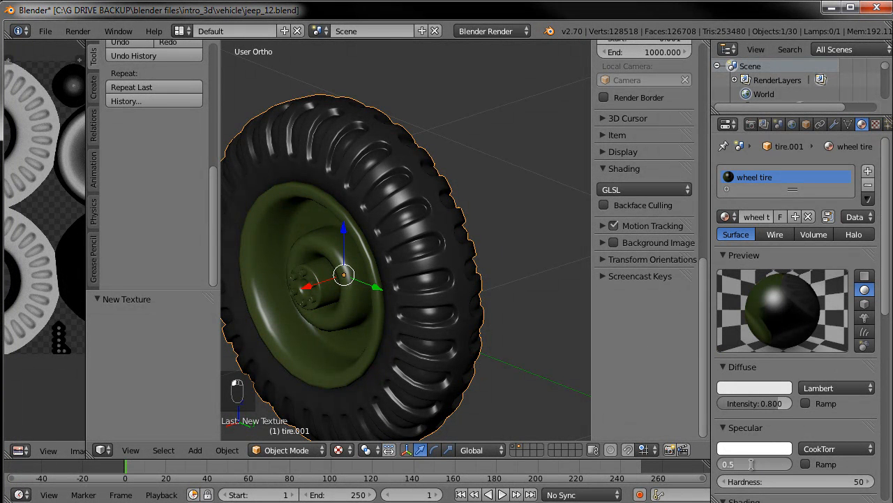
{"action": "type", "text": "0.15"}
{"action": "key", "text": "Return"}
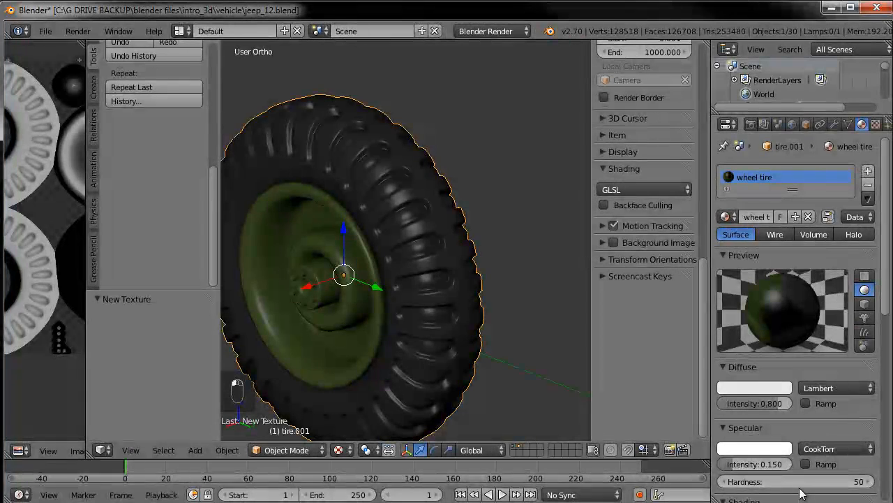
{"action": "left_click", "coordinate": [801, 478]}
{"action": "type", "text": "30"}
{"action": "key", "text": "Return"}
Inspect the textured tire closely from several angles and zoom levels
{"action": "middle_click_drag", "start_coordinate": [413, 283], "coordinate": [454, 317]}
{"action": "scroll", "coordinate": [454, 315], "scroll_direction": "up", "scroll_amount": 5}
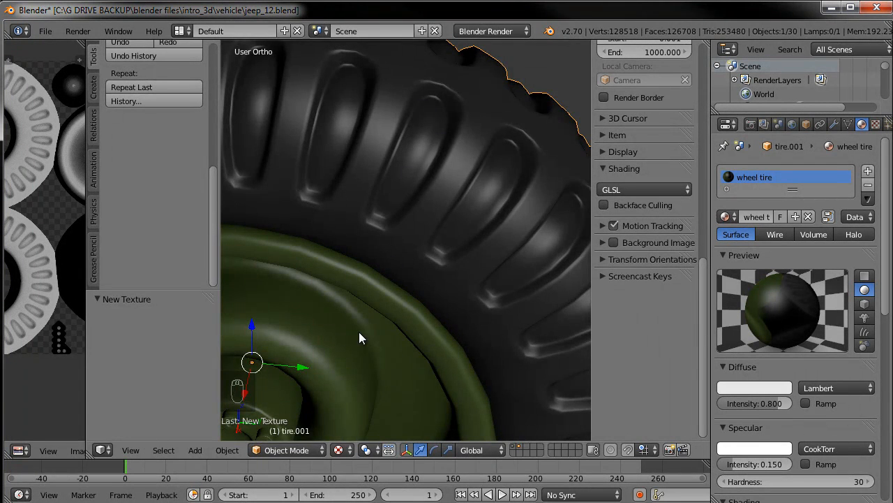
{"action": "scroll", "coordinate": [390, 293], "scroll_direction": "down", "scroll_amount": 3}
{"action": "scroll", "coordinate": [419, 265], "scroll_direction": "up", "scroll_amount": 3}
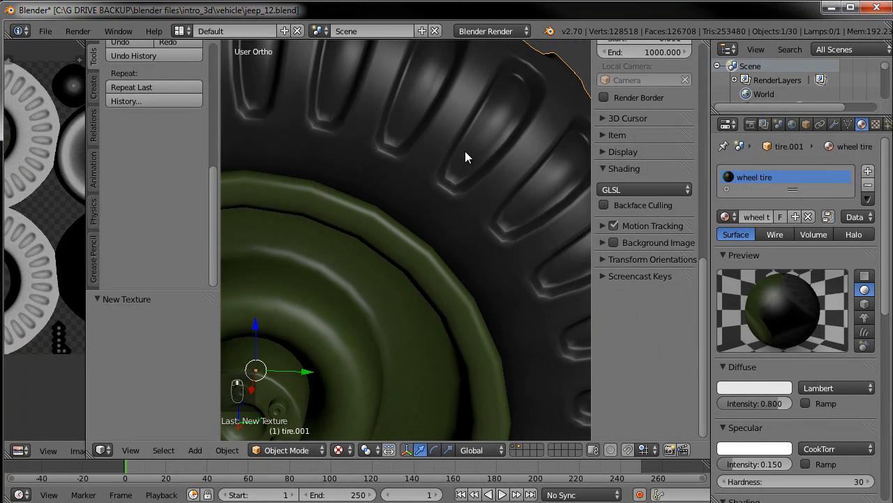
{"action": "scroll", "coordinate": [437, 260], "scroll_direction": "down", "scroll_amount": 5}
{"action": "mouse_move", "coordinate": [434, 295]}
{"action": "middle_mouse_down"}
{"action": "mouse_move", "coordinate": [485, 243]}
{"action": "mouse_move", "coordinate": [381, 285]}
{"action": "mouse_move", "coordinate": [424, 303]}
{"action": "mouse_move", "coordinate": [477, 301]}
{"action": "mouse_move", "coordinate": [477, 294]}
{"action": "middle_mouse_up"}
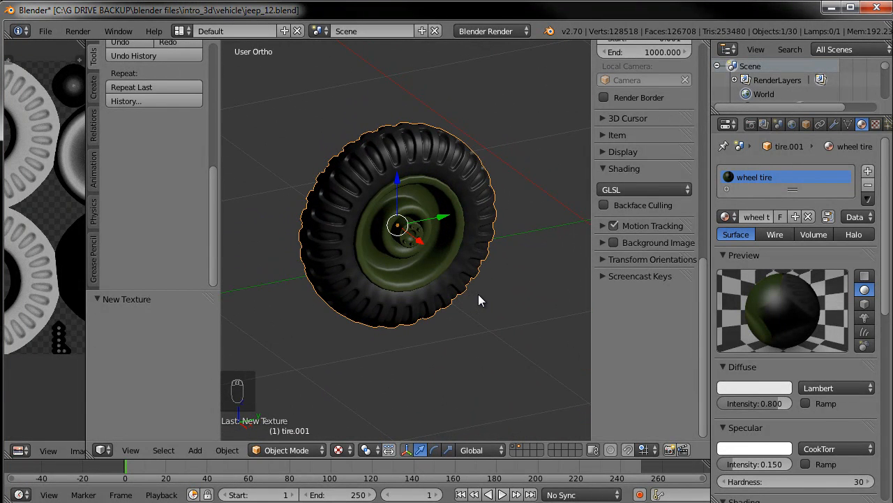
{"action": "middle_click_drag", "start_coordinate": [479, 281], "coordinate": [463, 217]}
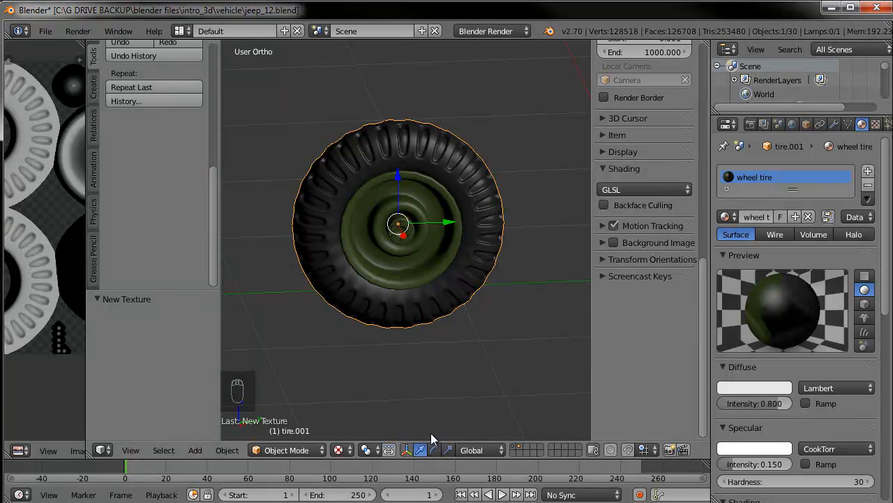
Switch the tire into Texture Paint mode and widen the tool panel area
{"action": "left_click", "coordinate": [346, 449]}
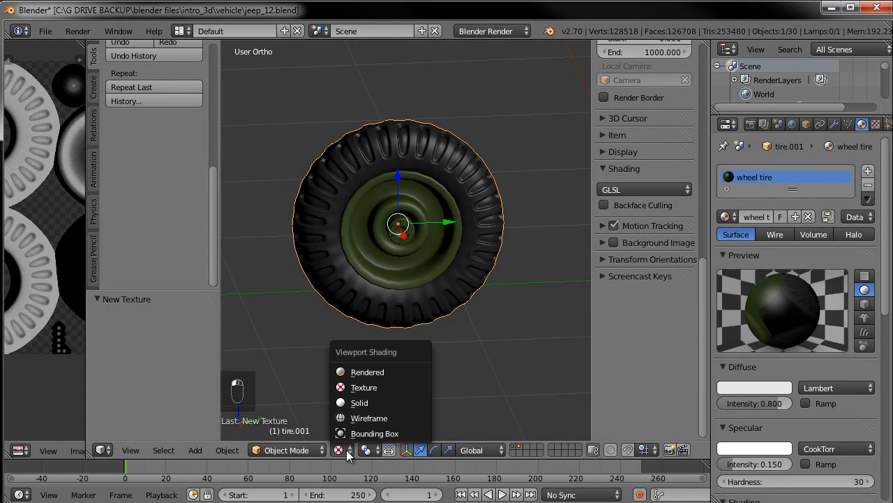
{"action": "left_click", "coordinate": [283, 449]}
{"action": "left_click", "coordinate": [290, 356]}
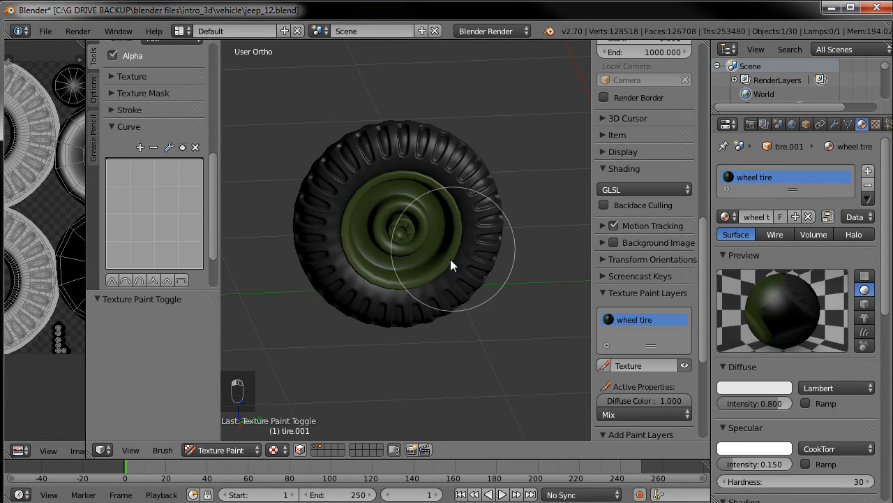
{"action": "left_click_drag", "start_coordinate": [84, 418], "coordinate": [175, 419]}
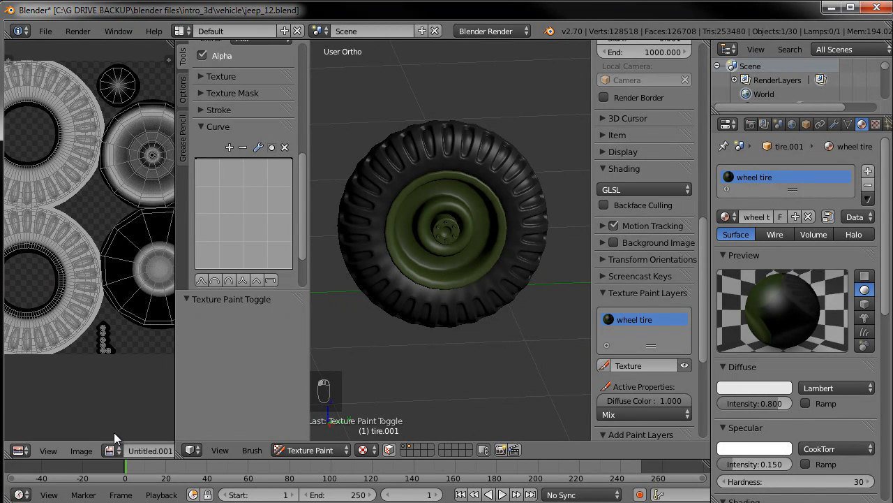
Display wheel-tire_texture2.jpg in the image editor for painting
{"action": "left_click", "coordinate": [109, 451]}
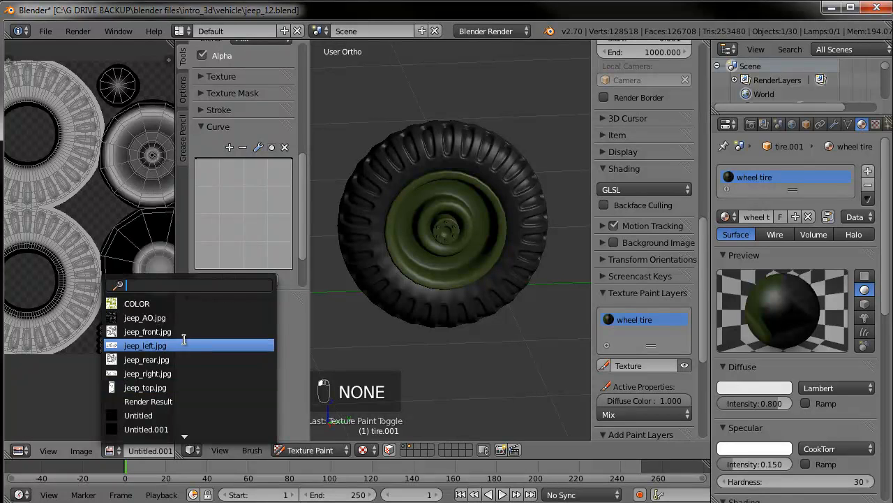
{"action": "scroll", "coordinate": [179, 394], "scroll_direction": "down", "scroll_amount": 4}
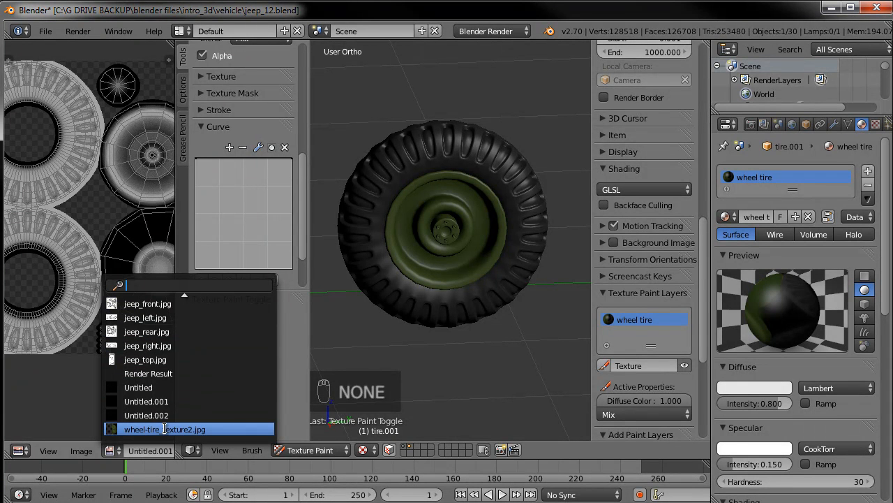
{"action": "left_click", "coordinate": [171, 429]}
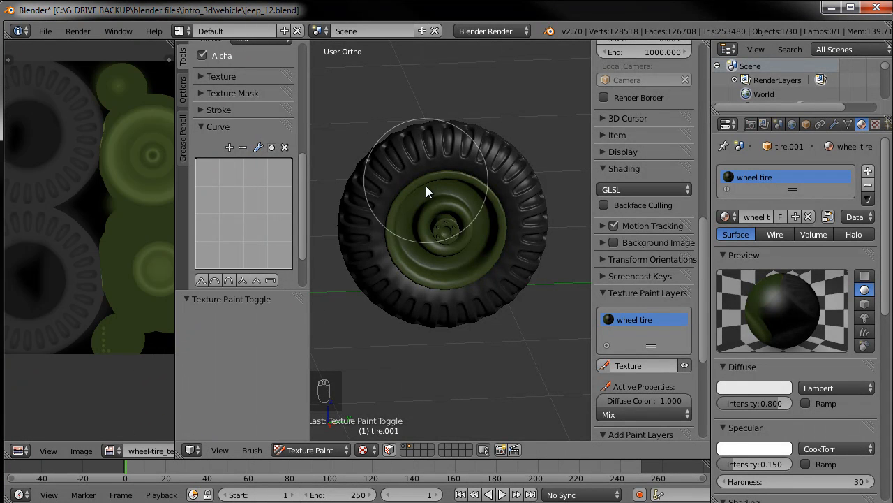
{"action": "scroll", "coordinate": [226, 178], "scroll_direction": "up", "scroll_amount": 8}
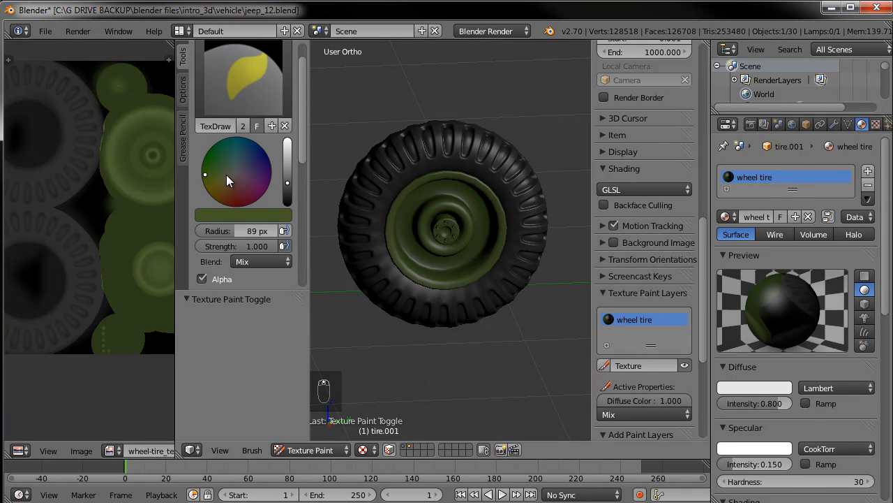
Pick a brown paint color for the texture brush
{"action": "left_click", "coordinate": [226, 198]}
{"action": "left_click_drag", "start_coordinate": [289, 181], "coordinate": [289, 177]}
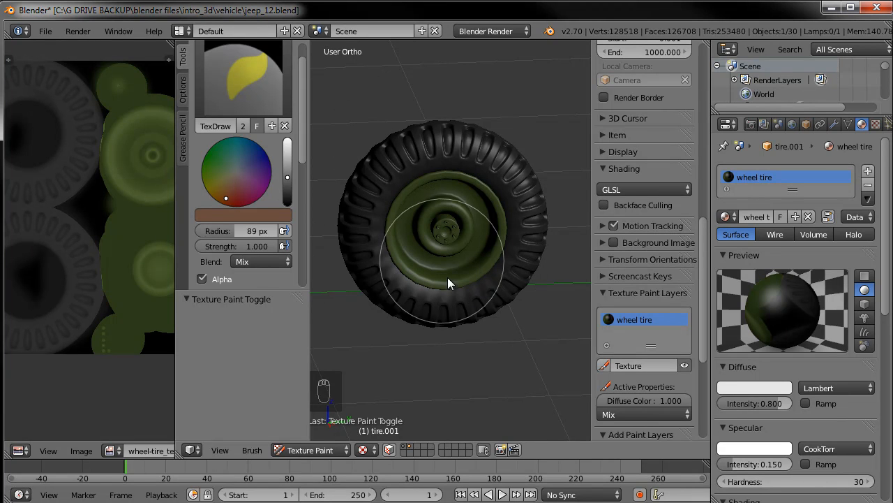
In Edit Mode, assign wheel-tire_texture2.jpg as the image for the tire's UV faces
{"action": "key", "text": "Tab"}
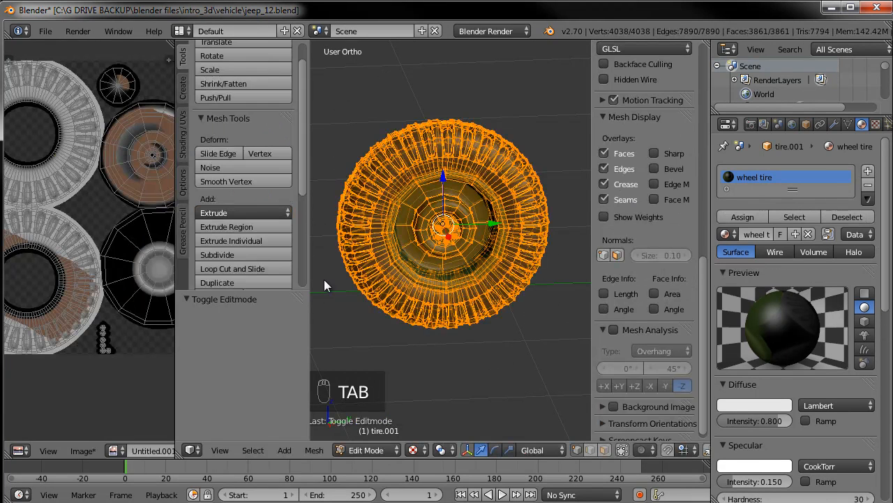
{"action": "left_click", "coordinate": [115, 450]}
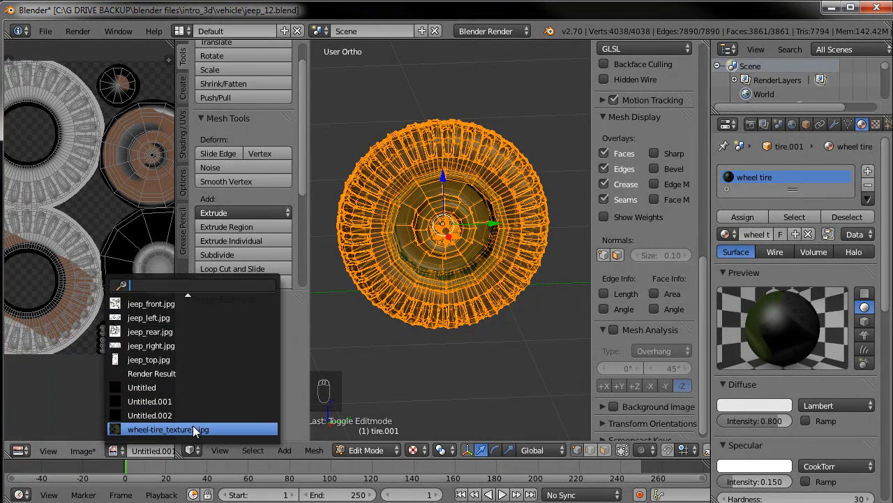
{"action": "left_click", "coordinate": [193, 425]}
Paint a test brown stroke across the tire and undo it
{"action": "mouse_move", "coordinate": [471, 168]}
{"action": "left_mouse_down"}
{"action": "mouse_move", "coordinate": [468, 236]}
{"action": "mouse_move", "coordinate": [489, 294]}
{"action": "mouse_move", "coordinate": [446, 393]}
{"action": "left_mouse_up"}
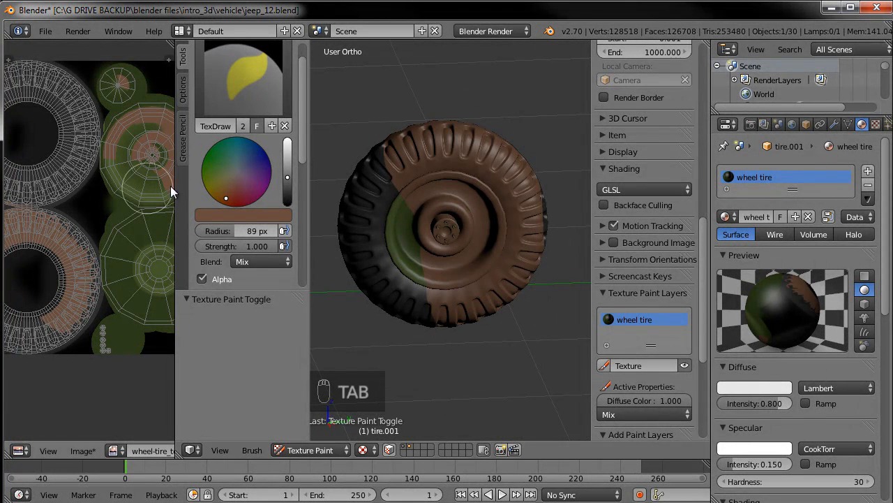
{"action": "key", "text": "ctrl+z"}
{"action": "mouse_move", "coordinate": [449, 327]}
{"action": "middle_mouse_down"}
{"action": "mouse_move", "coordinate": [486, 297]}
{"action": "mouse_move", "coordinate": [467, 314]}
{"action": "middle_mouse_up"}
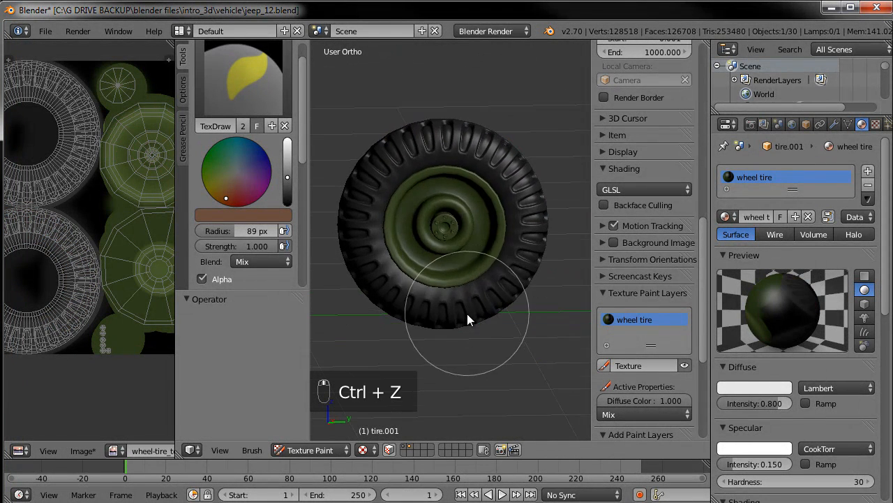
Bring the texture paint layer options into view
{"action": "scroll", "coordinate": [648, 275], "scroll_direction": "down", "scroll_amount": 5}
{"action": "scroll", "coordinate": [645, 280], "scroll_direction": "down", "scroll_amount": 2}
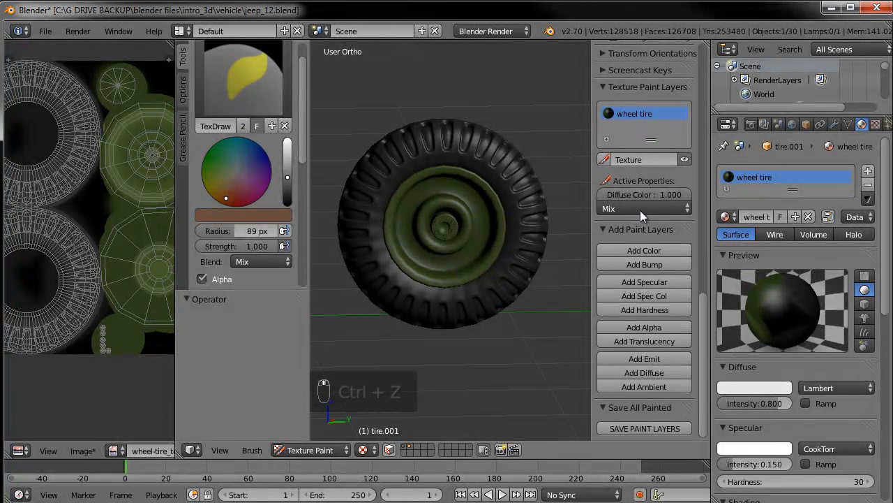
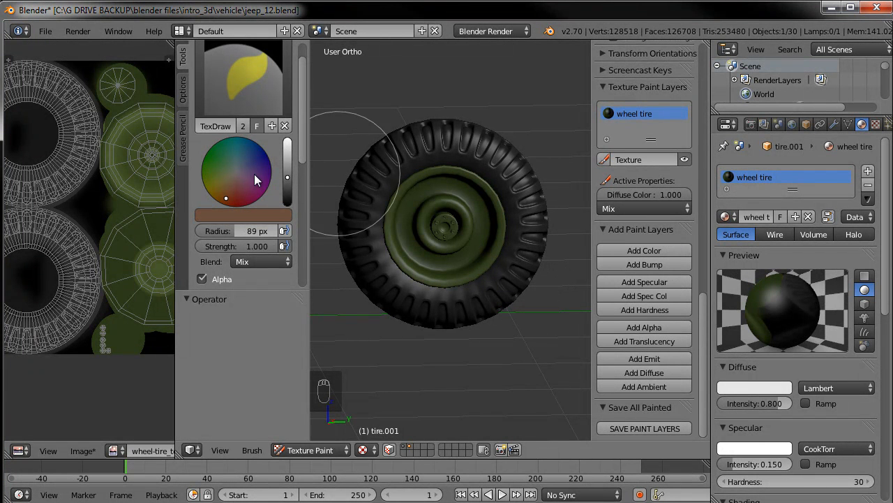
Paint another brown test stroke across the tire and undo it
{"action": "left_click_drag", "start_coordinate": [243, 290], "coordinate": [232, 350]}
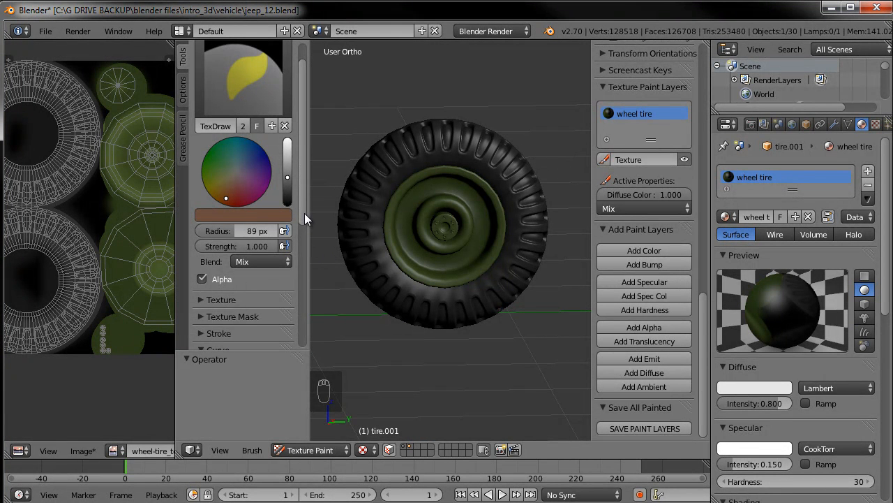
{"action": "mouse_move", "coordinate": [497, 227]}
{"action": "left_mouse_down"}
{"action": "mouse_move", "coordinate": [490, 296]}
{"action": "mouse_move", "coordinate": [471, 335]}
{"action": "left_mouse_up"}
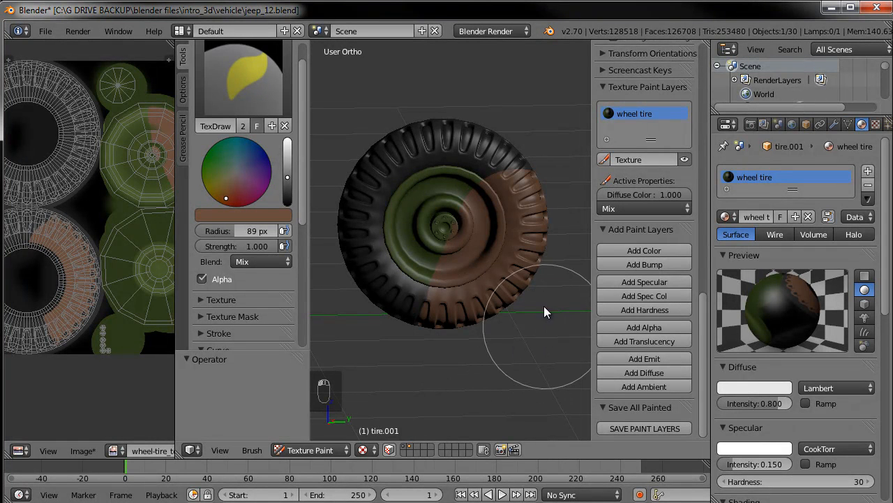
{"action": "key", "text": "ctrl+z"}
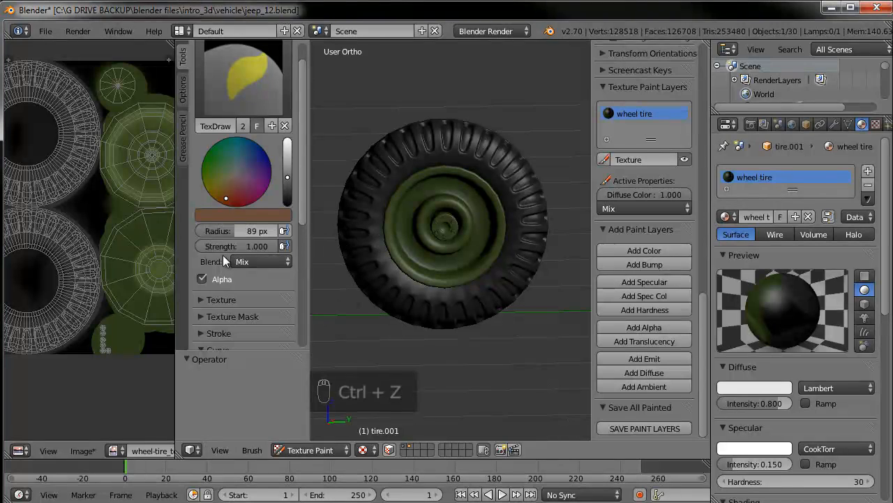
Add a new texture to the texture paint brush
{"action": "left_click", "coordinate": [205, 299]}
{"action": "scroll", "coordinate": [210, 293], "scroll_direction": "down", "scroll_amount": 3}
{"action": "left_click", "coordinate": [255, 302]}
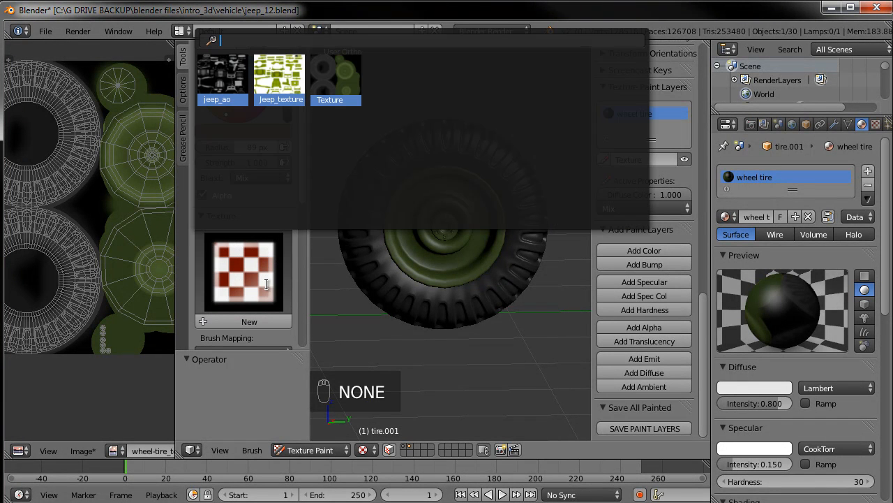
{"action": "left_click", "coordinate": [258, 320]}
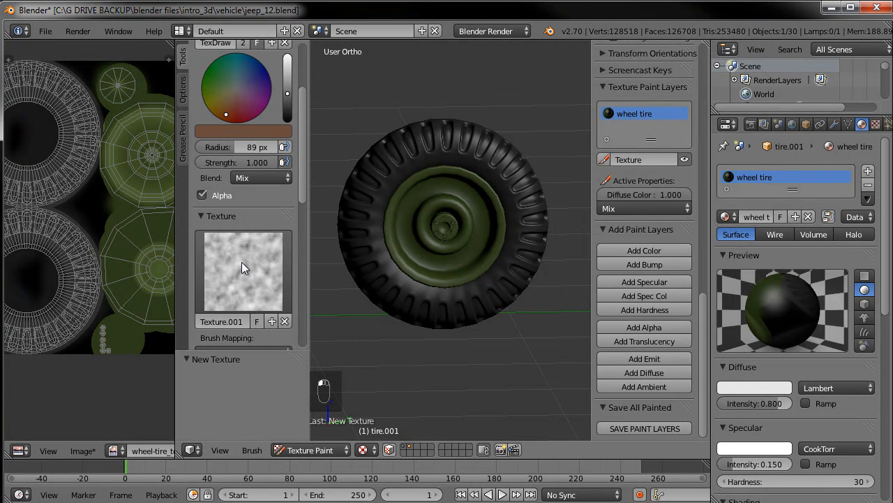
Browse the Properties tabs to locate the brush's texture settings
{"action": "left_click", "coordinate": [876, 124]}
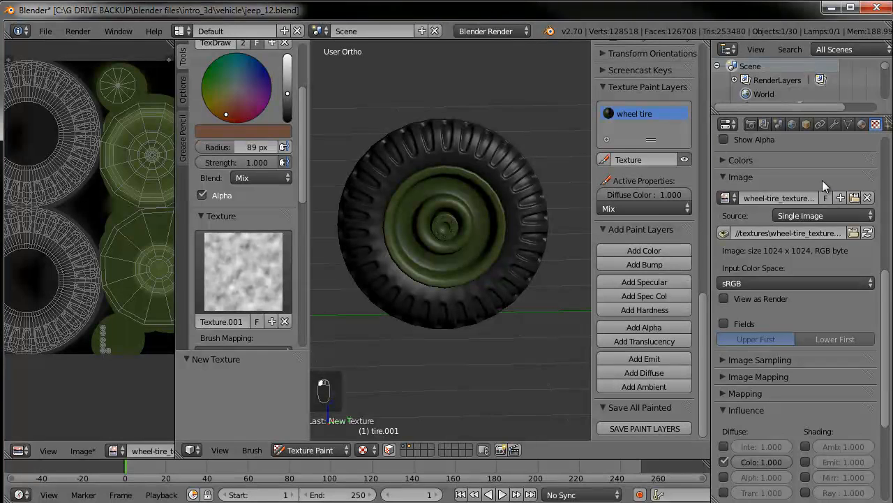
{"action": "scroll", "coordinate": [822, 180], "scroll_direction": "up", "scroll_amount": 6}
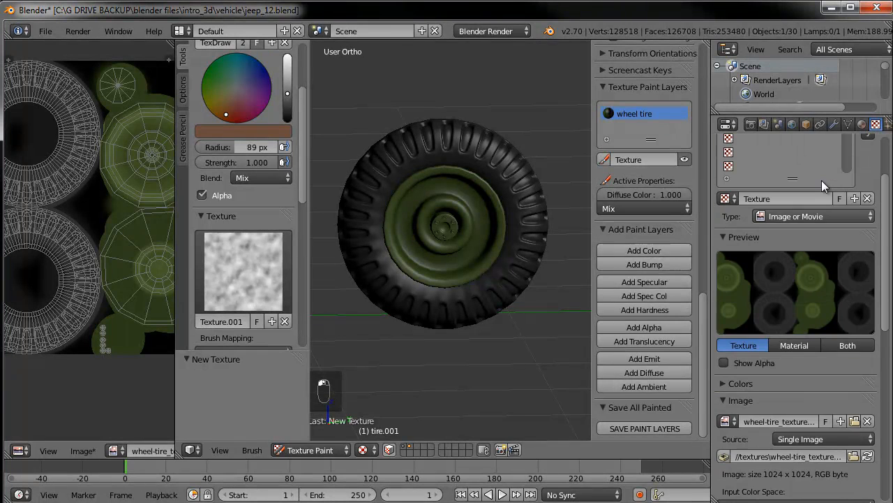
{"action": "left_click", "coordinate": [752, 125]}
{"action": "left_click", "coordinate": [876, 124]}
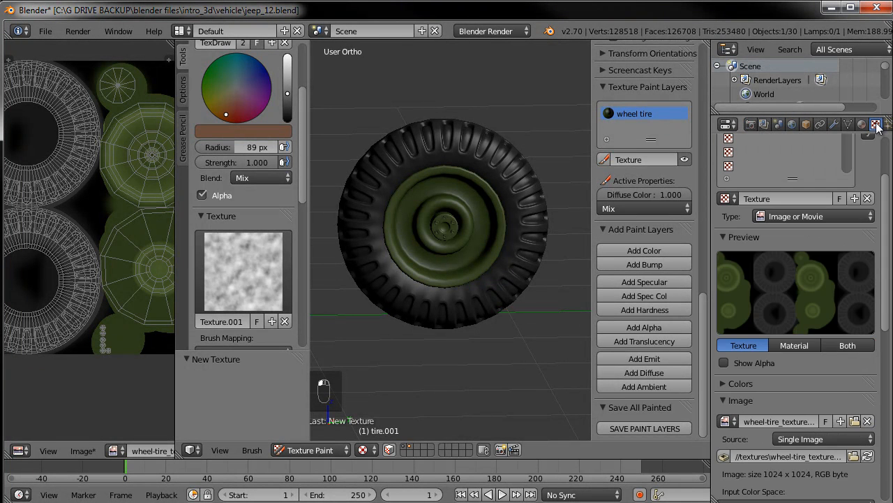
{"action": "scroll", "coordinate": [852, 174], "scroll_direction": "up", "scroll_amount": 3}
{"action": "left_click", "coordinate": [849, 124]}
{"action": "left_click", "coordinate": [876, 124]}
{"action": "left_click", "coordinate": [848, 125]}
{"action": "left_click", "coordinate": [834, 125]}
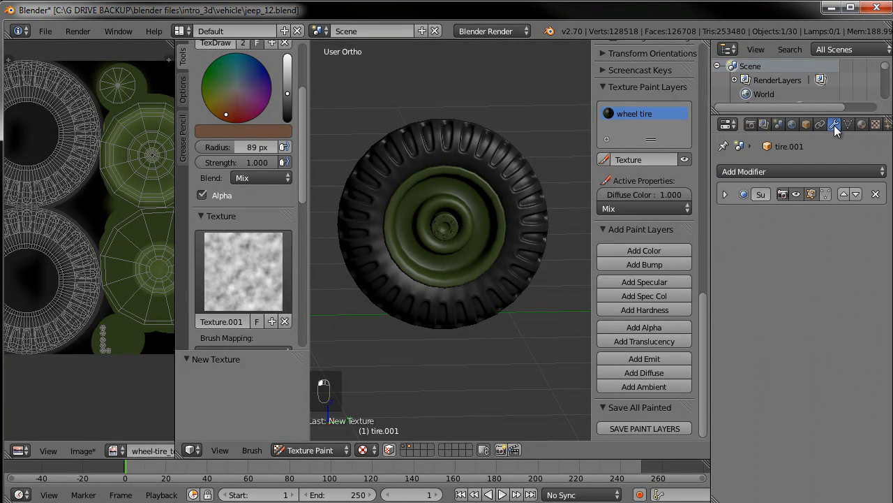
{"action": "left_click", "coordinate": [876, 125]}
{"action": "left_click", "coordinate": [851, 124]}
{"action": "left_click", "coordinate": [876, 124]}
{"action": "scroll", "coordinate": [777, 206], "scroll_direction": "down", "scroll_amount": 1}
{"action": "scroll", "coordinate": [778, 207], "scroll_direction": "up", "scroll_amount": 1}
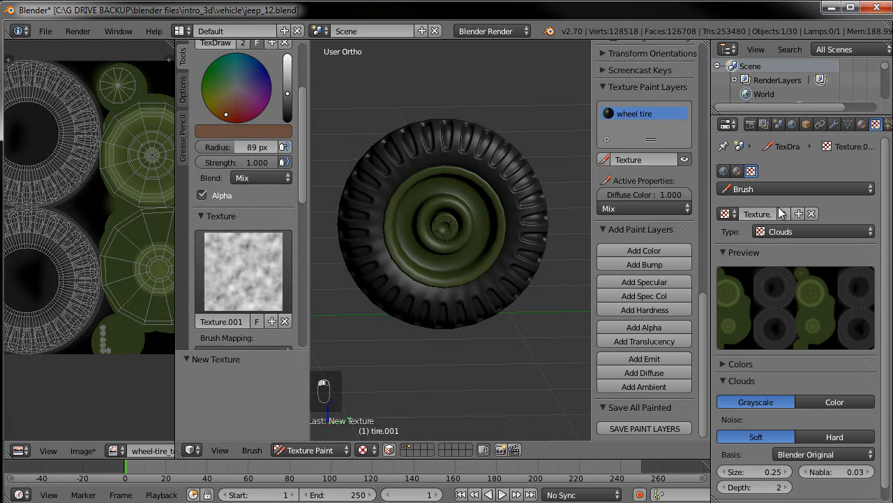
Assign Texture.001 to an empty texture slot of the tire material
{"action": "left_click", "coordinate": [737, 170]}
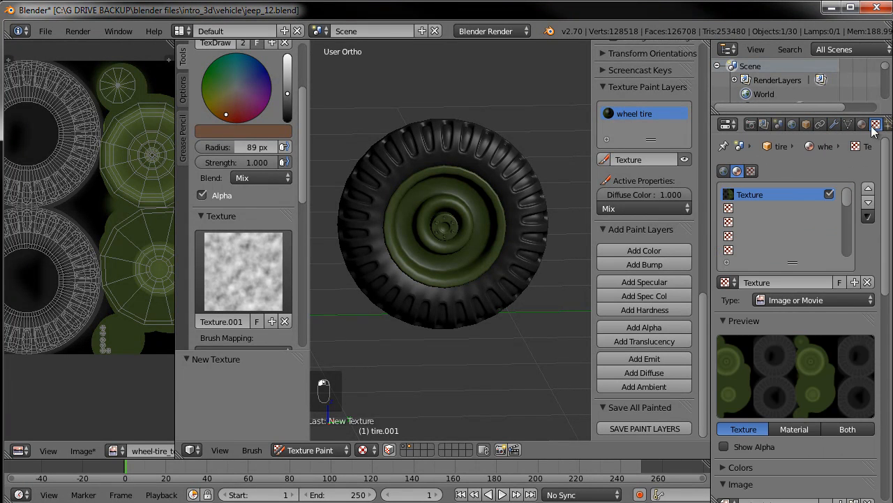
{"action": "left_click", "coordinate": [750, 208]}
{"action": "left_click", "coordinate": [725, 282]}
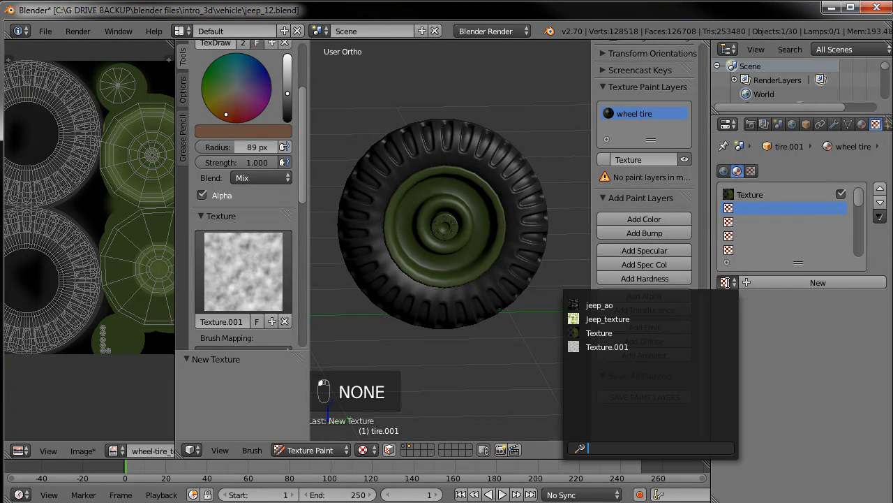
{"action": "left_click", "coordinate": [602, 346]}
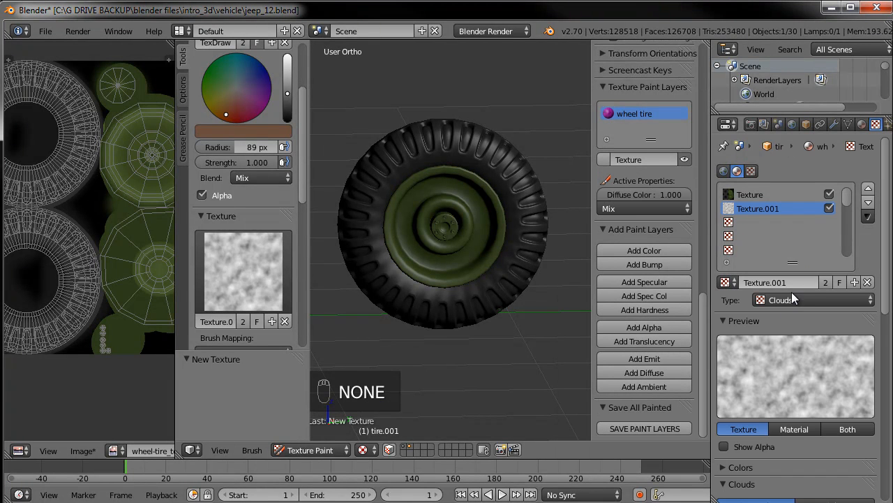
Raise the clouds texture's contrast to 1.57 in its Colors settings
{"action": "scroll", "coordinate": [744, 418], "scroll_direction": "down", "scroll_amount": 2}
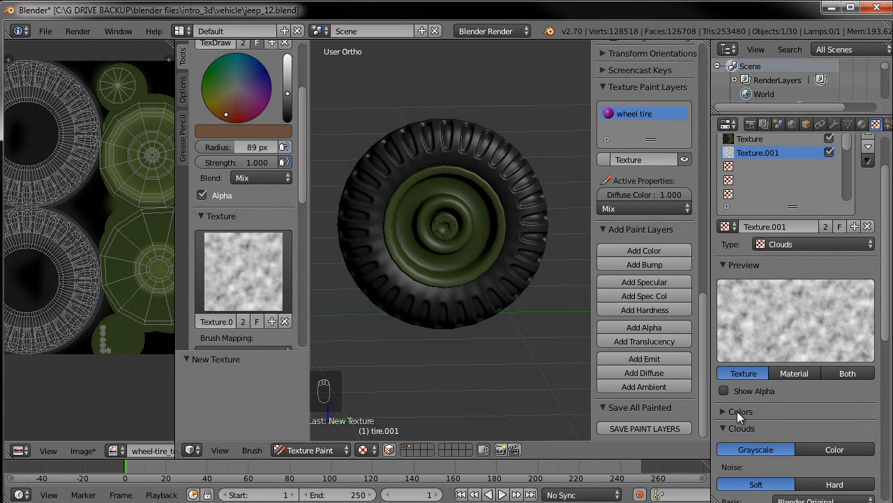
{"action": "scroll", "coordinate": [770, 422], "scroll_direction": "down", "scroll_amount": 1}
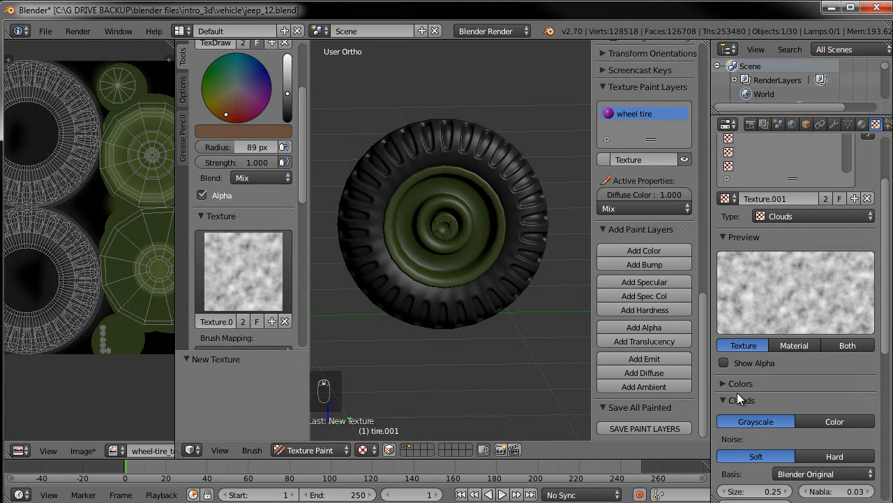
{"action": "left_click", "coordinate": [742, 383]}
{"action": "mouse_move", "coordinate": [837, 453]}
{"action": "left_mouse_down"}
{"action": "mouse_move", "coordinate": [857, 452]}
{"action": "mouse_move", "coordinate": [837, 436]}
{"action": "mouse_move", "coordinate": [820, 436]}
{"action": "mouse_move", "coordinate": [860, 453]}
{"action": "mouse_move", "coordinate": [831, 438]}
{"action": "left_mouse_up"}
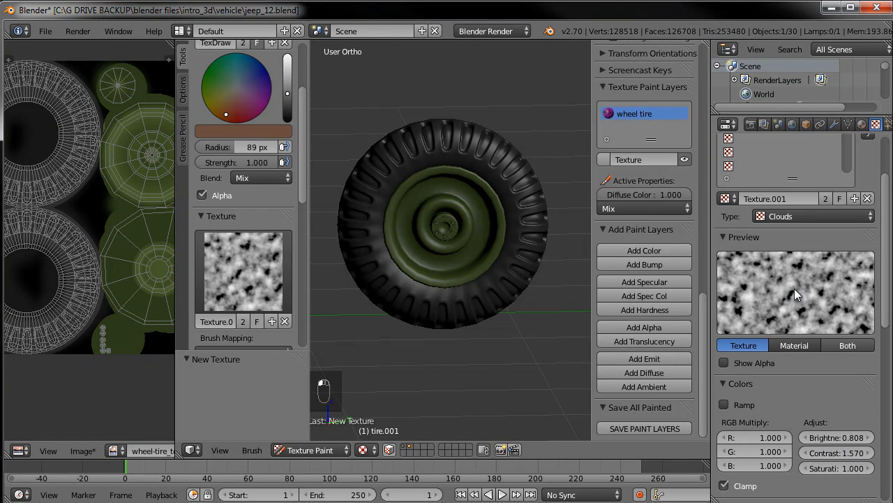
Enable Show Alpha on the clouds texture and test-paint textured strokes on the tire, undoing them
{"action": "mouse_move", "coordinate": [514, 207]}
{"action": "left_mouse_down"}
{"action": "mouse_move", "coordinate": [492, 275]}
{"action": "mouse_move", "coordinate": [499, 342]}
{"action": "left_mouse_up"}
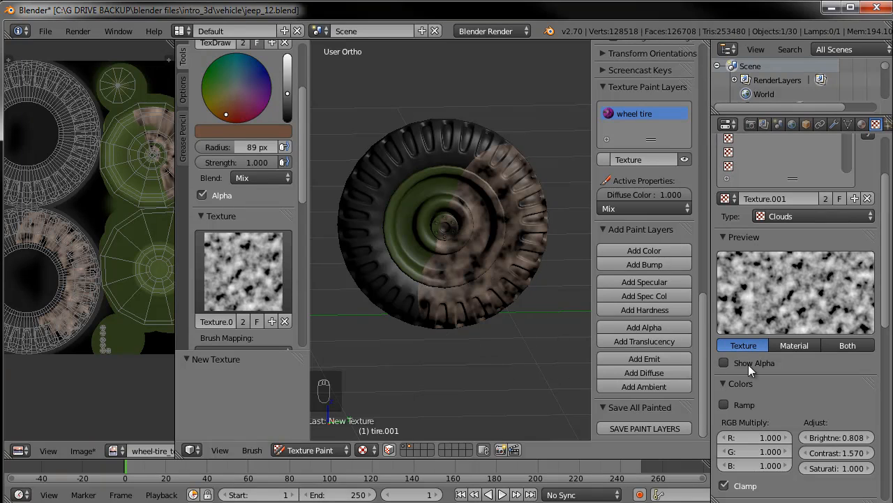
{"action": "left_click", "coordinate": [724, 363]}
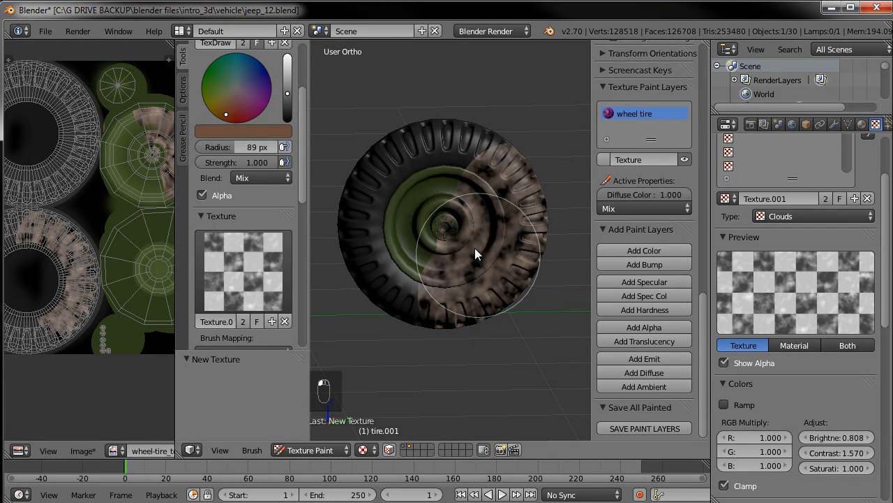
{"action": "key", "text": "ctrl+z"}
{"action": "mouse_move", "coordinate": [475, 281]}
{"action": "left_mouse_down"}
{"action": "mouse_move", "coordinate": [517, 247]}
{"action": "mouse_move", "coordinate": [505, 172]}
{"action": "left_mouse_up"}
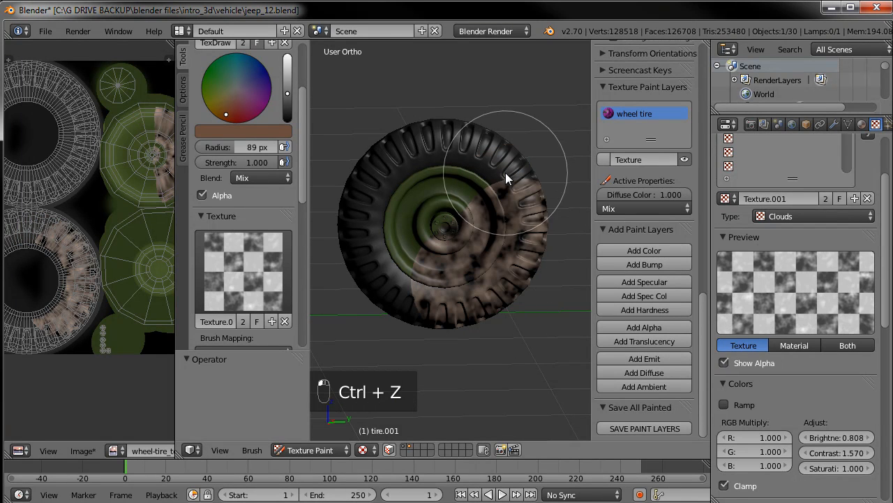
{"action": "key", "text": "ctrl+z"}
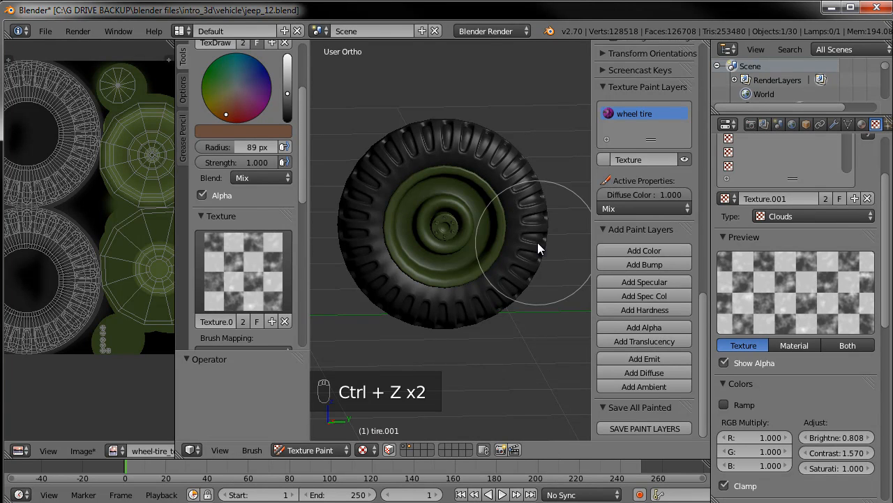
Try the Add Alpha blend mode for the brush, then switch it back to Mix
{"action": "left_click", "coordinate": [253, 178]}
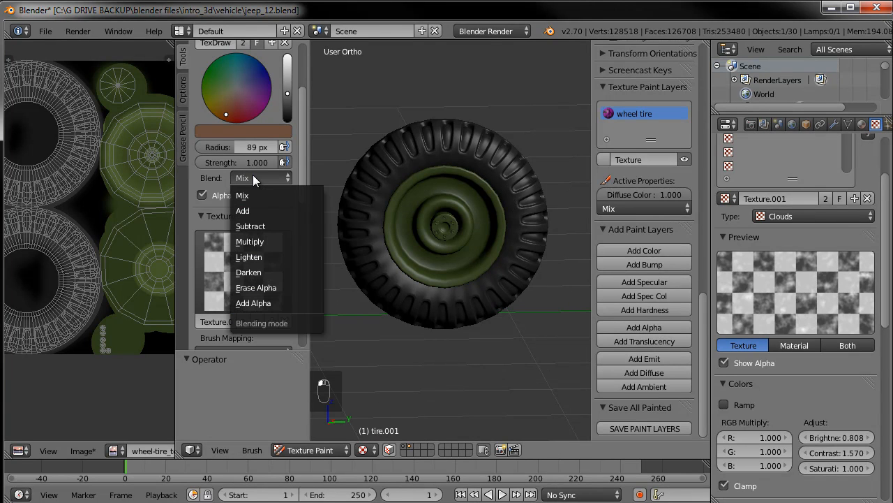
{"action": "left_click", "coordinate": [266, 302]}
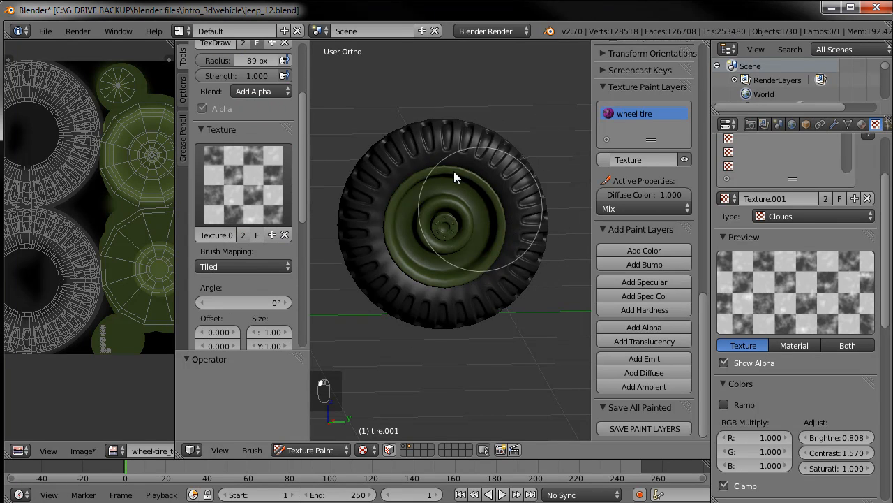
{"action": "left_click", "coordinate": [234, 180]}
{"action": "scroll", "coordinate": [299, 119], "scroll_direction": "up", "scroll_amount": 3}
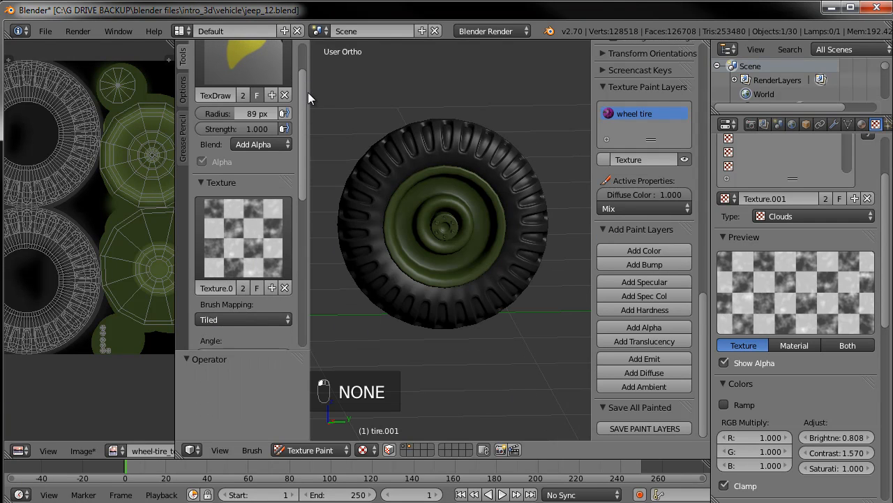
{"action": "left_click", "coordinate": [267, 169]}
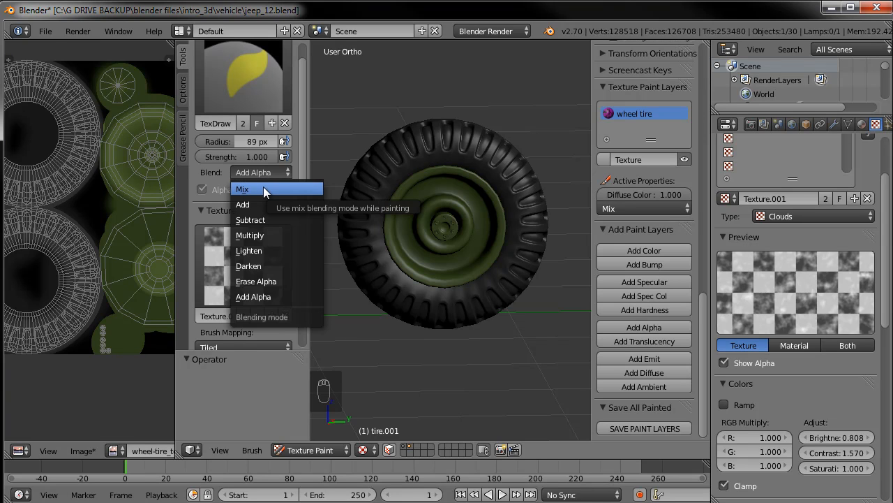
{"action": "left_click", "coordinate": [263, 186]}
Paint clouds-textured test strokes across the tire, undoing each one
{"action": "scroll", "coordinate": [267, 270], "scroll_direction": "down", "scroll_amount": 3}
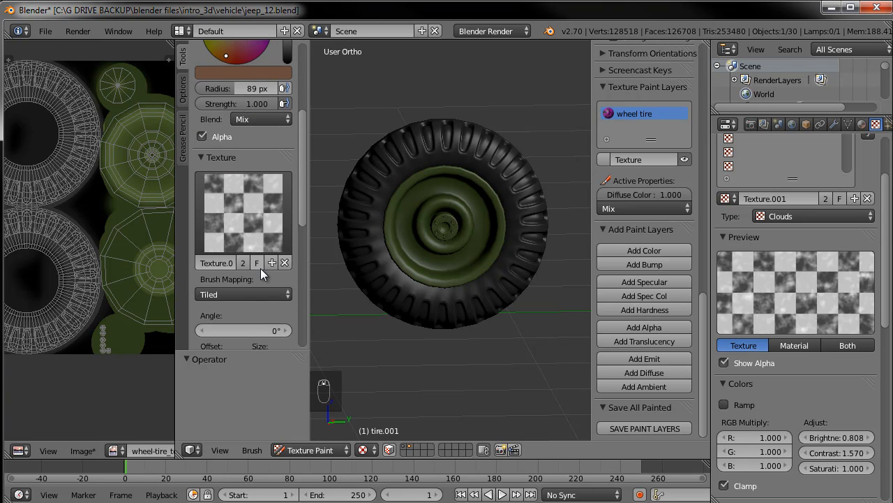
{"action": "scroll", "coordinate": [261, 268], "scroll_direction": "down", "scroll_amount": 2}
{"action": "scroll", "coordinate": [258, 258], "scroll_direction": "down", "scroll_amount": 5}
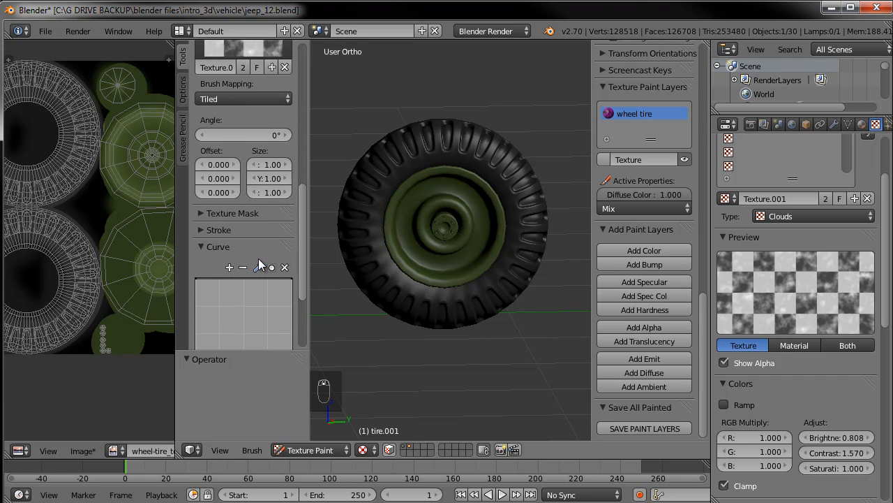
{"action": "scroll", "coordinate": [213, 239], "scroll_direction": "down", "scroll_amount": 4}
{"action": "scroll", "coordinate": [212, 238], "scroll_direction": "up", "scroll_amount": 5}
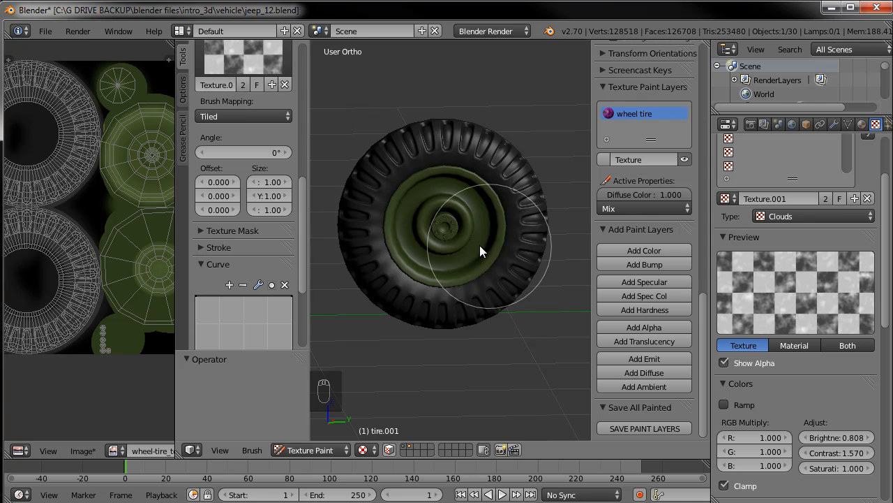
{"action": "left_click", "coordinate": [507, 264]}
{"action": "mouse_move", "coordinate": [473, 304]}
{"action": "left_mouse_down"}
{"action": "mouse_move", "coordinate": [379, 256]}
{"action": "mouse_move", "coordinate": [404, 193]}
{"action": "mouse_move", "coordinate": [450, 159]}
{"action": "left_mouse_up"}
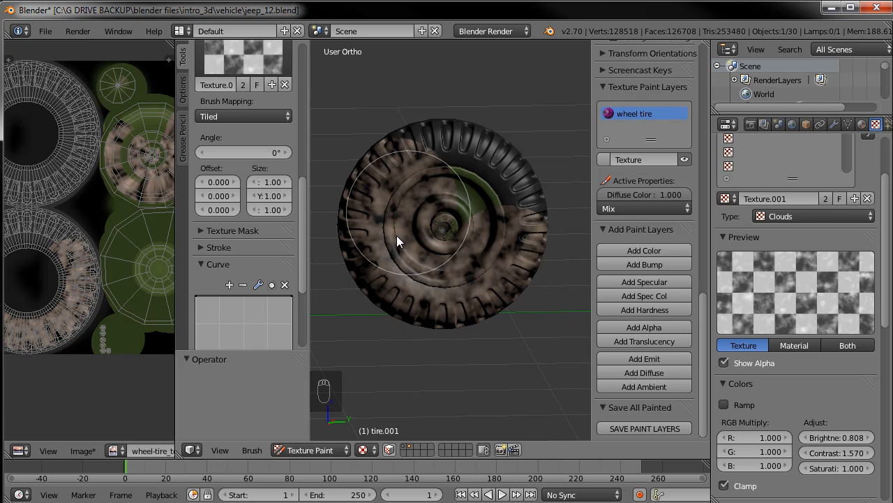
{"action": "key", "text": "ctrl+z"}
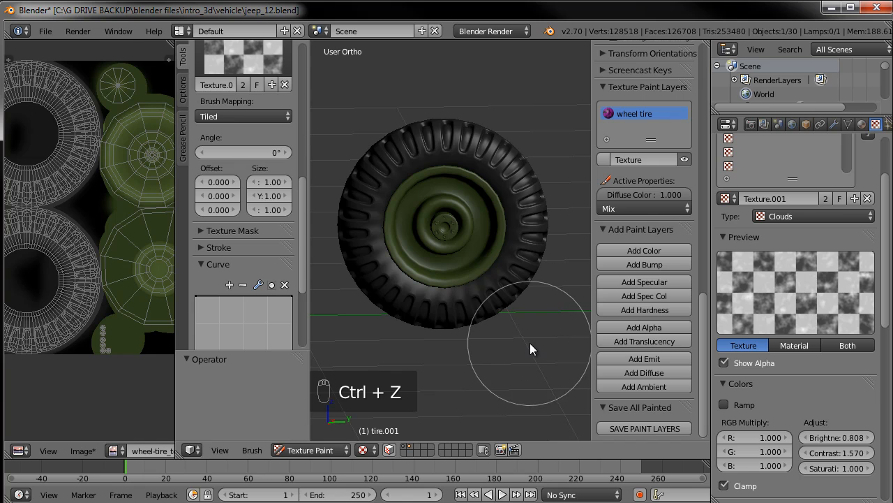
{"action": "scroll", "coordinate": [244, 195], "scroll_direction": "up", "scroll_amount": 6}
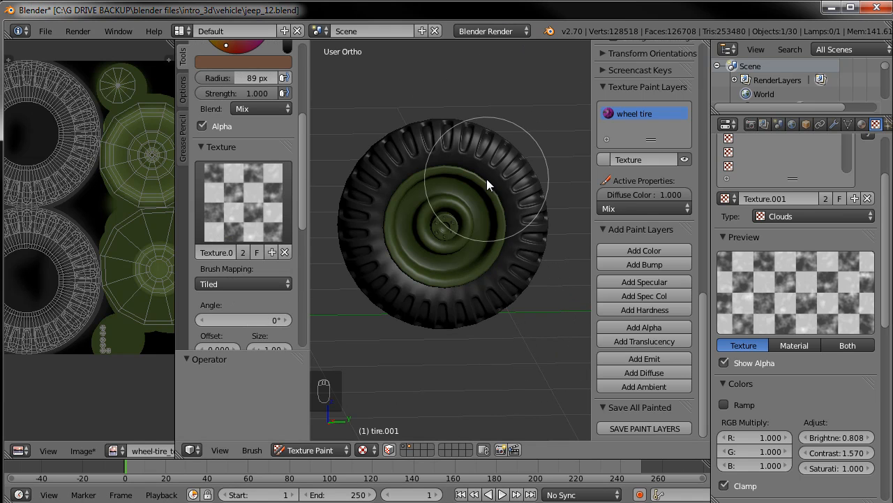
{"action": "mouse_move", "coordinate": [398, 155]}
{"action": "left_mouse_down"}
{"action": "mouse_move", "coordinate": [398, 258]}
{"action": "mouse_move", "coordinate": [374, 289]}
{"action": "left_mouse_up"}
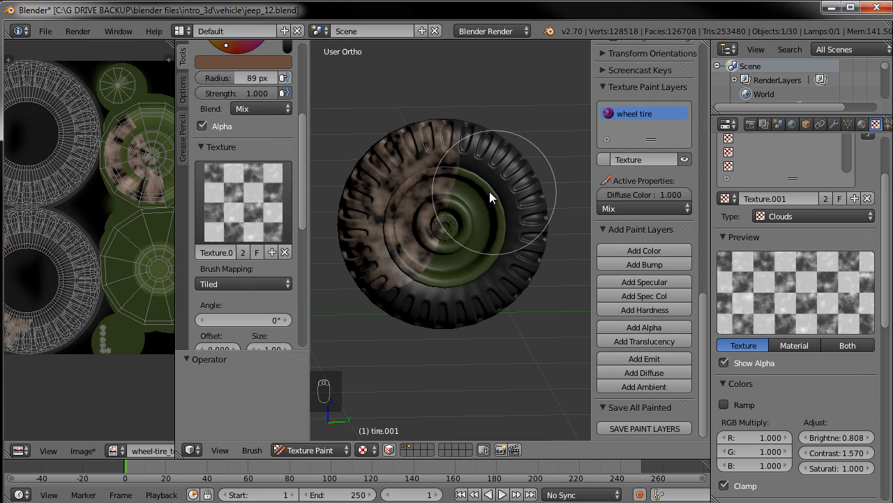
{"action": "key", "text": "ctrl+z"}
Unlink the brush texture and set Texture.001 as the brush's texture mask instead
{"action": "left_click", "coordinate": [286, 253]}
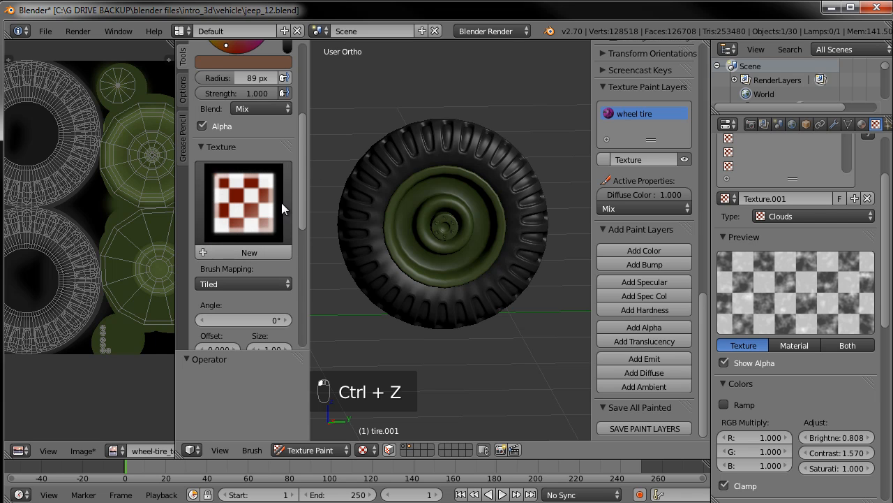
{"action": "left_click", "coordinate": [204, 146]}
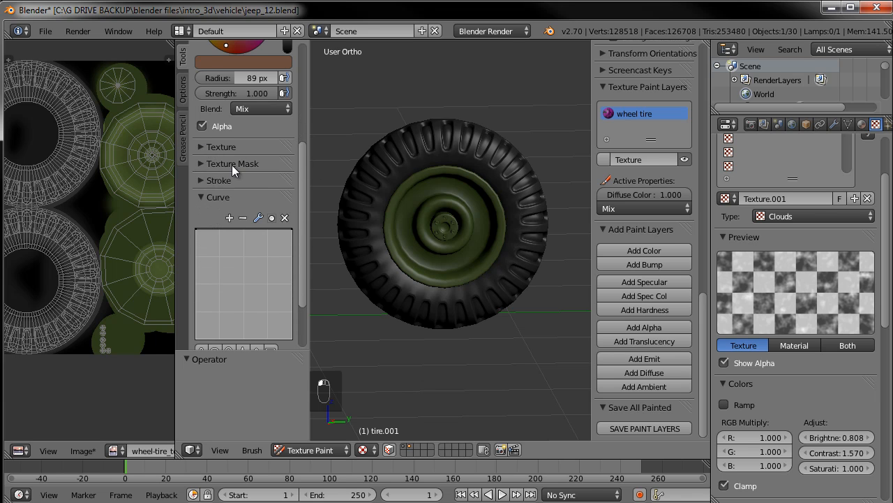
{"action": "left_click", "coordinate": [231, 163]}
{"action": "left_click", "coordinate": [248, 226]}
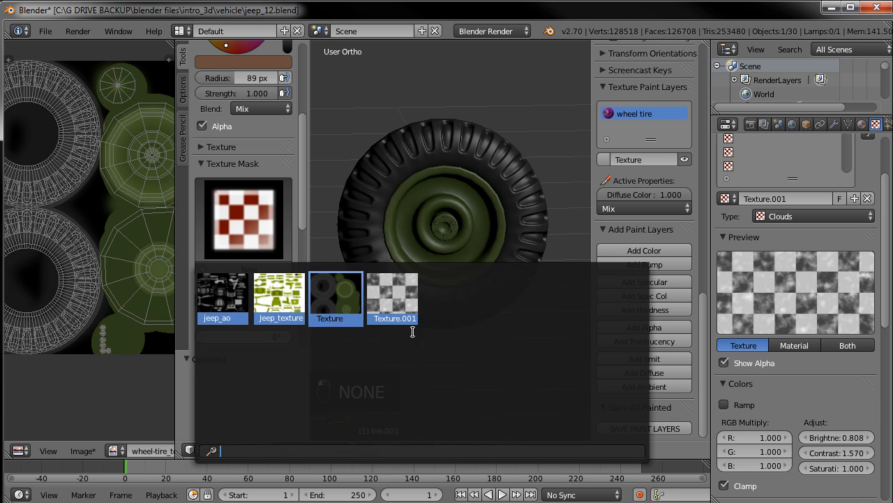
{"action": "left_click", "coordinate": [396, 300]}
Paint a masked test stroke across the tire and undo it
{"action": "mouse_move", "coordinate": [369, 211]}
{"action": "left_mouse_down"}
{"action": "mouse_move", "coordinate": [373, 244]}
{"action": "mouse_move", "coordinate": [402, 283]}
{"action": "mouse_move", "coordinate": [460, 296]}
{"action": "mouse_move", "coordinate": [505, 272]}
{"action": "left_mouse_up"}
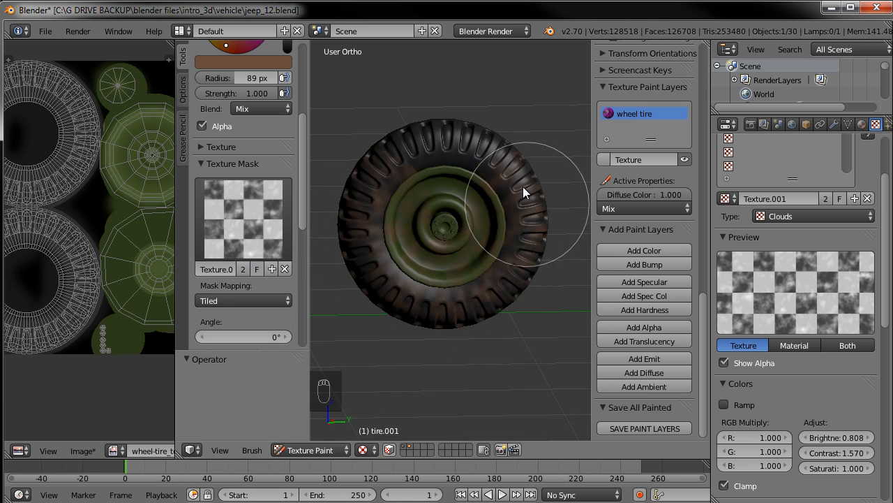
{"action": "key", "text": "ctrl+z"}
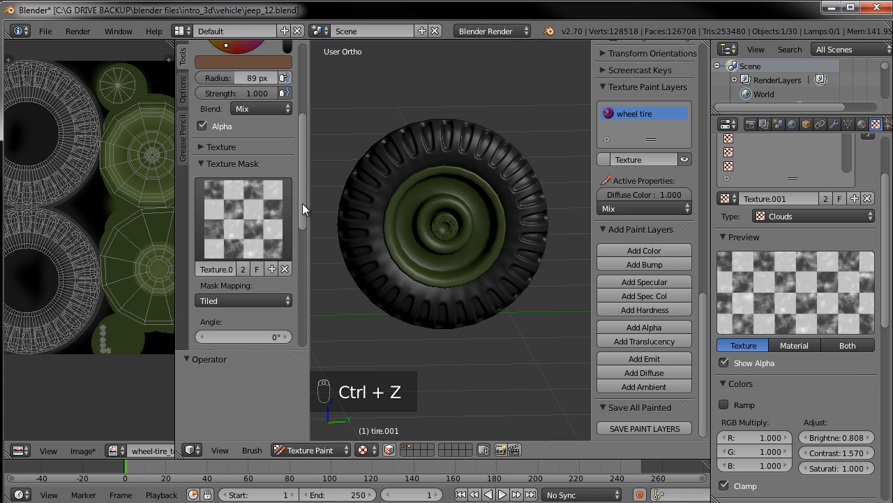
Raise the clouds mask texture's brightness to 1.128 and contrast to 1.940, testing with a tire stroke that is undone
{"action": "mouse_move", "coordinate": [302, 203]}
{"action": "left_mouse_down"}
{"action": "mouse_move", "coordinate": [304, 168]}
{"action": "mouse_move", "coordinate": [288, 135]}
{"action": "left_mouse_up"}
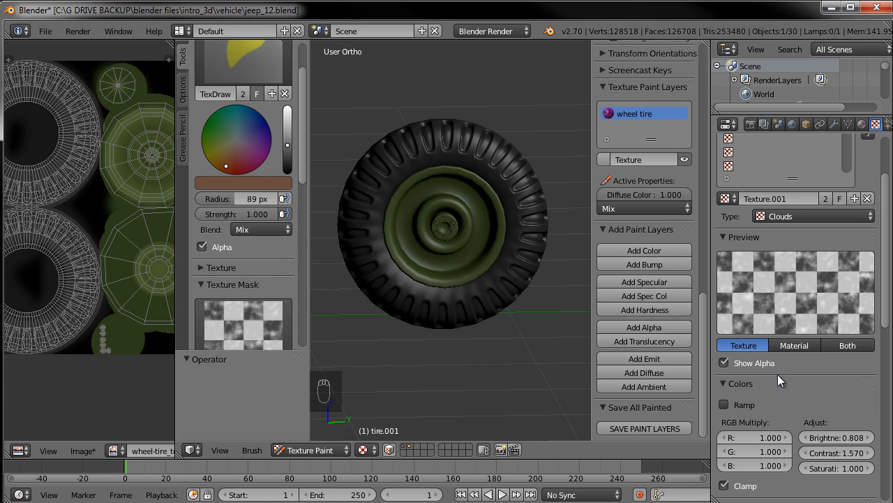
{"action": "scroll", "coordinate": [793, 397], "scroll_direction": "down", "scroll_amount": 1}
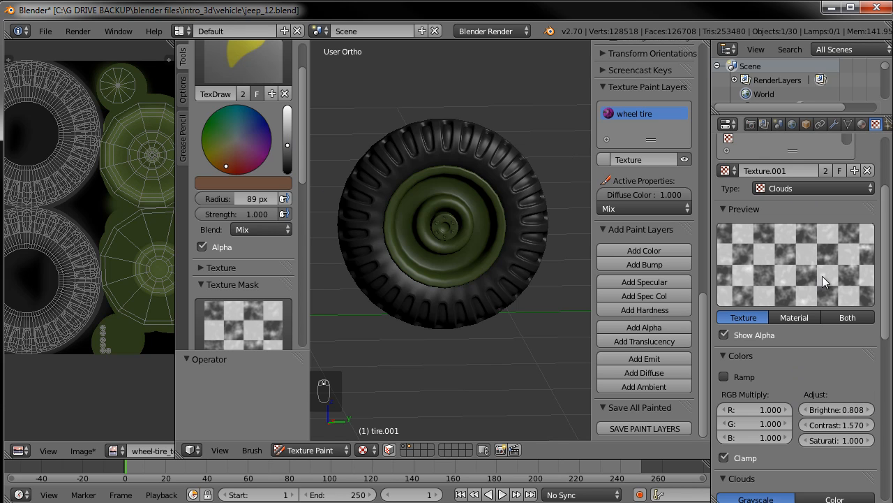
{"action": "left_click_drag", "start_coordinate": [837, 409], "coordinate": [876, 426]}
{"action": "mouse_move", "coordinate": [403, 293]}
{"action": "left_mouse_down"}
{"action": "mouse_move", "coordinate": [482, 312]}
{"action": "mouse_move", "coordinate": [518, 304]}
{"action": "left_mouse_up"}
{"action": "key", "text": "ctrl+z"}
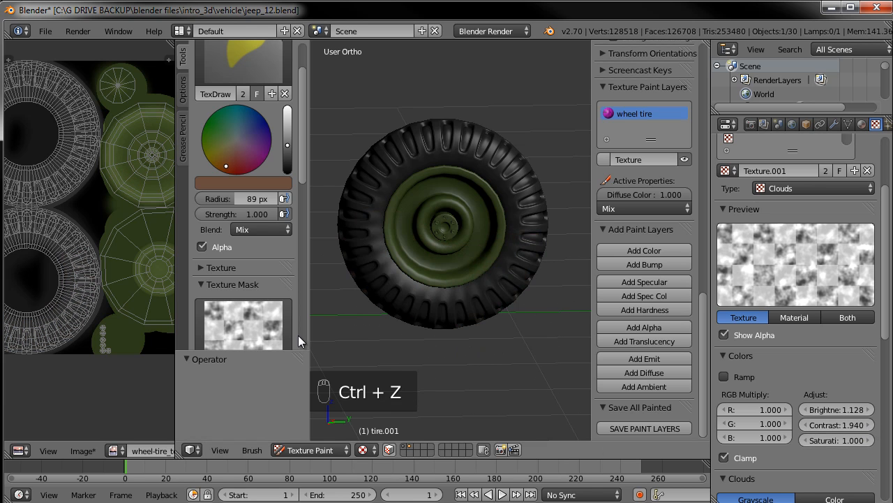
Adjust the brush's brown colour slightly darker in the colour picker
{"action": "left_click", "coordinate": [238, 182]}
{"action": "left_click", "coordinate": [315, 253]}
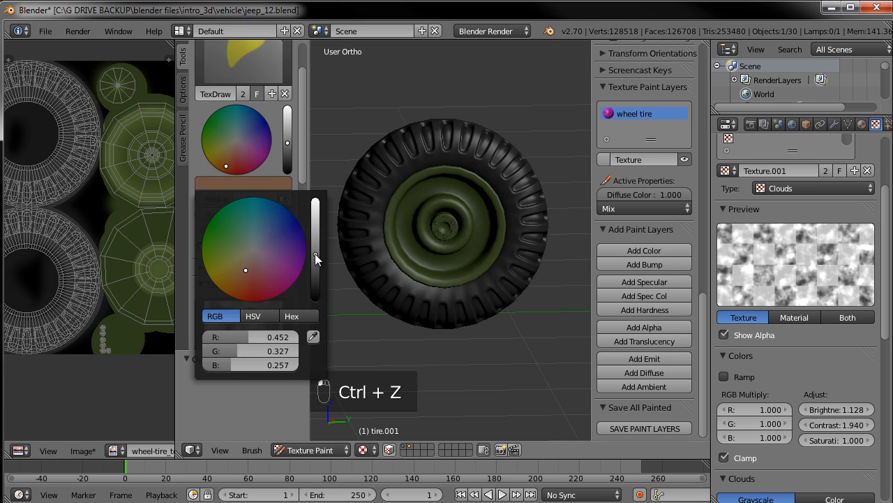
{"action": "left_click_drag", "start_coordinate": [249, 263], "coordinate": [249, 263]}
{"action": "left_click_drag", "start_coordinate": [315, 252], "coordinate": [317, 250]}
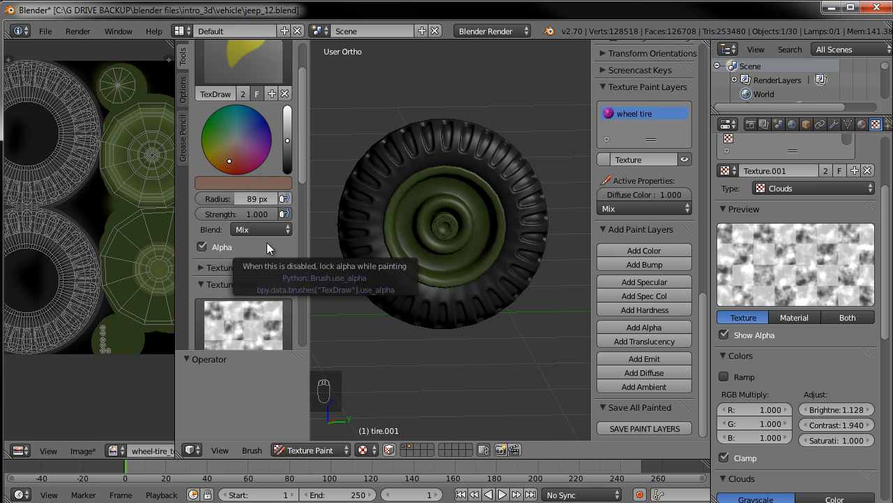
Apply the smooth falloff preset to the brush curve and test it with a stroke, undoing the strokes
{"action": "scroll", "coordinate": [267, 242], "scroll_direction": "down", "scroll_amount": 10}
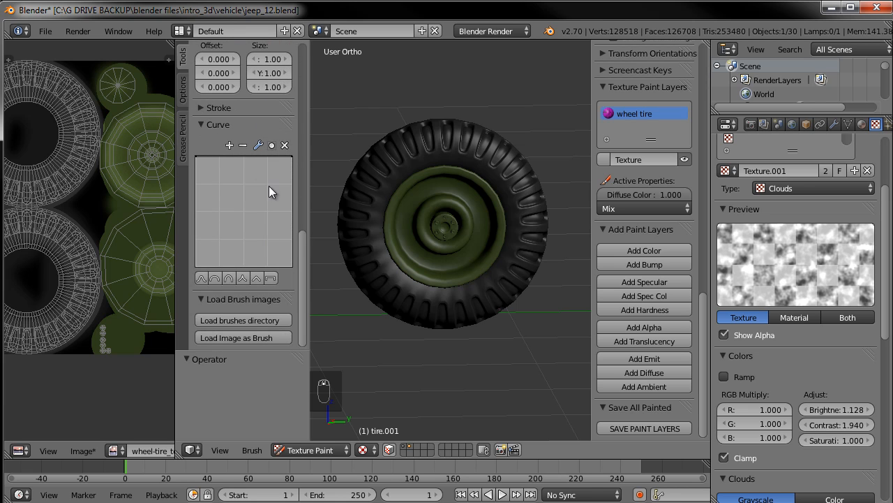
{"action": "left_click", "coordinate": [201, 279]}
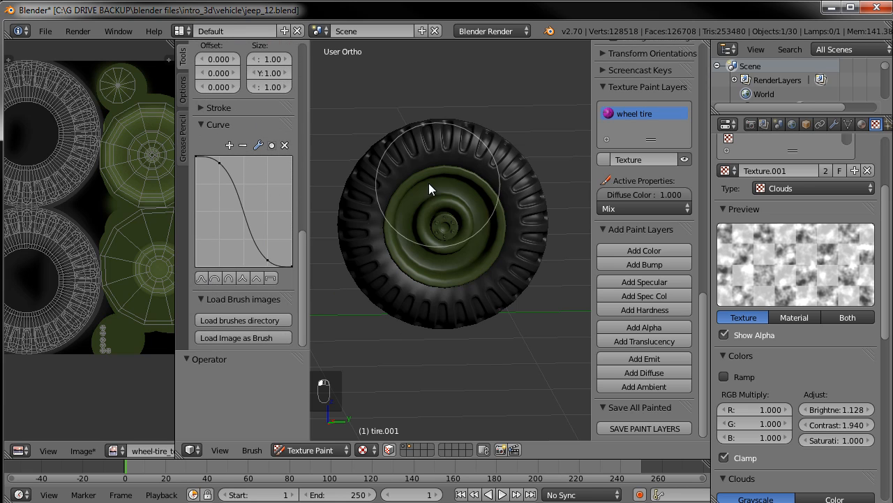
{"action": "mouse_move", "coordinate": [376, 282]}
{"action": "left_mouse_down"}
{"action": "mouse_move", "coordinate": [423, 311]}
{"action": "mouse_move", "coordinate": [484, 294]}
{"action": "mouse_move", "coordinate": [519, 234]}
{"action": "mouse_move", "coordinate": [512, 198]}
{"action": "left_mouse_up"}
{"action": "key", "text": "ctrl+z"}
{"action": "key", "text": "ctrl+z"}
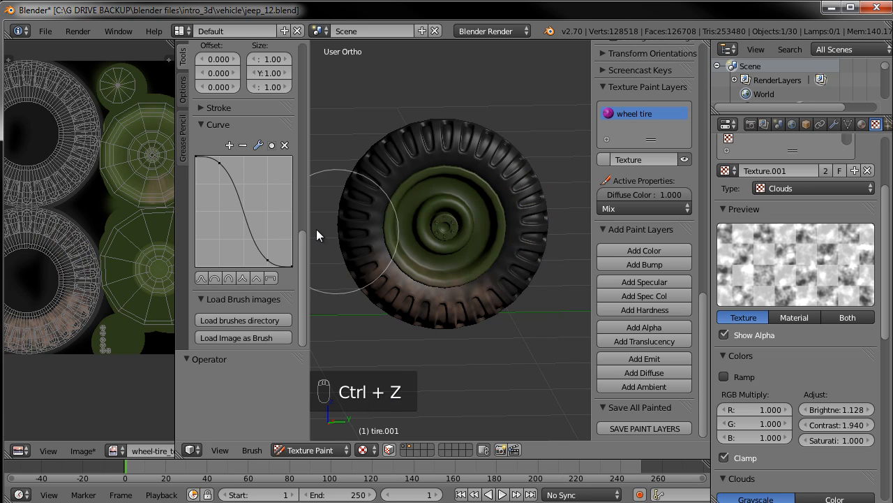
Set the brush strength to 0.5
{"action": "scroll", "coordinate": [236, 206], "scroll_direction": "up", "scroll_amount": 10}
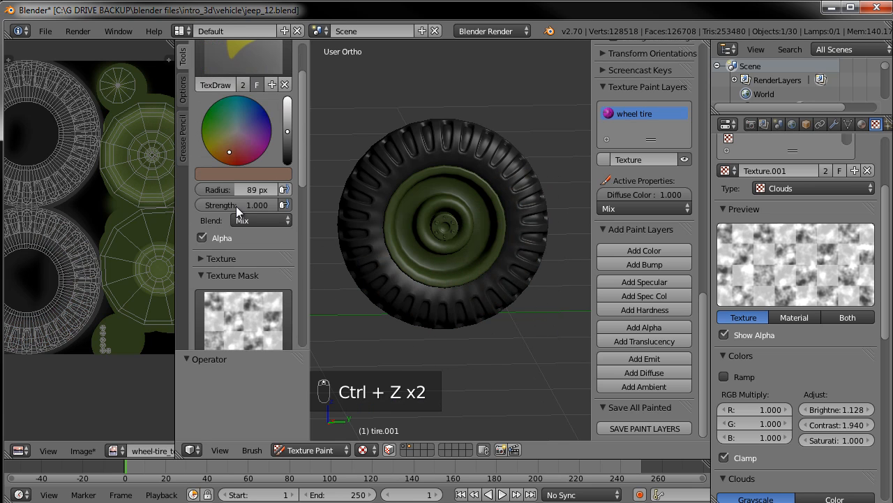
{"action": "left_click", "coordinate": [258, 205]}
{"action": "type", "text": ".5"}
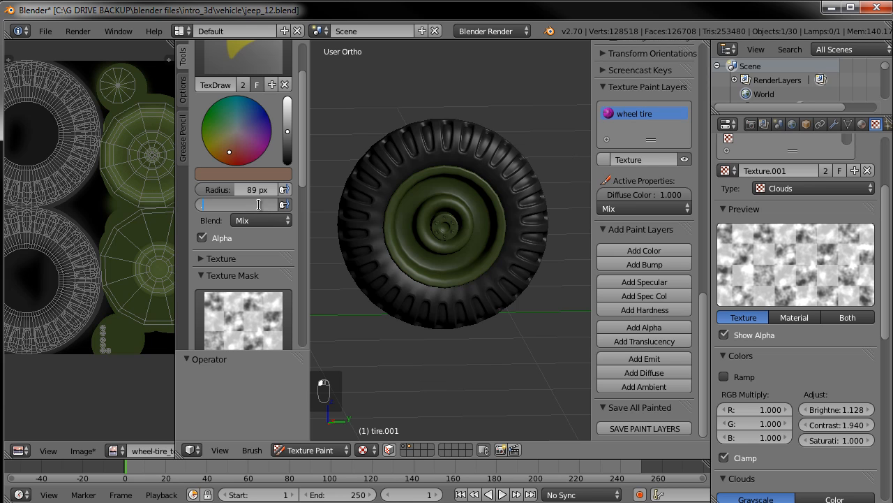
{"action": "key", "text": "Return"}
Paint dirt strokes across the lower part of the tire
{"action": "scroll", "coordinate": [349, 251], "scroll_direction": "up", "scroll_amount": 2}
{"action": "mouse_move", "coordinate": [401, 317]}
{"action": "left_mouse_down"}
{"action": "mouse_move", "coordinate": [492, 335]}
{"action": "mouse_move", "coordinate": [523, 303]}
{"action": "mouse_move", "coordinate": [533, 244]}
{"action": "left_mouse_up"}
{"action": "mouse_move", "coordinate": [349, 255]}
{"action": "left_mouse_down"}
{"action": "mouse_move", "coordinate": [434, 289]}
{"action": "mouse_move", "coordinate": [528, 301]}
{"action": "mouse_move", "coordinate": [522, 249]}
{"action": "left_mouse_up"}
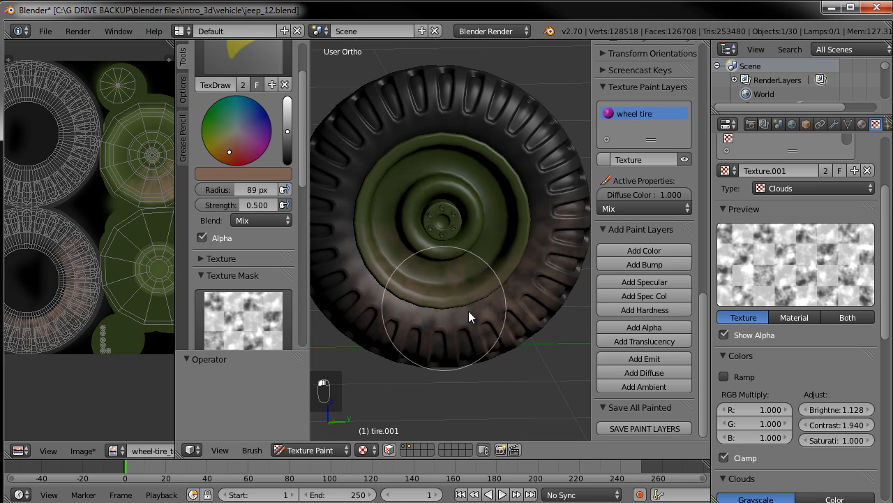
Leave Texture Paint and return the tire to Object Mode
{"action": "middle_click_drag", "start_coordinate": [468, 310], "coordinate": [552, 312]}
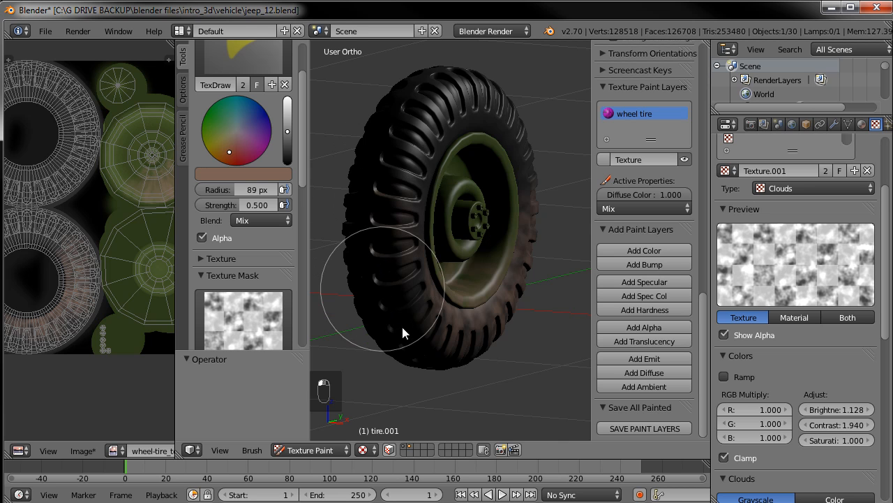
{"action": "scroll", "coordinate": [523, 216], "scroll_direction": "down", "scroll_amount": 3}
{"action": "mouse_move", "coordinate": [524, 222]}
{"action": "middle_mouse_down"}
{"action": "mouse_move", "coordinate": [381, 236]}
{"action": "mouse_move", "coordinate": [487, 283]}
{"action": "middle_mouse_up"}
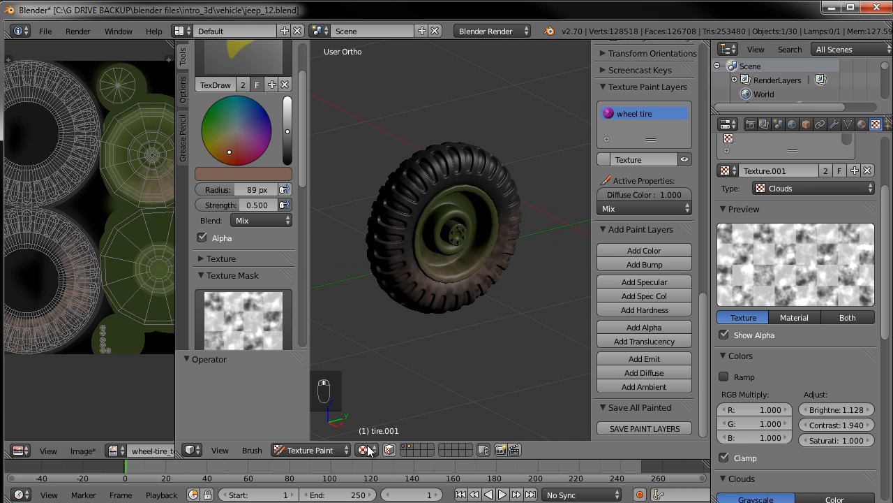
{"action": "left_click", "coordinate": [324, 452]}
{"action": "left_click", "coordinate": [334, 433]}
Reveal all hidden objects, then hide the jeep's body again
{"action": "scroll", "coordinate": [459, 290], "scroll_direction": "down", "scroll_amount": 5}
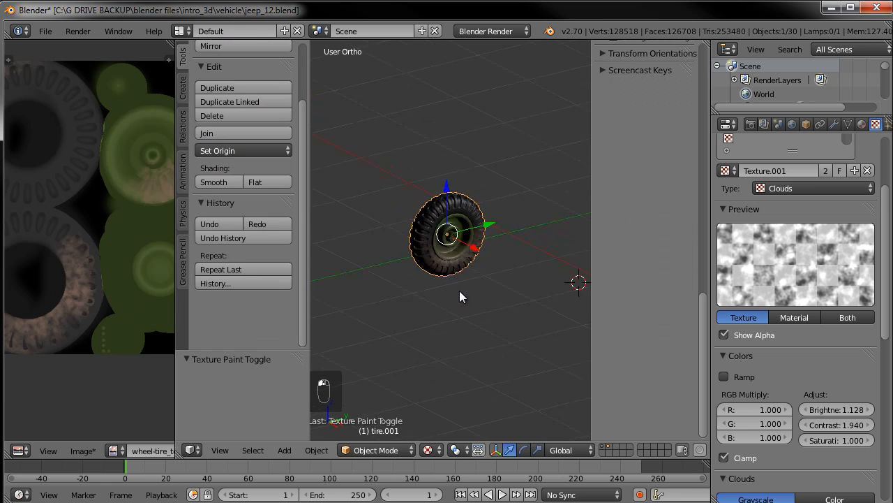
{"action": "middle_click_drag", "start_coordinate": [524, 262], "coordinate": [473, 275], "text": "shift"}
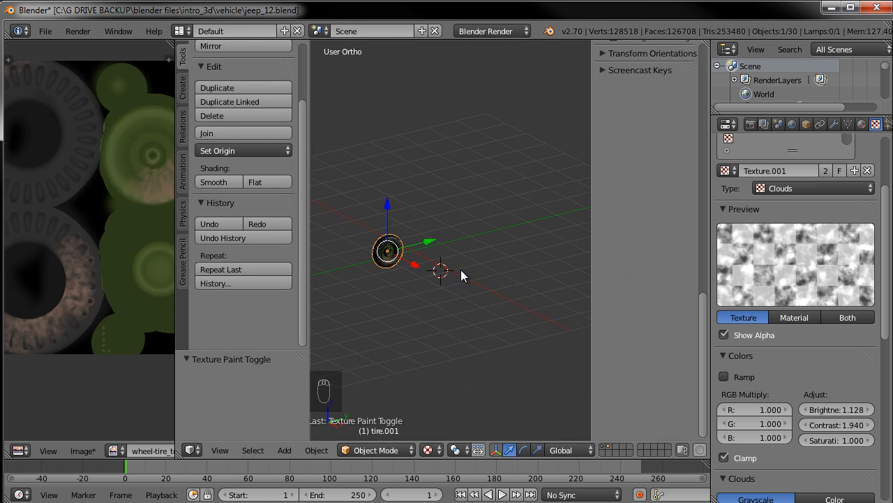
{"action": "key", "text": "alt+h"}
{"action": "right_click", "coordinate": [511, 181]}
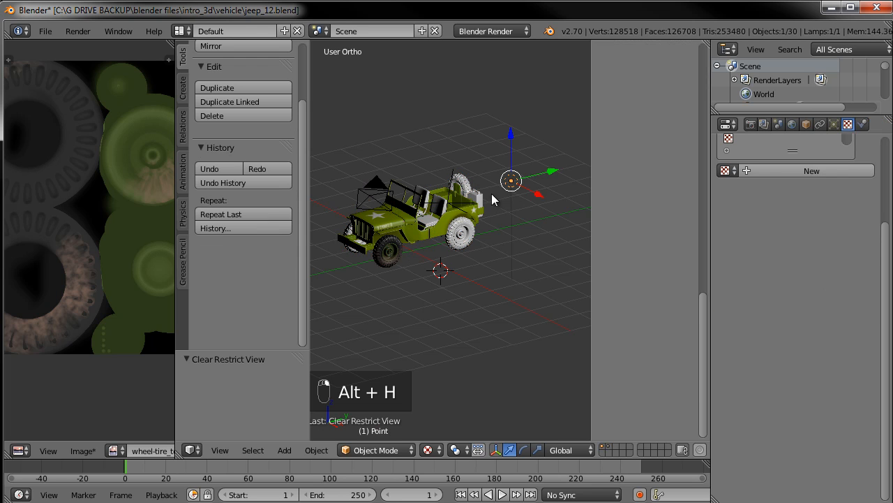
{"action": "right_click", "coordinate": [418, 235]}
{"action": "key", "text": "h"}
Duplicate the point lamp in top view and move the copy beside the wheels
{"action": "scroll", "coordinate": [433, 239], "scroll_direction": "up", "scroll_amount": 3}
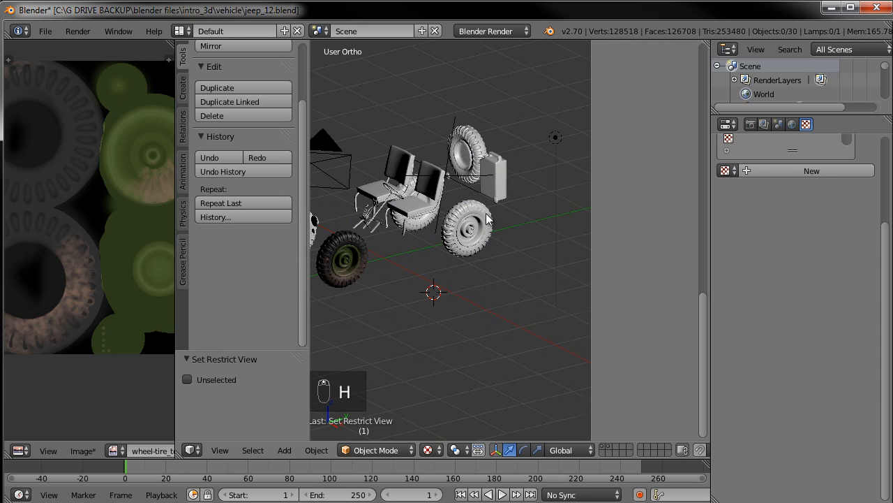
{"action": "right_click", "coordinate": [558, 138]}
{"action": "key", "text": "KP_7"}
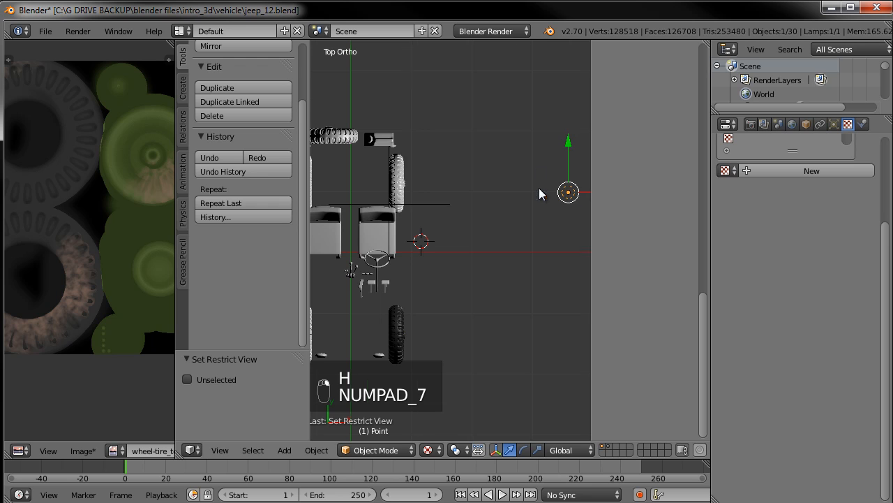
{"action": "scroll", "coordinate": [558, 166], "scroll_direction": "down", "scroll_amount": 2}
{"action": "key", "text": "shift+d"}
{"action": "left_click", "coordinate": [344, 271]}
{"action": "middle_click_drag", "start_coordinate": [477, 235], "coordinate": [576, 211], "text": "shift"}
{"action": "key", "text": "g"}
{"action": "left_click", "coordinate": [431, 180]}
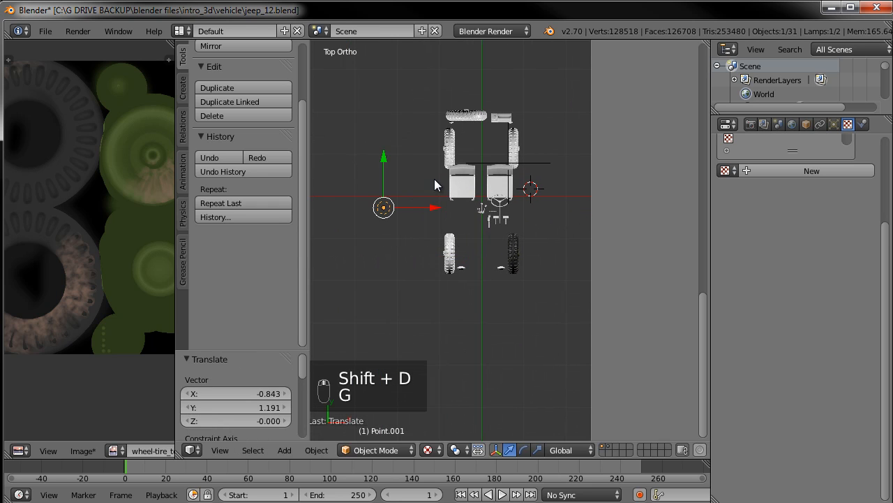
{"action": "key", "text": "g"}
{"action": "left_click", "coordinate": [428, 133]}
Duplicate both lamps in the right side view and place the copies
{"action": "middle_click_drag", "start_coordinate": [517, 323], "coordinate": [453, 289]}
{"action": "scroll", "coordinate": [474, 259], "scroll_direction": "up", "scroll_amount": 5}
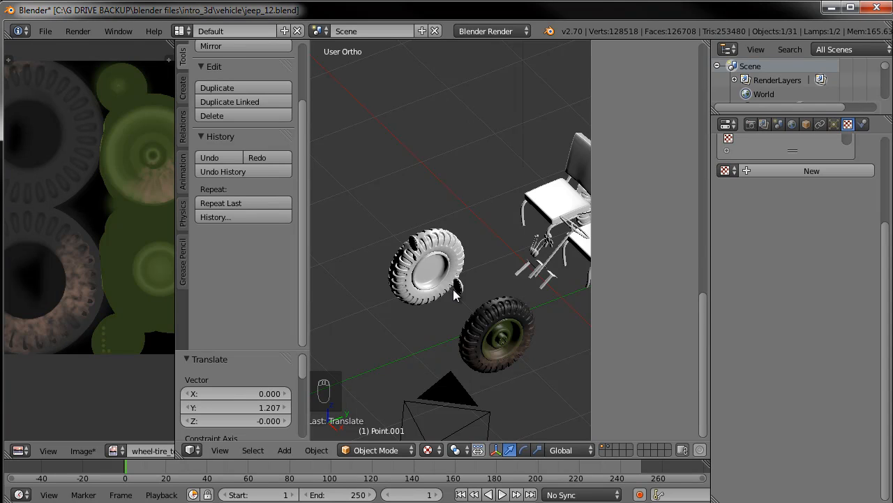
{"action": "key", "text": "KP_3"}
{"action": "scroll", "coordinate": [453, 289], "scroll_direction": "down", "scroll_amount": 4}
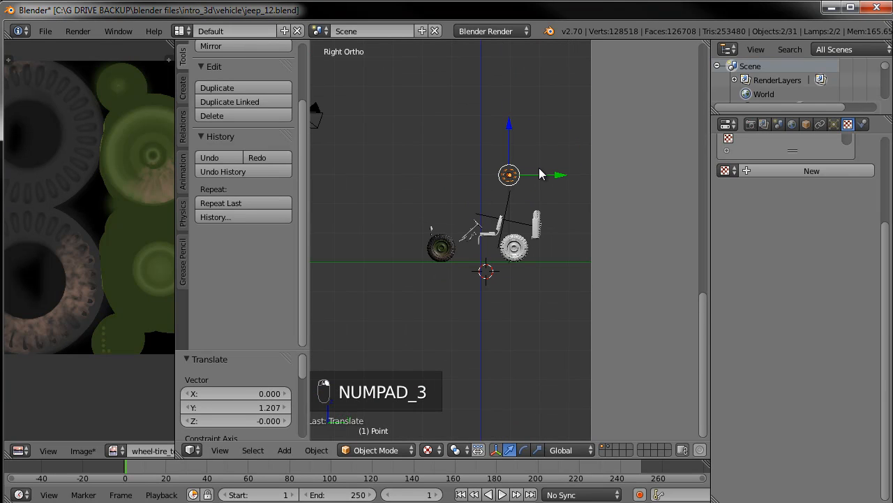
{"action": "key", "text": "shift+d"}
{"action": "left_click", "coordinate": [437, 357]}
{"action": "middle_click_drag", "start_coordinate": [437, 358], "coordinate": [432, 251]}
Select the tire and switch it to Texture Paint mode
{"action": "scroll", "coordinate": [488, 268], "scroll_direction": "up", "scroll_amount": 4}
{"action": "scroll", "coordinate": [454, 261], "scroll_direction": "up", "scroll_amount": 2}
{"action": "scroll", "coordinate": [452, 221], "scroll_direction": "up", "scroll_amount": 2}
{"action": "scroll", "coordinate": [452, 221], "scroll_direction": "up", "scroll_amount": 4}
{"action": "right_click", "coordinate": [432, 251]}
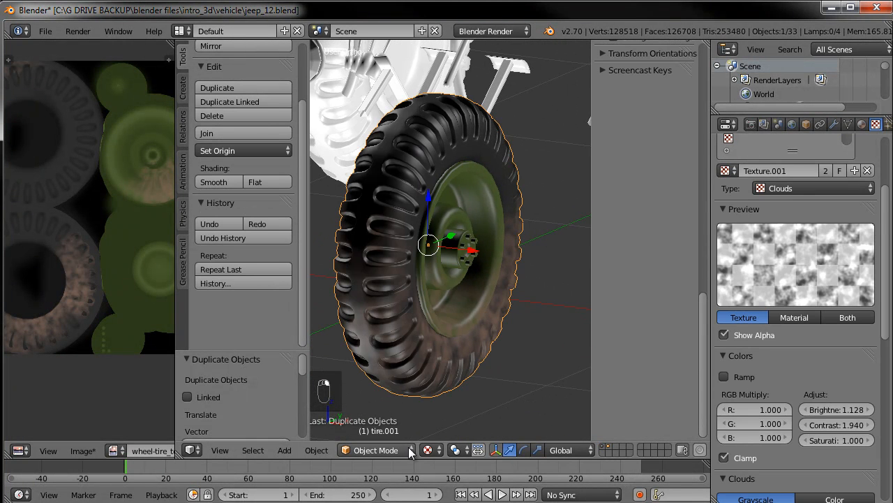
{"action": "left_click", "coordinate": [409, 451]}
{"action": "left_click", "coordinate": [402, 357]}
Paint dirt on the tire's lower tread and reduce the brush to 44 px radius and 0.355 strength
{"action": "mouse_move", "coordinate": [411, 303]}
{"action": "middle_mouse_down"}
{"action": "mouse_move", "coordinate": [534, 301]}
{"action": "mouse_move", "coordinate": [496, 284]}
{"action": "mouse_move", "coordinate": [431, 336]}
{"action": "middle_mouse_up"}
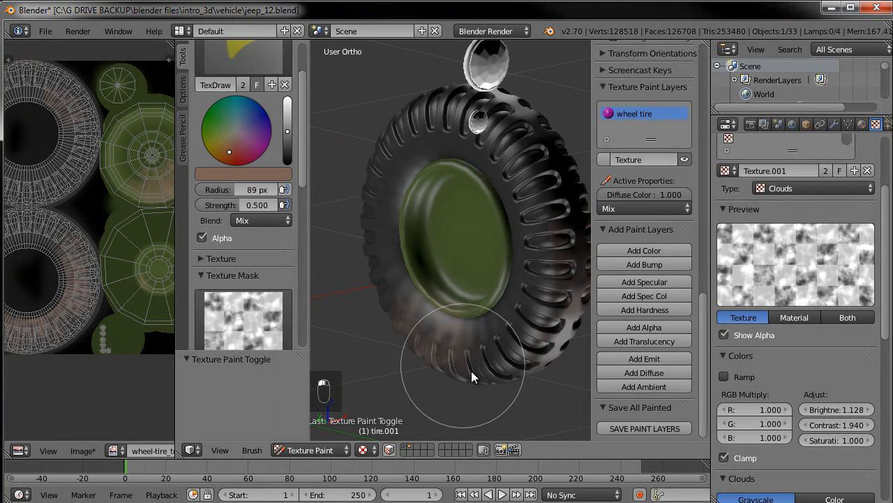
{"action": "mouse_move", "coordinate": [499, 374]}
{"action": "middle_mouse_down"}
{"action": "mouse_move", "coordinate": [465, 361]}
{"action": "mouse_move", "coordinate": [464, 301]}
{"action": "middle_mouse_up"}
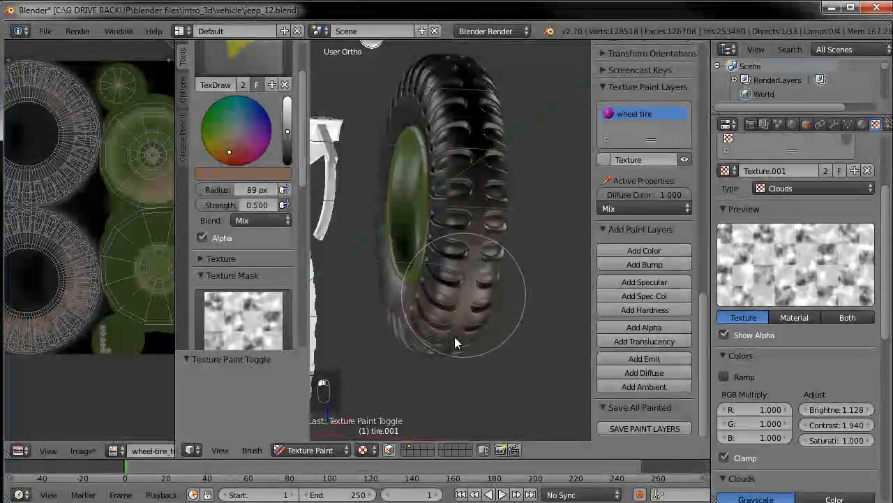
{"action": "middle_click_drag", "start_coordinate": [521, 137], "coordinate": [463, 314]}
{"action": "left_click_drag", "start_coordinate": [226, 191], "coordinate": [234, 205]}
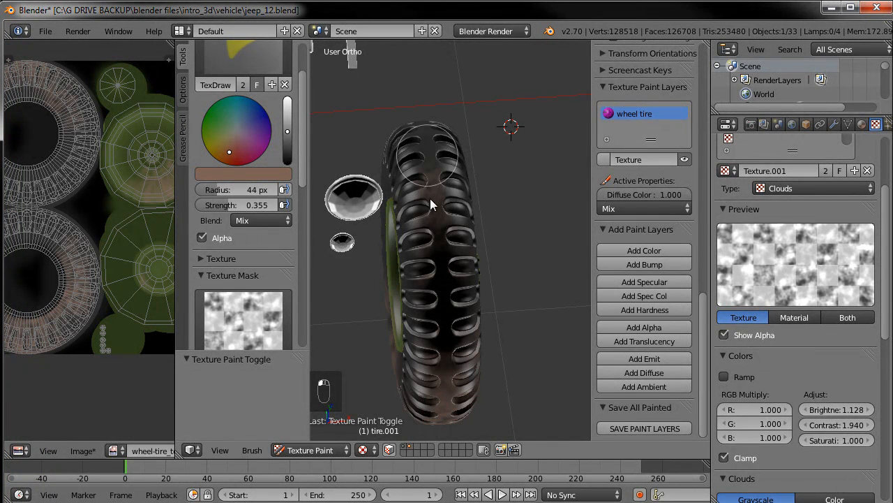
Paint smaller dirt patches around the tire's tread from several angles
{"action": "middle_click_drag", "start_coordinate": [547, 265], "coordinate": [334, 233]}
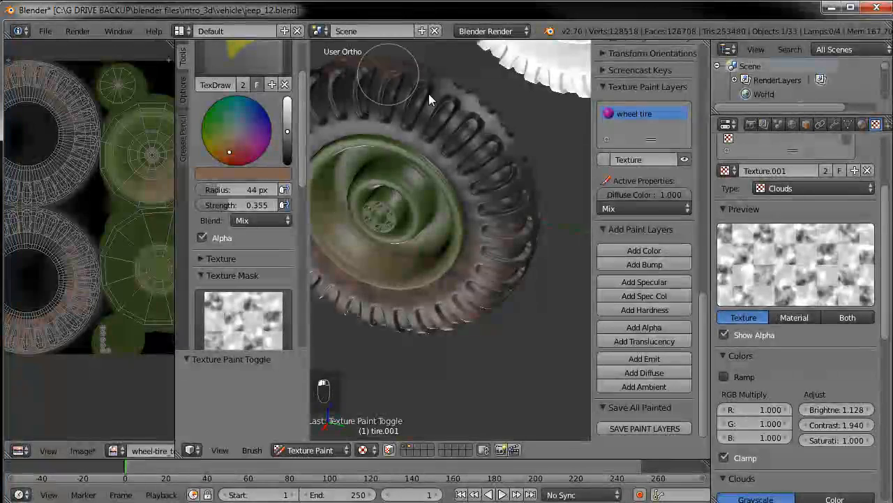
{"action": "middle_click_drag", "start_coordinate": [520, 176], "coordinate": [506, 240]}
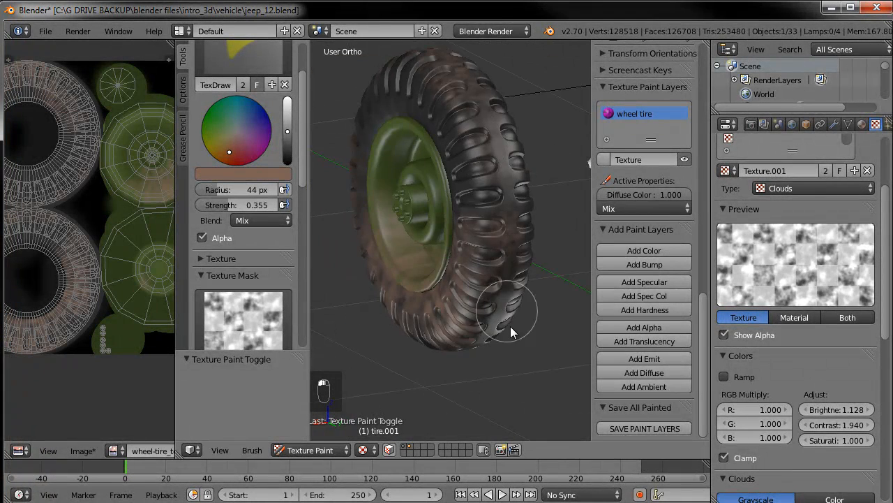
{"action": "middle_click_drag", "start_coordinate": [513, 332], "coordinate": [499, 285]}
{"action": "middle_click_drag", "start_coordinate": [421, 392], "coordinate": [466, 323]}
{"action": "middle_click_drag", "start_coordinate": [450, 199], "coordinate": [530, 251]}
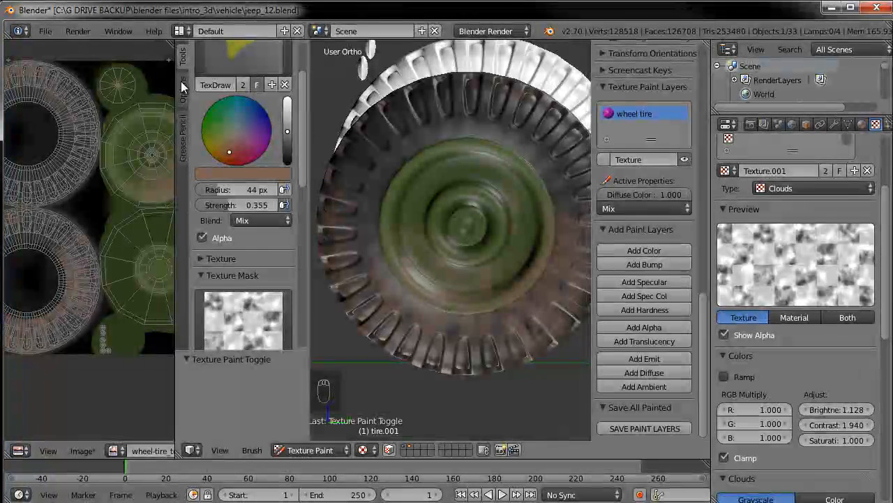
Turn off the Normal project-paint option and paint dirt across the tire's face
{"action": "left_click", "coordinate": [182, 85]}
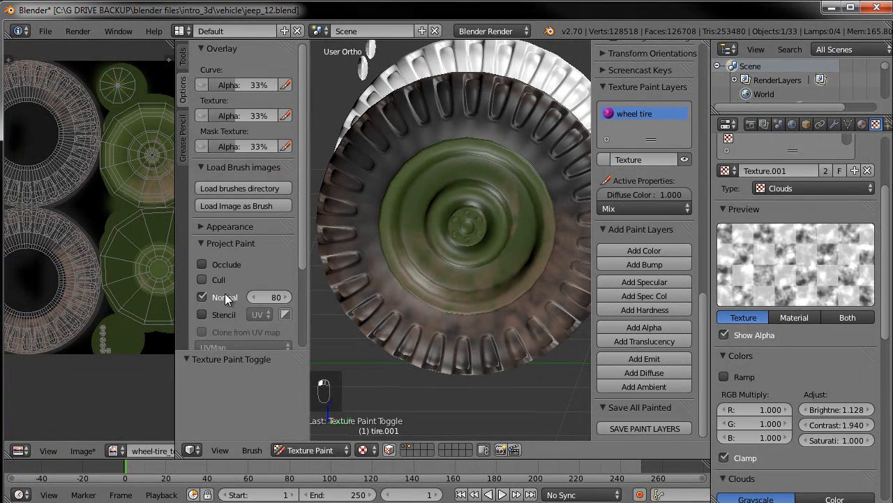
{"action": "middle_click_drag", "start_coordinate": [485, 220], "coordinate": [522, 203]}
{"action": "middle_click_drag", "start_coordinate": [500, 265], "coordinate": [522, 201]}
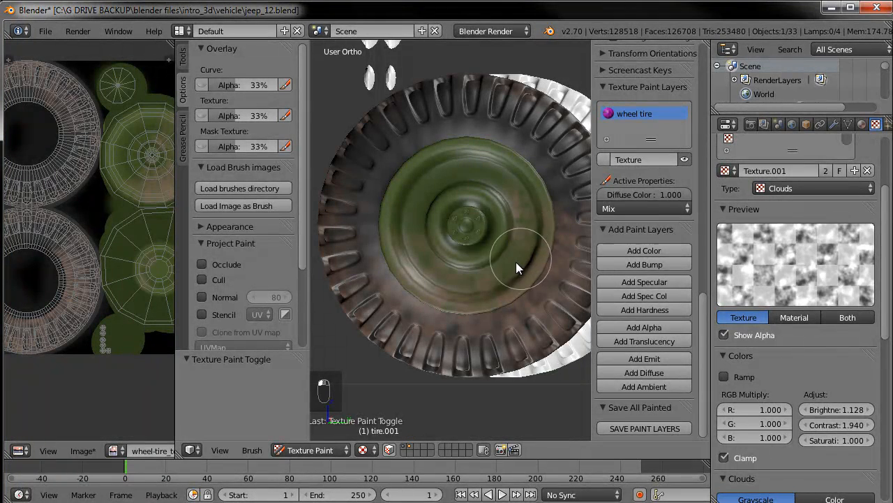
{"action": "middle_click_drag", "start_coordinate": [496, 285], "coordinate": [524, 290]}
{"action": "middle_click_drag", "start_coordinate": [534, 183], "coordinate": [528, 218]}
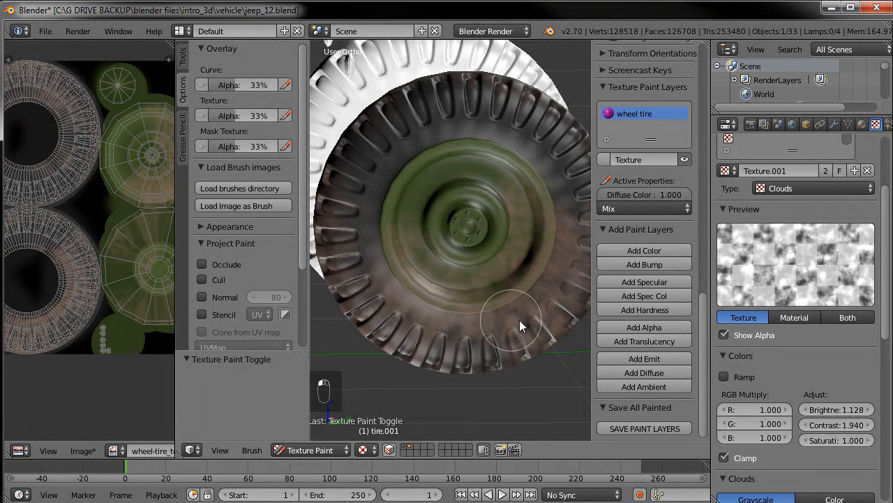
Save the painted tire texture image
{"action": "scroll", "coordinate": [488, 289], "scroll_direction": "down", "scroll_amount": 5}
{"action": "middle_click_drag", "start_coordinate": [409, 204], "coordinate": [316, 349]}
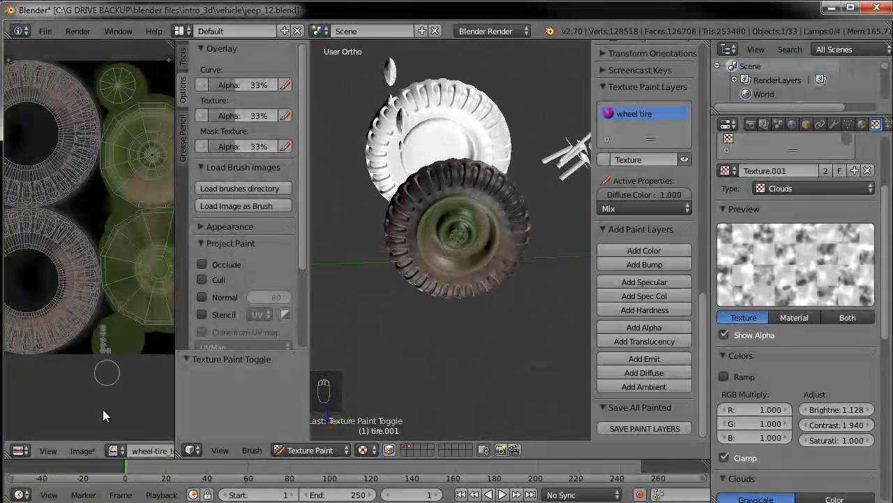
{"action": "left_click", "coordinate": [80, 451]}
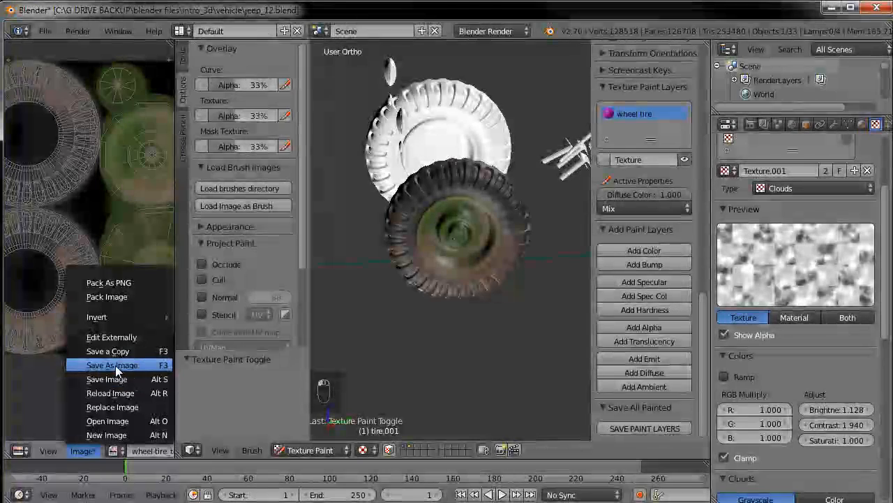
{"action": "left_click", "coordinate": [107, 379]}
{"action": "scroll", "coordinate": [432, 294], "scroll_direction": "down", "scroll_amount": 2}
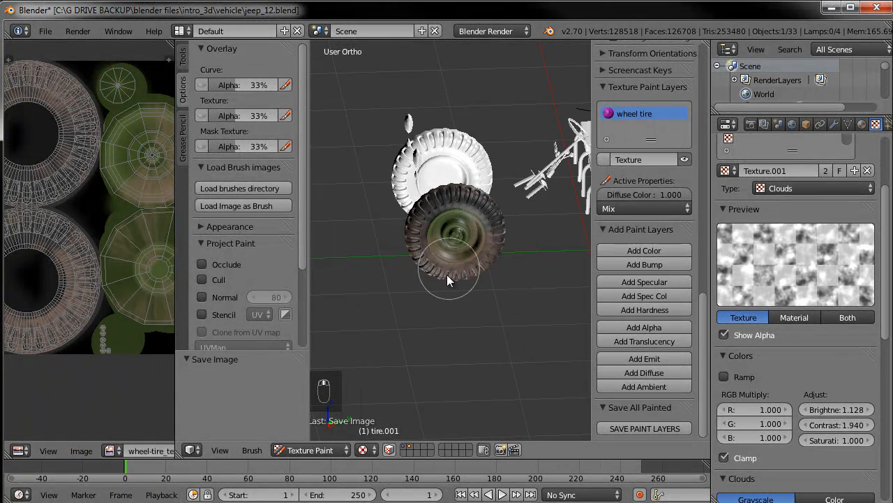
{"action": "middle_click_drag", "start_coordinate": [478, 263], "coordinate": [494, 326]}
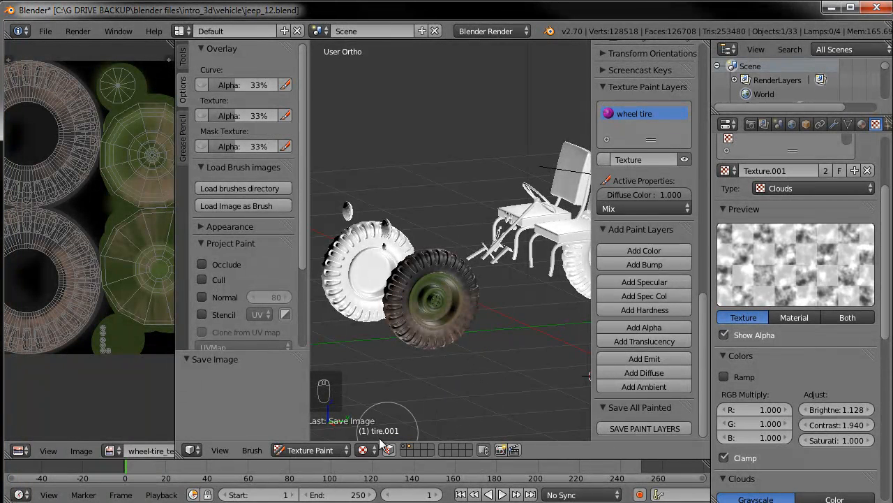
Switch the tire back to Object Mode and unhide all hidden objects of the jeep
{"action": "left_click", "coordinate": [329, 448]}
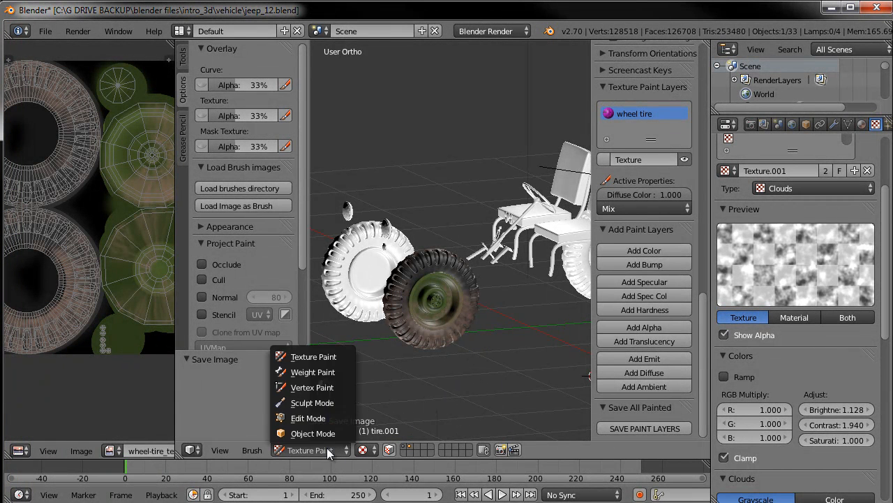
{"action": "left_click", "coordinate": [330, 448]}
{"action": "left_click", "coordinate": [310, 431]}
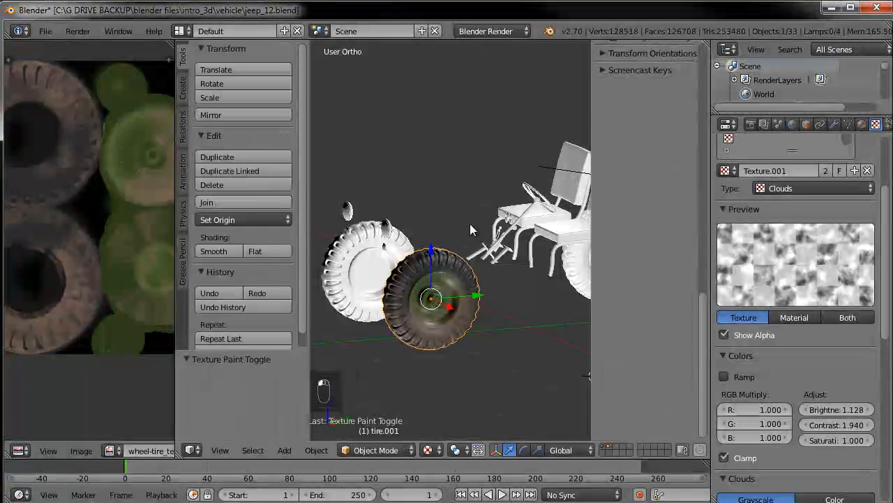
{"action": "key", "text": "alt+h"}
Select the jeep body and switch it into Edit Mode
{"action": "right_click", "coordinate": [466, 220]}
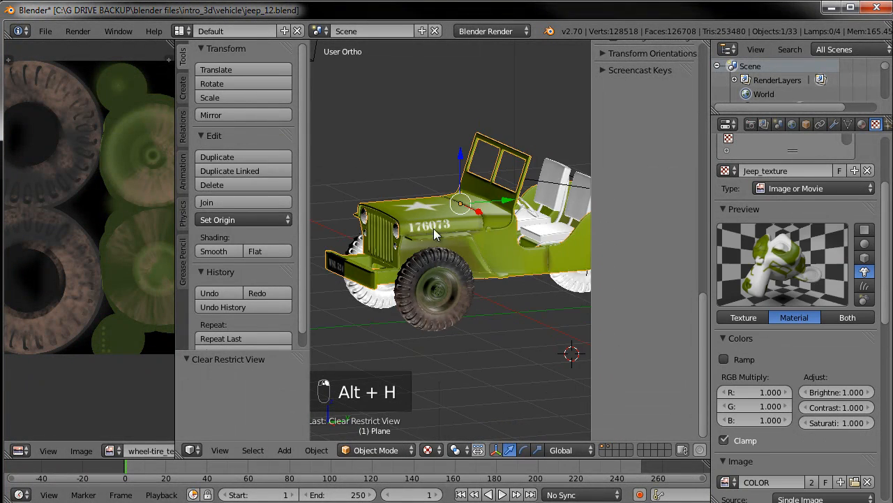
{"action": "middle_click_drag", "start_coordinate": [458, 251], "coordinate": [498, 248]}
{"action": "key", "text": "Tab"}
{"action": "key", "text": "Tab"}
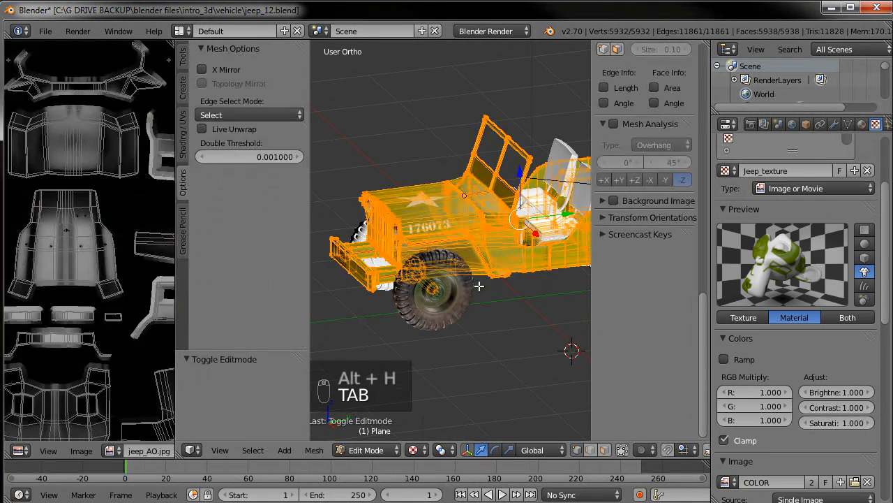
{"action": "left_click", "coordinate": [377, 450]}
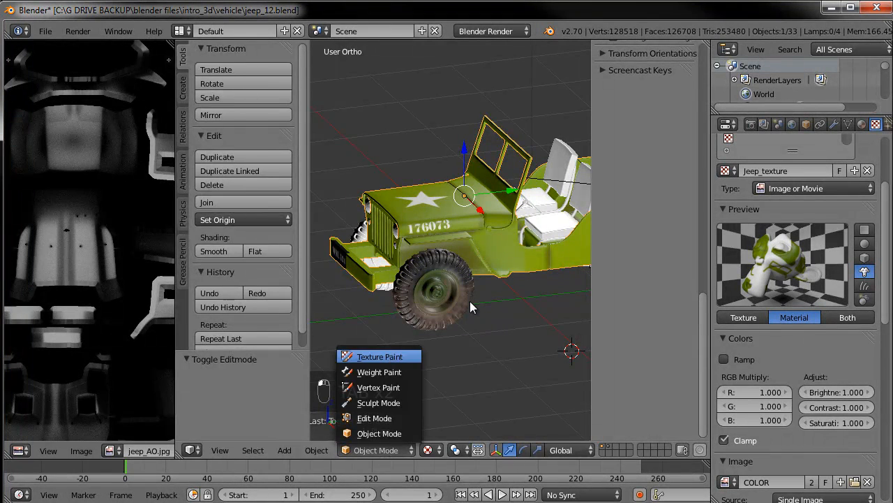
{"action": "left_click", "coordinate": [387, 356]}
{"action": "key", "text": "Tab"}
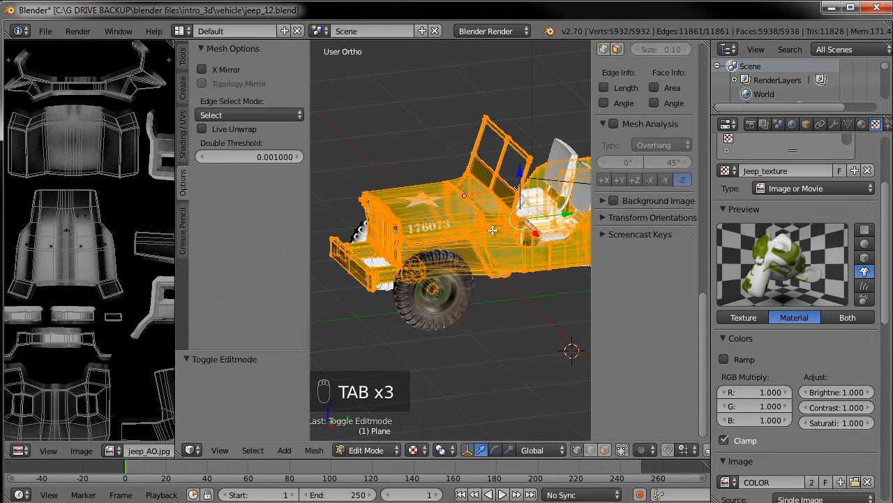
Widen the image editor and open the jeep_texture2.jpg image from the textures folder into it
{"action": "left_click_drag", "start_coordinate": [186, 418], "coordinate": [300, 417]}
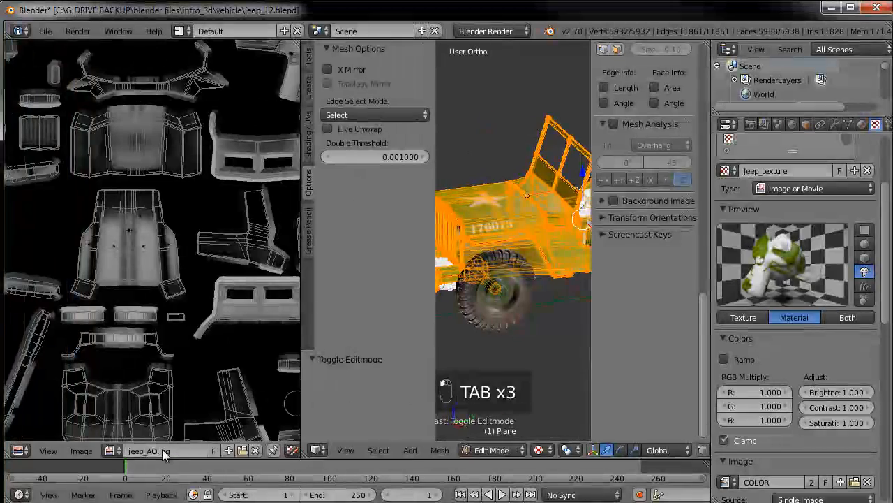
{"action": "left_click", "coordinate": [111, 450]}
{"action": "scroll", "coordinate": [183, 363], "scroll_direction": "down", "scroll_amount": 6}
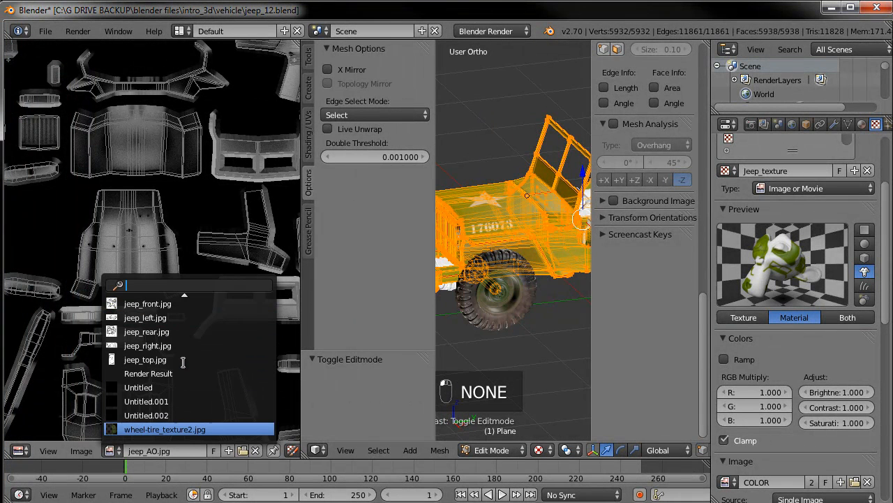
{"action": "scroll", "coordinate": [206, 369], "scroll_direction": "up", "scroll_amount": 7}
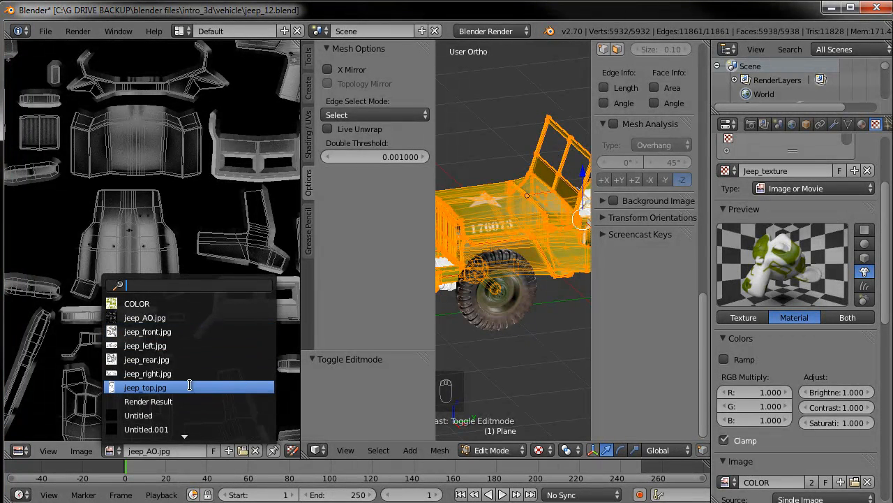
{"action": "scroll", "coordinate": [178, 394], "scroll_direction": "down", "scroll_amount": 6}
{"action": "left_click", "coordinate": [246, 448]}
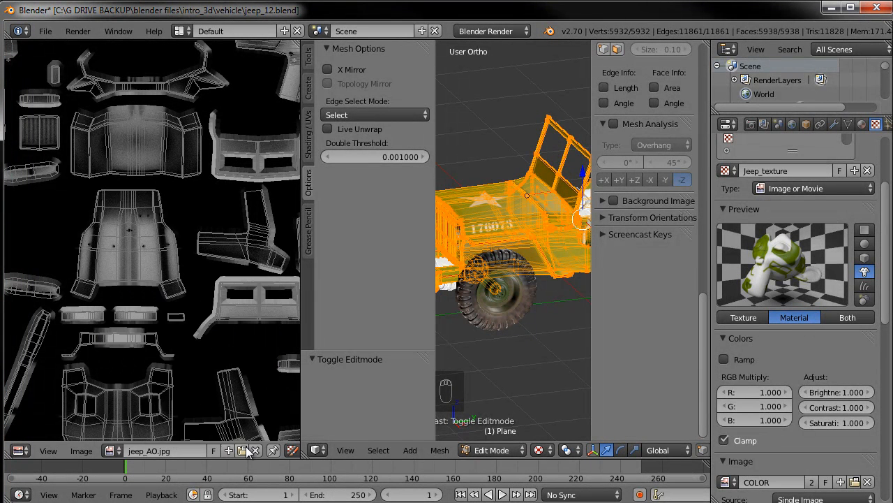
{"action": "left_click", "coordinate": [242, 450]}
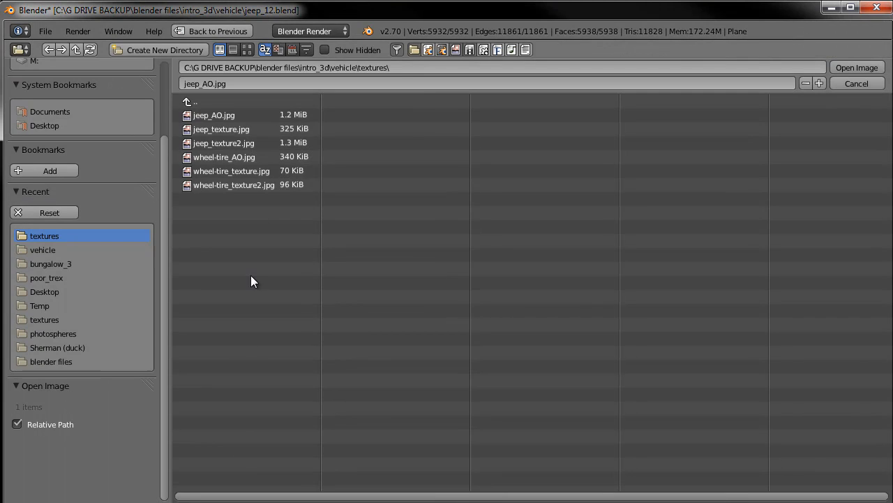
{"action": "left_click", "coordinate": [239, 144]}
{"action": "left_click", "coordinate": [846, 61]}
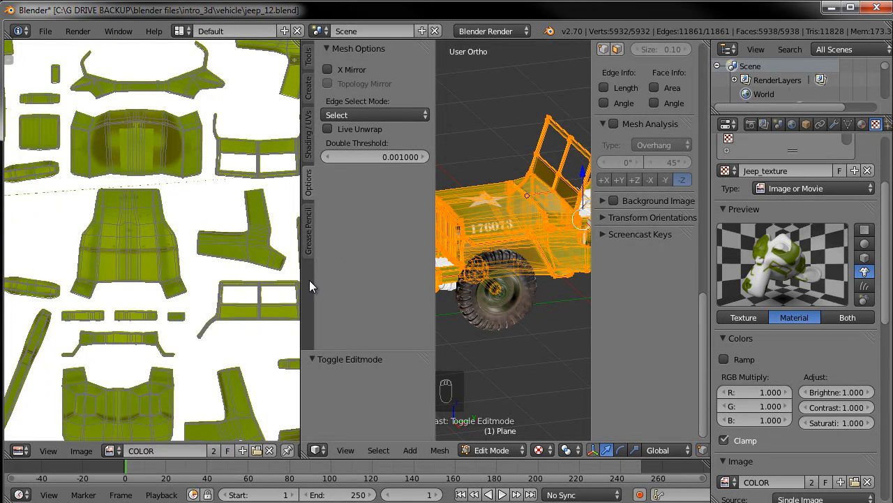
Put the jeep body into Texture Paint mode and shrink the image editor to enlarge the 3D view
{"action": "key", "text": "Tab"}
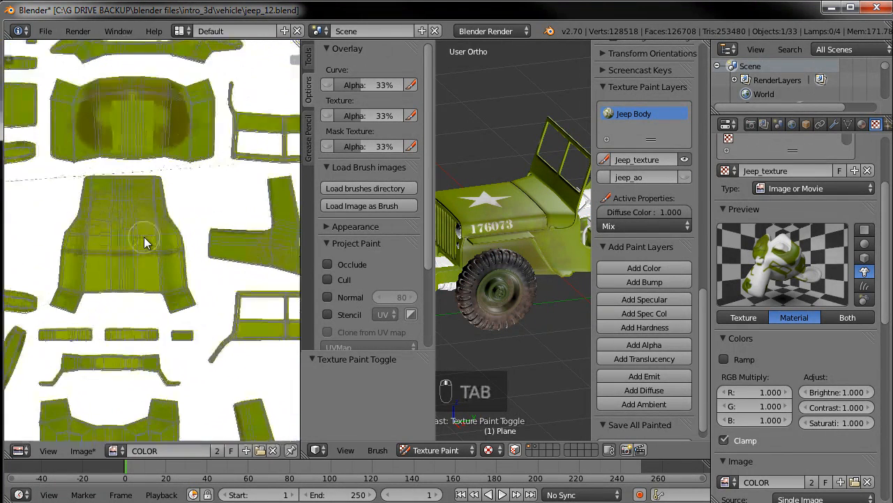
{"action": "scroll", "coordinate": [115, 208], "scroll_direction": "up", "scroll_amount": 3}
{"action": "key", "text": "ctrl+z"}
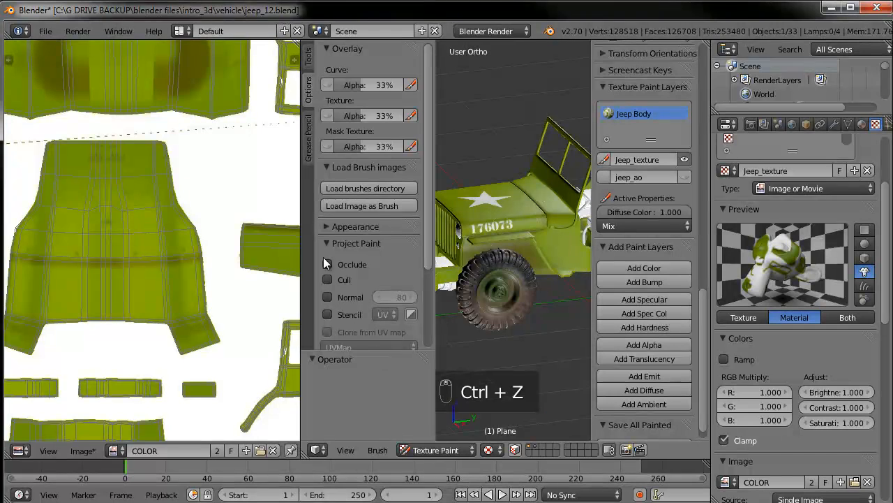
{"action": "left_click_drag", "start_coordinate": [302, 268], "coordinate": [66, 266]}
{"action": "key", "text": "KP_3"}
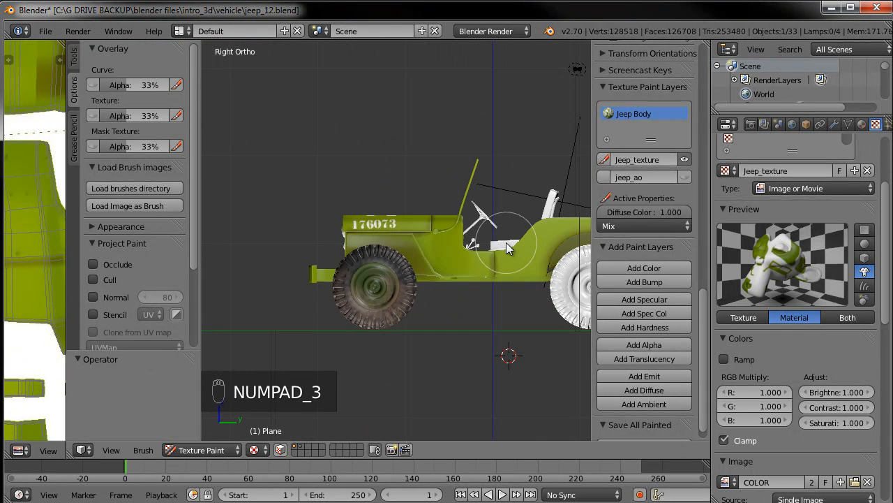
{"action": "scroll", "coordinate": [507, 249], "scroll_direction": "up", "scroll_amount": 4}
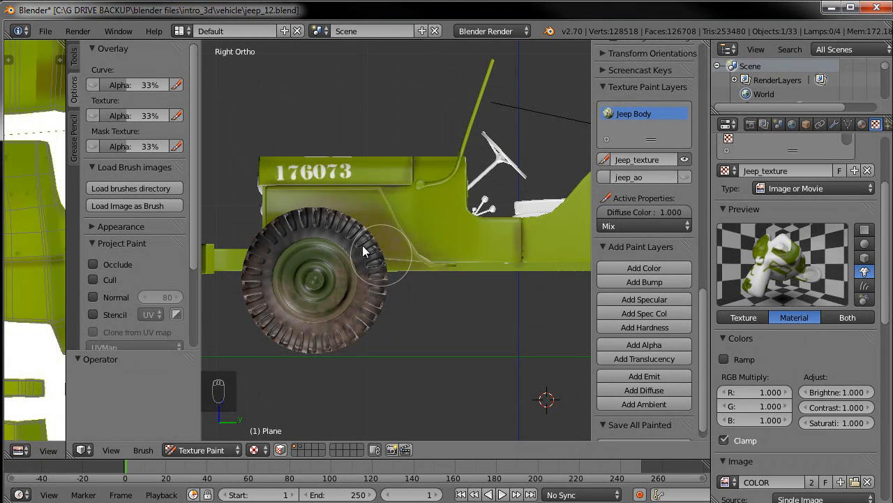
Return to Object Mode and select the tire to reach its clouds mask texture settings
{"action": "left_click", "coordinate": [214, 449]}
{"action": "left_click", "coordinate": [214, 434]}
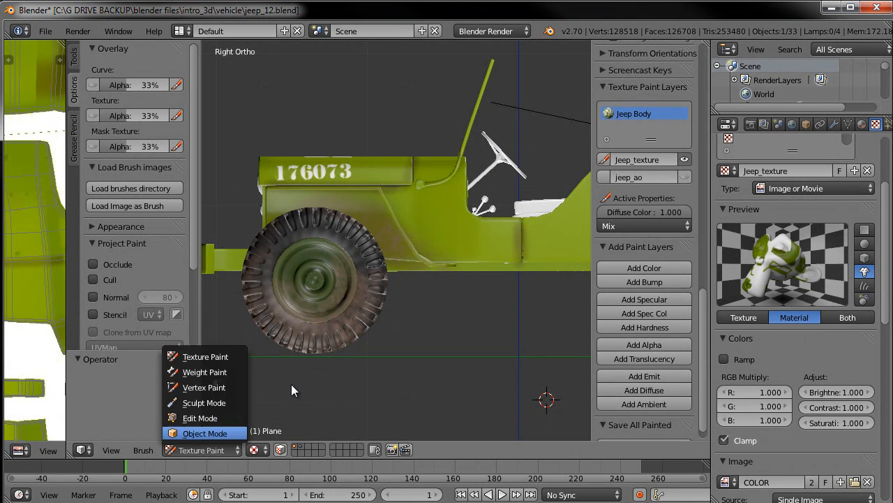
{"action": "right_click", "coordinate": [339, 317]}
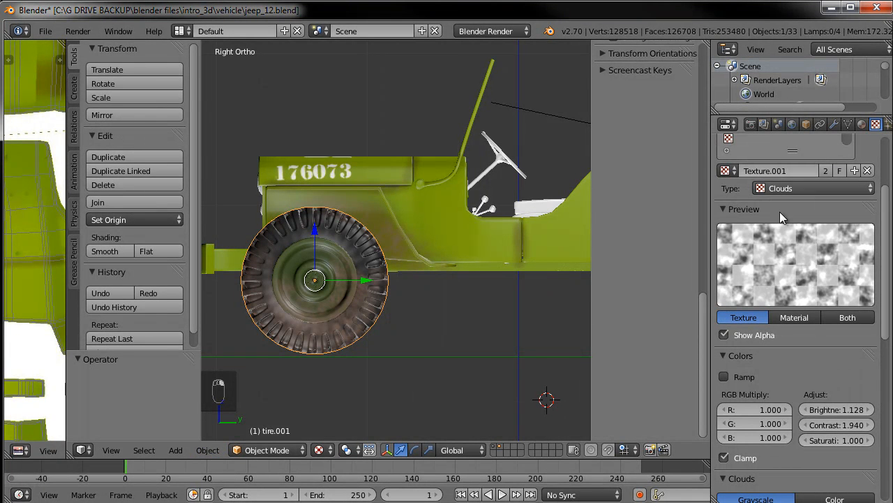
{"action": "scroll", "coordinate": [815, 234], "scroll_direction": "up", "scroll_amount": 3}
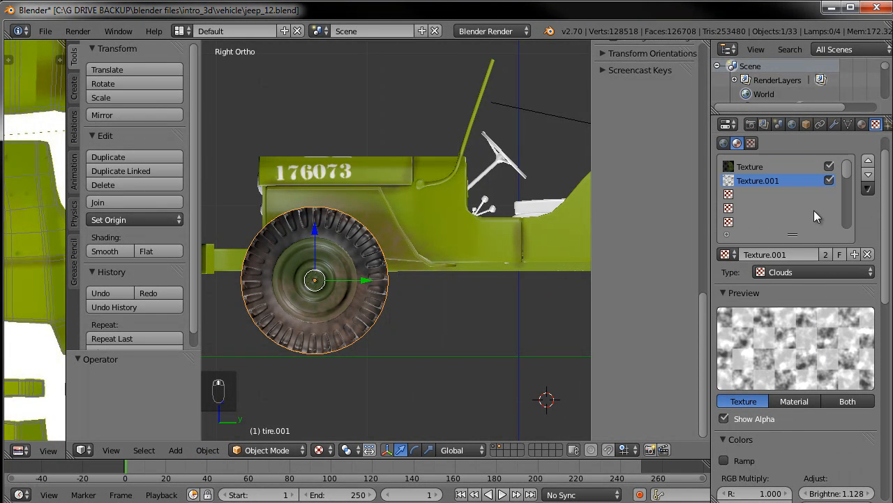
{"action": "scroll", "coordinate": [793, 441], "scroll_direction": "down", "scroll_amount": 2}
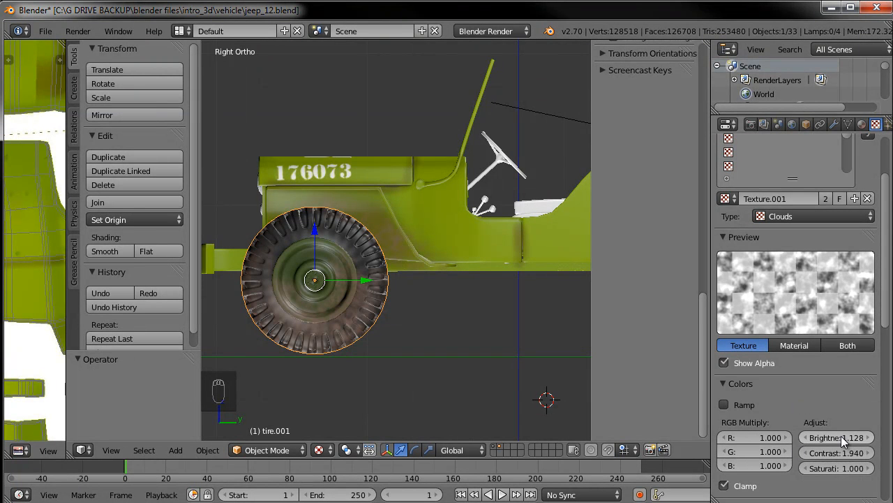
Set the clouds texture's contrast to 2.220 and its size to 0.45
{"action": "left_click_drag", "start_coordinate": [843, 453], "coordinate": [860, 455]}
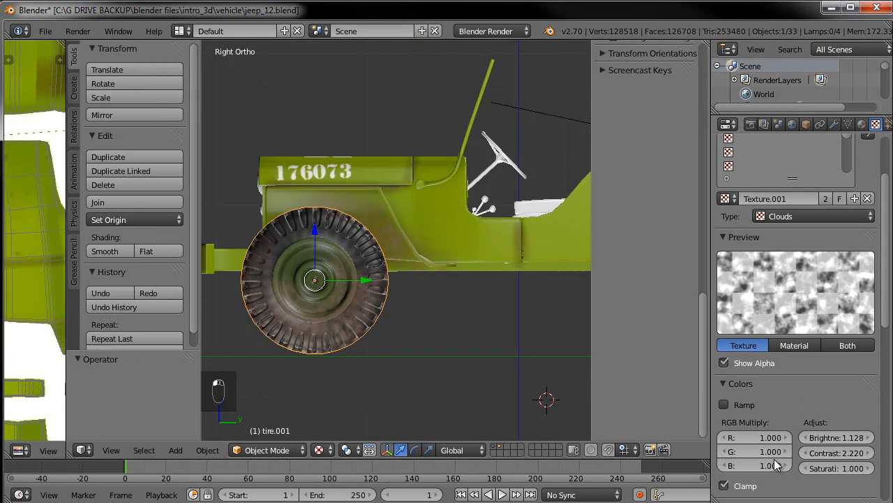
{"action": "left_click", "coordinate": [723, 383]}
{"action": "scroll", "coordinate": [751, 414], "scroll_direction": "down", "scroll_amount": 2}
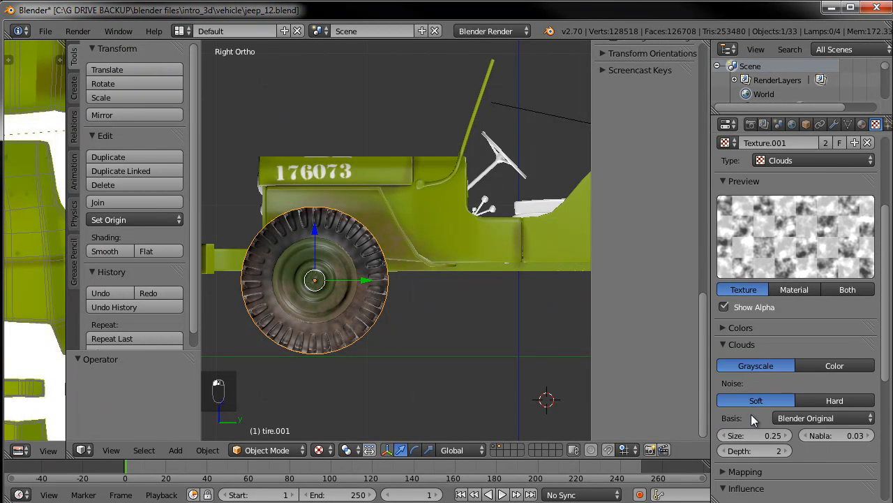
{"action": "left_click_drag", "start_coordinate": [789, 441], "coordinate": [830, 441]}
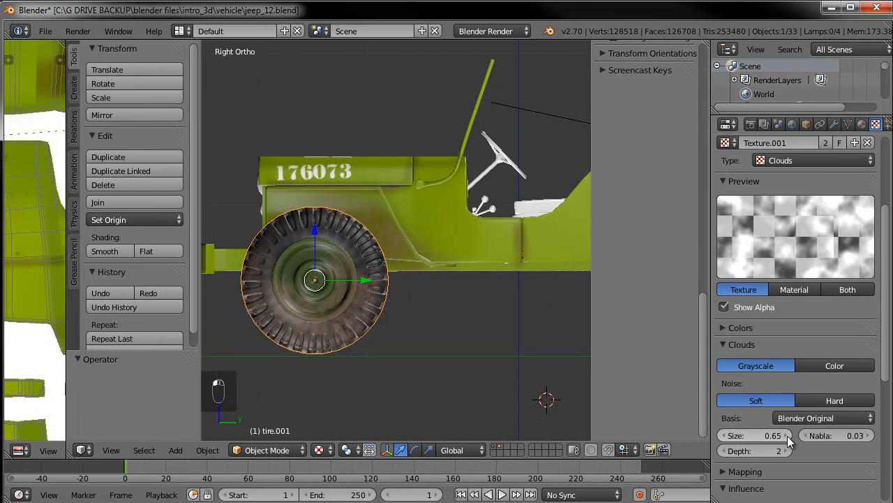
{"action": "left_click", "coordinate": [722, 435]}
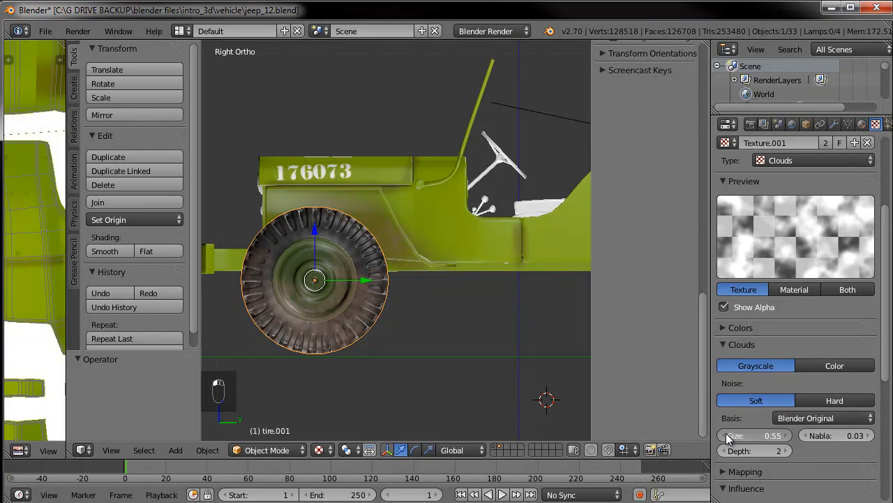
{"action": "left_click", "coordinate": [724, 435]}
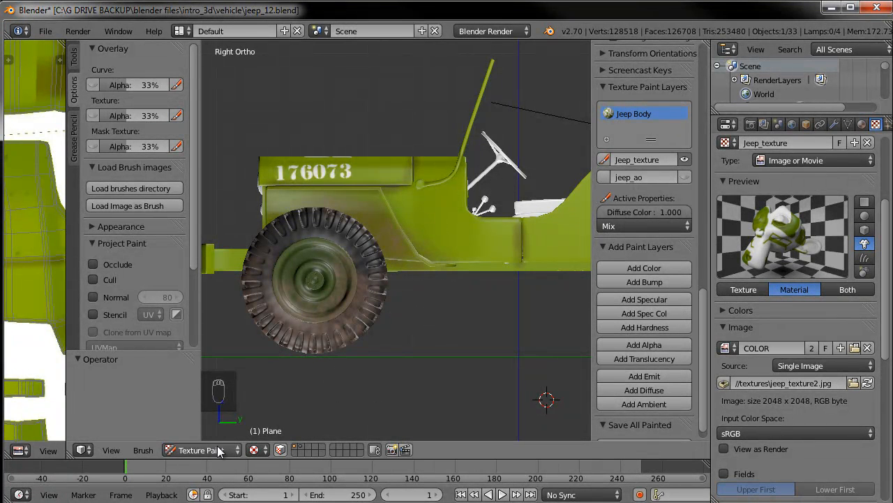
Switch the jeep body back to Texture Paint mode and set the brush to 98 px radius and 0.391 strength
{"action": "left_click", "coordinate": [218, 447]}
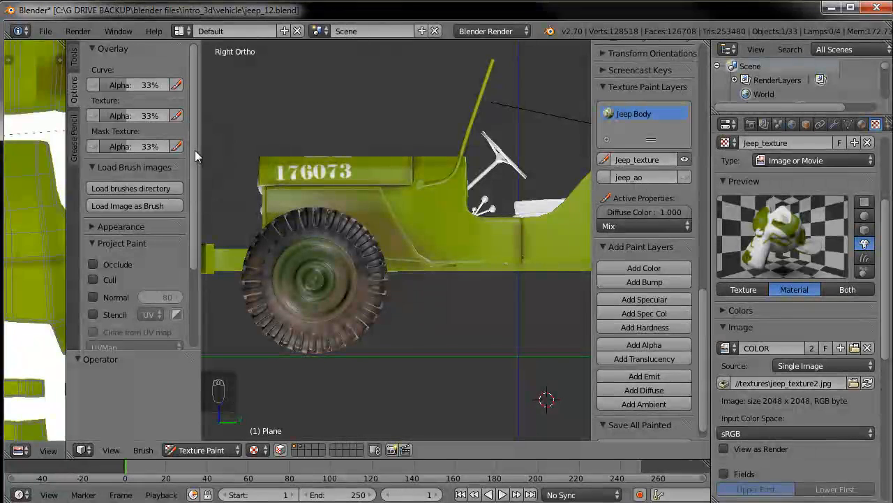
{"action": "left_click", "coordinate": [74, 55]}
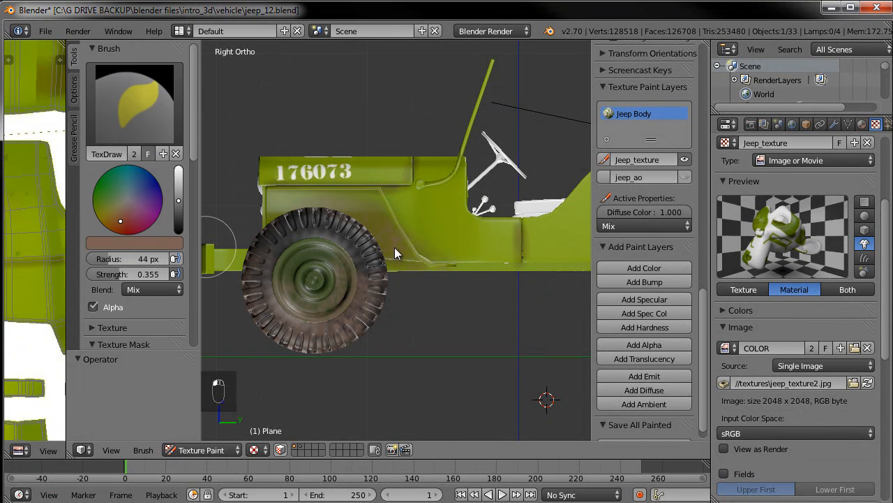
{"action": "left_click_drag", "start_coordinate": [123, 272], "coordinate": [113, 273]}
{"action": "mouse_move", "coordinate": [111, 261]}
{"action": "left_mouse_down"}
{"action": "mouse_move", "coordinate": [132, 260]}
{"action": "mouse_move", "coordinate": [127, 274]}
{"action": "left_mouse_up"}
Paint dirt along the jeep body's lower sides around both wheels
{"action": "mouse_move", "coordinate": [445, 250]}
{"action": "left_mouse_down"}
{"action": "mouse_move", "coordinate": [422, 227]}
{"action": "mouse_move", "coordinate": [401, 225]}
{"action": "mouse_move", "coordinate": [330, 231]}
{"action": "mouse_move", "coordinate": [333, 248]}
{"action": "left_mouse_up"}
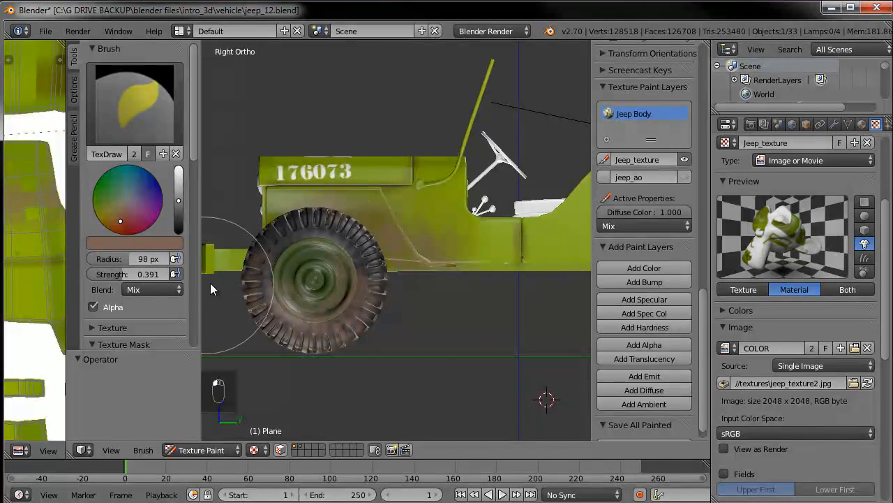
{"action": "middle_click_drag", "start_coordinate": [497, 278], "coordinate": [361, 279], "text": "shift"}
{"action": "mouse_move", "coordinate": [367, 279]}
{"action": "left_mouse_down"}
{"action": "mouse_move", "coordinate": [464, 283]}
{"action": "mouse_move", "coordinate": [510, 229]}
{"action": "left_mouse_up"}
{"action": "middle_click_drag", "start_coordinate": [510, 230], "coordinate": [423, 252], "text": "shift"}
{"action": "mouse_move", "coordinate": [423, 252]}
{"action": "left_mouse_down"}
{"action": "mouse_move", "coordinate": [504, 272]}
{"action": "mouse_move", "coordinate": [419, 258]}
{"action": "mouse_move", "coordinate": [402, 273]}
{"action": "mouse_move", "coordinate": [499, 227]}
{"action": "mouse_move", "coordinate": [520, 279]}
{"action": "mouse_move", "coordinate": [392, 291]}
{"action": "left_mouse_up"}
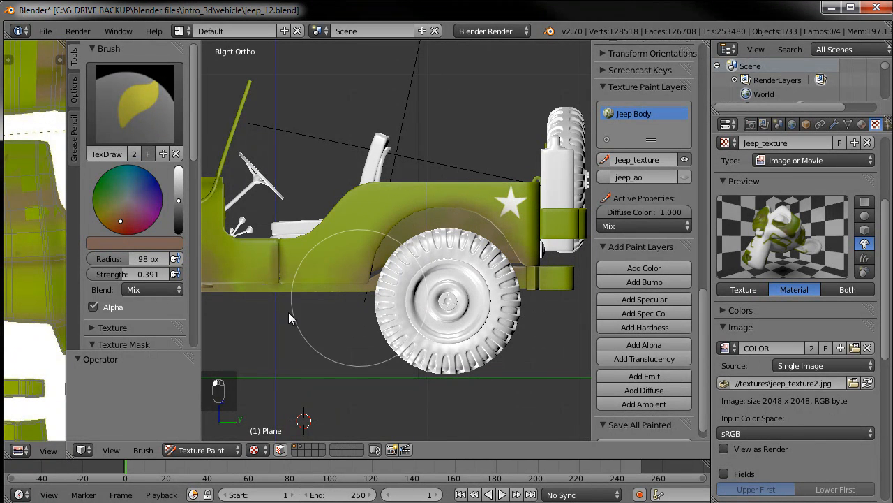
{"action": "middle_click_drag", "start_coordinate": [342, 305], "coordinate": [520, 288], "text": "shift"}
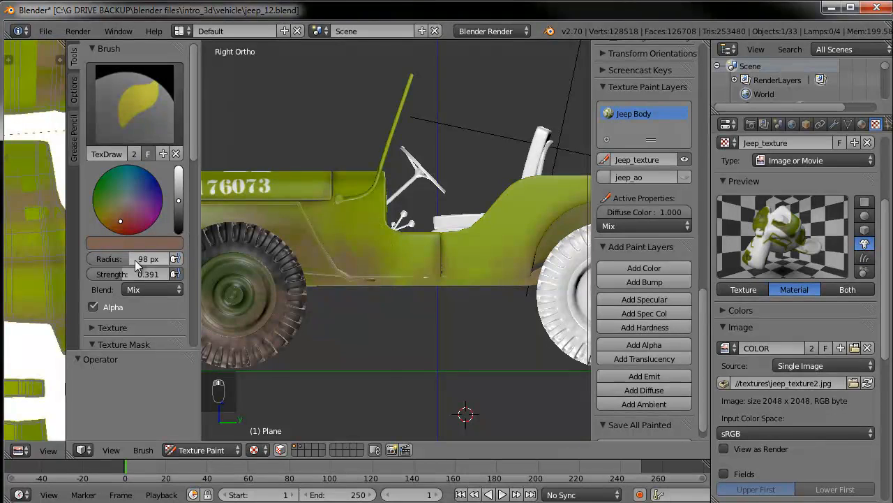
Set the brush to 69 px radius and 1.000 strength and paint dirt on the lower body near the front wheel
{"action": "left_click_drag", "start_coordinate": [121, 259], "coordinate": [183, 277]}
{"action": "mouse_move", "coordinate": [310, 254]}
{"action": "left_mouse_down"}
{"action": "mouse_move", "coordinate": [327, 269]}
{"action": "mouse_move", "coordinate": [332, 294]}
{"action": "left_mouse_up"}
{"action": "middle_click_drag", "start_coordinate": [454, 303], "coordinate": [550, 313], "text": "shift"}
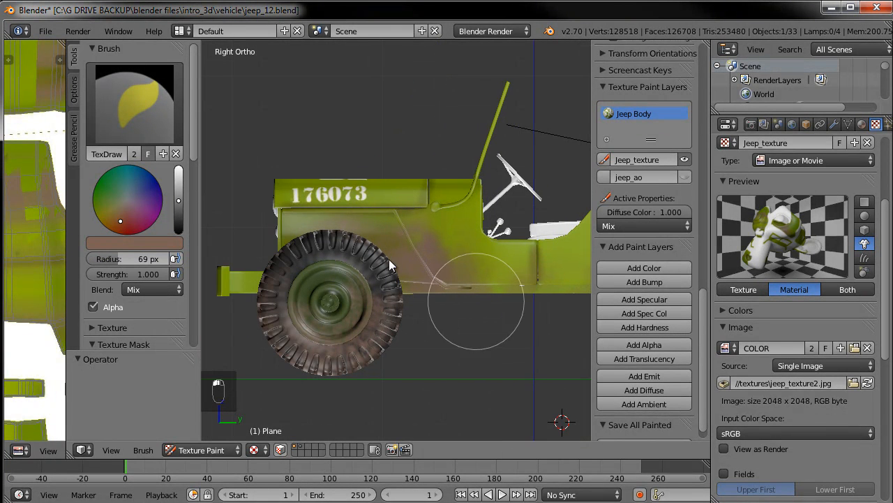
{"action": "middle_click_drag", "start_coordinate": [301, 337], "coordinate": [374, 349]}
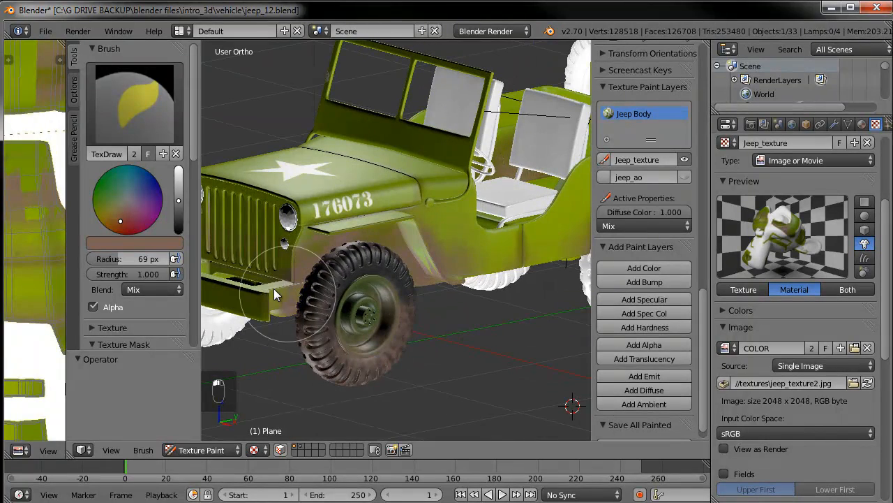
{"action": "middle_click_drag", "start_coordinate": [453, 323], "coordinate": [452, 298]}
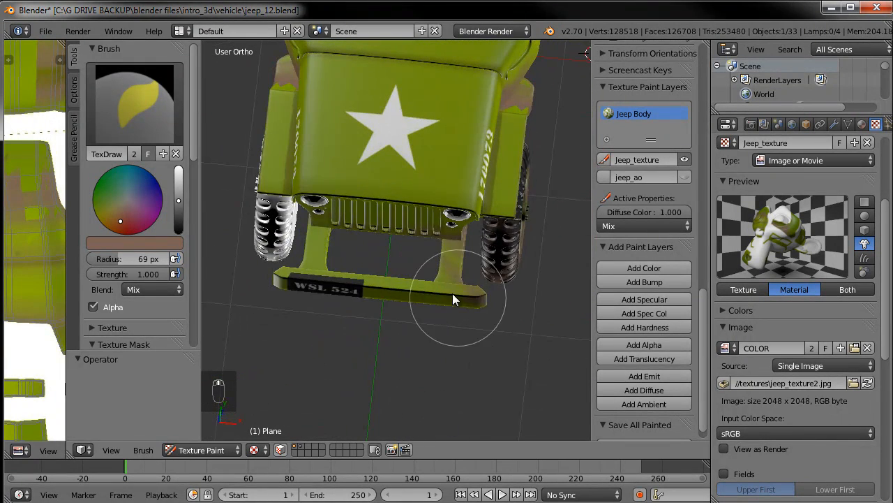
{"action": "left_click", "coordinate": [74, 88]}
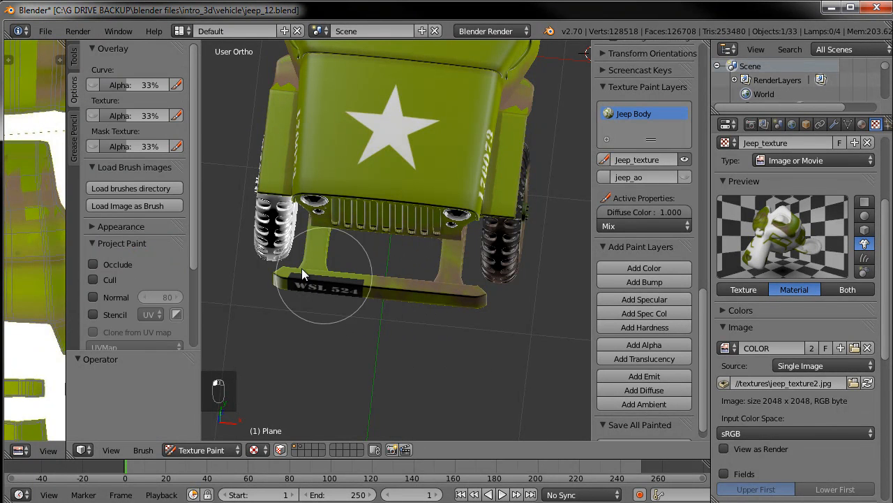
{"action": "middle_click_drag", "start_coordinate": [433, 342], "coordinate": [447, 279]}
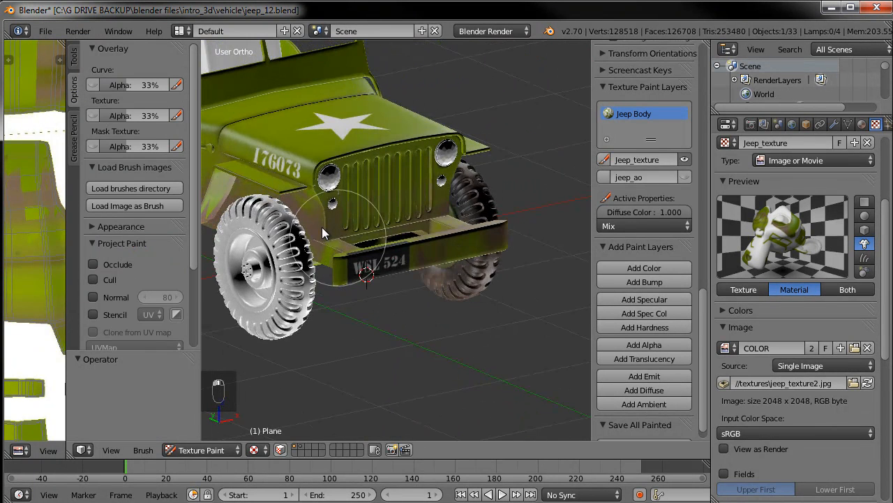
Paint dirt on the lower body around the front wheel arch and sides, orbiting and zooming around the jeep
{"action": "middle_click_drag", "start_coordinate": [322, 260], "coordinate": [293, 244]}
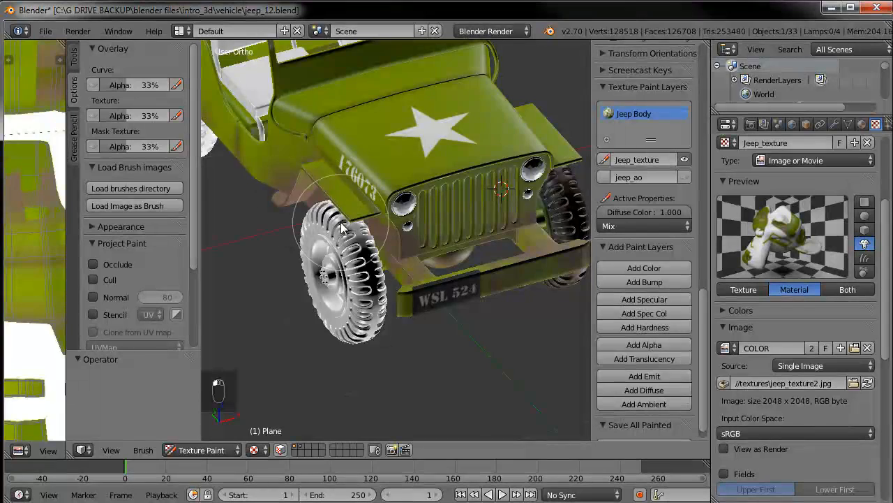
{"action": "mouse_move", "coordinate": [295, 321]}
{"action": "middle_mouse_down"}
{"action": "mouse_move", "coordinate": [495, 309]}
{"action": "mouse_move", "coordinate": [401, 275]}
{"action": "middle_mouse_up"}
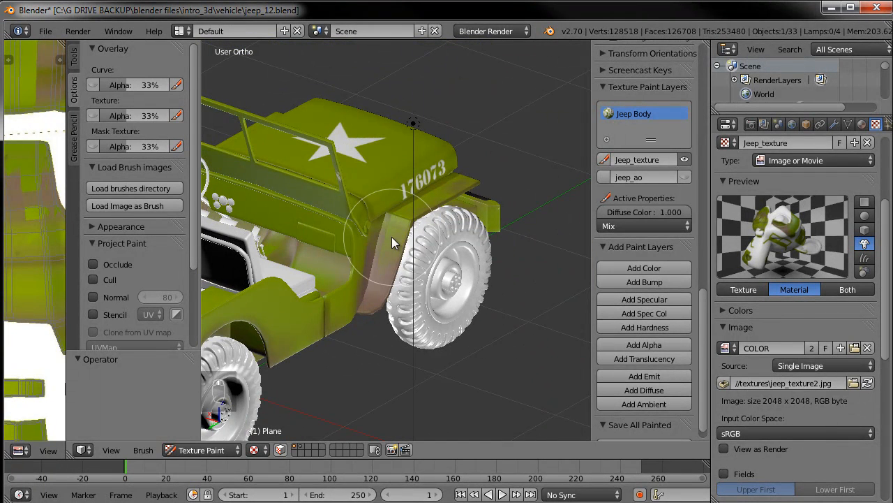
{"action": "mouse_move", "coordinate": [396, 320]}
{"action": "middle_mouse_down"}
{"action": "mouse_move", "coordinate": [518, 253]}
{"action": "mouse_move", "coordinate": [399, 259]}
{"action": "middle_mouse_up"}
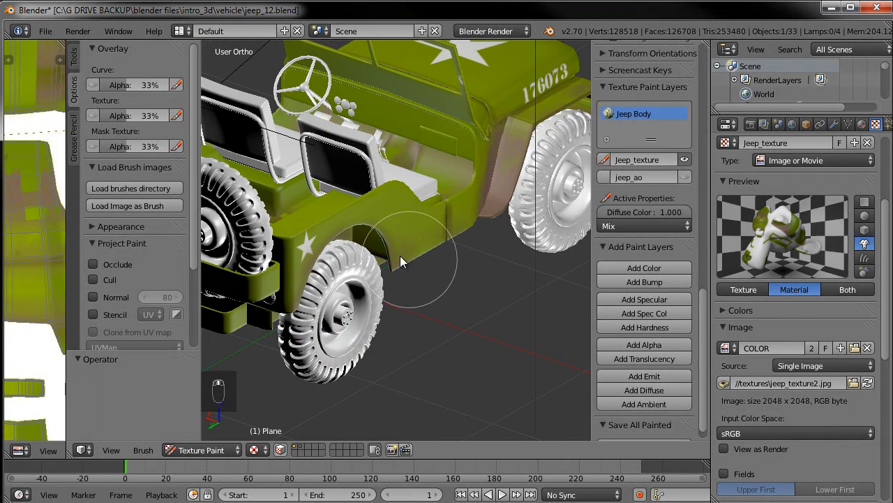
{"action": "mouse_move", "coordinate": [302, 342]}
{"action": "middle_mouse_down"}
{"action": "mouse_move", "coordinate": [339, 240]}
{"action": "mouse_move", "coordinate": [455, 228]}
{"action": "middle_mouse_up"}
{"action": "middle_click_drag", "start_coordinate": [347, 283], "coordinate": [470, 331]}
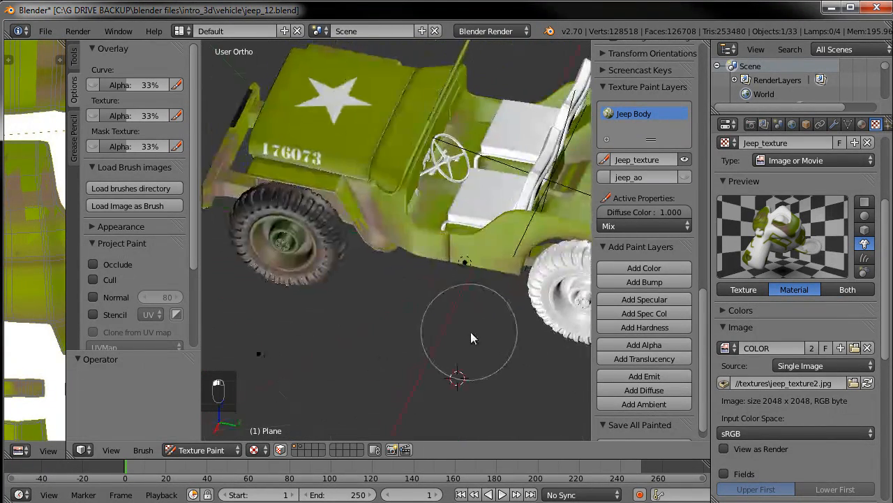
{"action": "scroll", "coordinate": [363, 236], "scroll_direction": "up", "scroll_amount": 3}
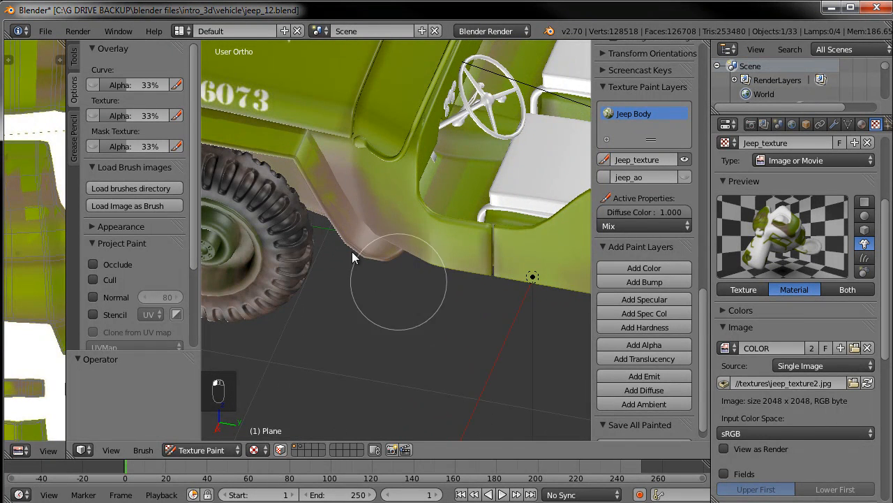
{"action": "middle_click_drag", "start_coordinate": [379, 282], "coordinate": [340, 239]}
{"action": "scroll", "coordinate": [120, 263], "scroll_direction": "down", "scroll_amount": 2}
{"action": "scroll", "coordinate": [120, 264], "scroll_direction": "down", "scroll_amount": 1}
{"action": "mouse_move", "coordinate": [317, 268]}
{"action": "middle_mouse_down", "text": "shift"}
{"action": "mouse_move", "coordinate": [347, 292]}
{"action": "mouse_move", "coordinate": [357, 337]}
{"action": "mouse_move", "coordinate": [485, 294]}
{"action": "mouse_move", "coordinate": [524, 173]}
{"action": "middle_mouse_up", "text": "shift"}
{"action": "middle_click_drag", "start_coordinate": [519, 278], "coordinate": [427, 279]}
In right side view, paint dirt along the lower body and bumper around the front wheel
{"action": "key", "text": "KP_3"}
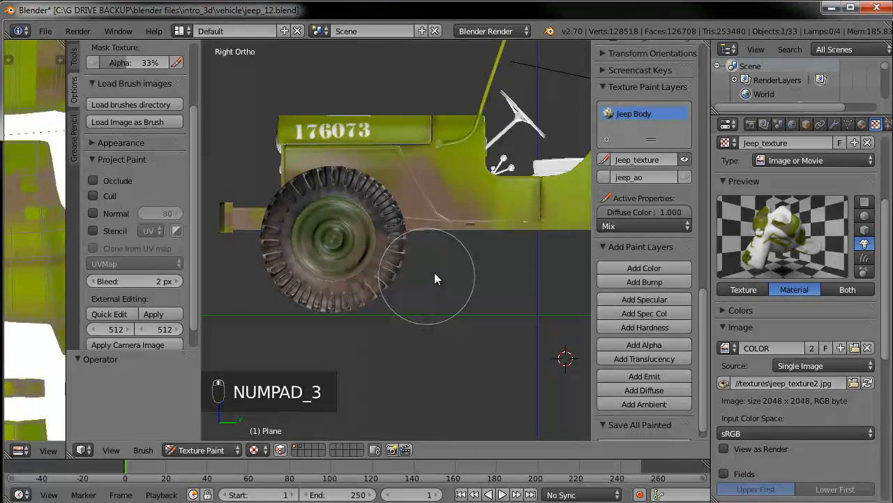
{"action": "middle_click_drag", "start_coordinate": [515, 247], "coordinate": [373, 250], "text": "shift"}
{"action": "middle_click_drag", "start_coordinate": [465, 253], "coordinate": [283, 281], "text": "shift"}
{"action": "middle_click_drag", "start_coordinate": [531, 248], "coordinate": [502, 310], "text": "shift"}
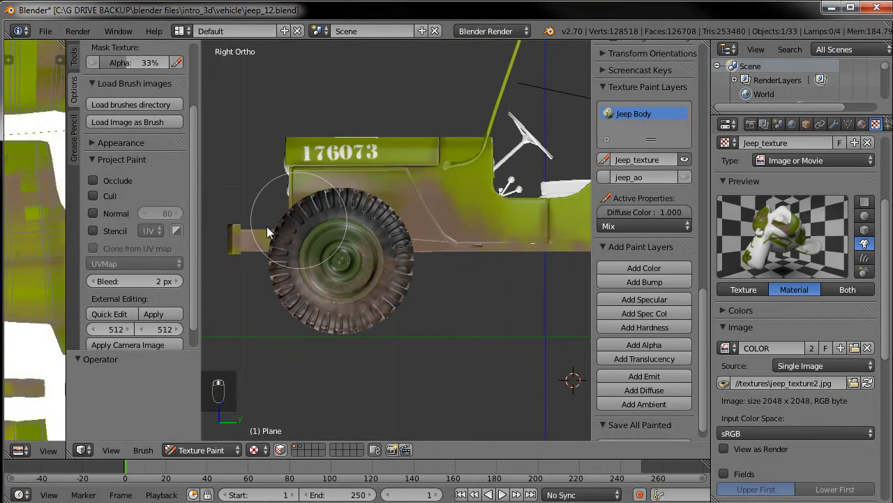
{"action": "middle_click_drag", "start_coordinate": [252, 279], "coordinate": [351, 358]}
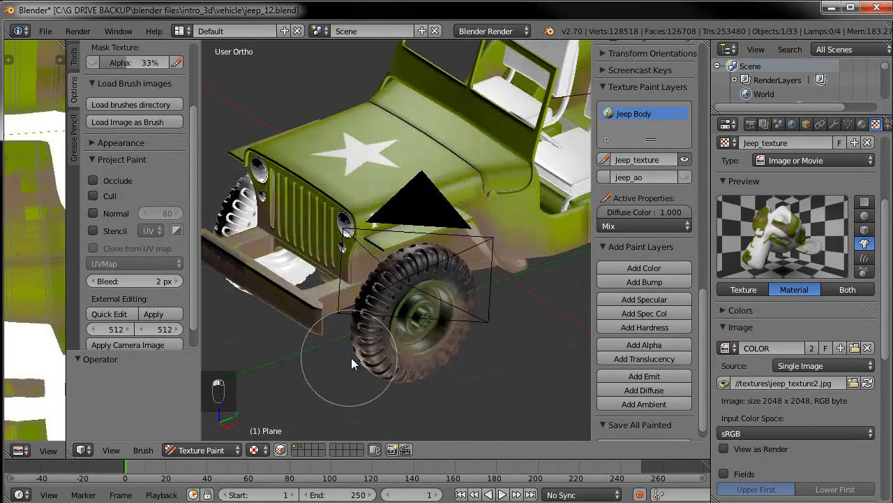
Adjust the brush colour's brightness and paint more dirt along the lower body around the front wheel in side view
{"action": "scroll", "coordinate": [156, 145], "scroll_direction": "up", "scroll_amount": 3}
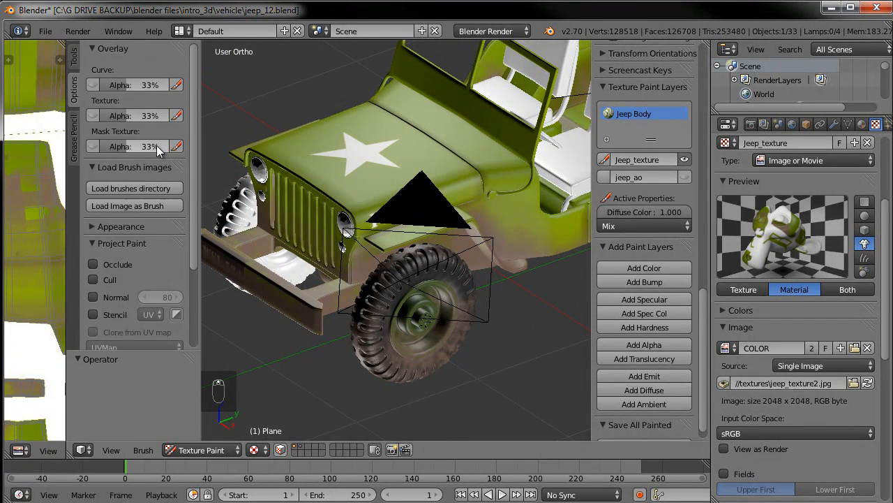
{"action": "left_click", "coordinate": [75, 58]}
{"action": "left_click", "coordinate": [181, 203]}
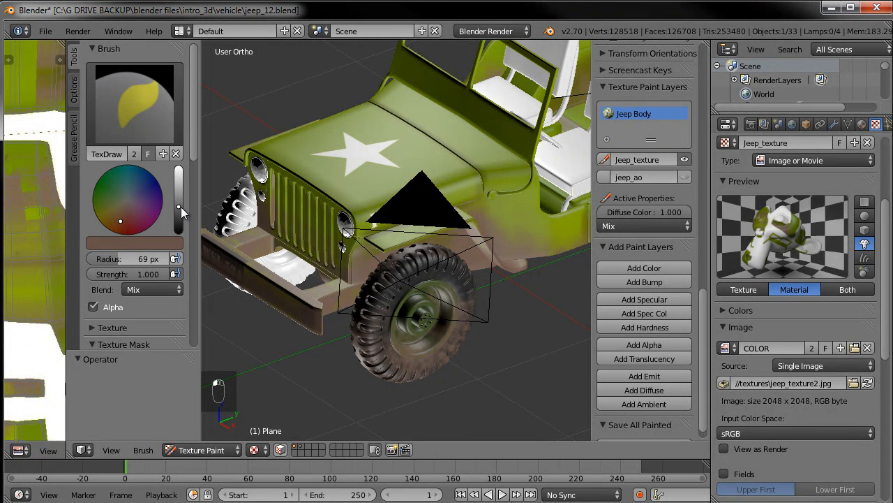
{"action": "key", "text": "KP_3"}
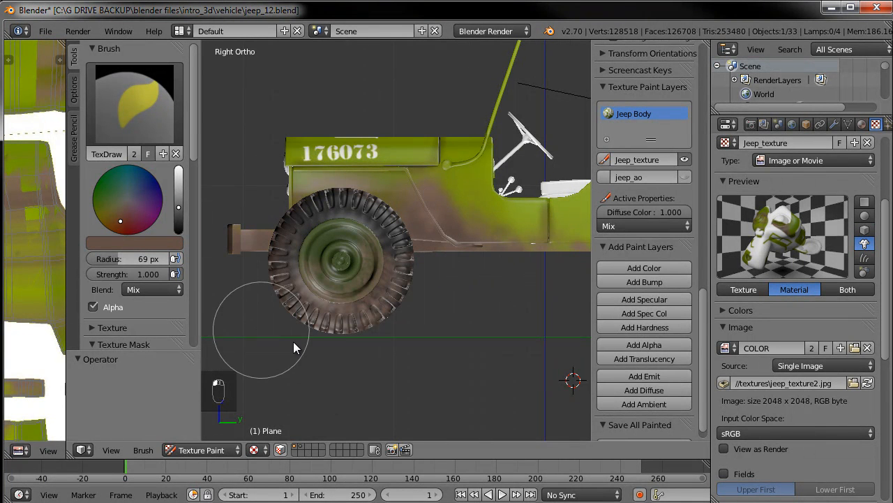
{"action": "middle_click_drag", "start_coordinate": [293, 341], "coordinate": [342, 347]}
{"action": "middle_click_drag", "start_coordinate": [439, 310], "coordinate": [383, 300]}
{"action": "middle_click_drag", "start_coordinate": [525, 309], "coordinate": [379, 299]}
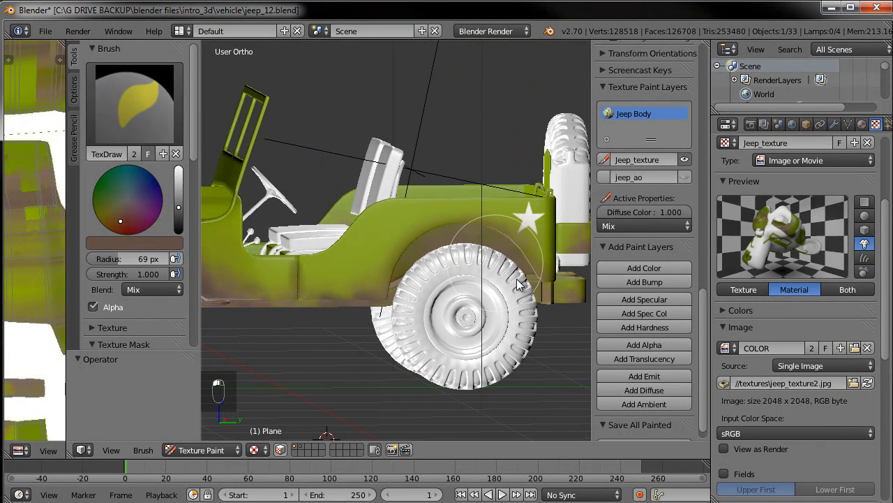
Paint dirt across the rear cargo bed floor from the top view
{"action": "mouse_move", "coordinate": [499, 292]}
{"action": "middle_mouse_down"}
{"action": "mouse_move", "coordinate": [420, 355]}
{"action": "mouse_move", "coordinate": [447, 404]}
{"action": "middle_mouse_up"}
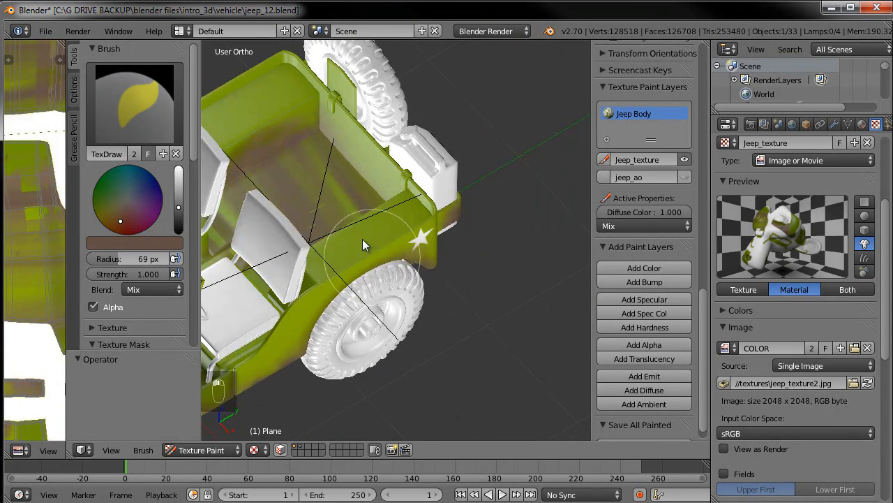
{"action": "middle_click_drag", "start_coordinate": [362, 244], "coordinate": [474, 300]}
{"action": "key", "text": "KP_7"}
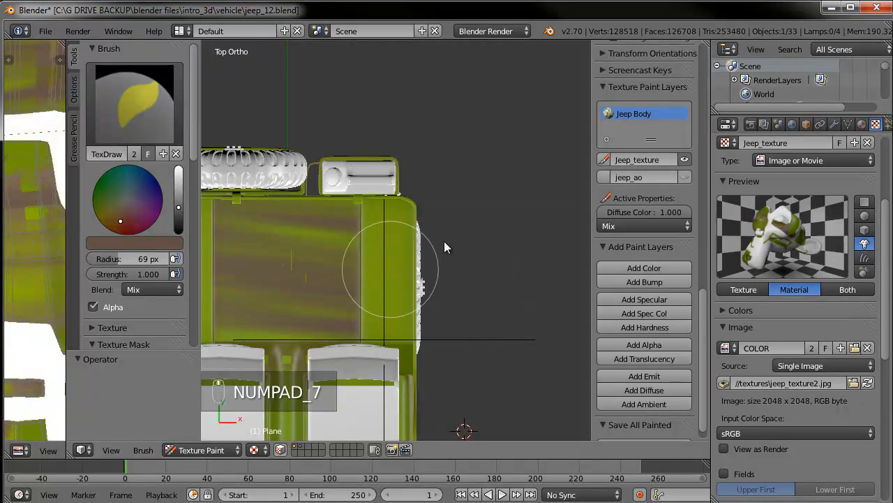
{"action": "mouse_move", "coordinate": [290, 205]}
{"action": "left_mouse_down"}
{"action": "mouse_move", "coordinate": [295, 194]}
{"action": "mouse_move", "coordinate": [307, 276]}
{"action": "mouse_move", "coordinate": [391, 290]}
{"action": "mouse_move", "coordinate": [414, 236]}
{"action": "mouse_move", "coordinate": [422, 183]}
{"action": "mouse_move", "coordinate": [360, 188]}
{"action": "mouse_move", "coordinate": [356, 302]}
{"action": "mouse_move", "coordinate": [368, 355]}
{"action": "left_mouse_up"}
{"action": "middle_click_drag", "start_coordinate": [374, 253], "coordinate": [372, 141], "text": "shift"}
{"action": "mouse_move", "coordinate": [430, 357]}
{"action": "left_mouse_down"}
{"action": "mouse_move", "coordinate": [295, 327]}
{"action": "mouse_move", "coordinate": [309, 331]}
{"action": "left_mouse_up"}
{"action": "mouse_move", "coordinate": [419, 279]}
{"action": "middle_mouse_down"}
{"action": "mouse_move", "coordinate": [465, 247]}
{"action": "mouse_move", "coordinate": [288, 189]}
{"action": "middle_mouse_up"}
{"action": "left_click_drag", "start_coordinate": [288, 189], "coordinate": [298, 194]}
{"action": "left_click_drag", "start_coordinate": [407, 141], "coordinate": [395, 140]}
{"action": "middle_click_drag", "start_coordinate": [259, 354], "coordinate": [291, 294]}
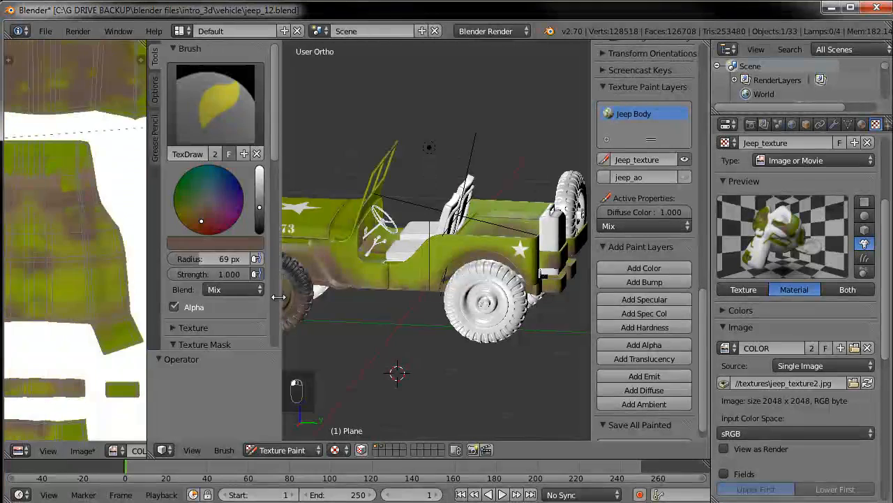
Save the painted body texture image as jeep_texture3.jpg in the textures folder
{"action": "left_click_drag", "start_coordinate": [66, 314], "coordinate": [298, 314]}
{"action": "left_click", "coordinate": [82, 450]}
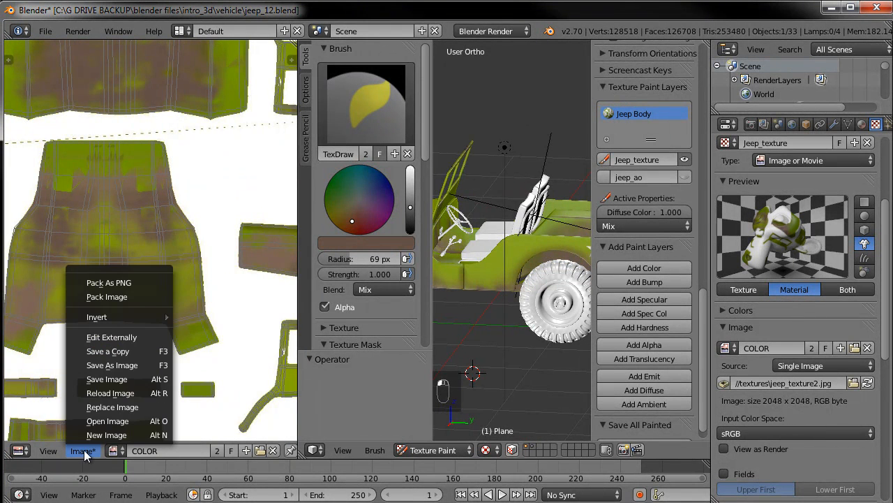
{"action": "left_click", "coordinate": [119, 377]}
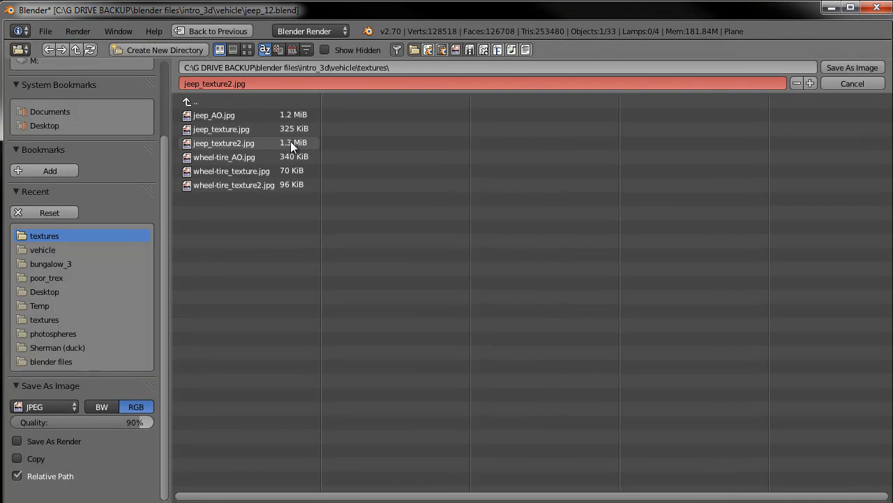
{"action": "left_click", "coordinate": [230, 83]}
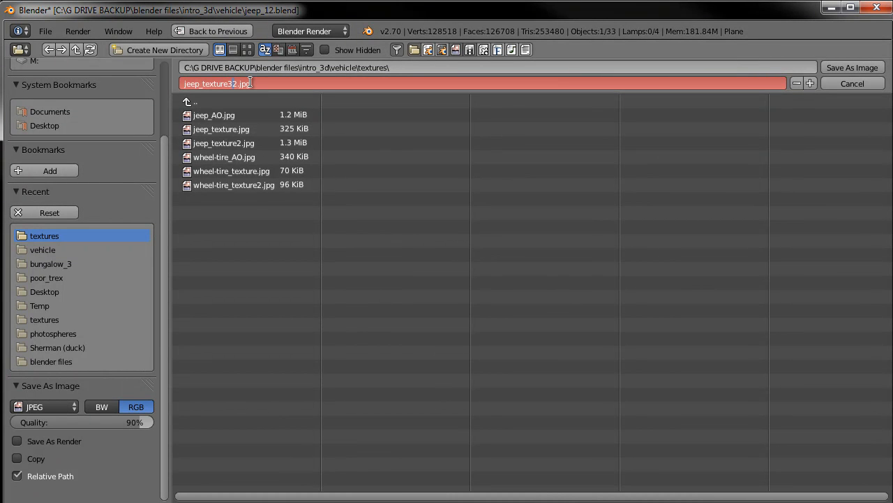
{"action": "left_click", "coordinate": [829, 65]}
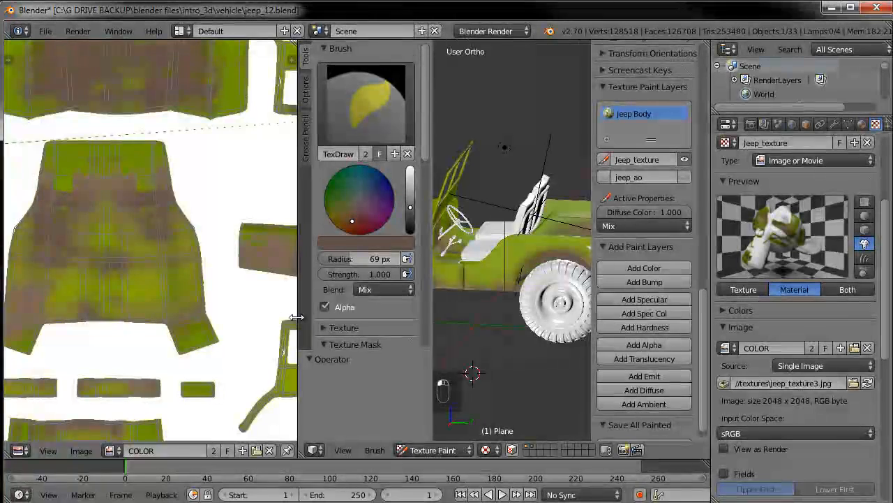
Switch the jeep back to Object Mode
{"action": "scroll", "coordinate": [787, 182], "scroll_direction": "up", "scroll_amount": 2}
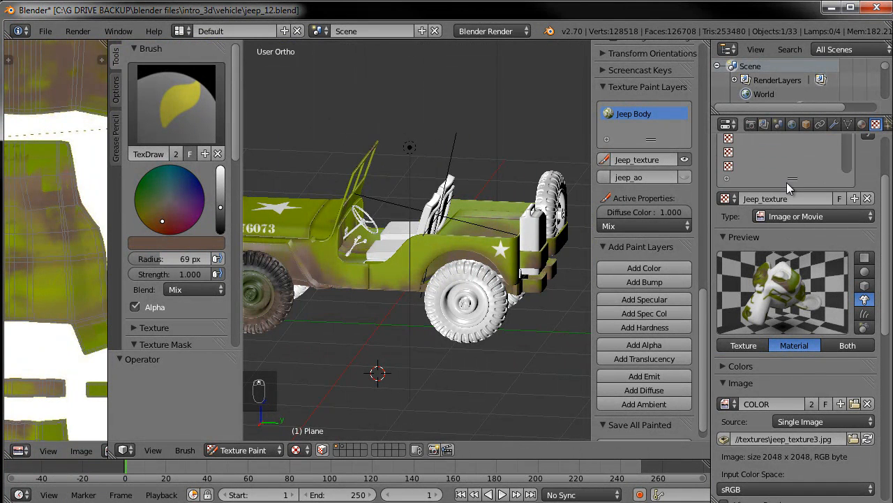
{"action": "scroll", "coordinate": [773, 358], "scroll_direction": "down", "scroll_amount": 1}
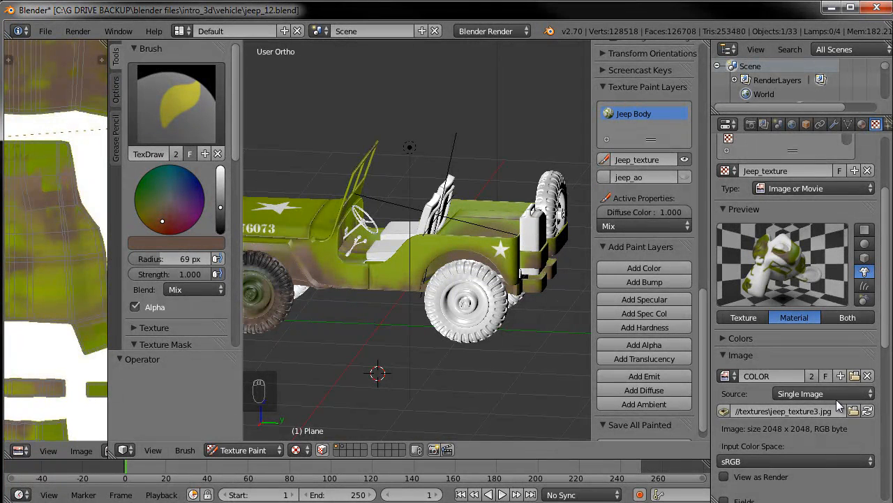
{"action": "left_click", "coordinate": [272, 449]}
{"action": "left_click", "coordinate": [268, 433]}
{"action": "scroll", "coordinate": [350, 304], "scroll_direction": "down", "scroll_amount": 1}
{"action": "middle_click_drag", "start_coordinate": [349, 310], "coordinate": [375, 329]}
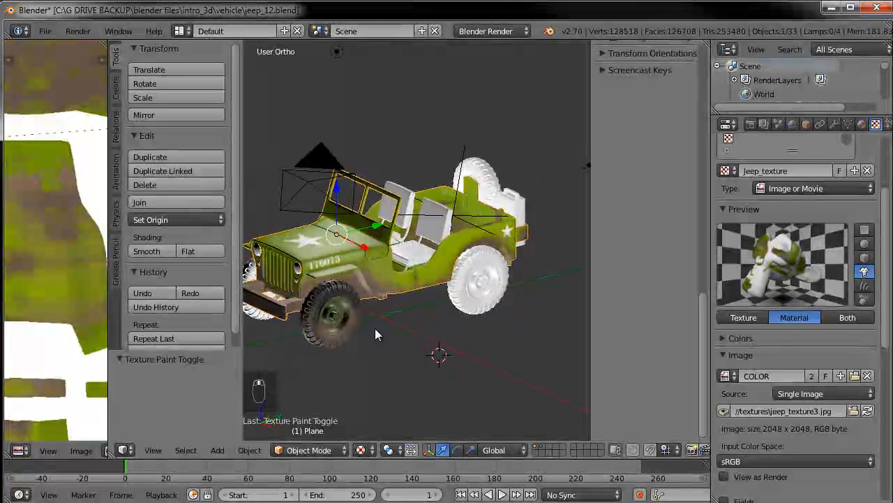
Select the front tire and remove the clouds texture from its material's texture slots
{"action": "right_click", "coordinate": [351, 341]}
{"action": "scroll", "coordinate": [743, 270], "scroll_direction": "up", "scroll_amount": 4}
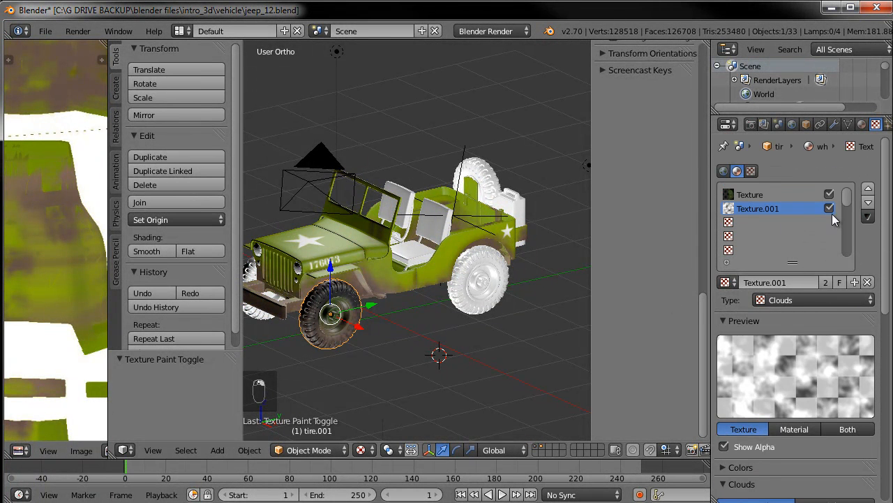
{"action": "left_click", "coordinate": [868, 283]}
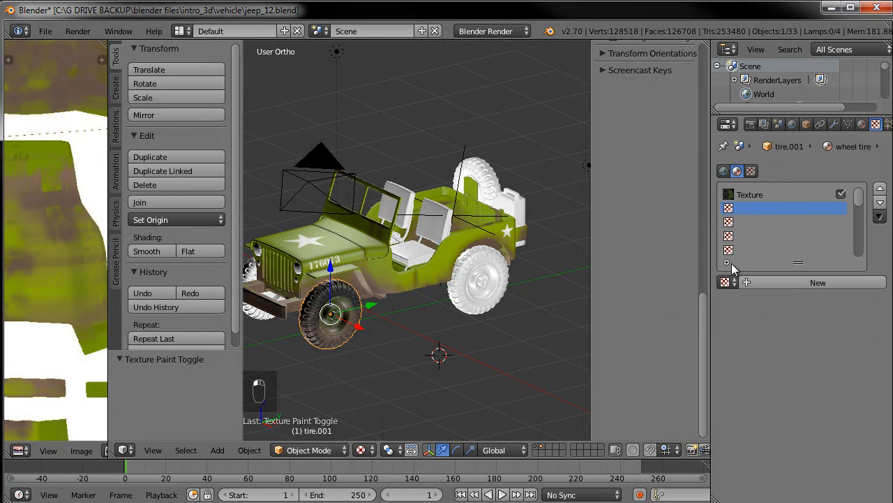
Select the rear tire and assign the wheel tire material to it
{"action": "middle_click_drag", "start_coordinate": [394, 306], "coordinate": [406, 308]}
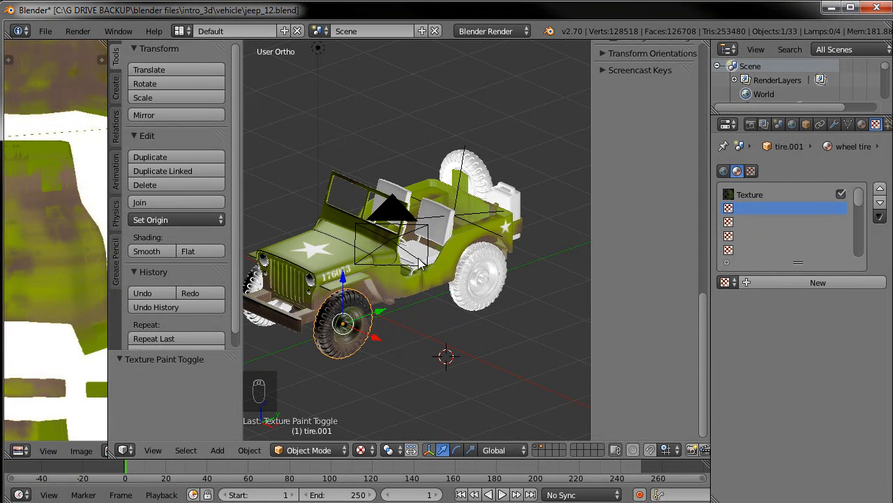
{"action": "middle_click_drag", "start_coordinate": [447, 252], "coordinate": [475, 235], "text": "shift"}
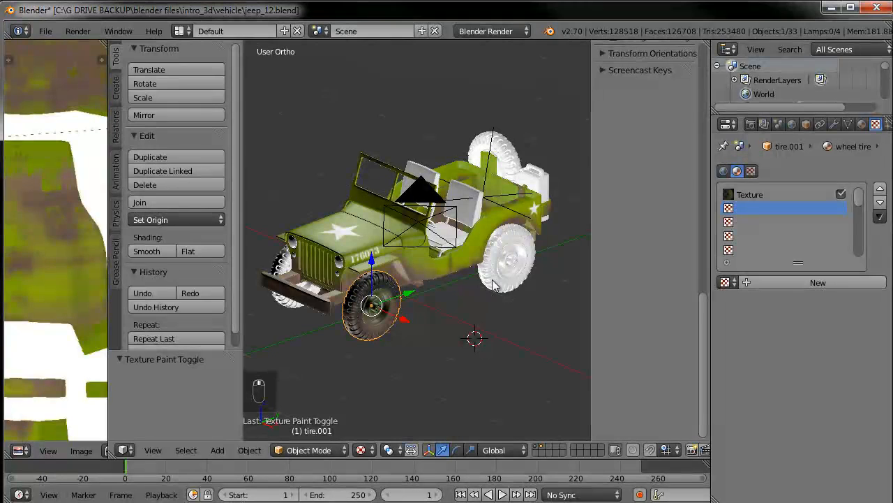
{"action": "right_click", "coordinate": [500, 285]}
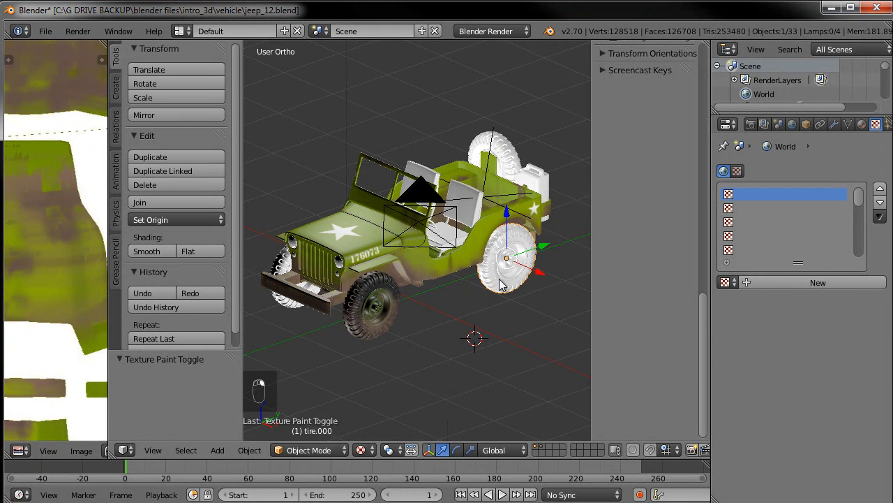
{"action": "left_click", "coordinate": [862, 124]}
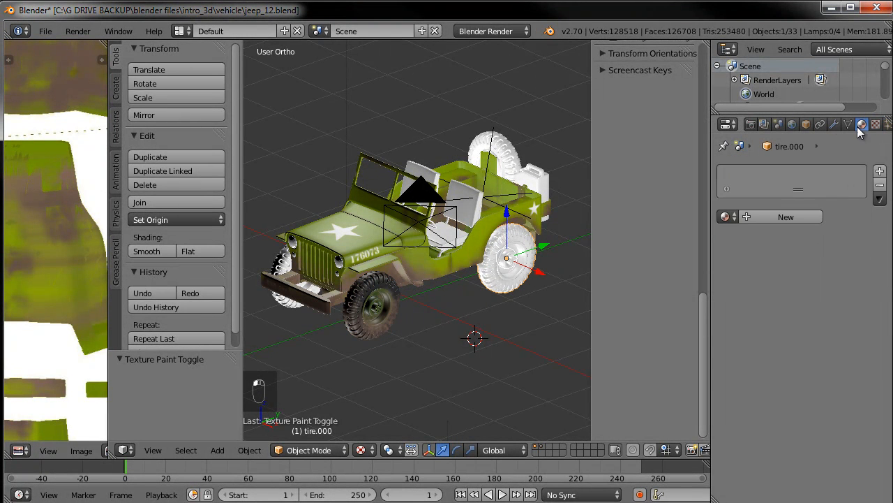
{"action": "left_click", "coordinate": [727, 216]}
{"action": "left_click", "coordinate": [619, 253]}
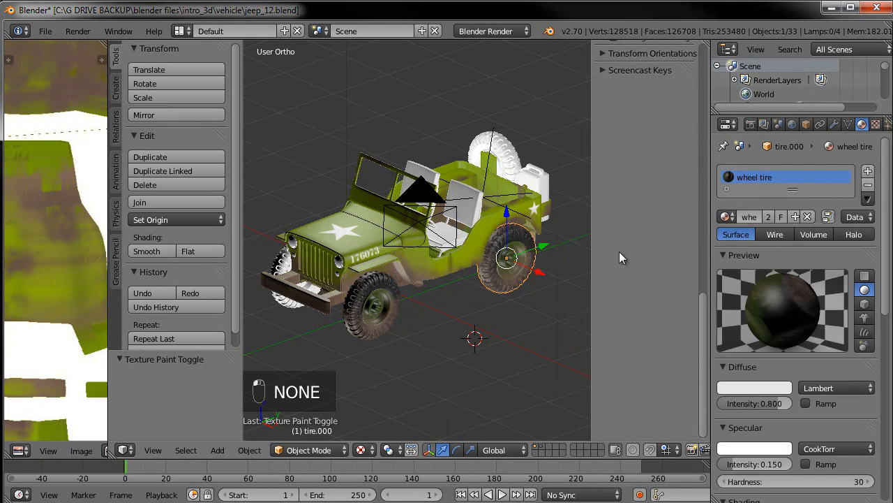
Assign the wheel tire material to both tires on the jeep's other side
{"action": "middle_click_drag", "start_coordinate": [474, 339], "coordinate": [489, 300]}
{"action": "right_click", "coordinate": [474, 286]}
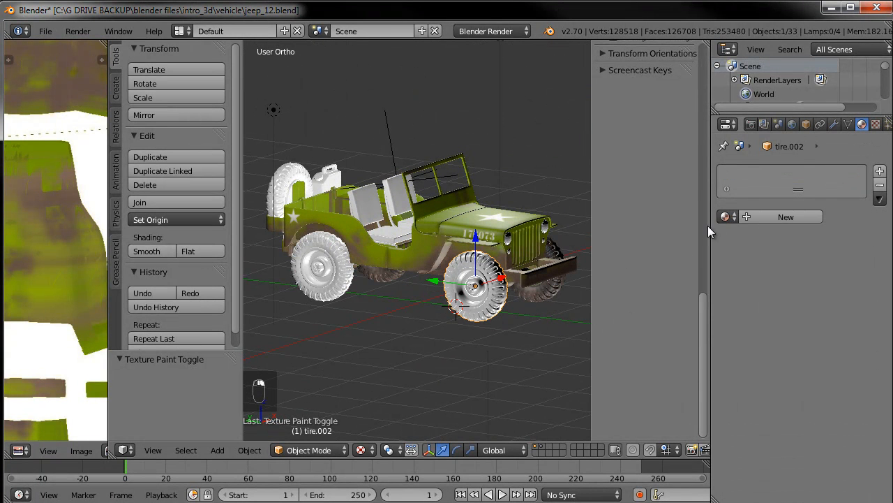
{"action": "left_click", "coordinate": [723, 216]}
{"action": "left_click", "coordinate": [604, 253]}
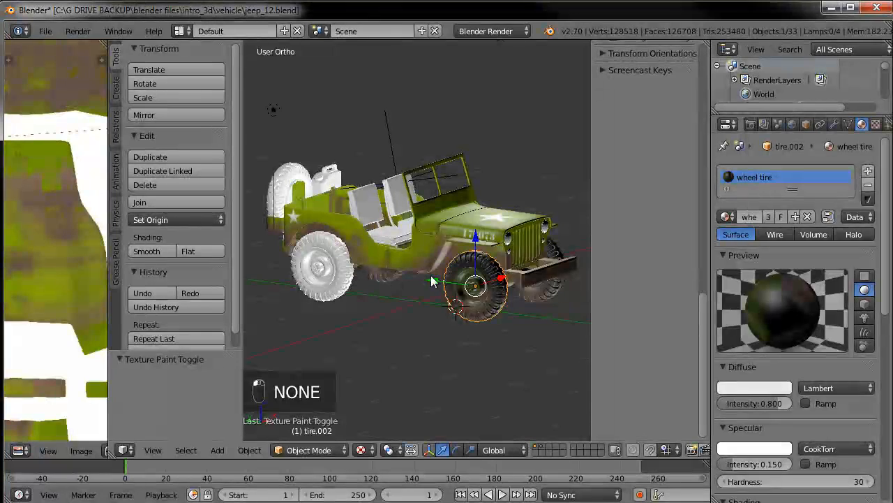
{"action": "right_click", "coordinate": [321, 269]}
{"action": "left_click", "coordinate": [725, 217]}
{"action": "left_click", "coordinate": [653, 255]}
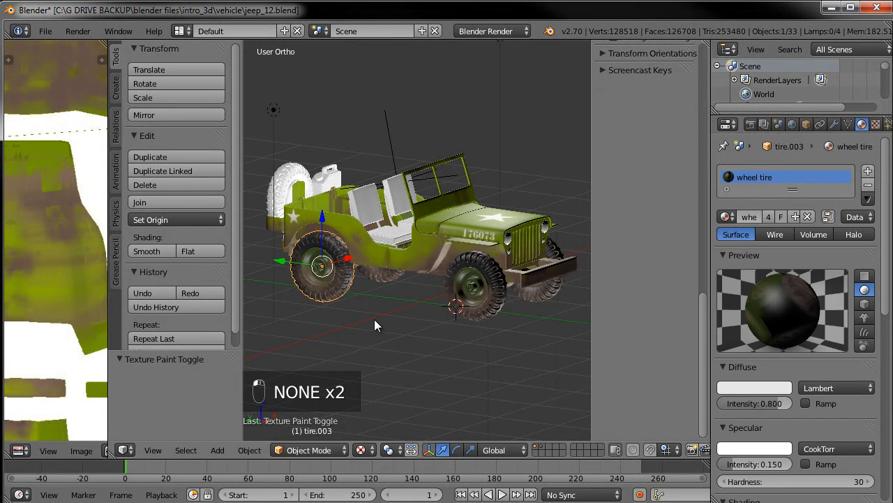
Assign the wheel tire material to the spare tire on the back, then inspect the jeep in perspective
{"action": "middle_click_drag", "start_coordinate": [373, 321], "coordinate": [558, 321]}
{"action": "right_click", "coordinate": [416, 234]}
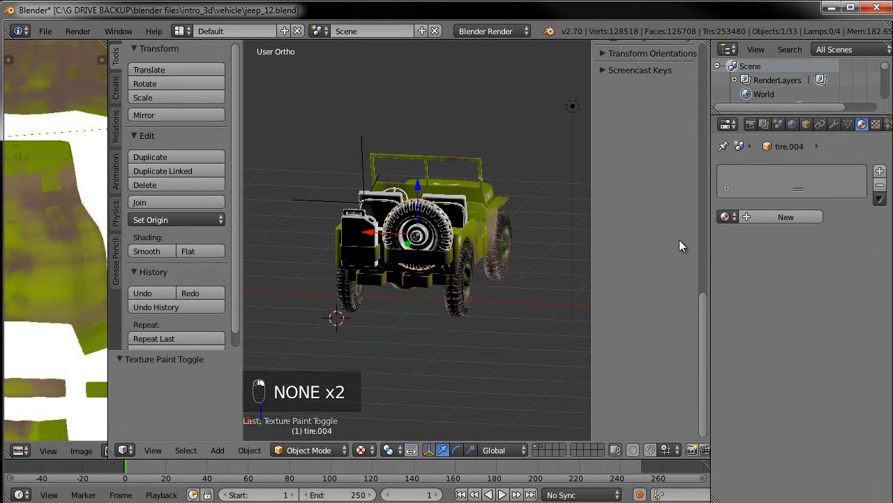
{"action": "left_click", "coordinate": [727, 217]}
{"action": "left_click", "coordinate": [645, 260]}
{"action": "middle_click_drag", "start_coordinate": [399, 330], "coordinate": [462, 345]}
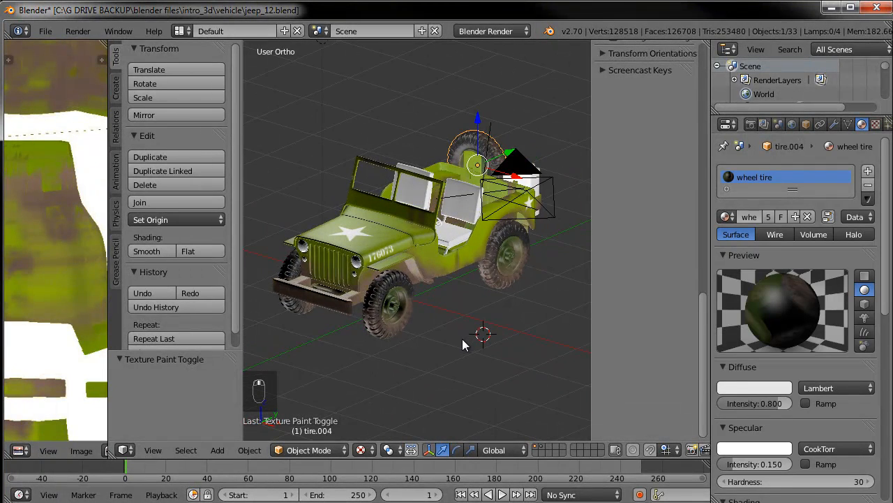
{"action": "key", "text": "KP_5"}
{"action": "middle_click_drag", "start_coordinate": [453, 305], "coordinate": [513, 281]}
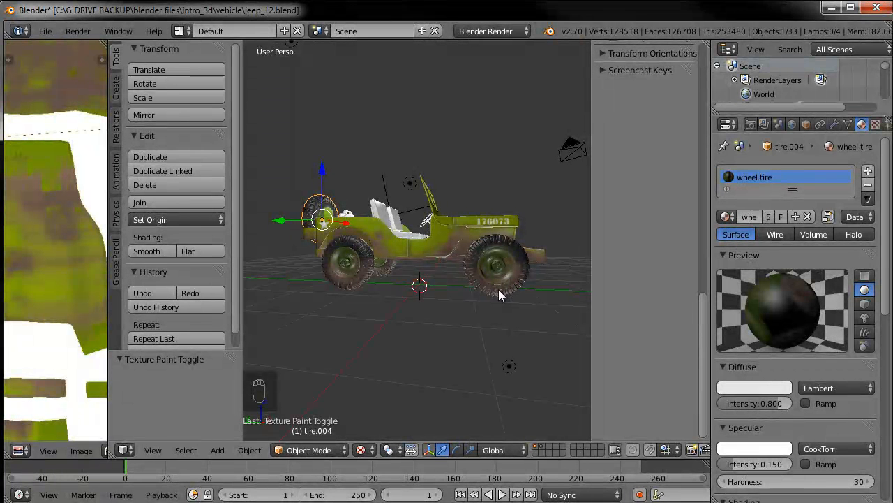
Select the rear tire on this side and rotate it about the X axis by about -114 degrees
{"action": "middle_click_drag", "start_coordinate": [474, 288], "coordinate": [382, 296]}
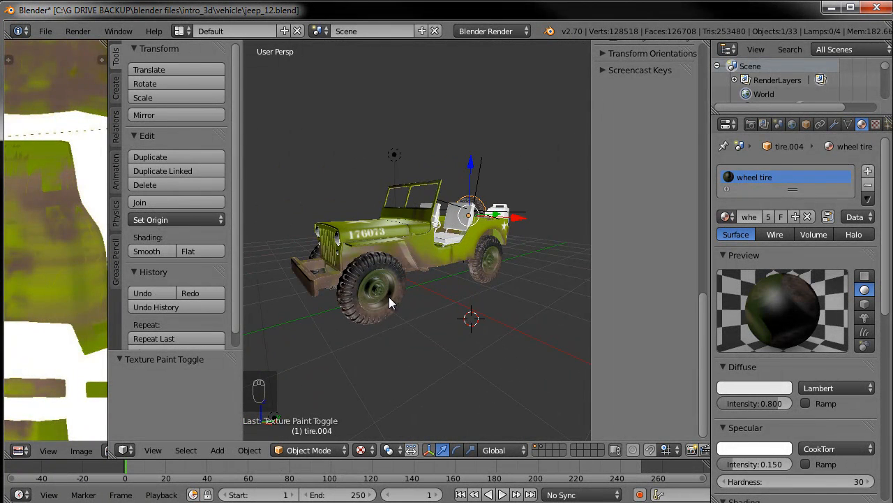
{"action": "key", "text": "KP_3"}
{"action": "key", "text": "KP_5"}
{"action": "middle_click_drag", "start_coordinate": [389, 302], "coordinate": [455, 305]}
{"action": "scroll", "coordinate": [438, 311], "scroll_direction": "up", "scroll_amount": 3}
{"action": "right_click", "coordinate": [465, 303]}
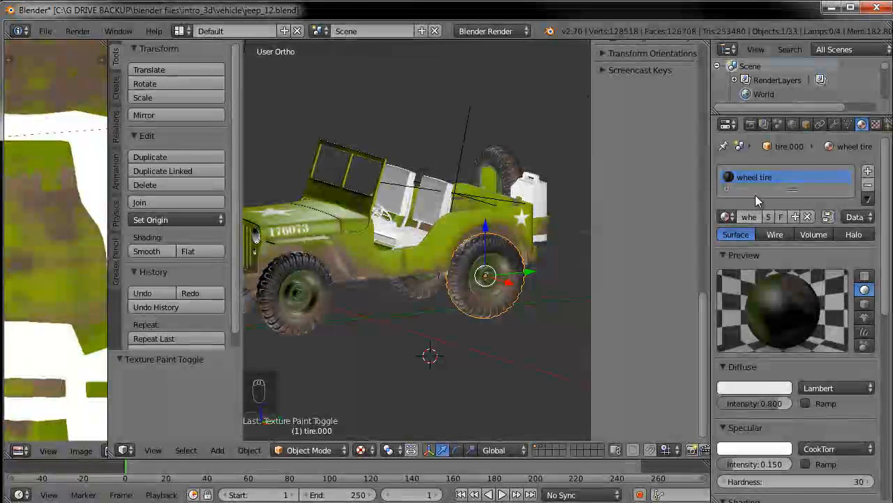
{"action": "key", "text": "r"}
{"action": "key", "text": "x"}
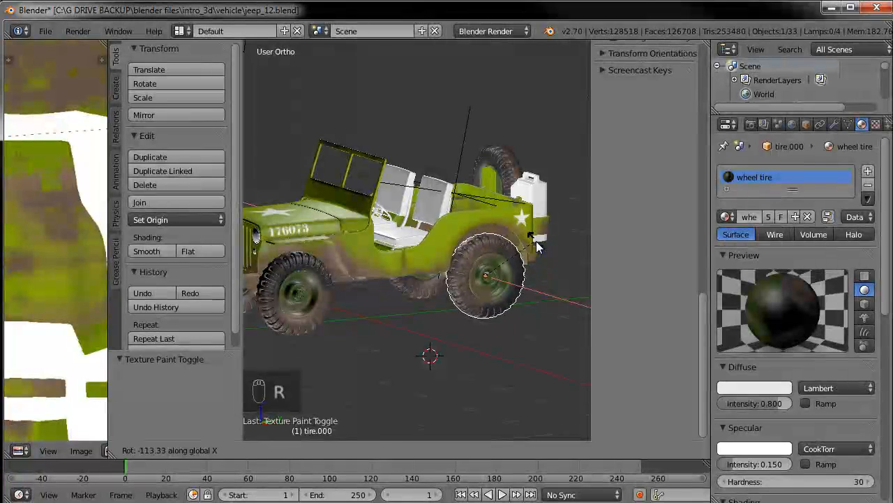
{"action": "left_click", "coordinate": [536, 241]}
Select the rear tire on the jeep's other side and rotate it about the X axis by about 90 degrees
{"action": "middle_click_drag", "start_coordinate": [403, 333], "coordinate": [356, 292]}
{"action": "right_click", "coordinate": [356, 292]}
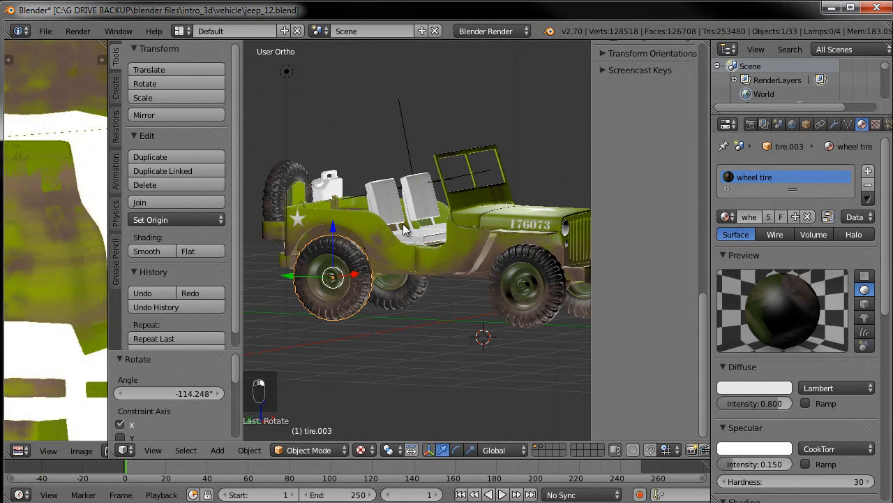
{"action": "key", "text": "r"}
{"action": "key", "text": "x"}
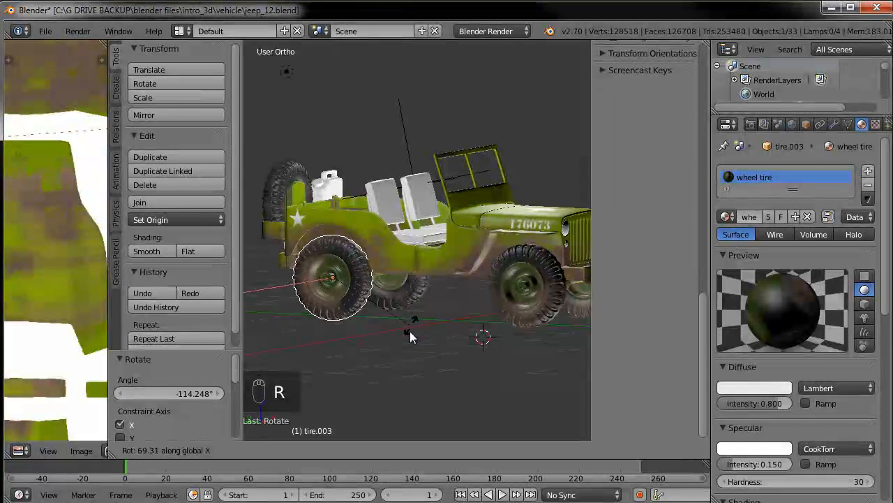
{"action": "left_click", "coordinate": [391, 353]}
Rotate the front tire on that side about the X axis, then deselect everything
{"action": "right_click", "coordinate": [520, 295]}
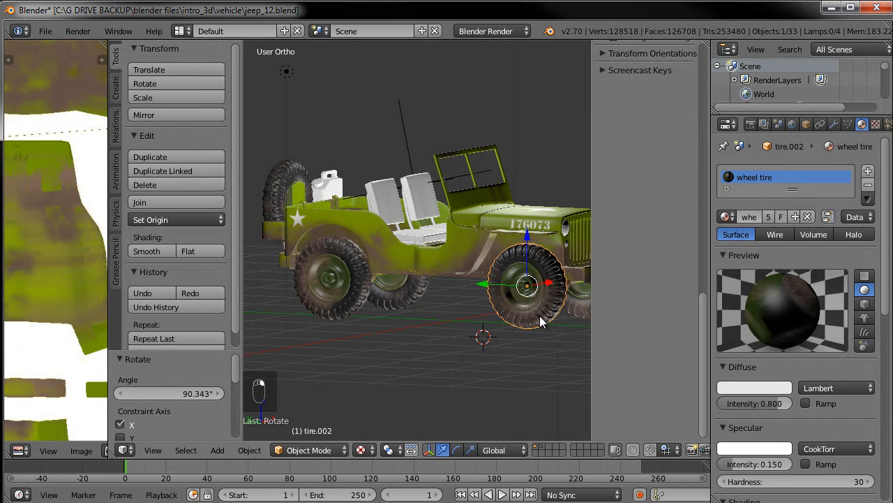
{"action": "key", "text": "r"}
{"action": "key", "text": "x"}
{"action": "left_click", "coordinate": [518, 274]}
{"action": "key", "text": "a"}
Orbit around the jeep to inspect the rotated tires from several angles
{"action": "middle_click_drag", "start_coordinate": [408, 330], "coordinate": [505, 303]}
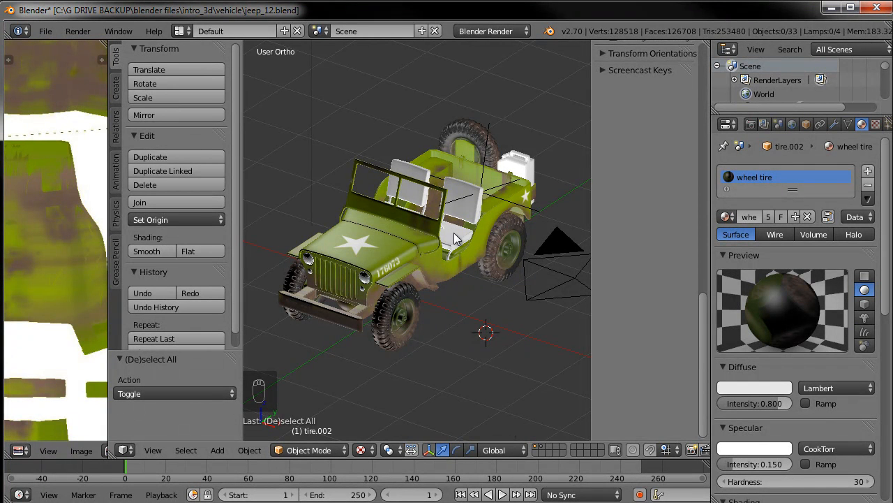
{"action": "middle_click_drag", "start_coordinate": [524, 217], "coordinate": [386, 207]}
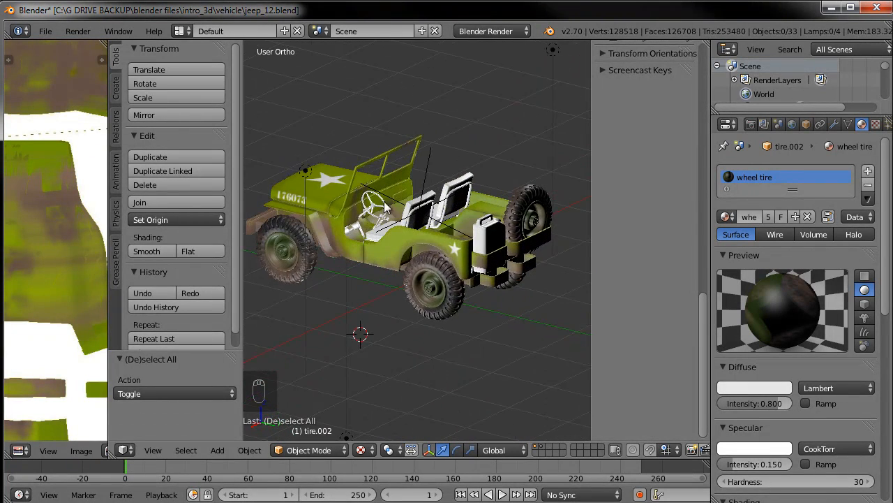
{"action": "middle_click_drag", "start_coordinate": [335, 307], "coordinate": [467, 321]}
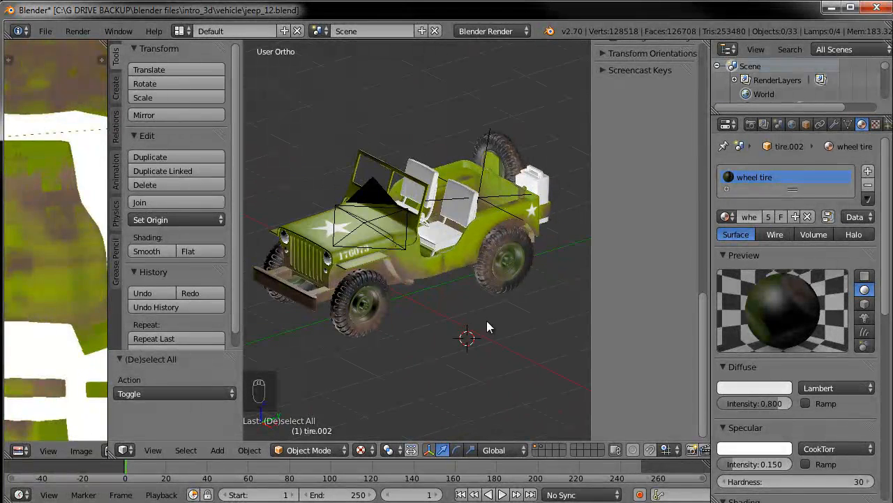